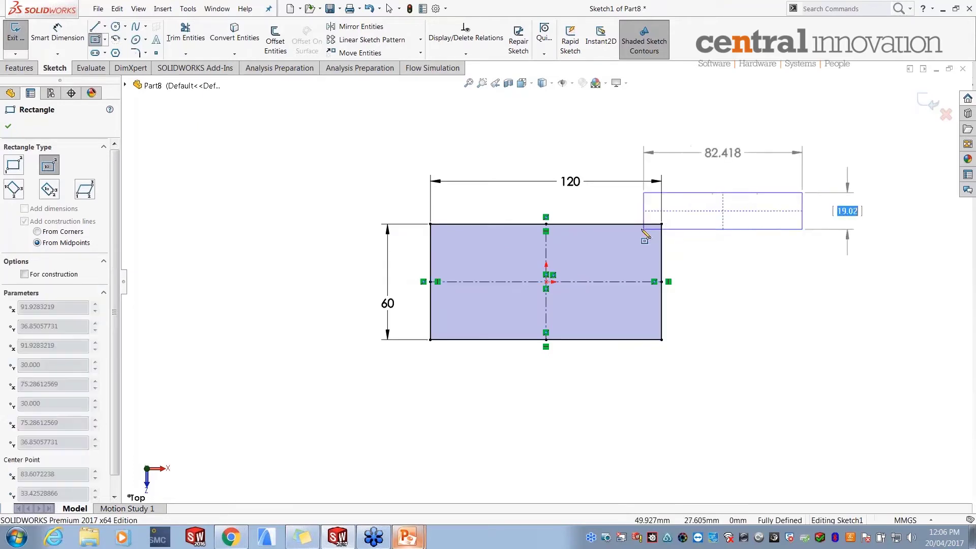
- Cancel the unfinished second rectangle and reposition the height dimension's text near the middle of the original rectangle's side
scroll(665, 216, down, 1)
key(Escape)
scroll(501, 203, down, 1)
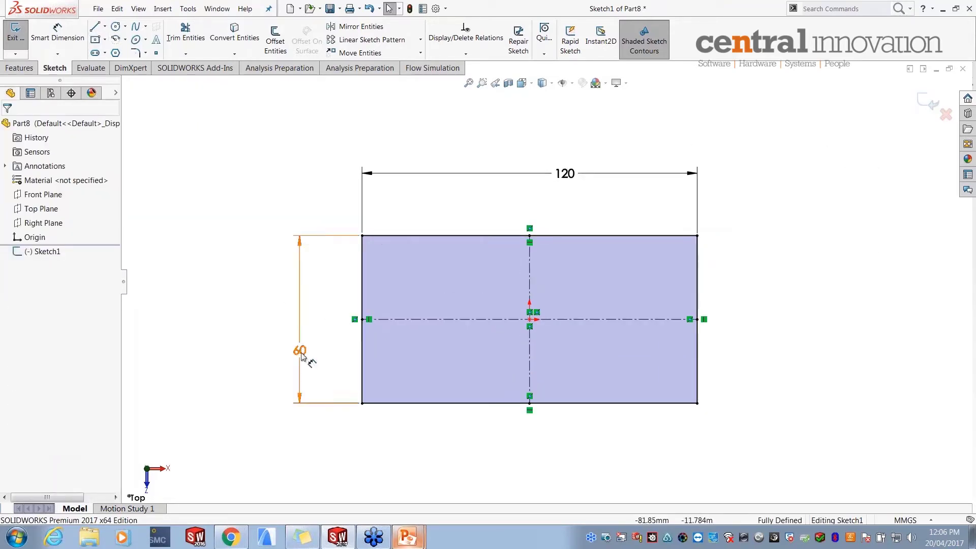
drag(308, 359, 308, 331)
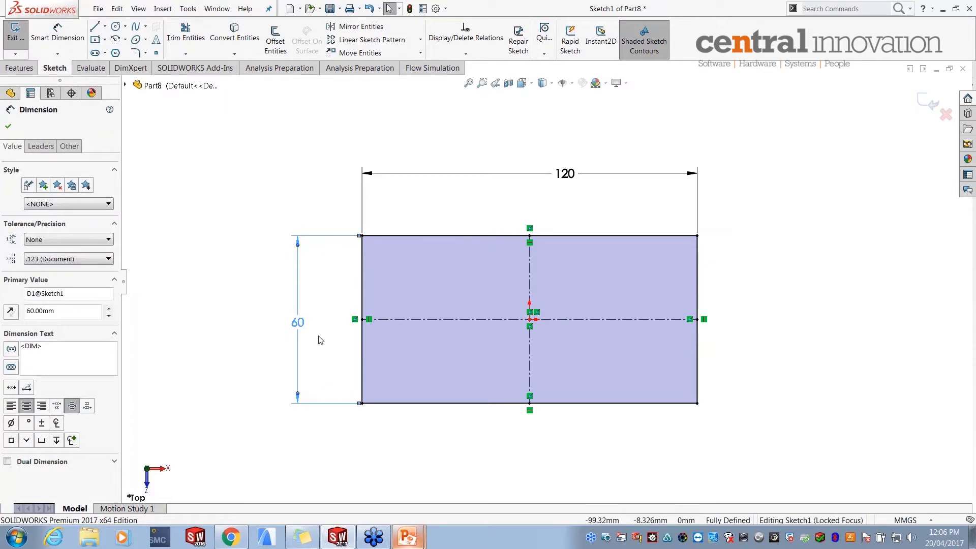
- Try to make the rectangle's height equal its width by referencing the horizontal dimension in the height value
double_click(304, 322)
drag(307, 320, 274, 120)
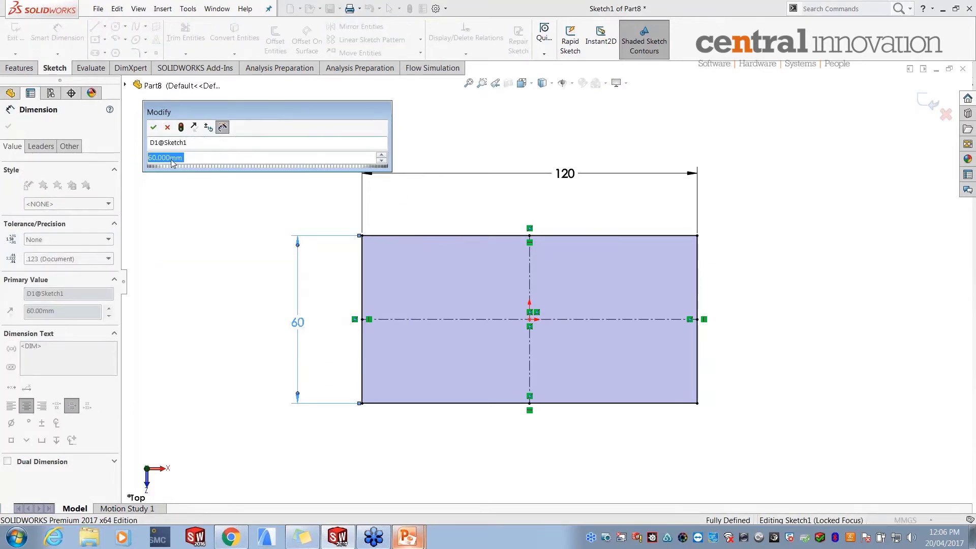
text(=)
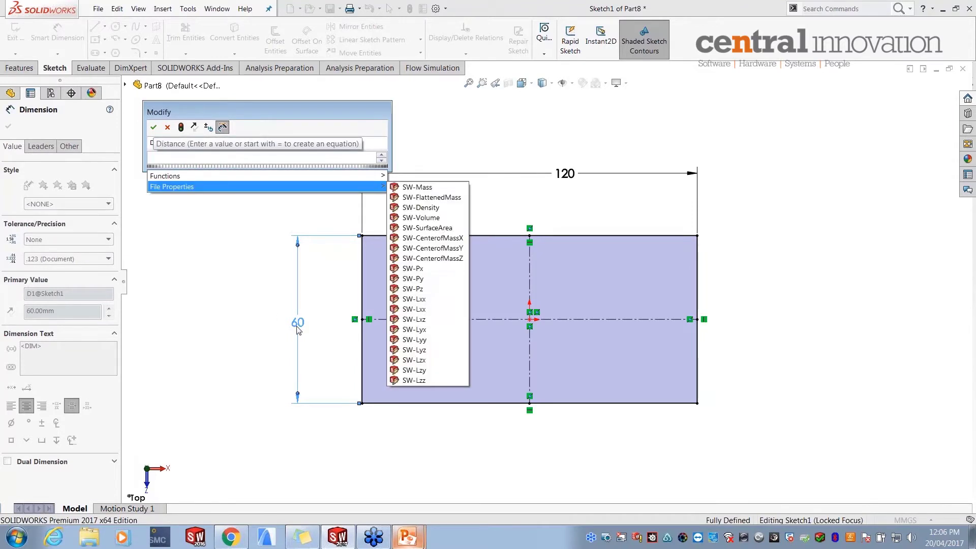
click(566, 174)
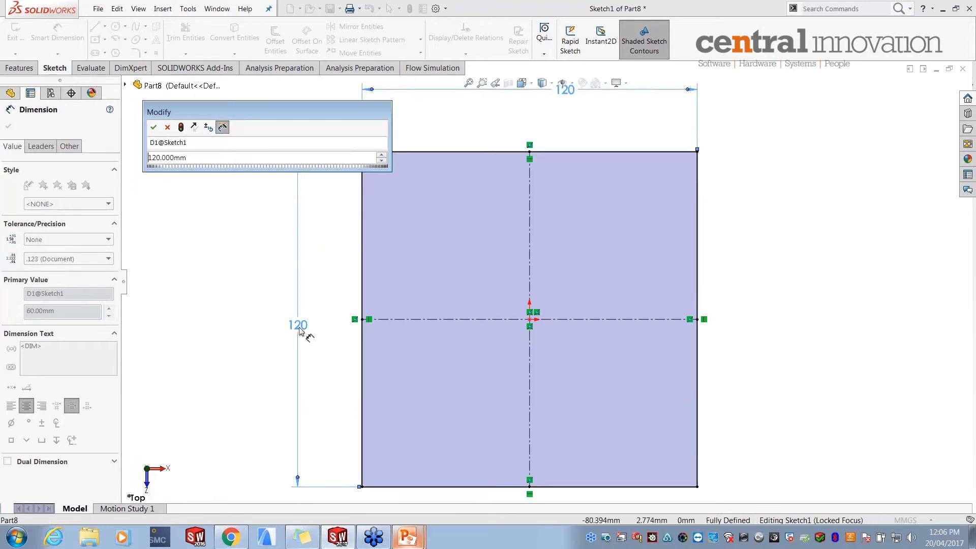
scroll(377, 307, up, 1)
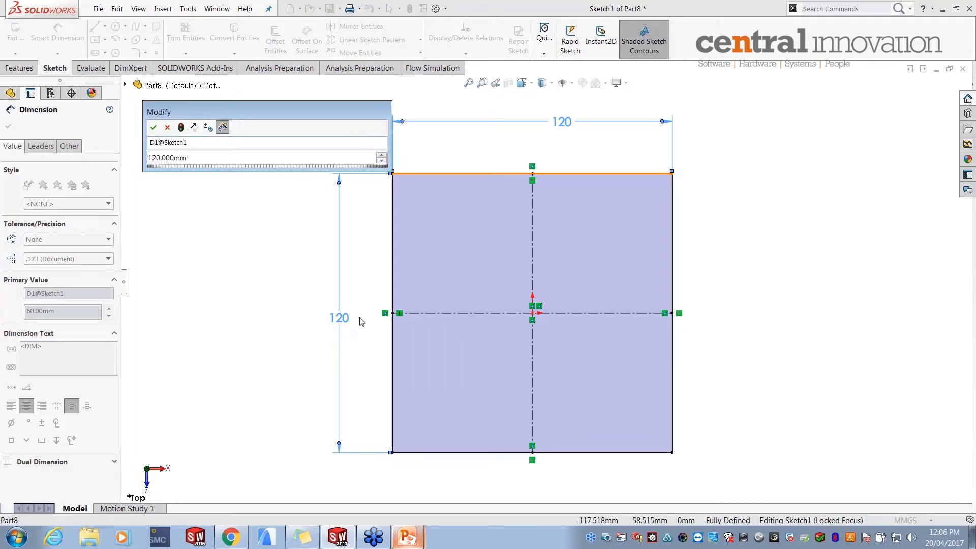
drag(197, 159, 52, 135)
key(BackSpace)
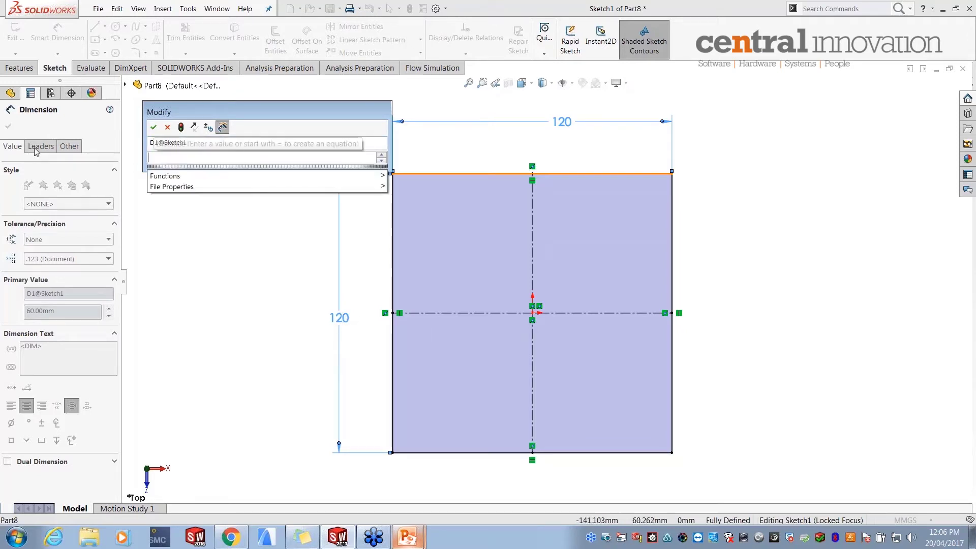
click(561, 123)
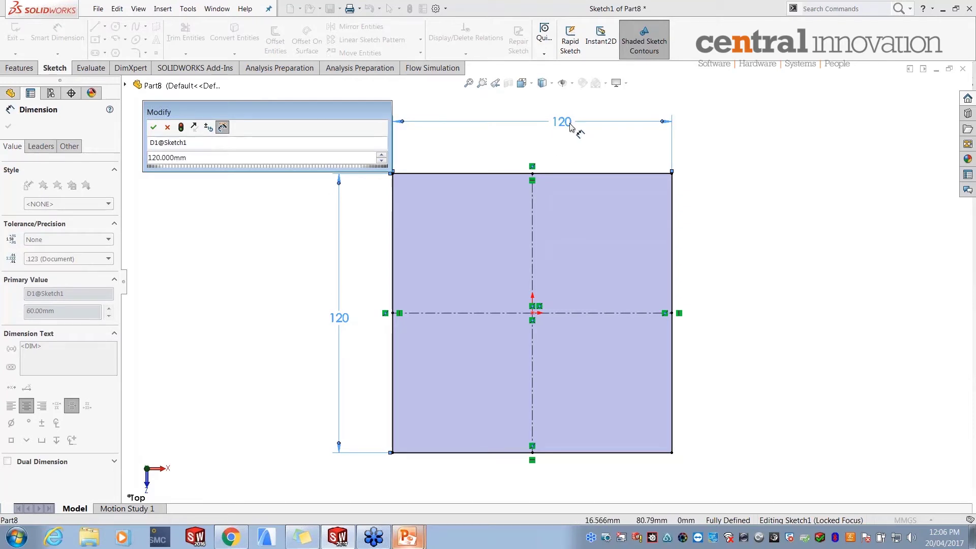
click(154, 127)
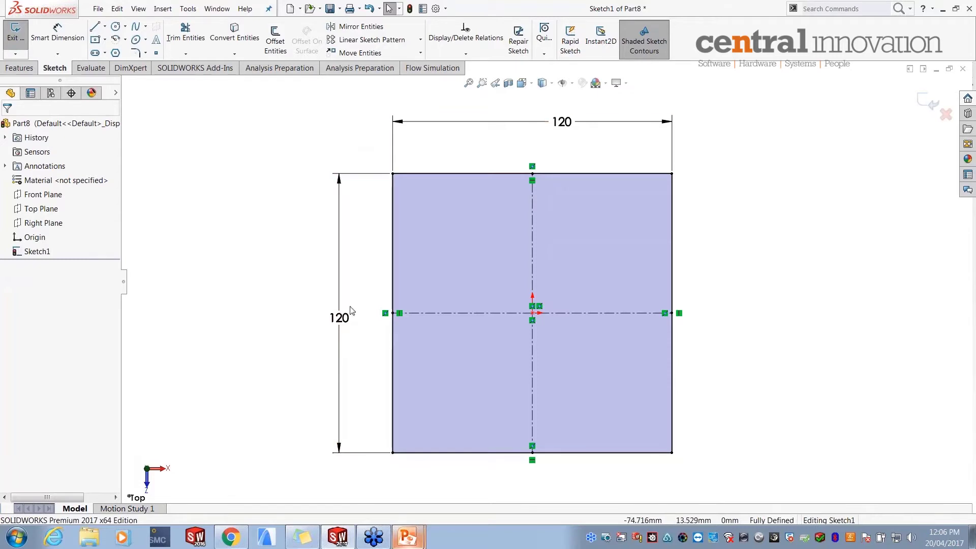
- Set the rectangle's width to 100 mm
double_click(565, 123)
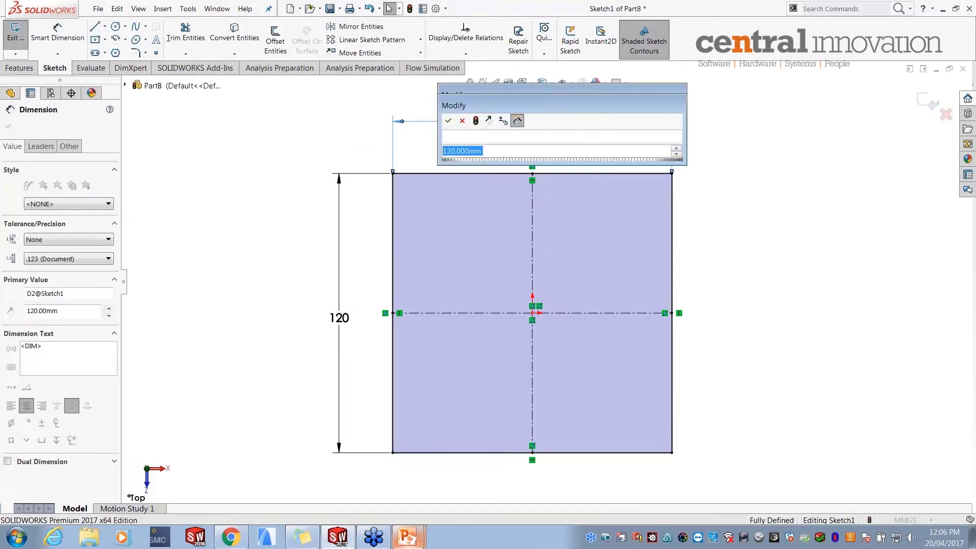
text(100)
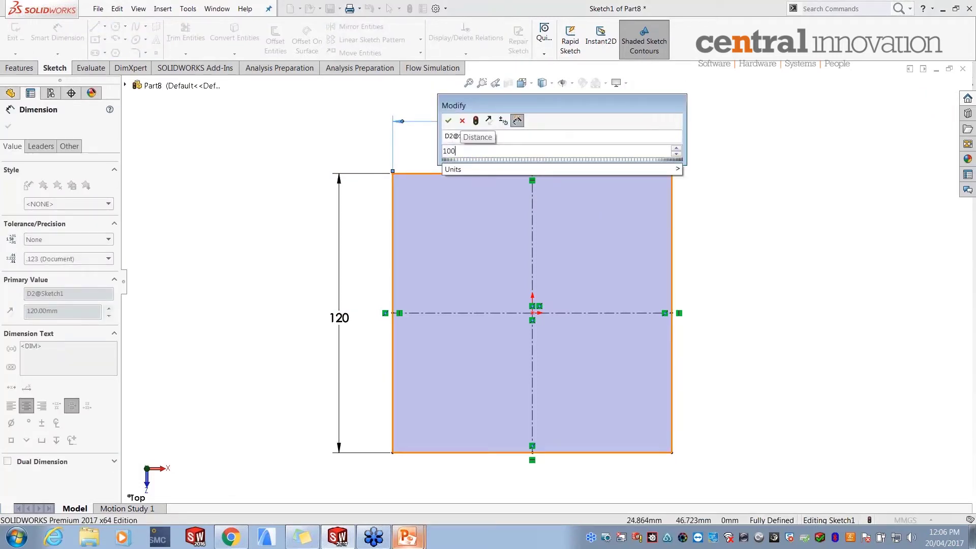
key(Return)
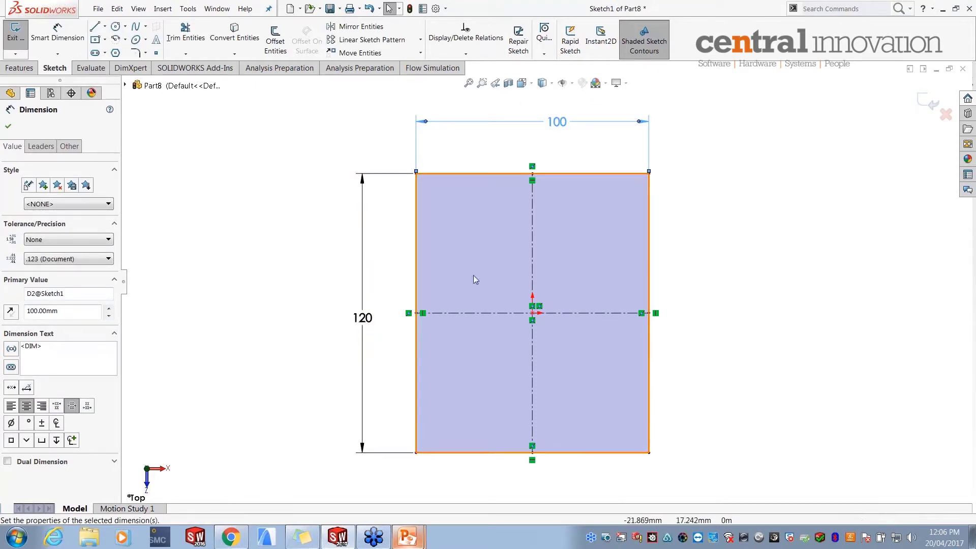
- Drive the rectangle's height with an equation equal to the width dimension, ="D2@Sketch1"
double_click(359, 322)
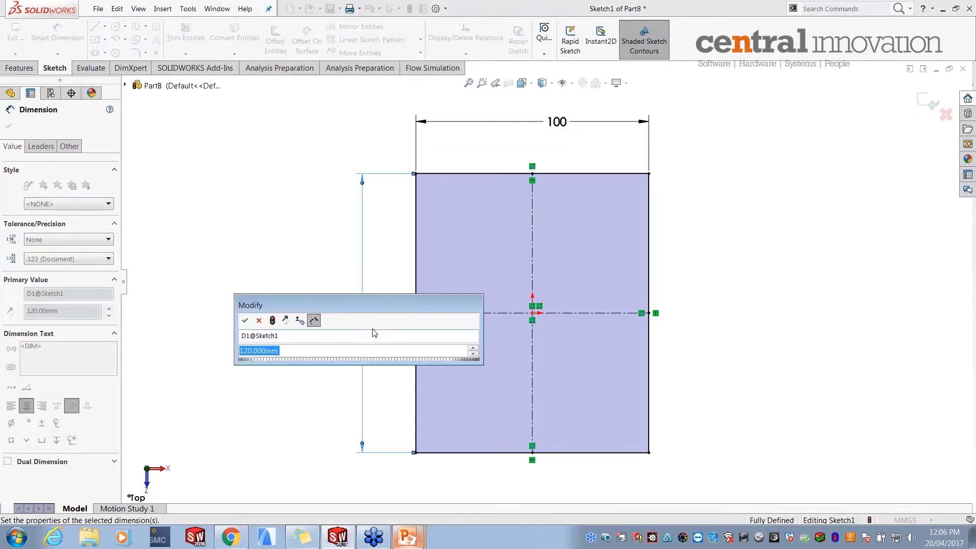
drag(374, 305, 283, 224)
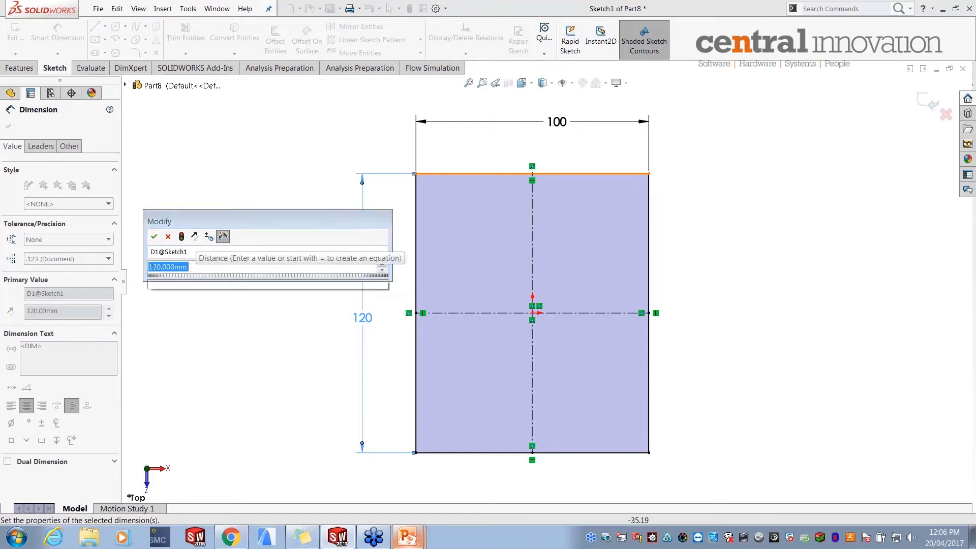
text(=)
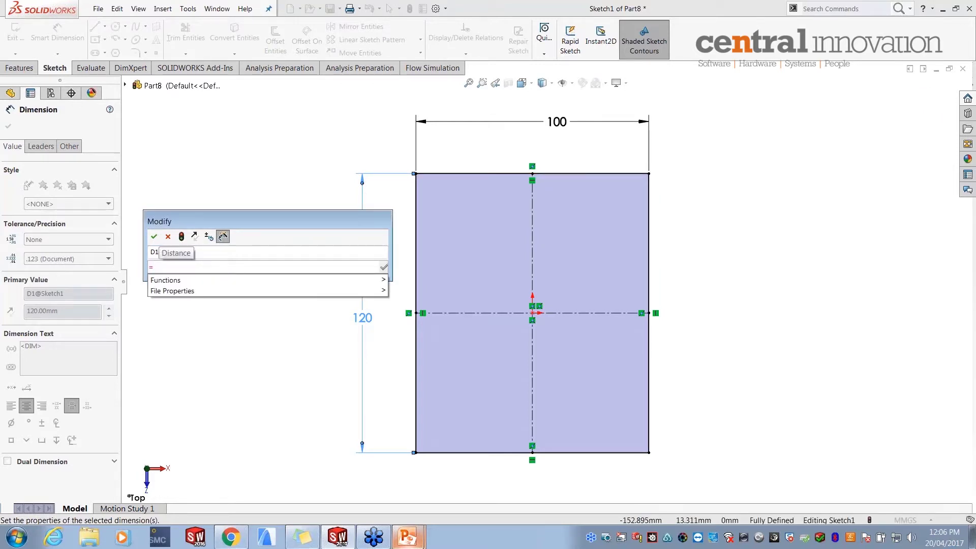
click(557, 122)
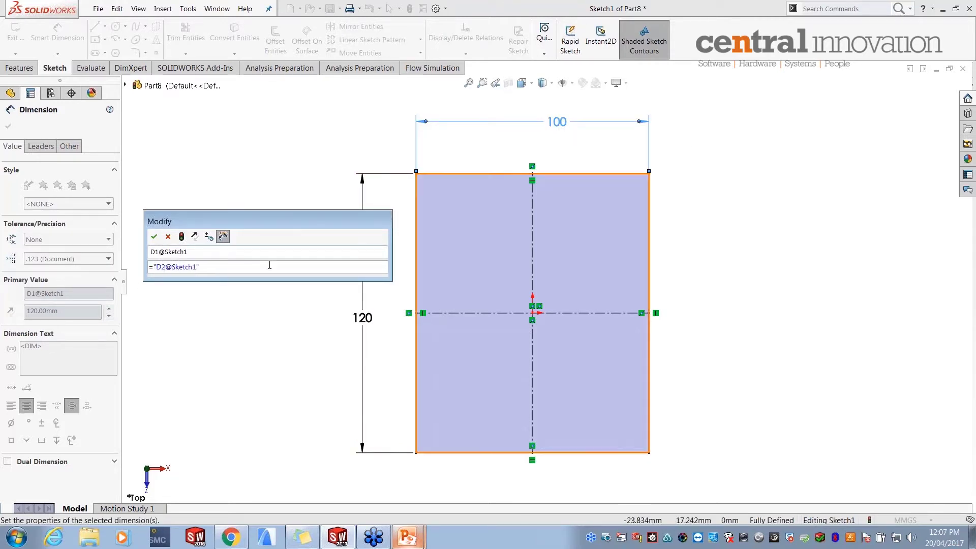
click(154, 237)
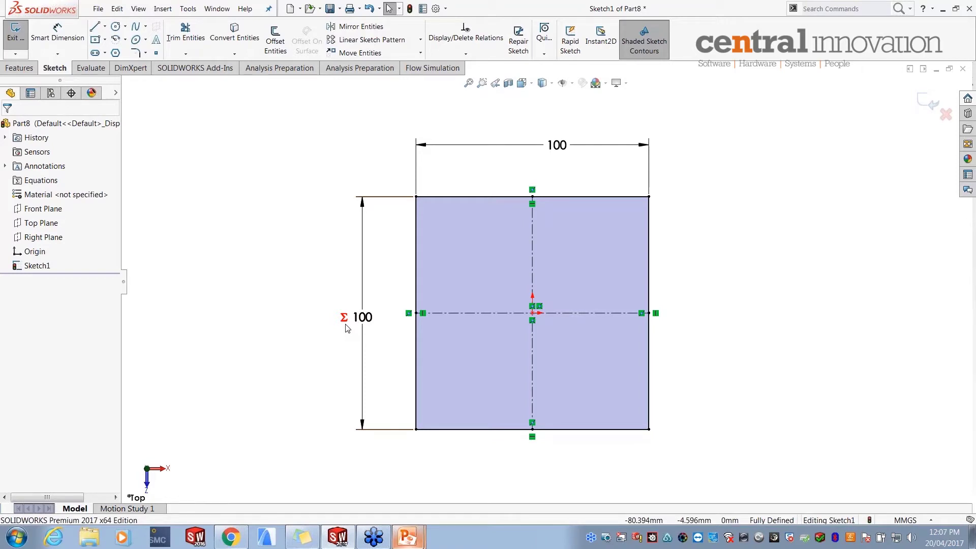
- Set the rectangle's width to 120 mm to test the height equation
double_click(558, 145)
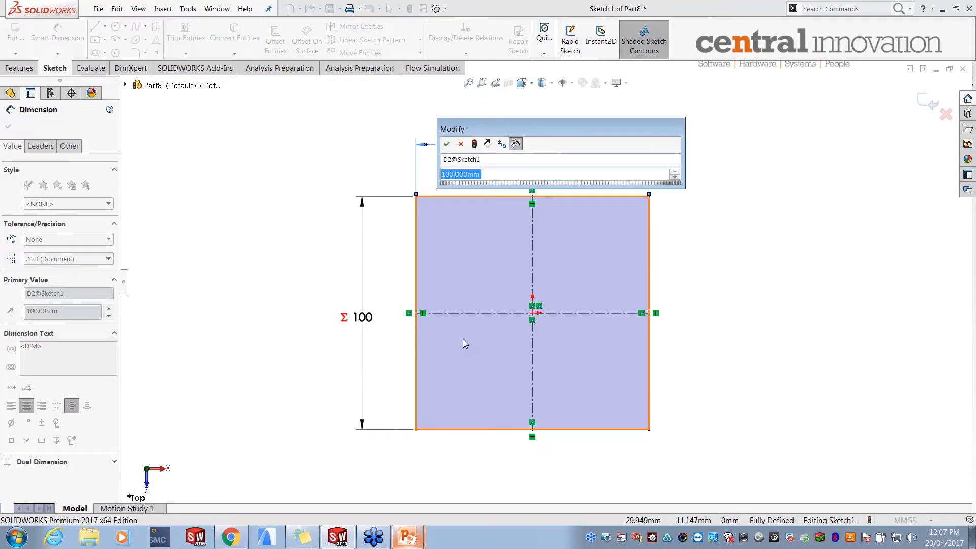
text(120)
key(Return)
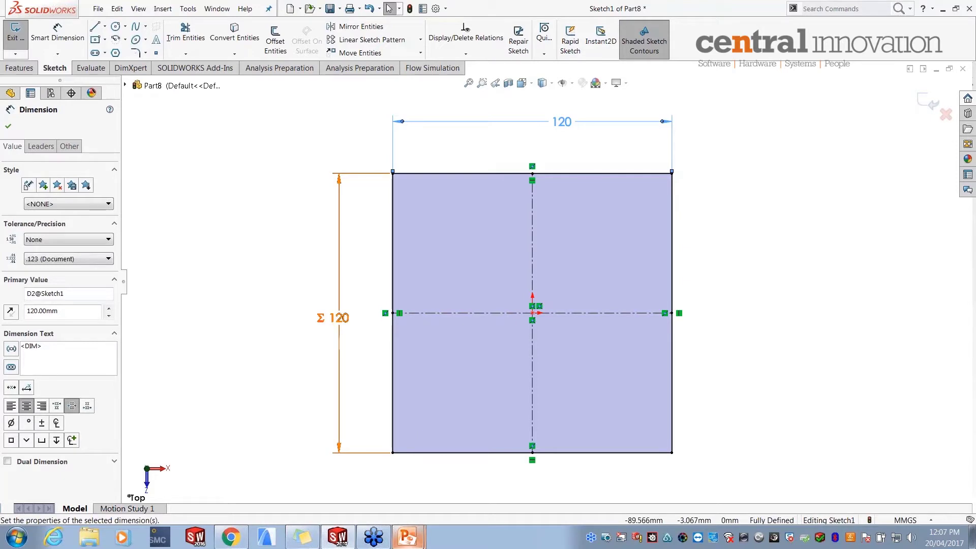
- Extend the height equation to half the width, ="D2@Sketch1"/2
double_click(336, 319)
drag(315, 315, 253, 203)
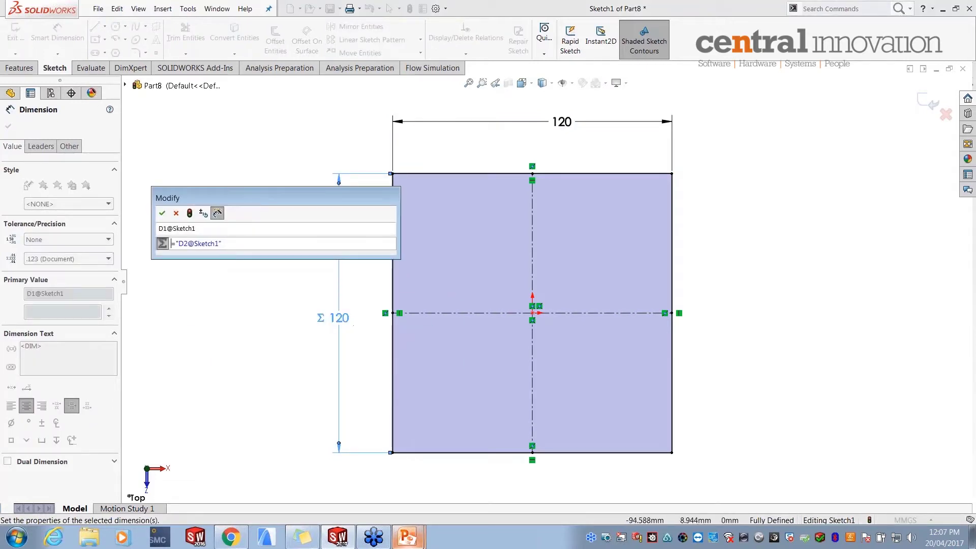
click(284, 243)
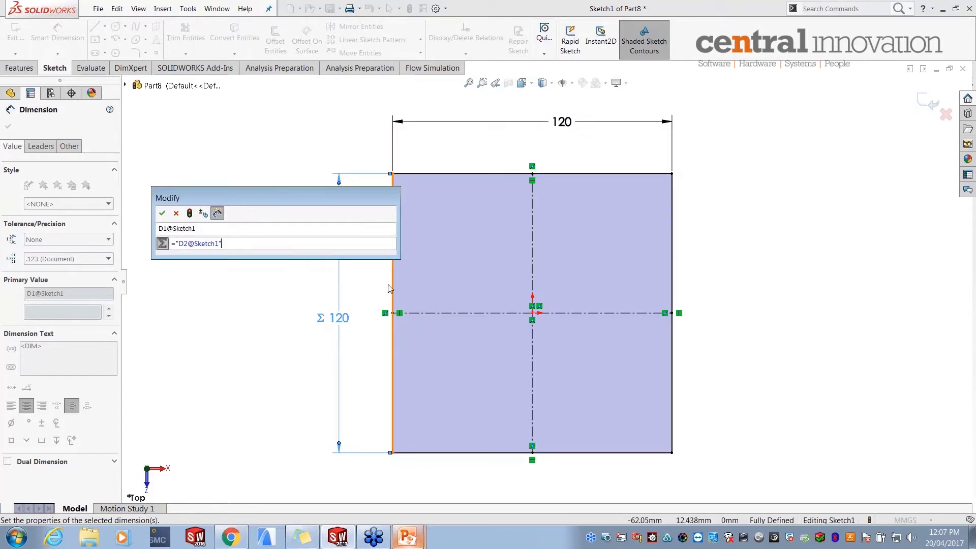
text(/)
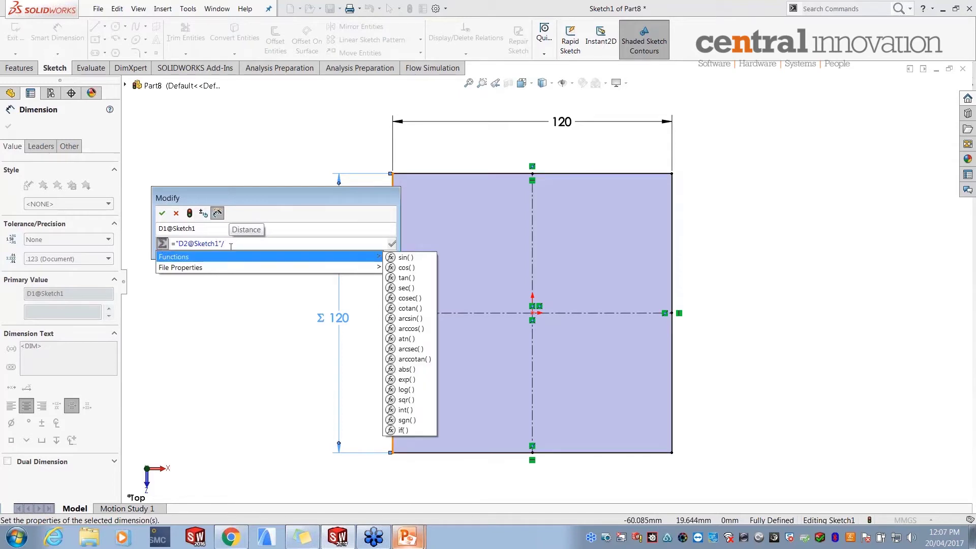
text(2)
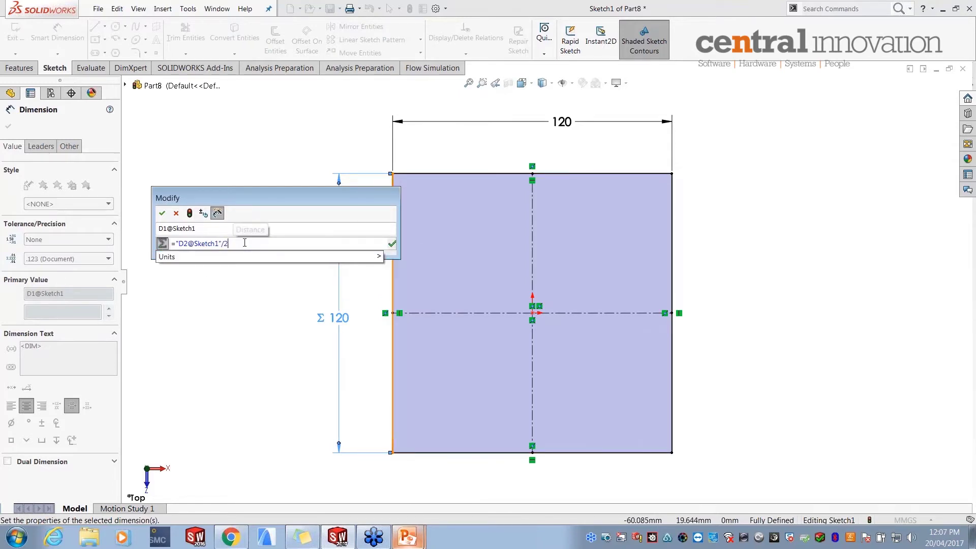
click(162, 213)
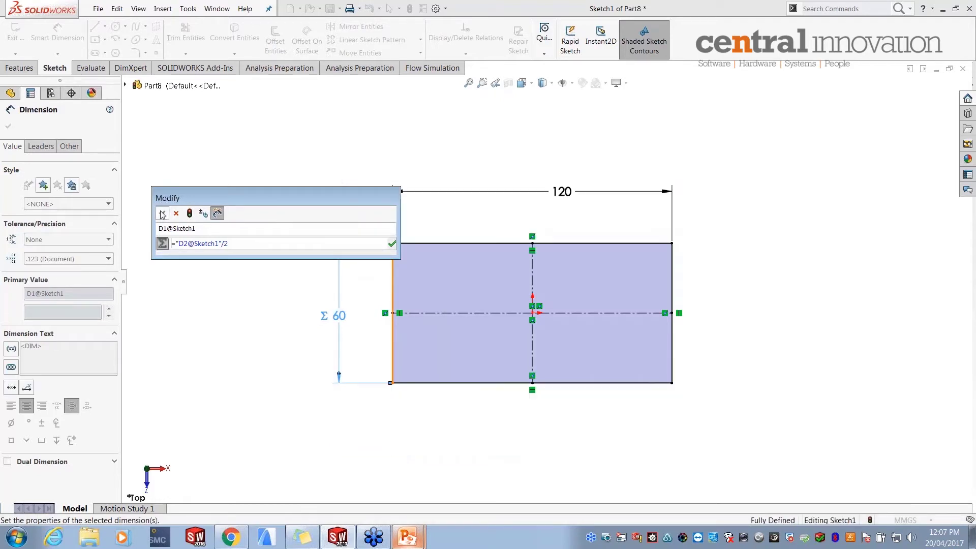
scroll(507, 228, down, 1)
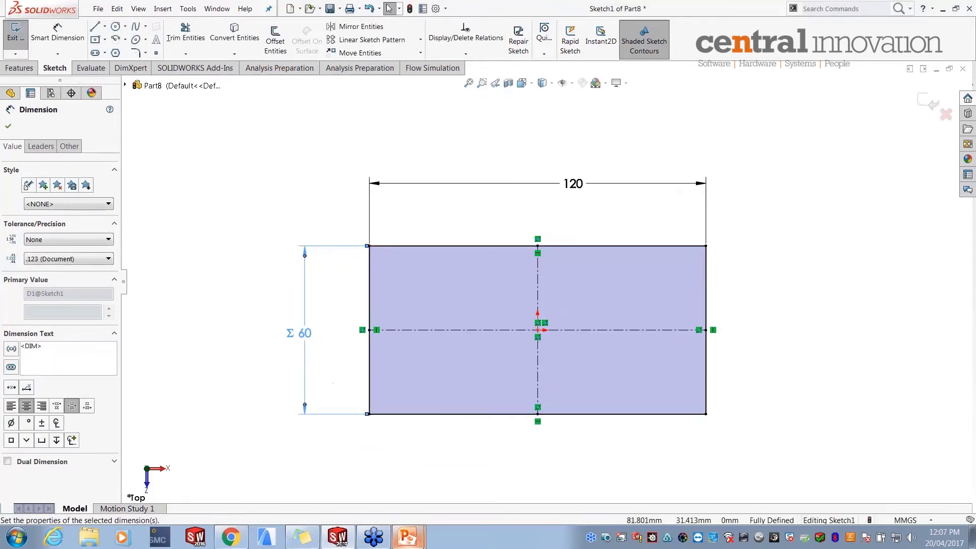
key(Escape)
- Set the rectangle's width to 100 mm with the height driven at half the width
double_click(629, 184)
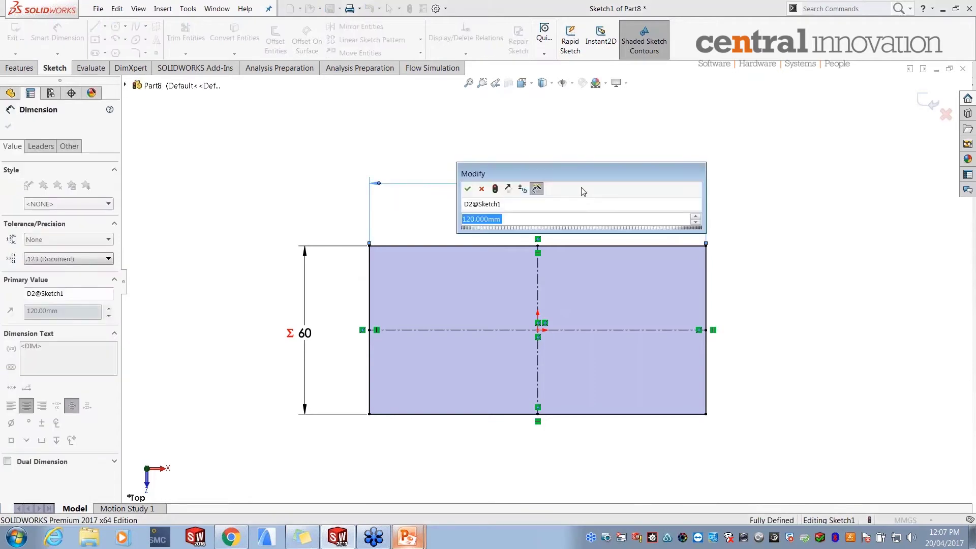
text(100)
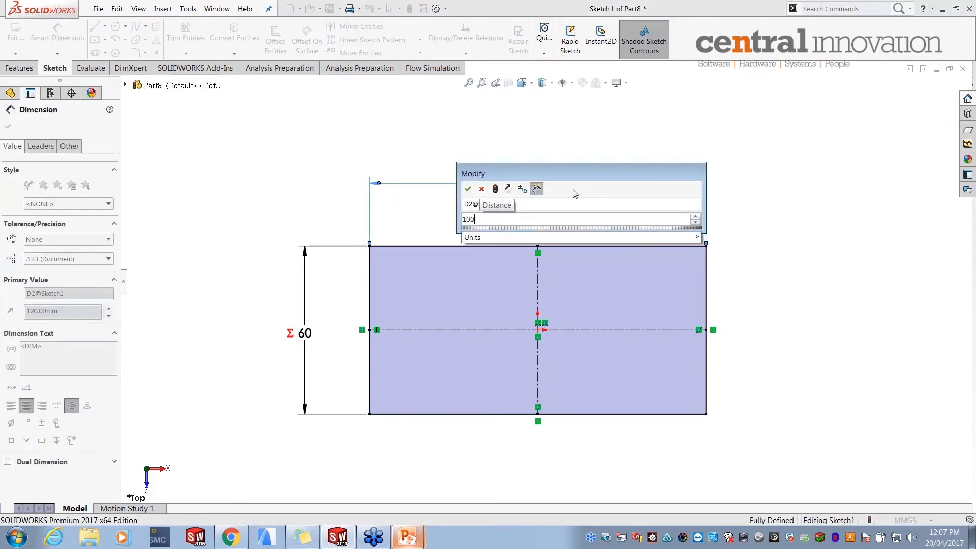
click(468, 189)
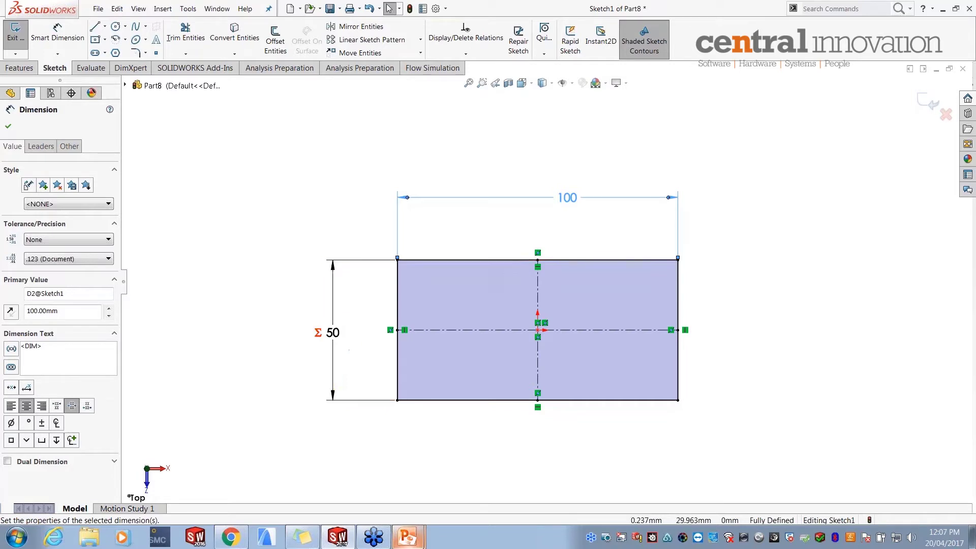
click(502, 245)
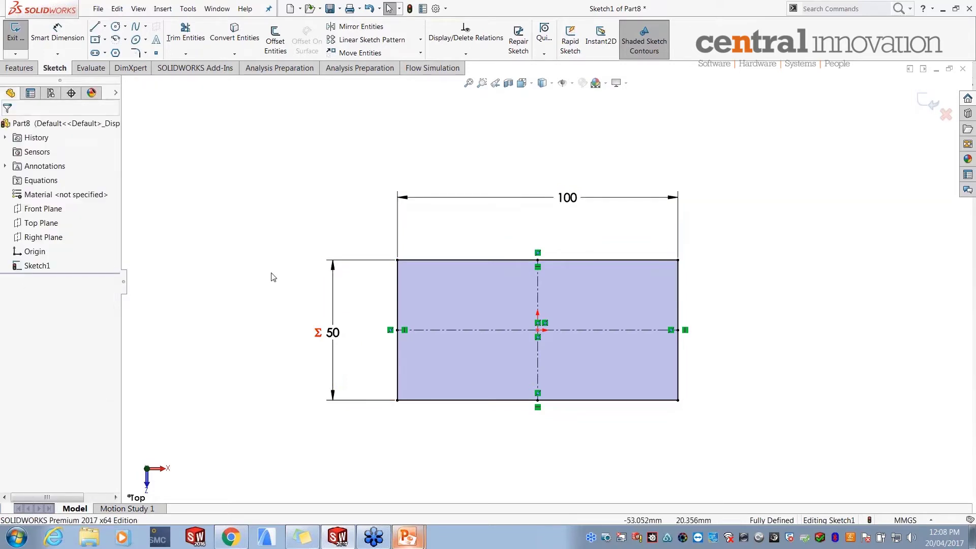
- Rename the rectangle's horizontal width dimension as length
scroll(600, 230, down, 2)
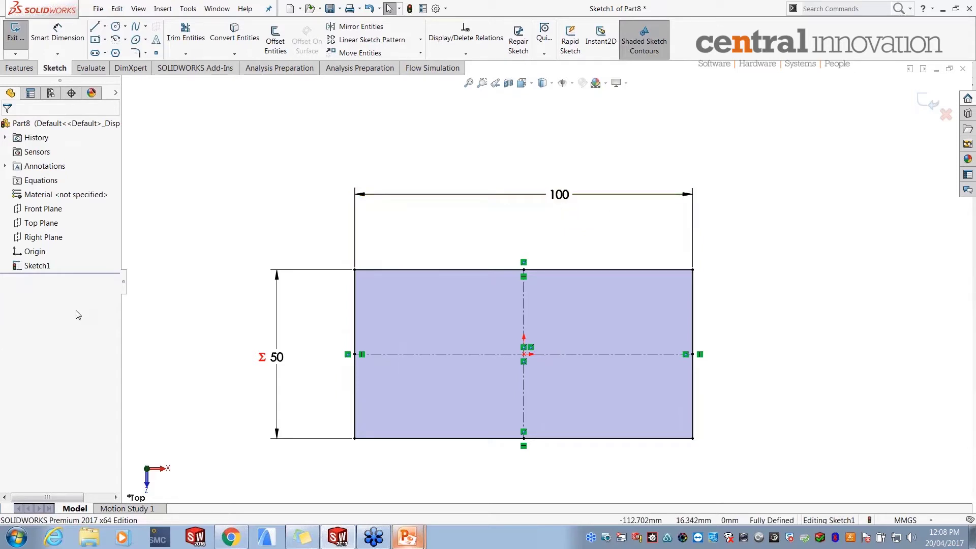
double_click(563, 197)
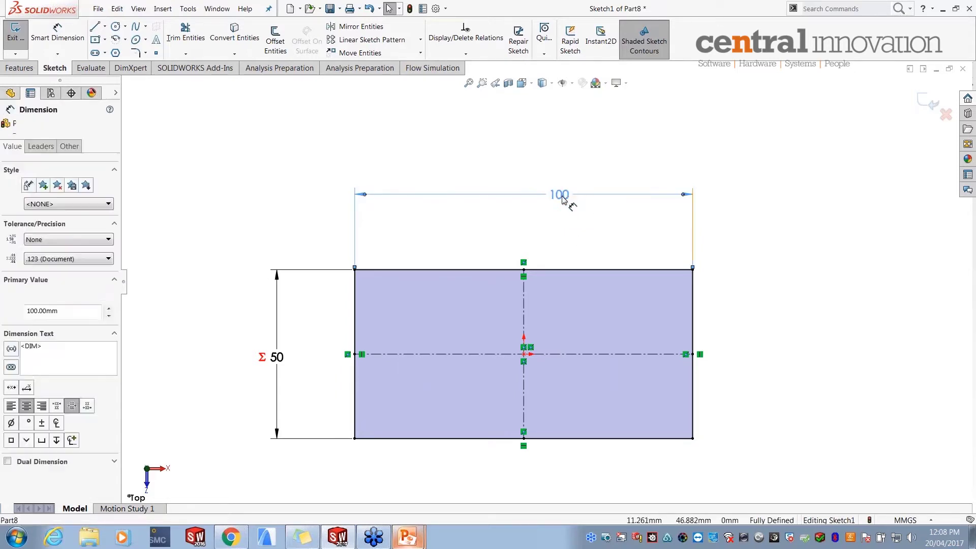
drag(508, 182, 624, 129)
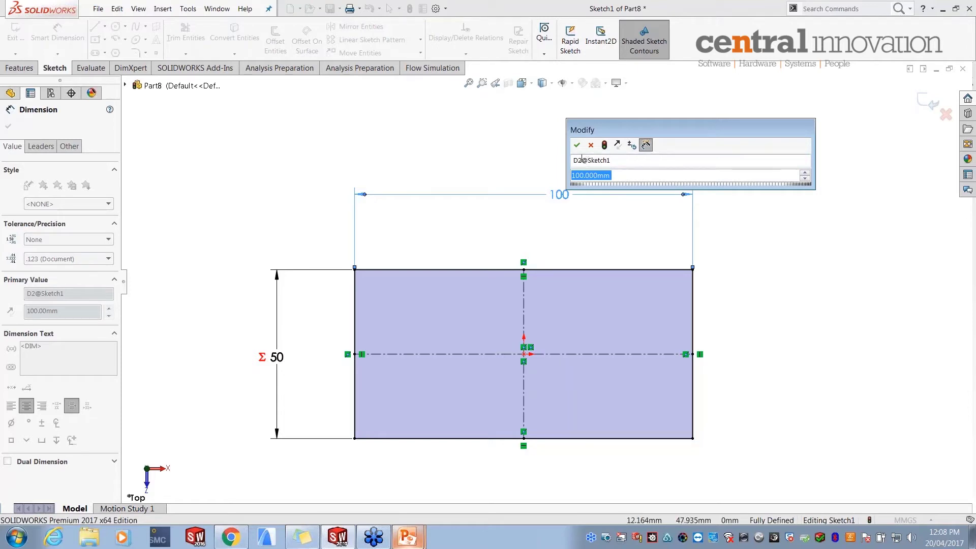
click(622, 160)
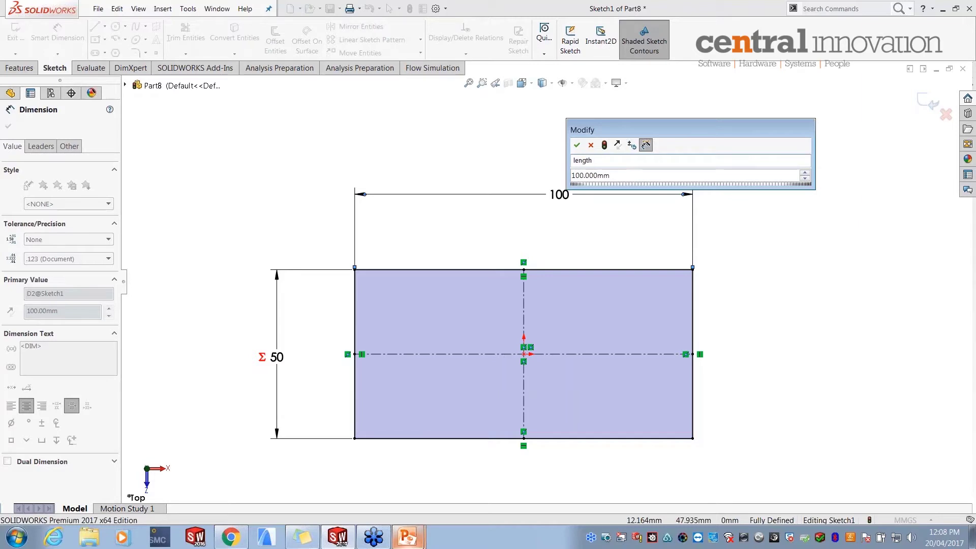
key(Return)
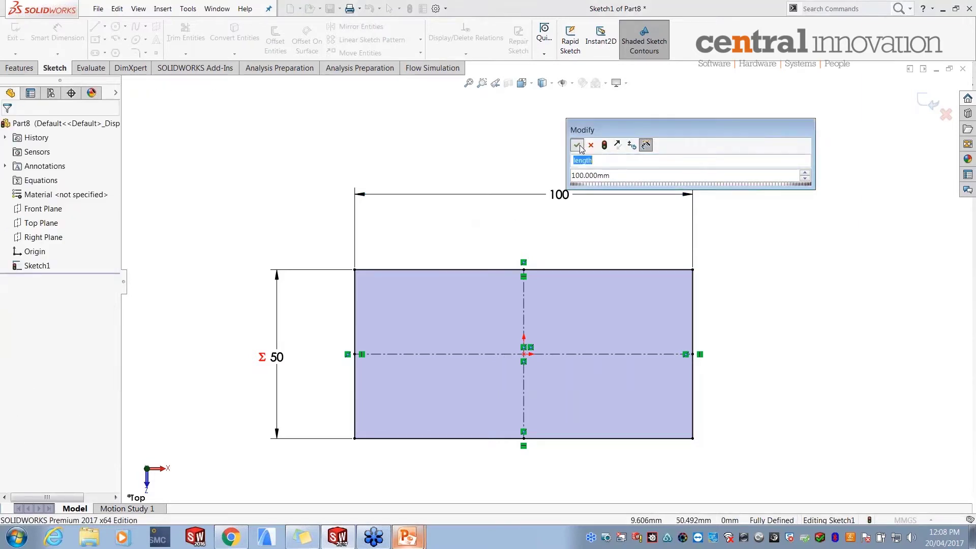
- Rename the rectangle's vertical dimension as width
double_click(277, 361)
click(277, 374)
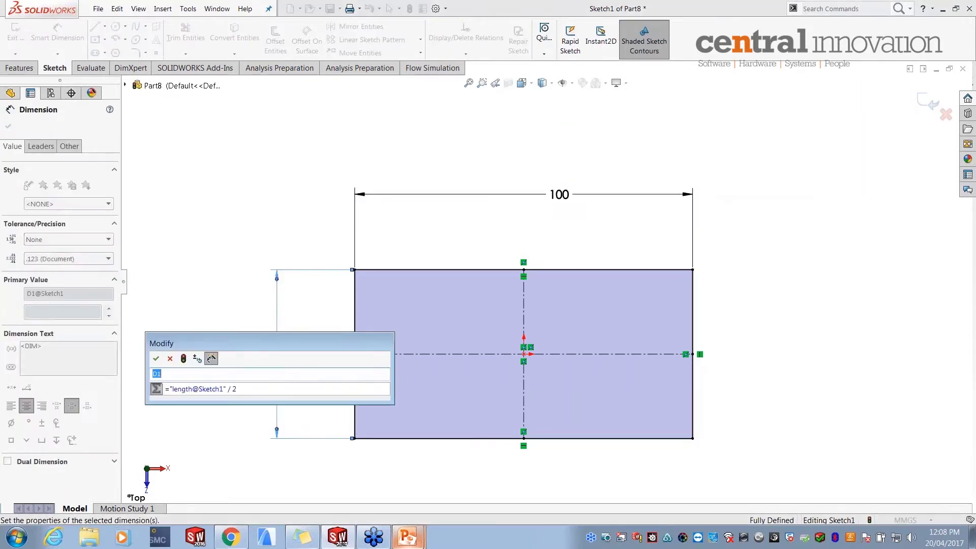
text(width)
click(156, 359)
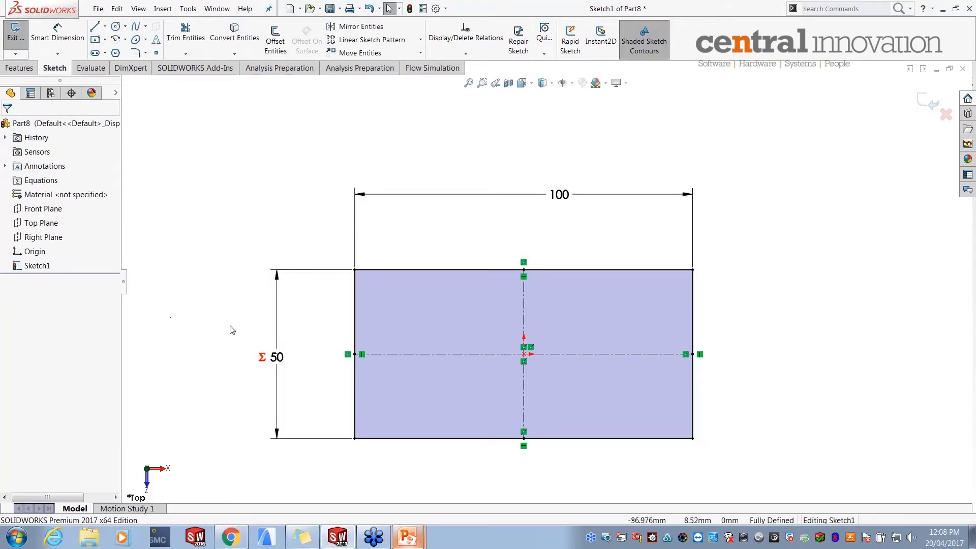
- Shift the vertical dimension's text slightly up along its line and turn on the display of dimension names
drag(279, 356, 276, 348)
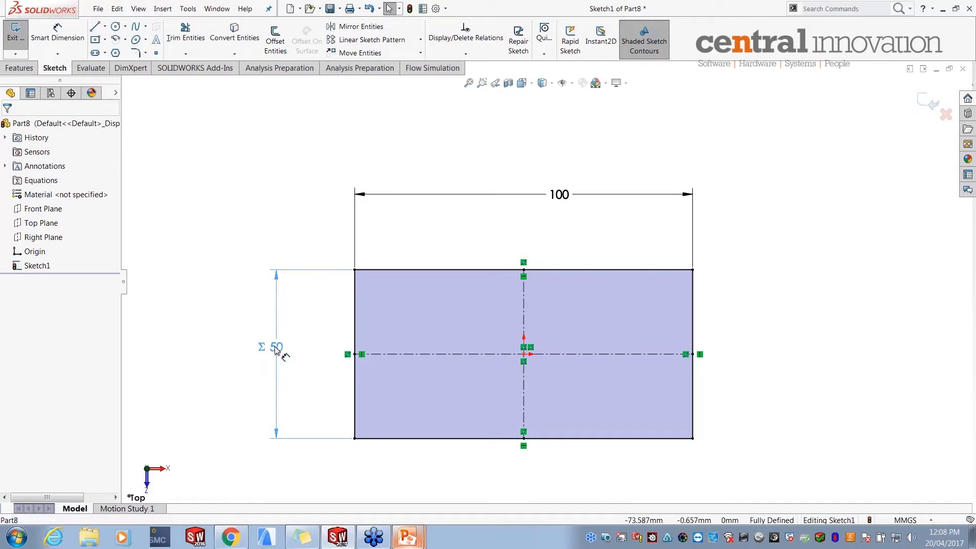
click(220, 266)
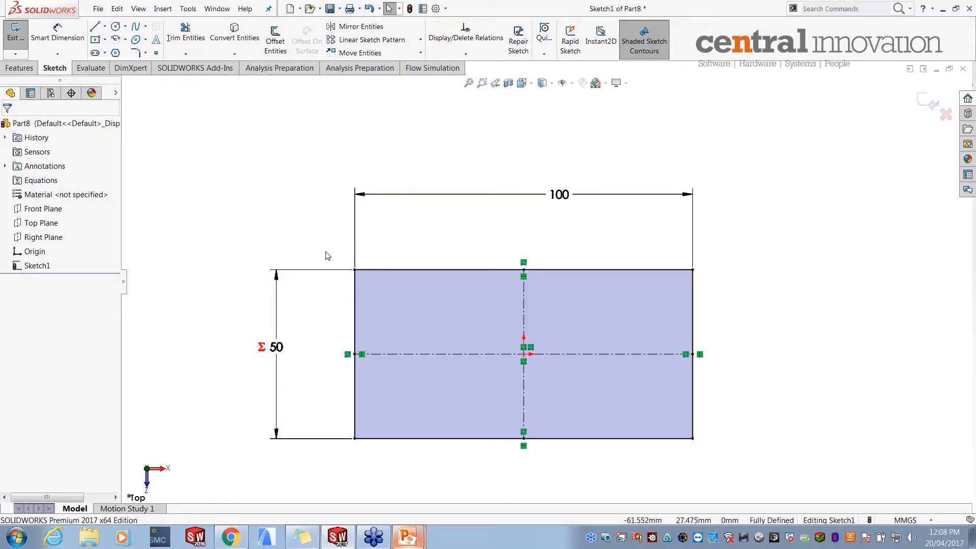
click(574, 83)
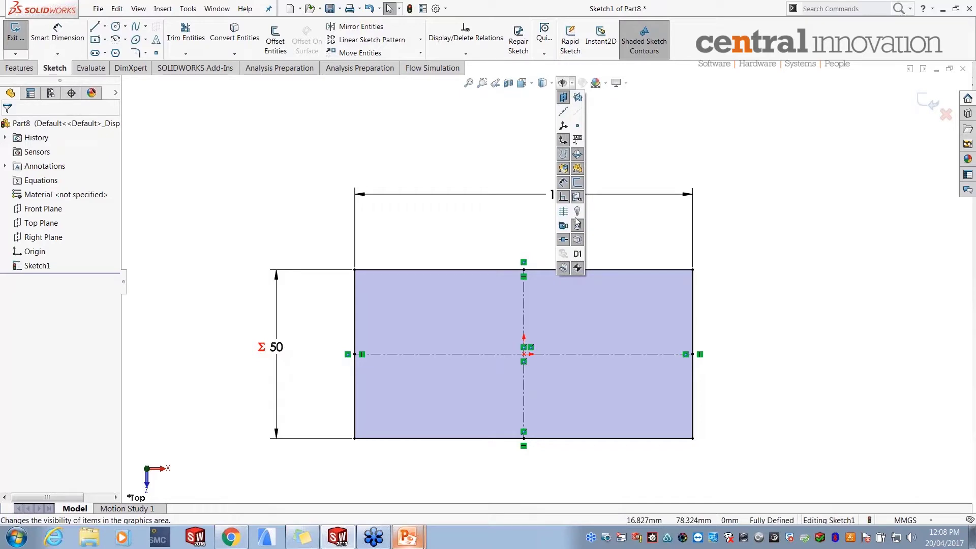
click(578, 254)
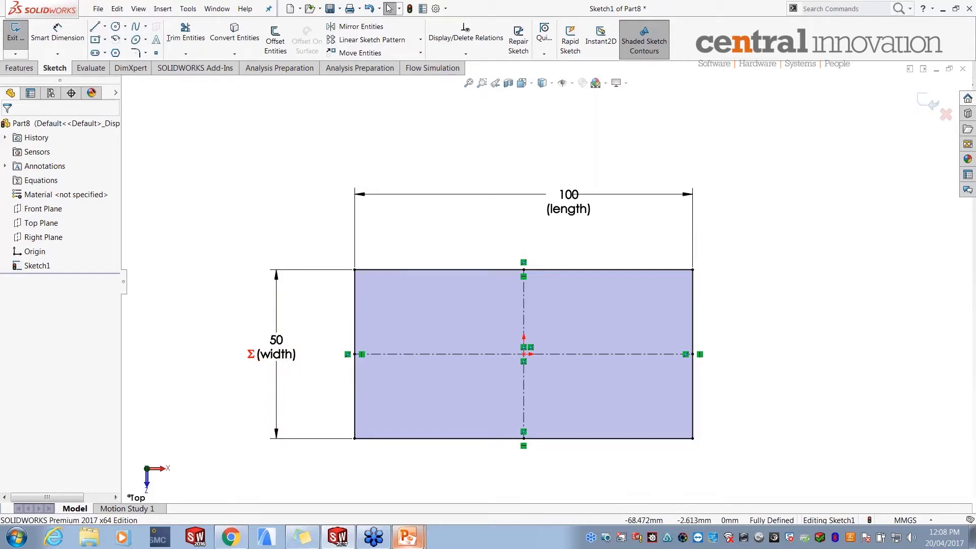
- Review the width dimension's equation, keep it as it is, and exit the sketch
double_click(278, 355)
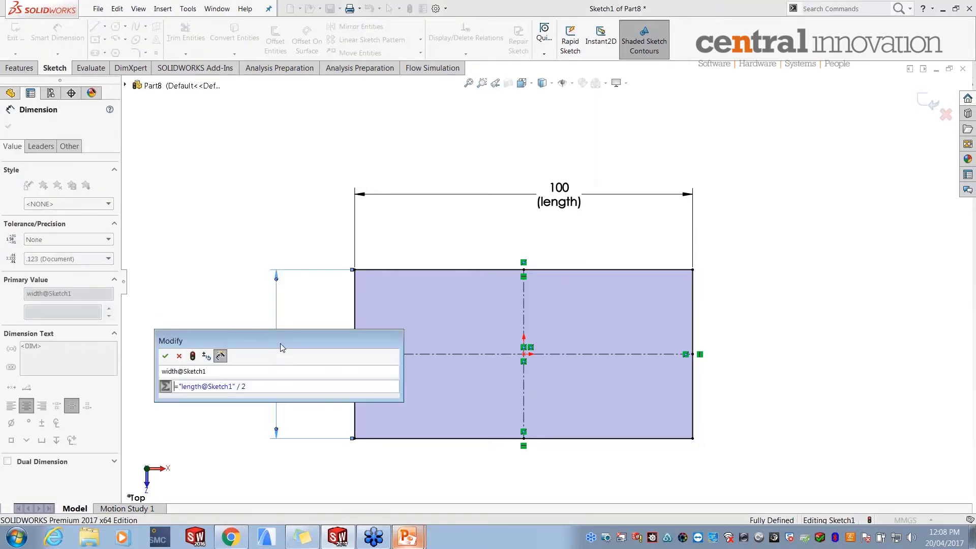
drag(282, 348, 302, 259)
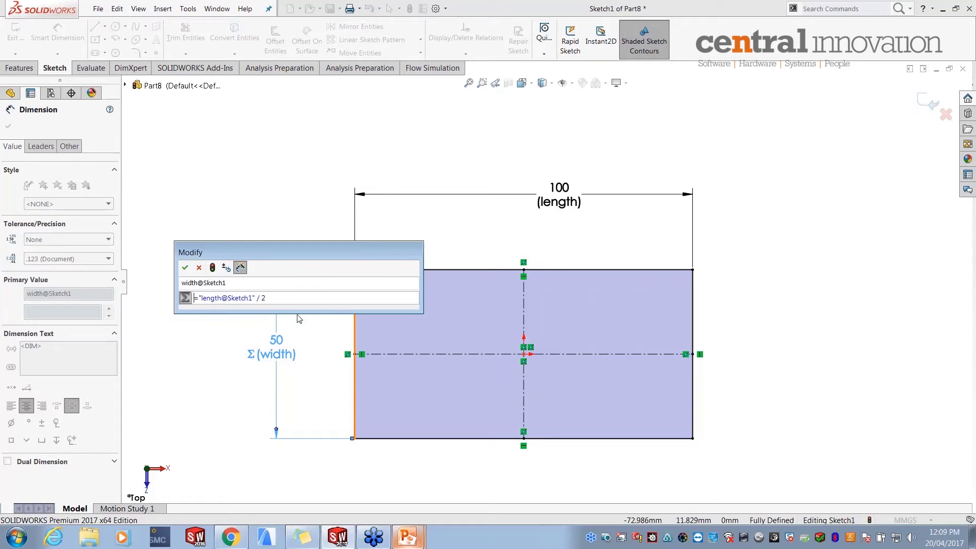
drag(298, 248, 293, 155)
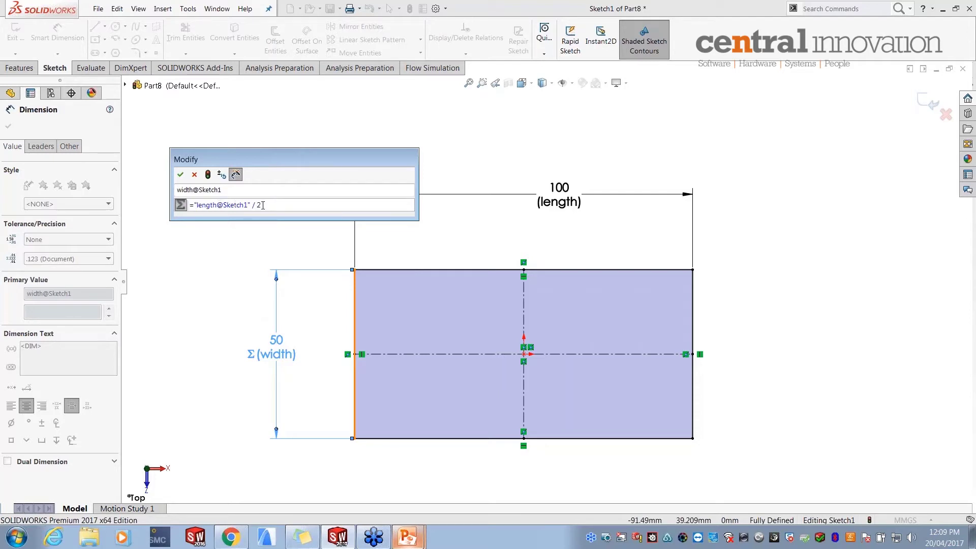
click(180, 174)
click(178, 181)
click(930, 102)
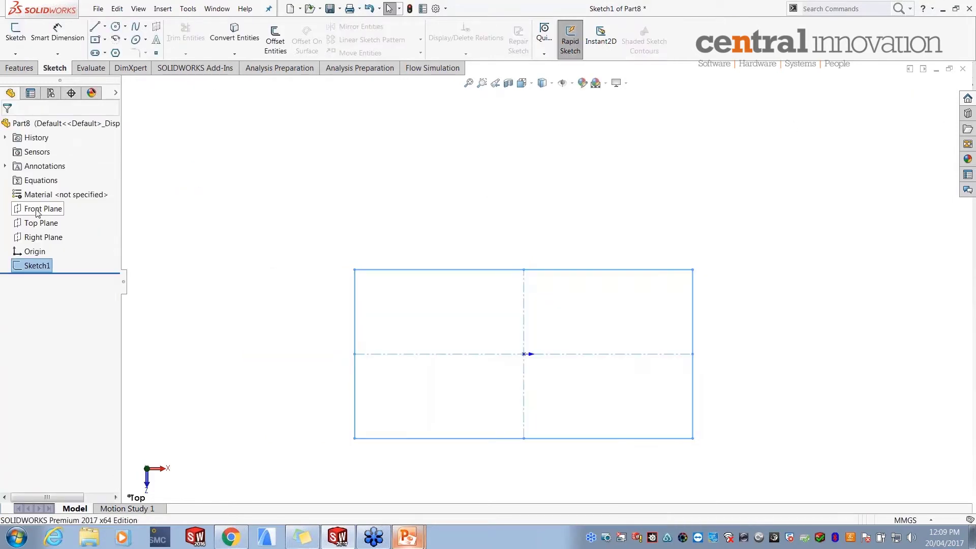
double_click(38, 266)
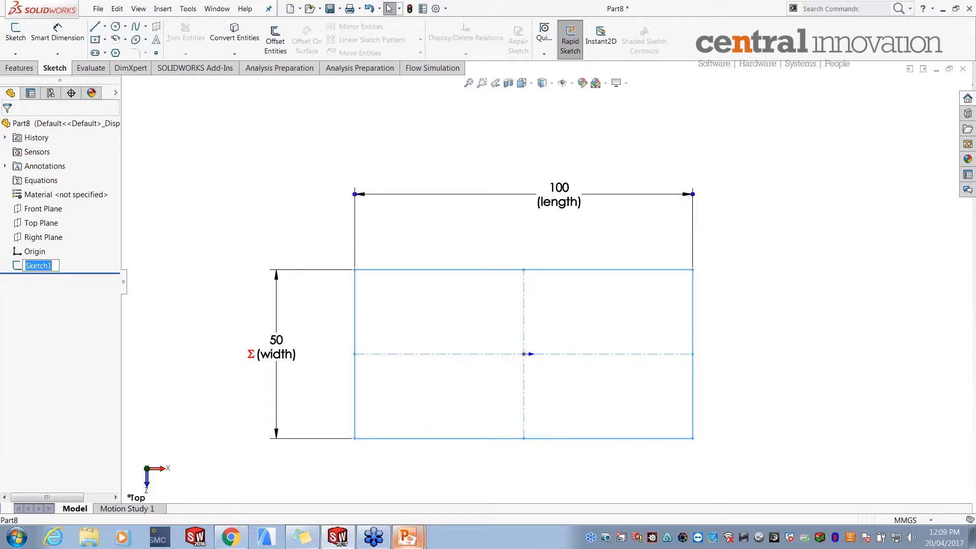
click(48, 266)
click(239, 259)
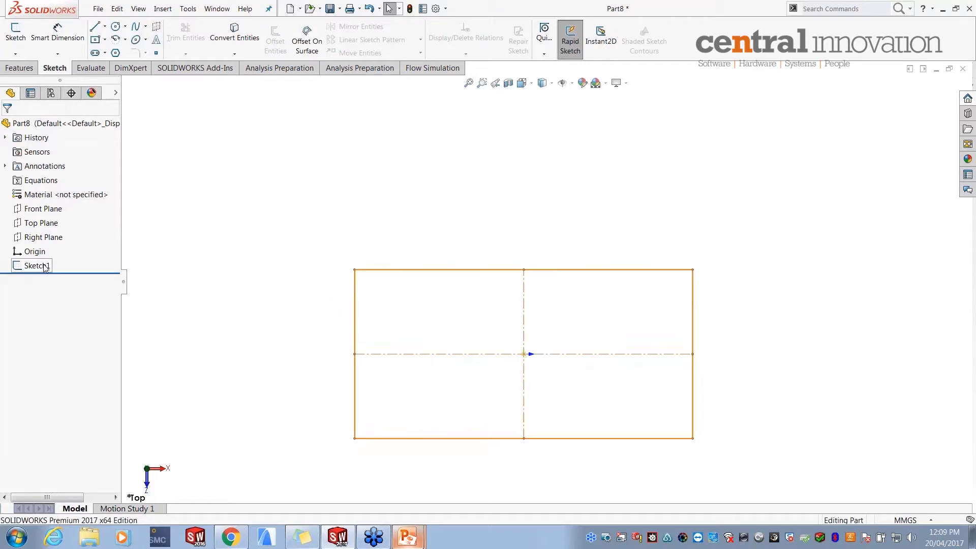
click(46, 267)
right_click(43, 266)
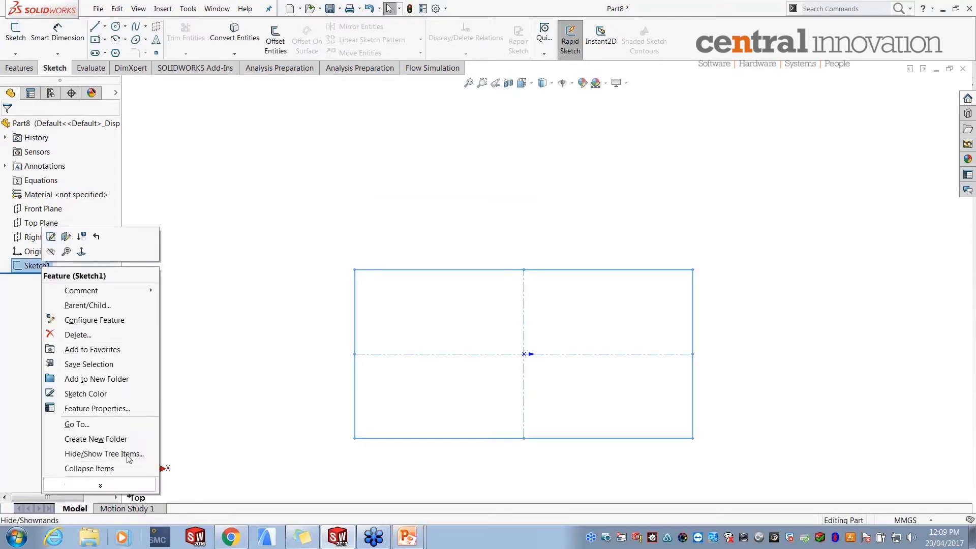
click(209, 270)
- Rename the rectangle sketch as base_Sketch1
click(39, 267)
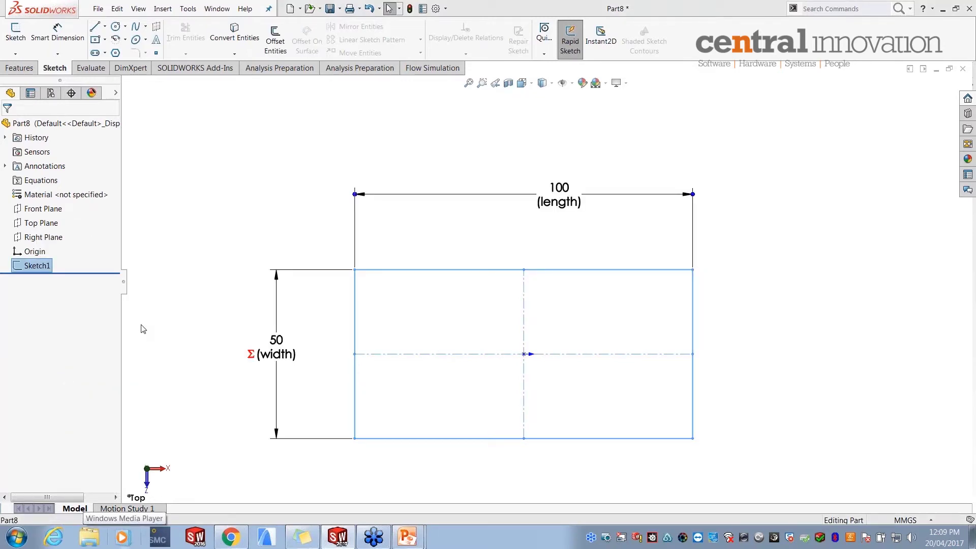
click(39, 266)
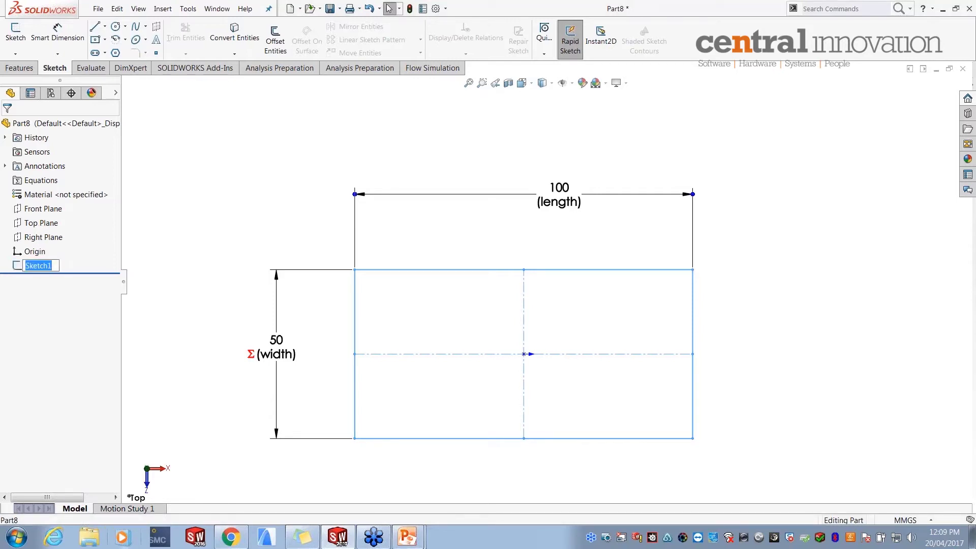
click(40, 266)
text(base_)
click(172, 229)
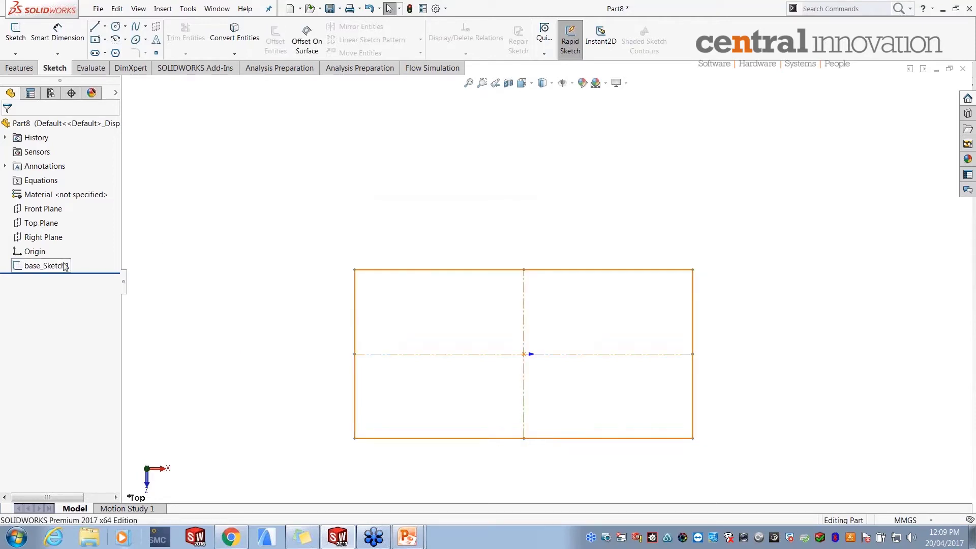
- Check how the width dimension's name and equation refer to the renamed sketch
click(49, 267)
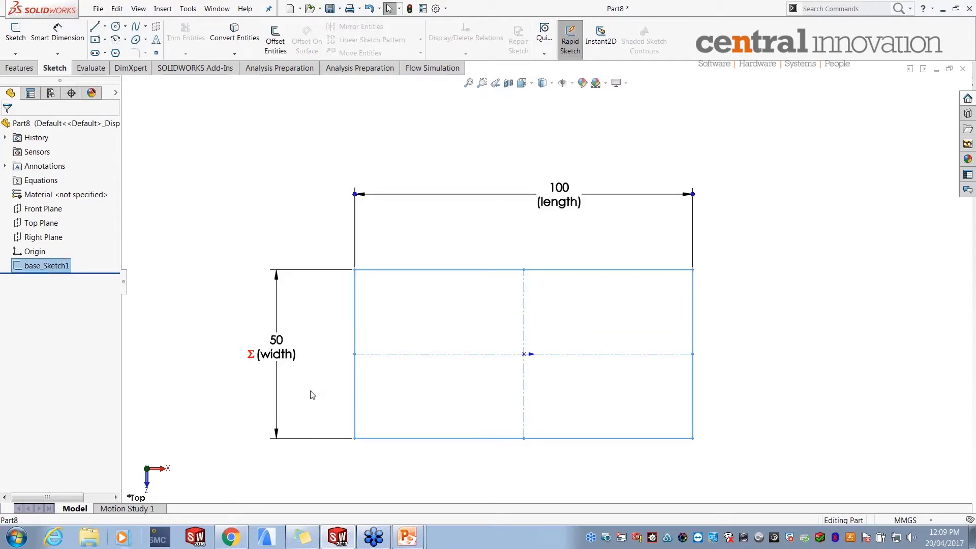
double_click(275, 351)
drag(270, 346, 282, 308)
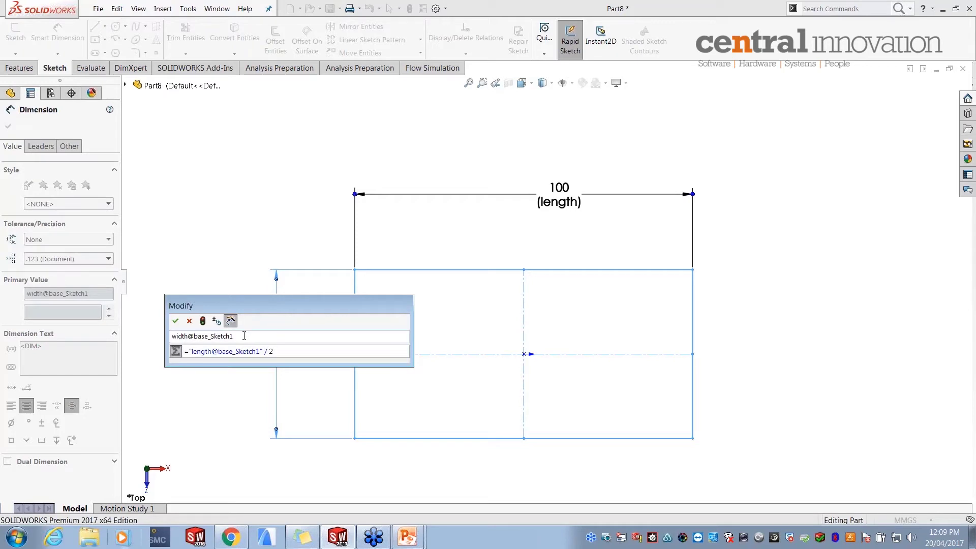
click(175, 321)
click(255, 233)
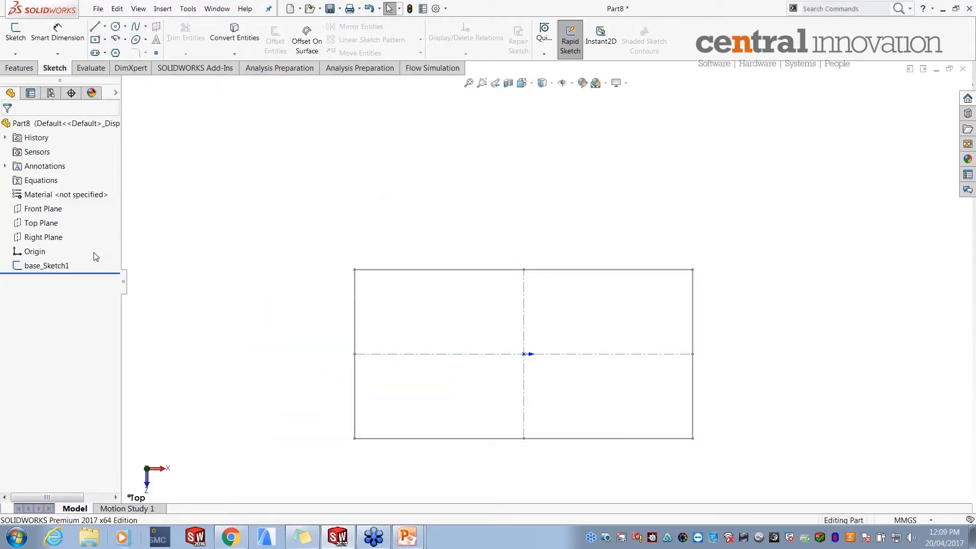
middle_drag(462, 316, 460, 309)
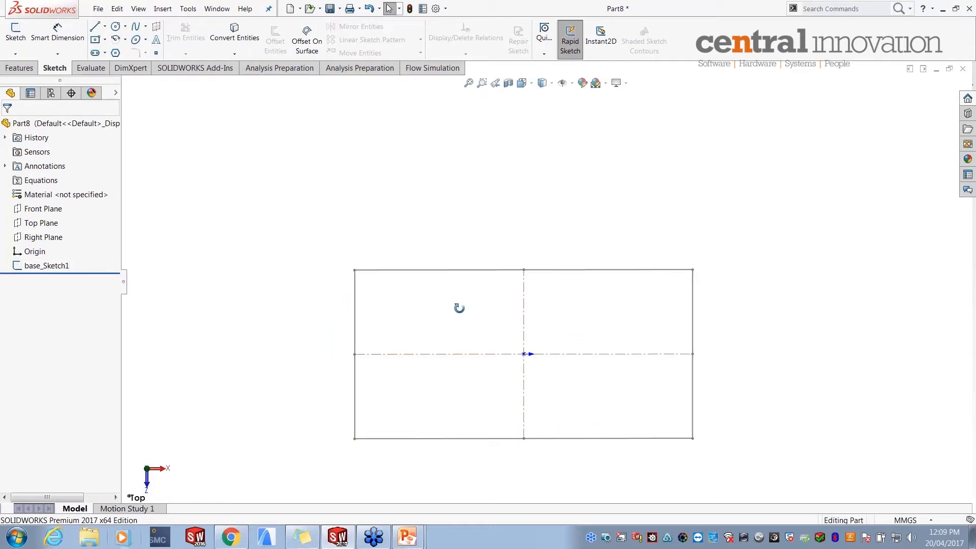
scroll(510, 367, down, 2)
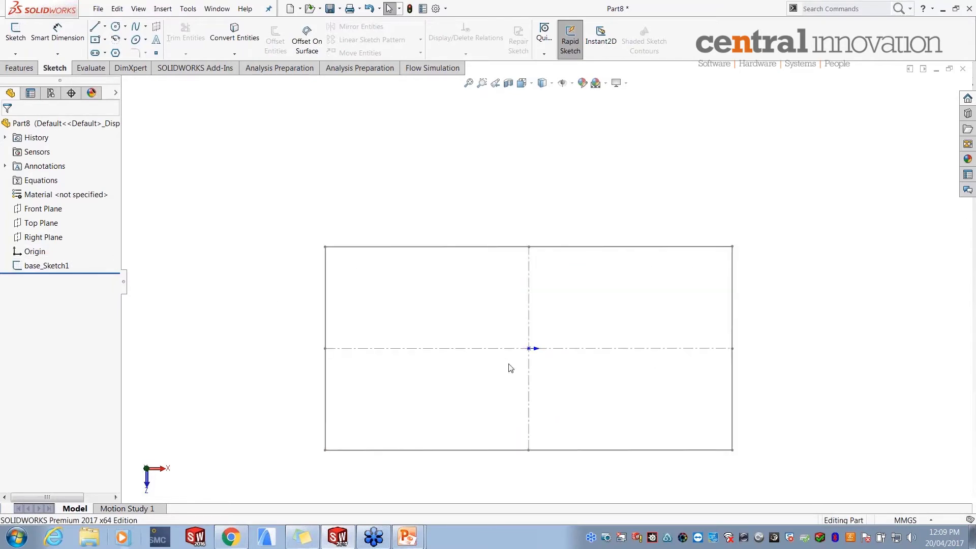
scroll(524, 392, up, 3)
scroll(532, 405, down, 1)
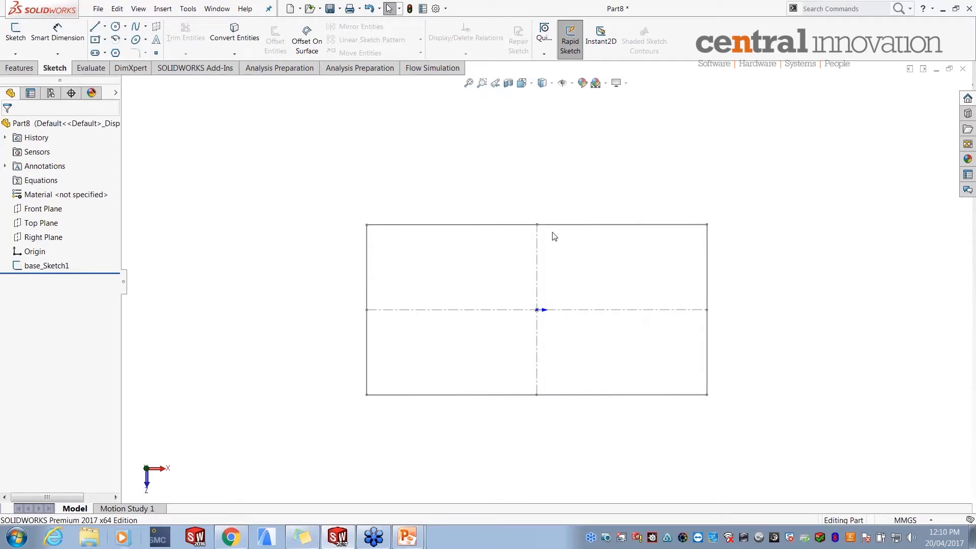
scroll(554, 235, down, 1)
scroll(551, 410, up, 1)
scroll(551, 410, down, 1)
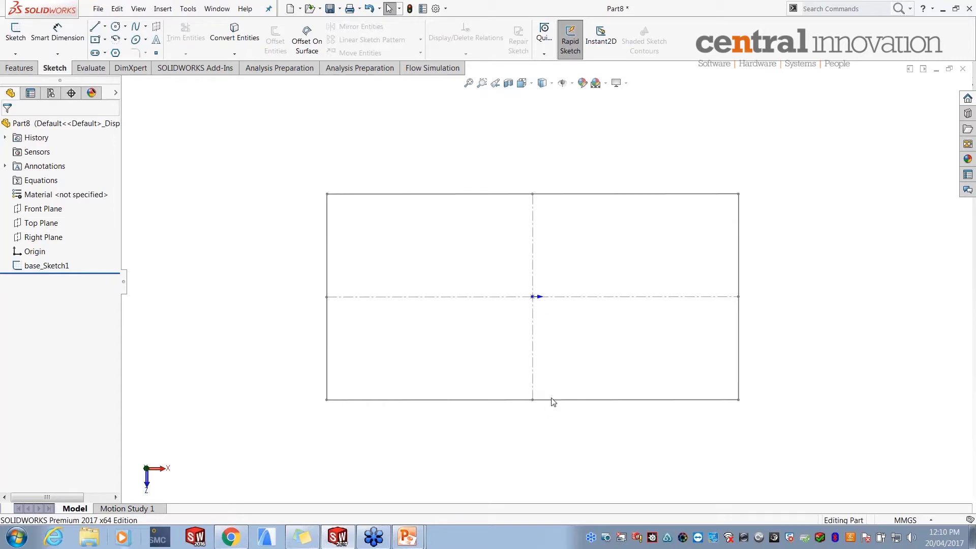
- Extrude the base sketch as a blind boss 50 mm deep
click(45, 265)
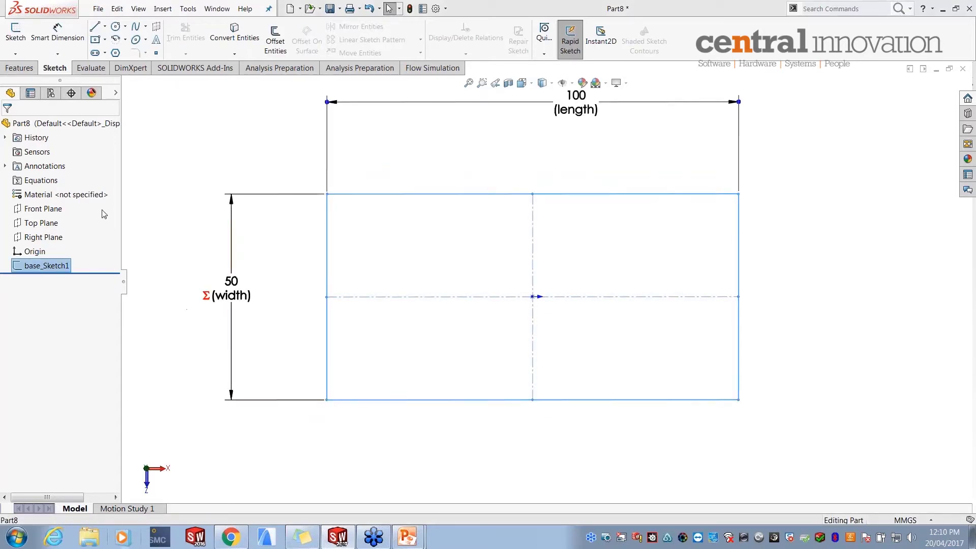
click(19, 70)
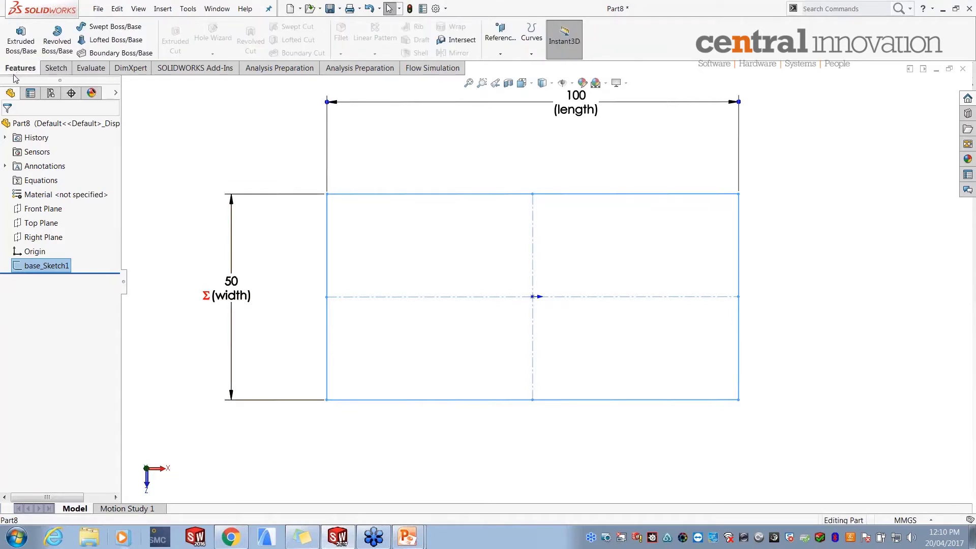
click(20, 43)
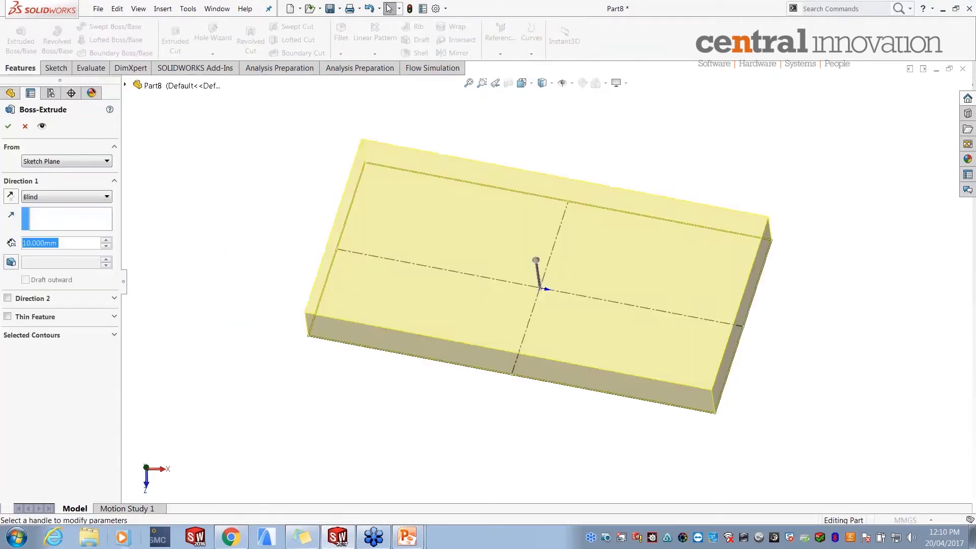
text(50)
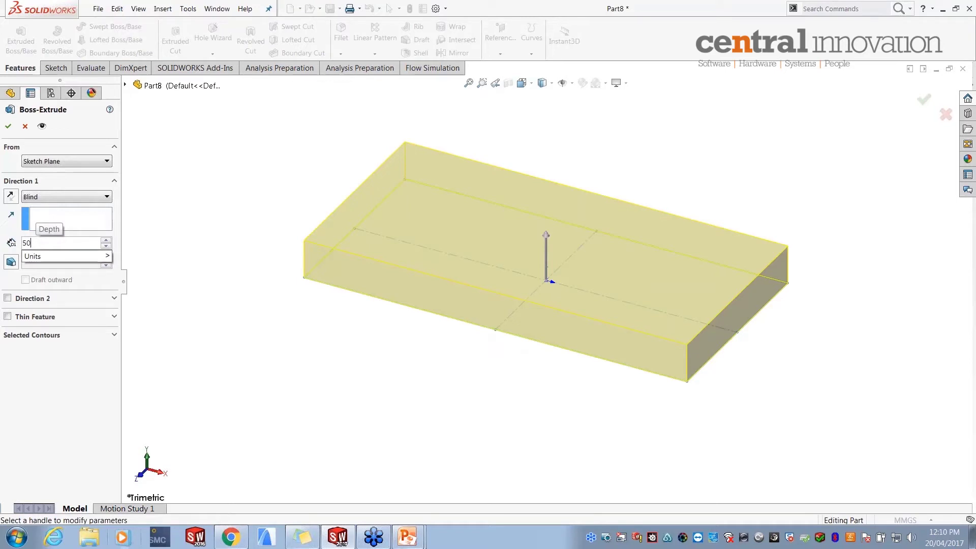
key(Return)
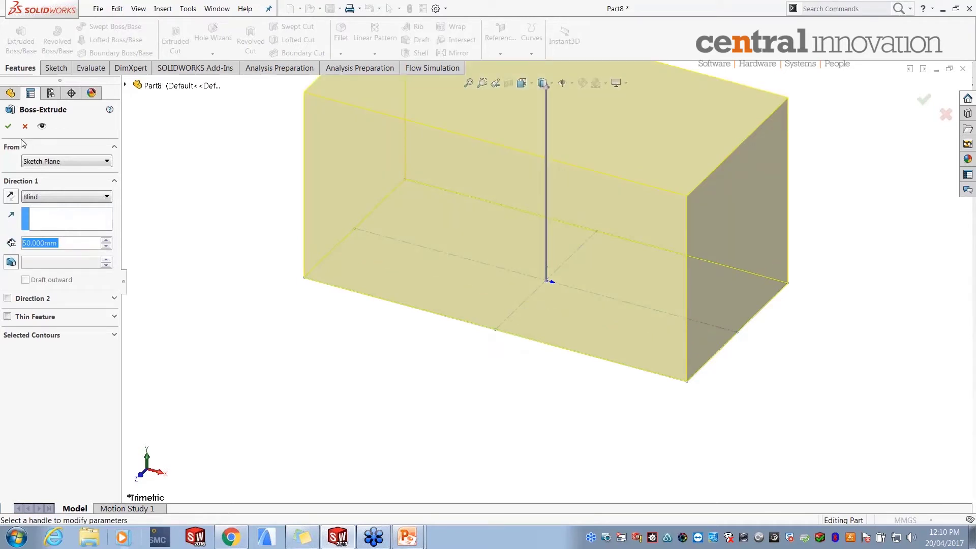
click(8, 126)
- Shell the block to a 2 mm wall thickness, removing its top face
middle_drag(512, 147, 515, 159)
click(556, 110)
scroll(627, 152, down, 2)
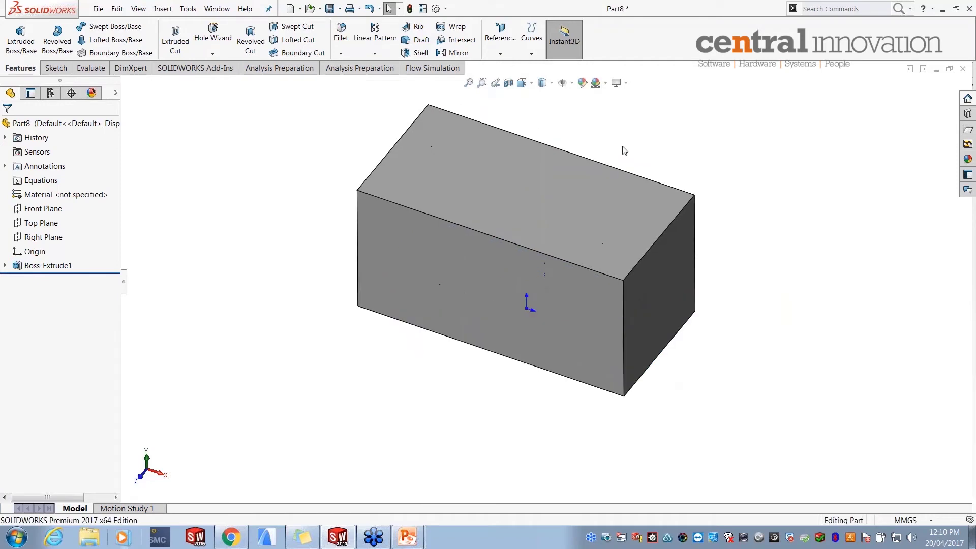
ctrl+middle_drag(635, 160, 564, 210)
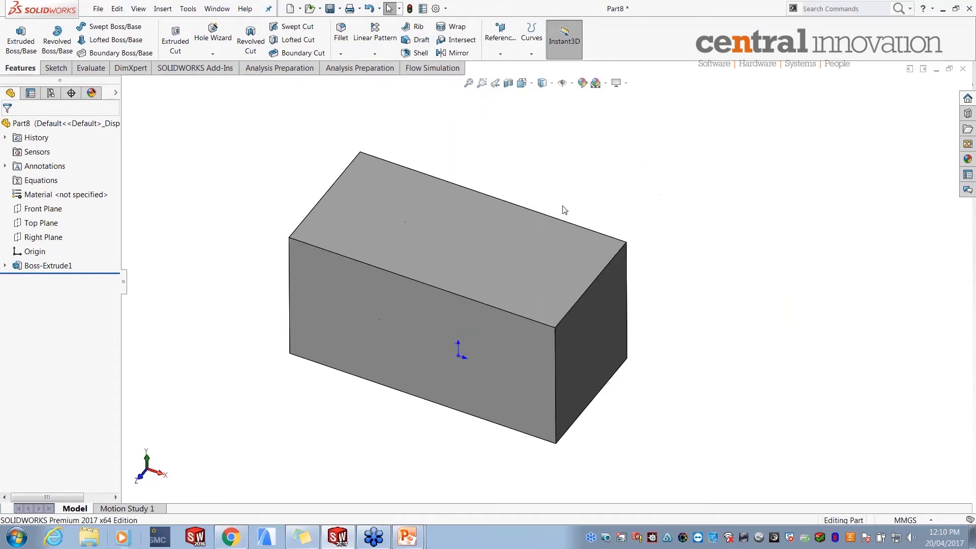
click(421, 53)
click(414, 235)
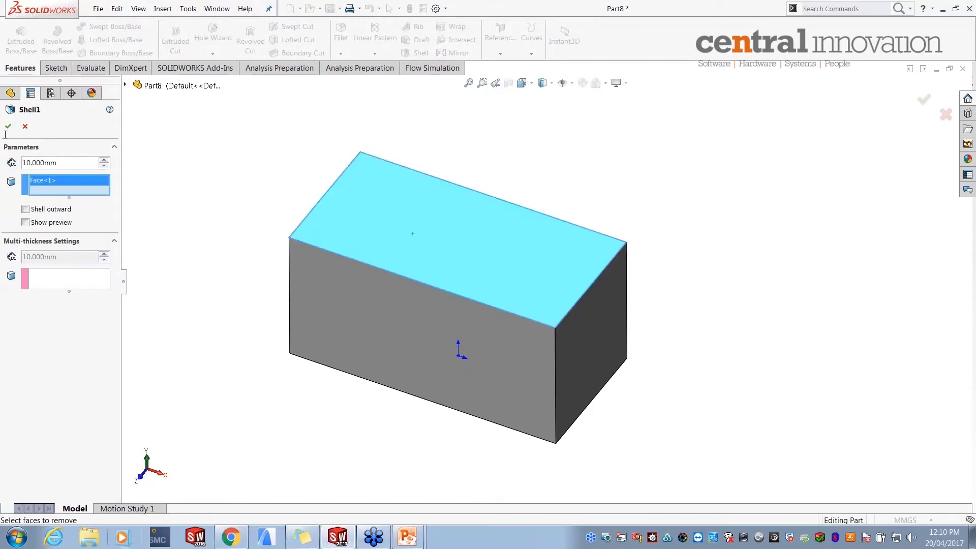
drag(63, 163, 4, 137)
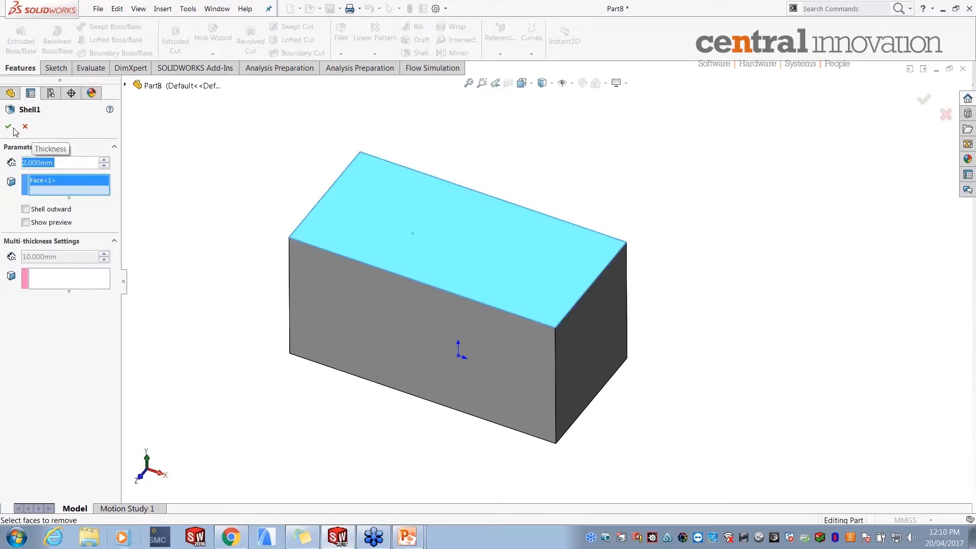
text(2)
key(Return)
click(217, 239)
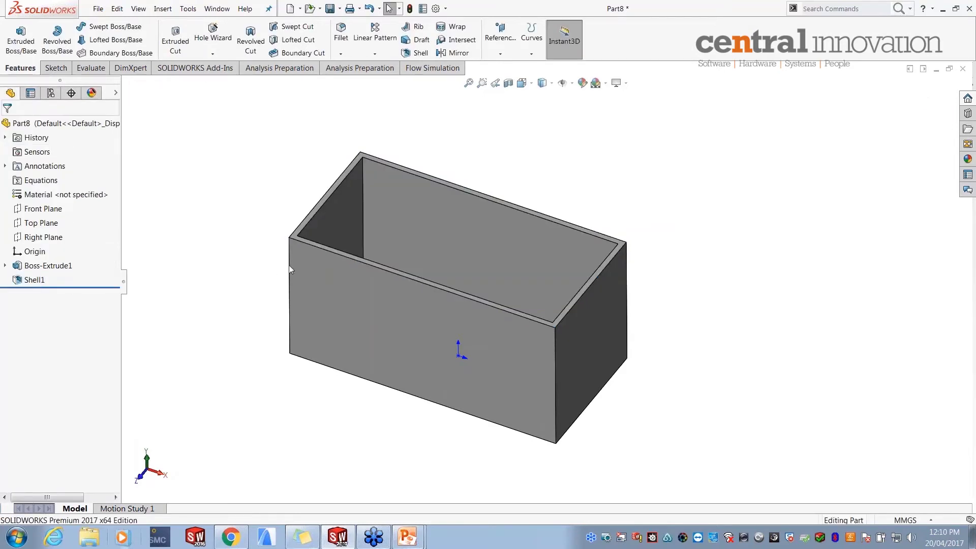
middle_drag(289, 266, 287, 298)
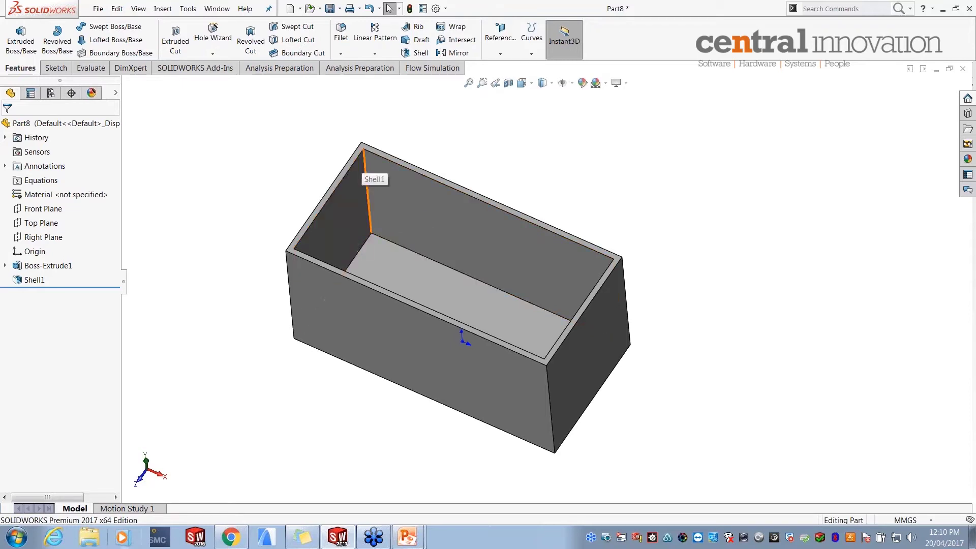
middle_drag(365, 162, 389, 161)
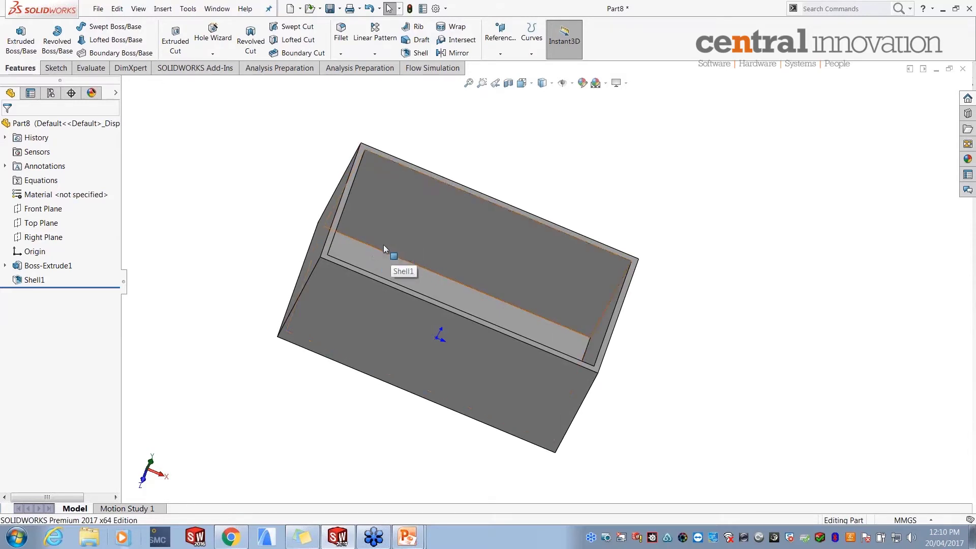
- Rename the shell's thickness dimension as wall_thickness
mouse_move(383, 245)
middle_down()
mouse_move(351, 229)
mouse_move(370, 246)
middle_up()
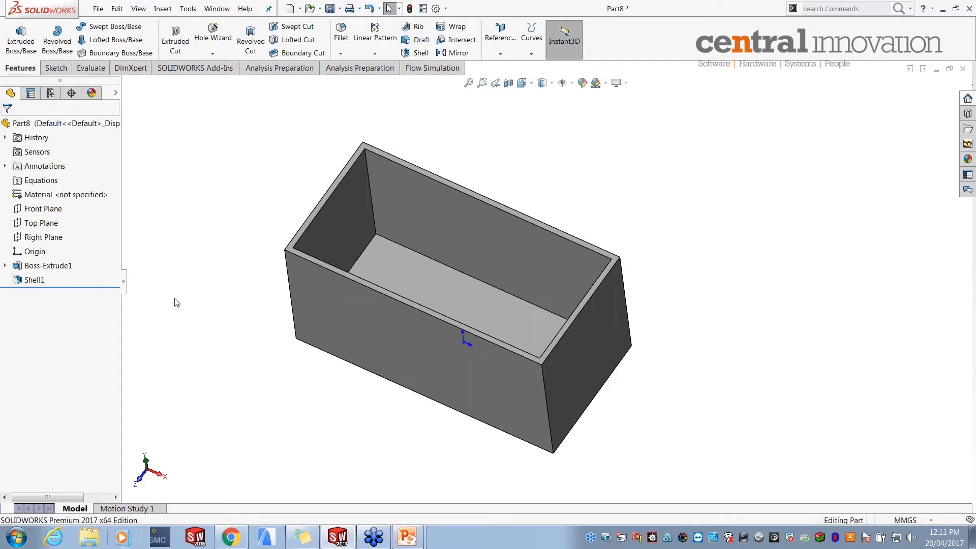
click(33, 281)
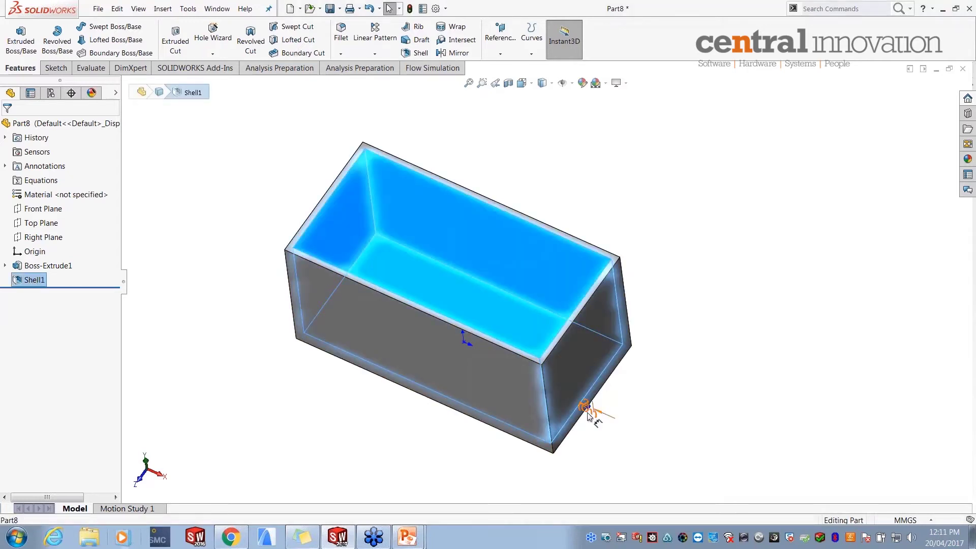
click(667, 236)
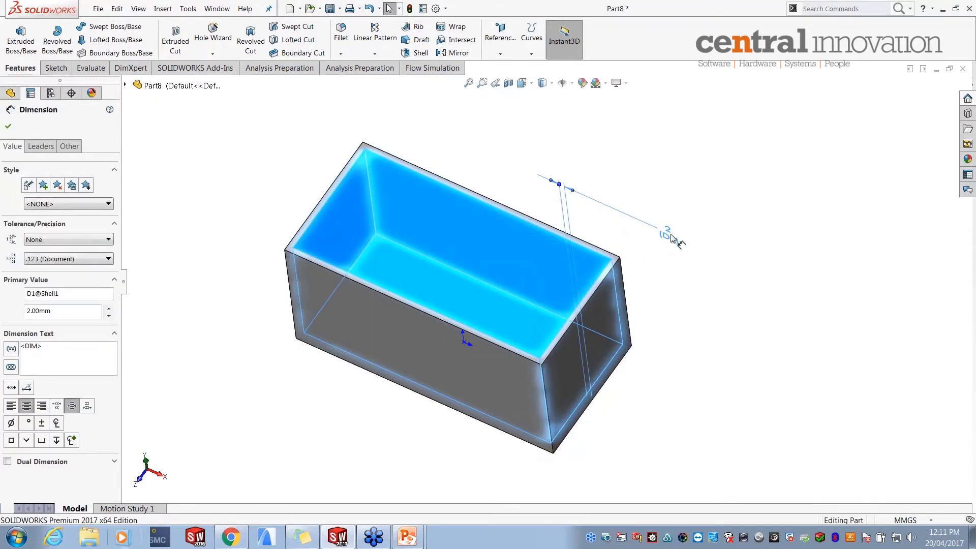
double_click(669, 237)
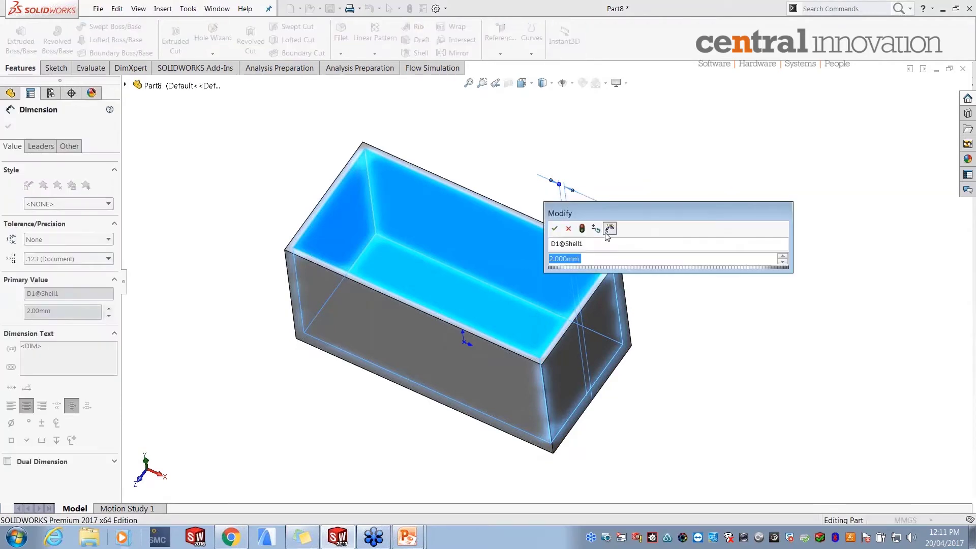
text(wall)
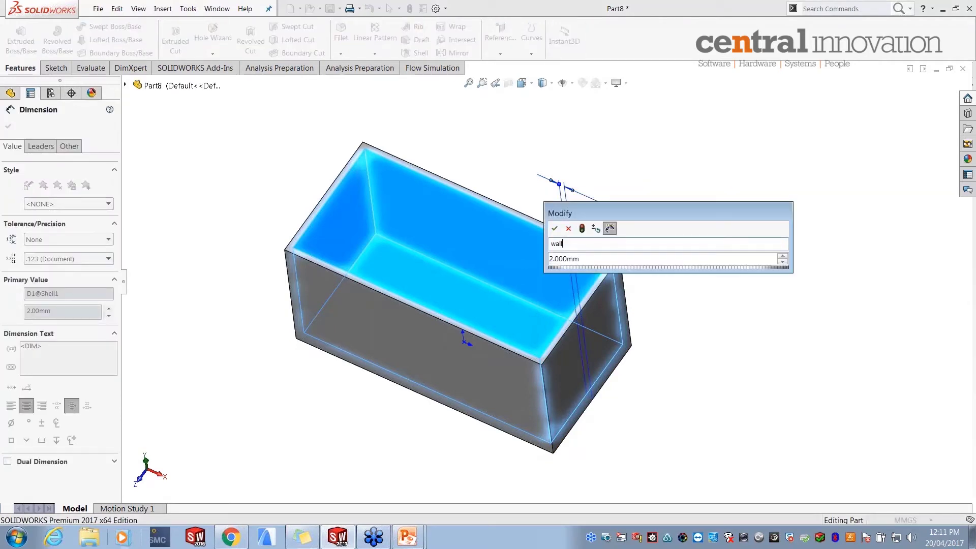
text(_thickness)
key(Return)
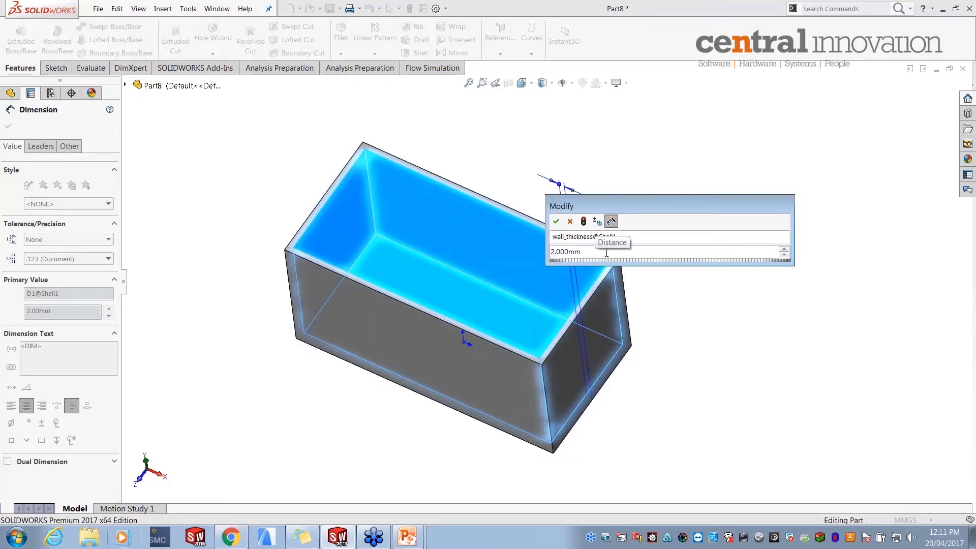
- Create a global variable named w from the shell's wall thickness value
double_click(607, 253)
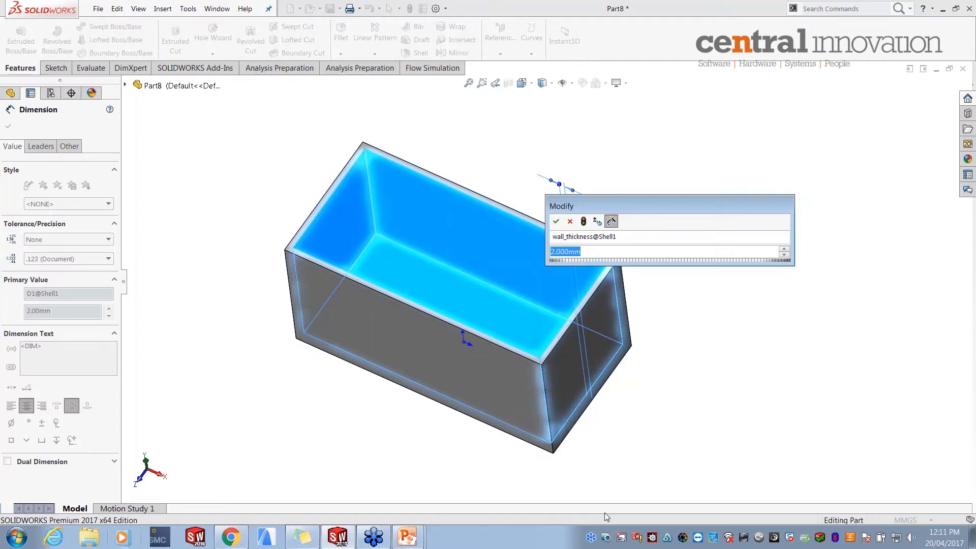
text(w)
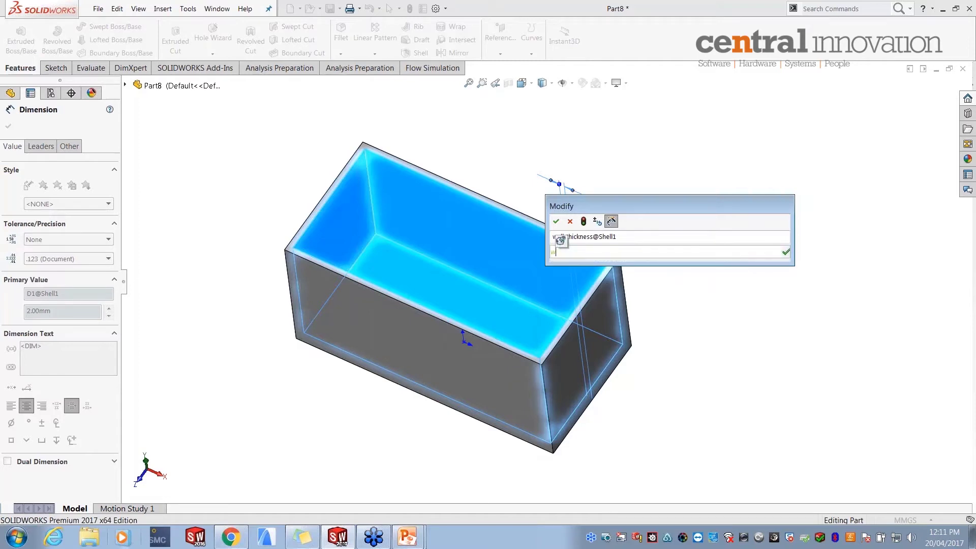
click(562, 240)
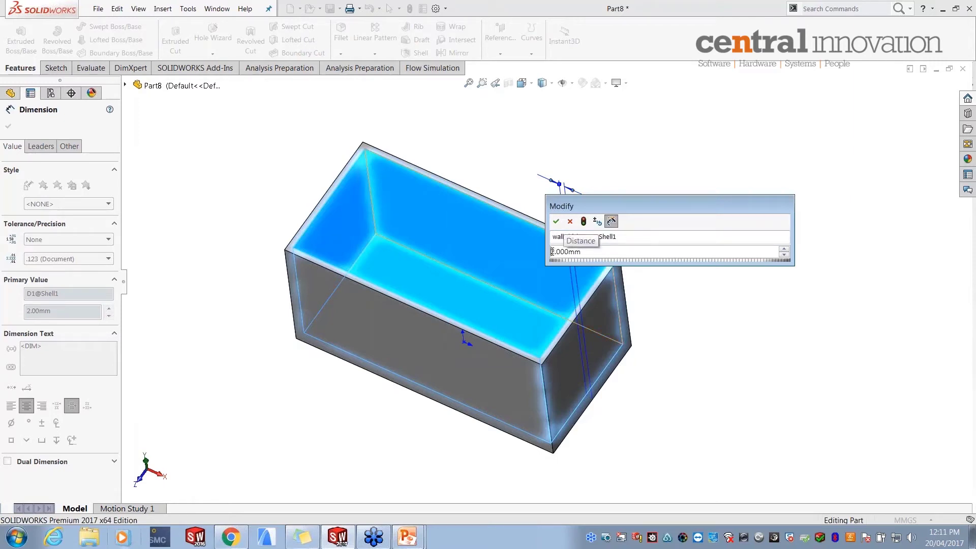
- Set the wall_thickness dimension equal to the global variable w
double_click(588, 251)
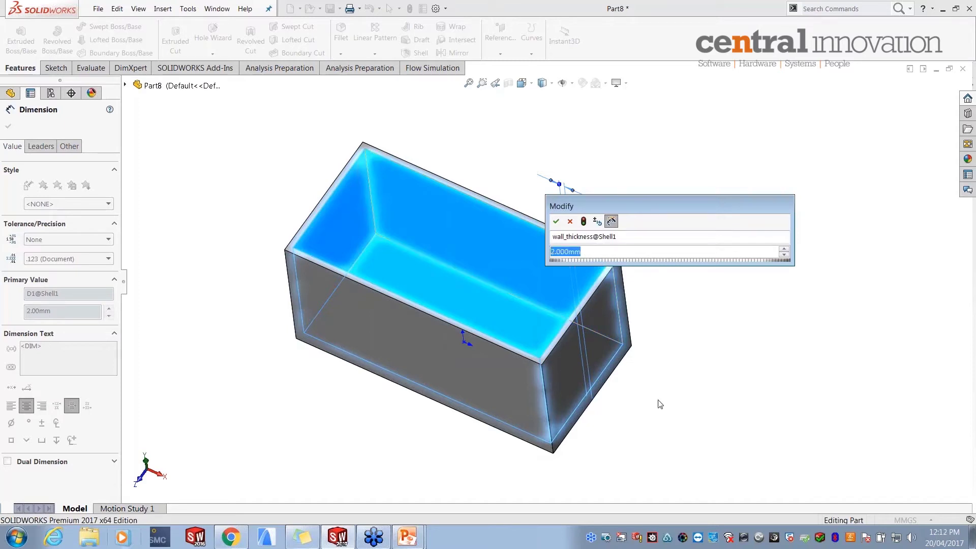
text(=)
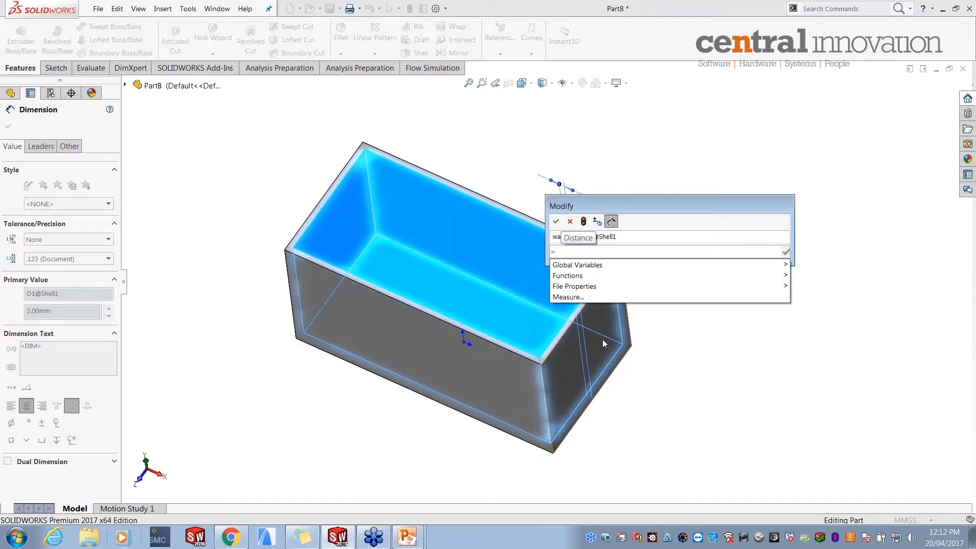
click(575, 288)
mouse_move(571, 270)
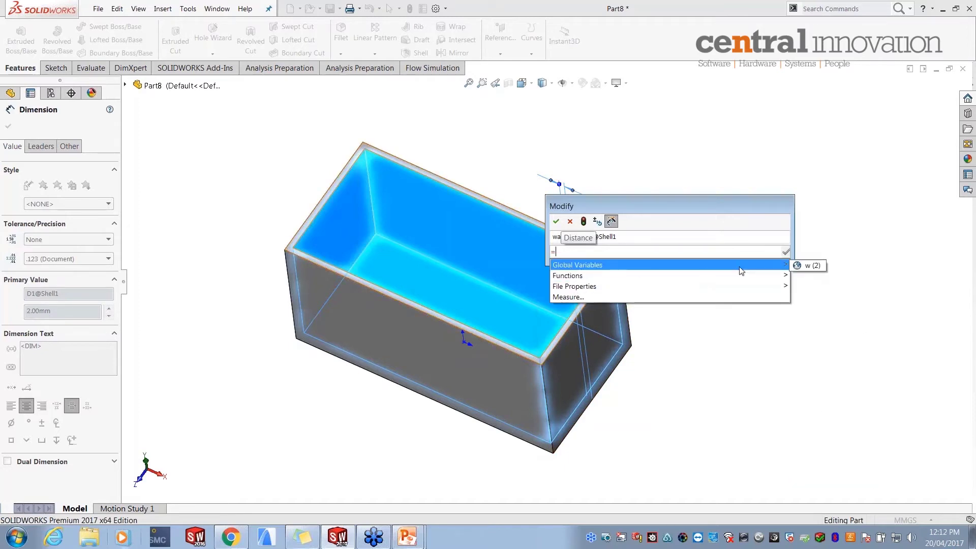
click(808, 265)
click(556, 221)
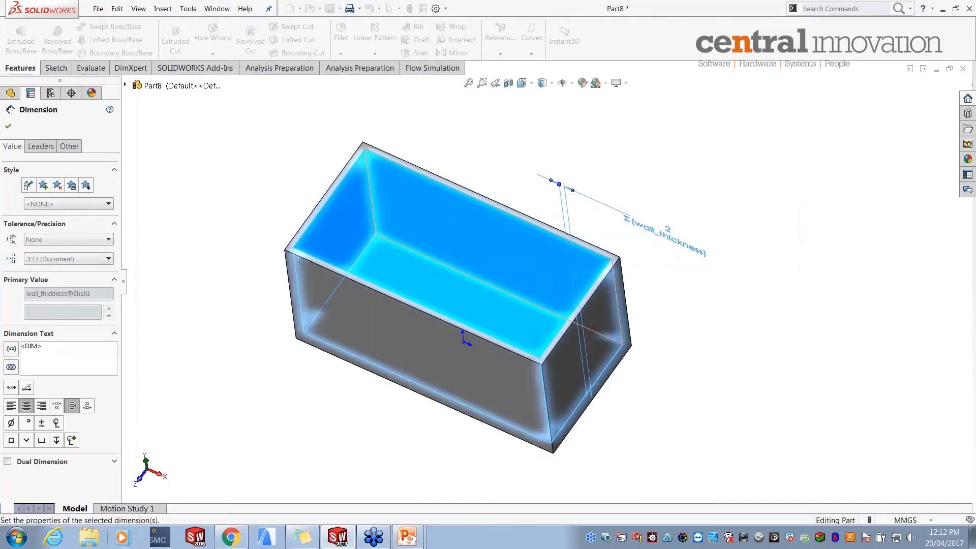
- Compare the extrusion's dimensions with the shell's wall_thickness dimension and check its name and equation mark
click(737, 334)
middle_drag(684, 321, 683, 307)
click(623, 334)
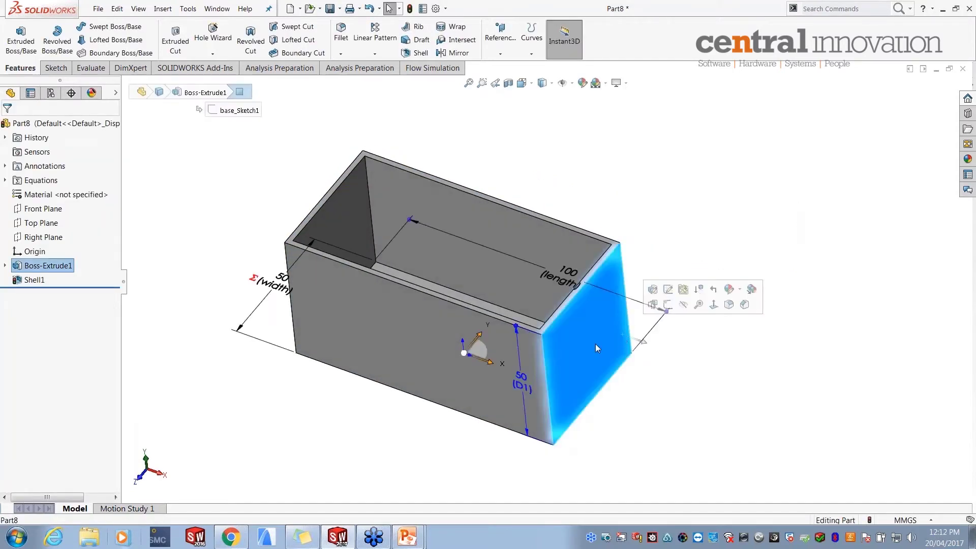
click(34, 280)
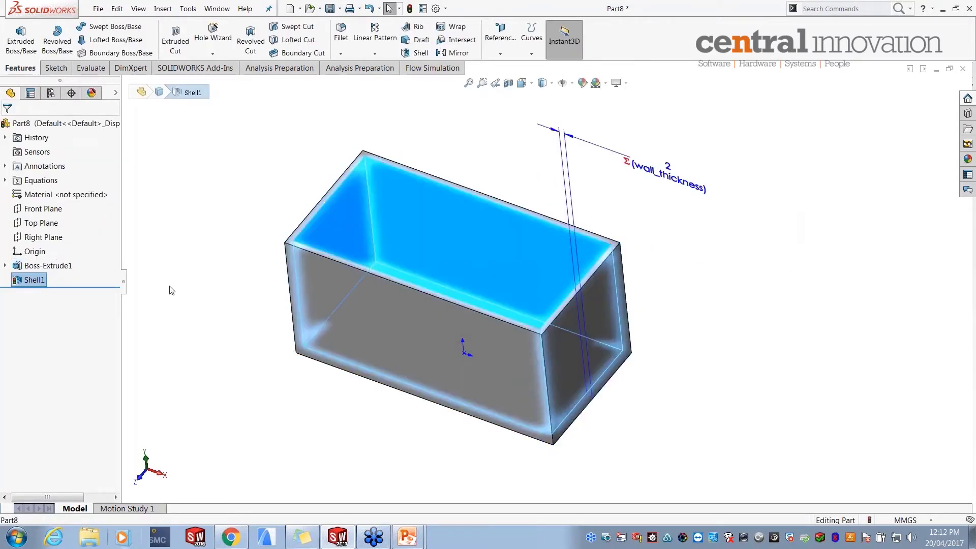
middle_drag(695, 203, 692, 191)
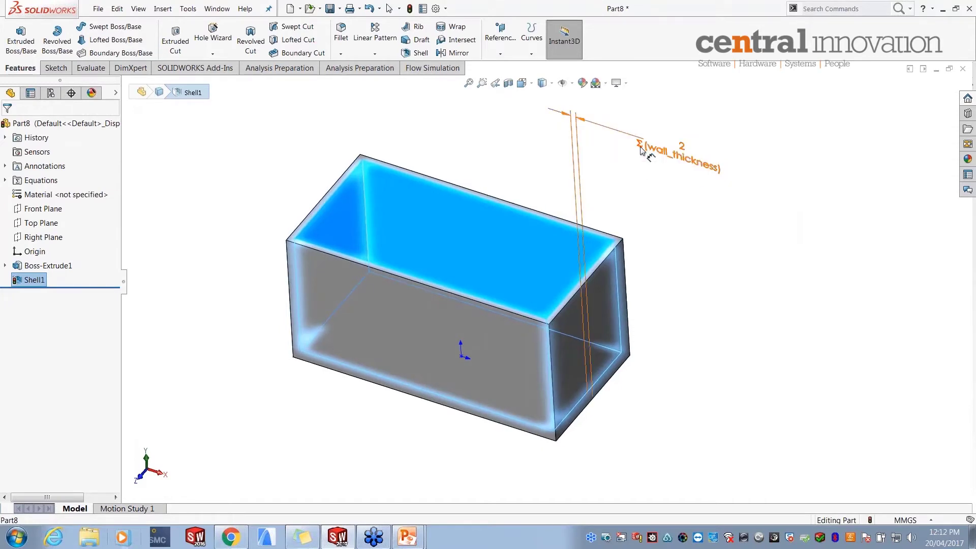
click(642, 148)
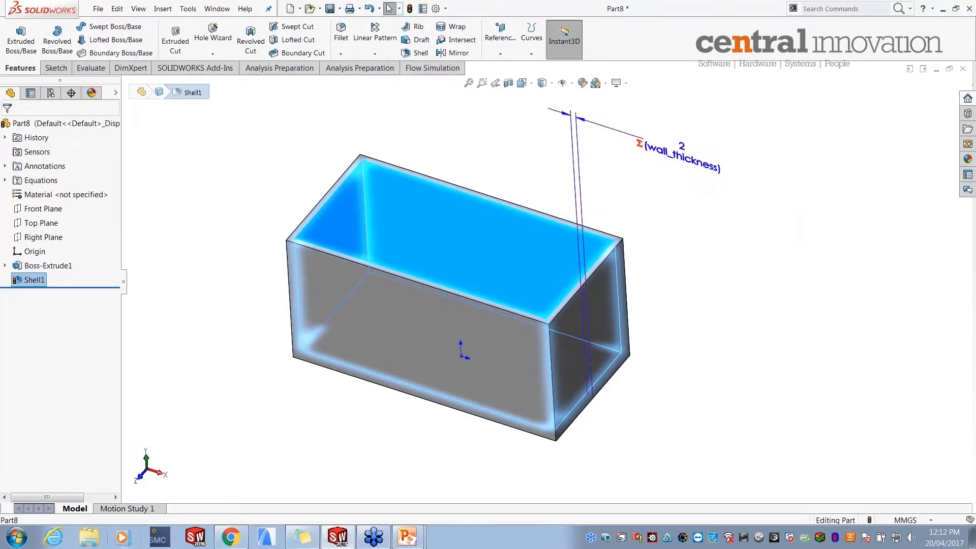
mouse_move(619, 220)
middle_down()
mouse_move(623, 209)
mouse_move(624, 222)
middle_up()
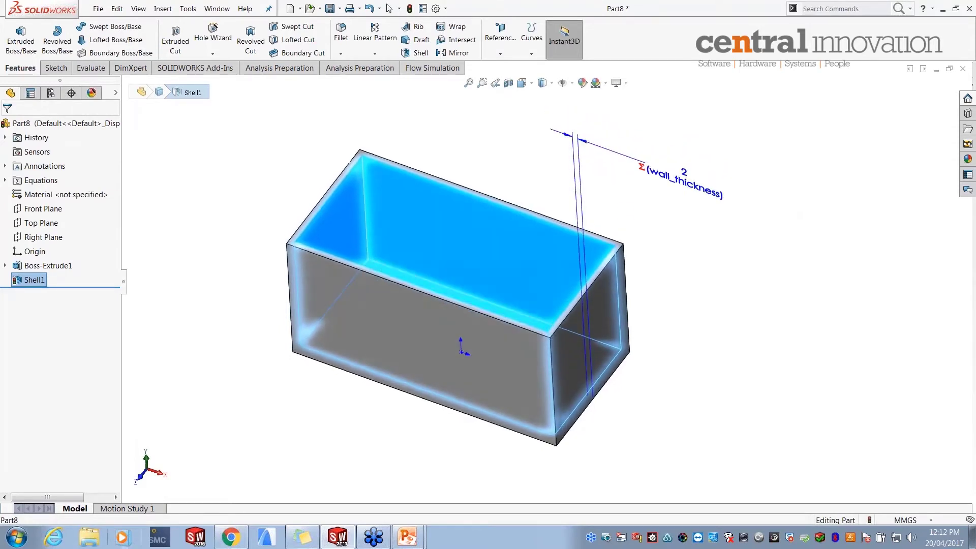
scroll(623, 207, up, 1)
scroll(616, 194, down, 1)
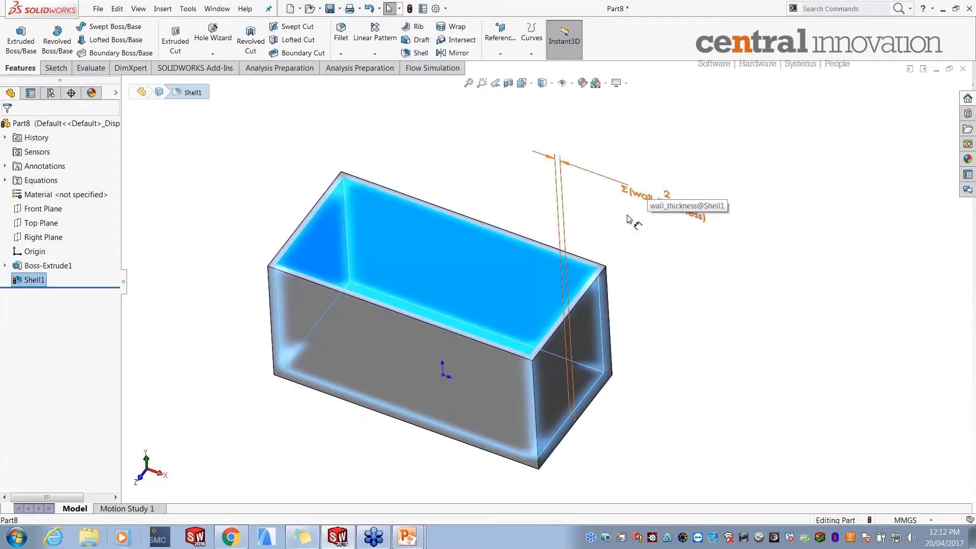
click(667, 275)
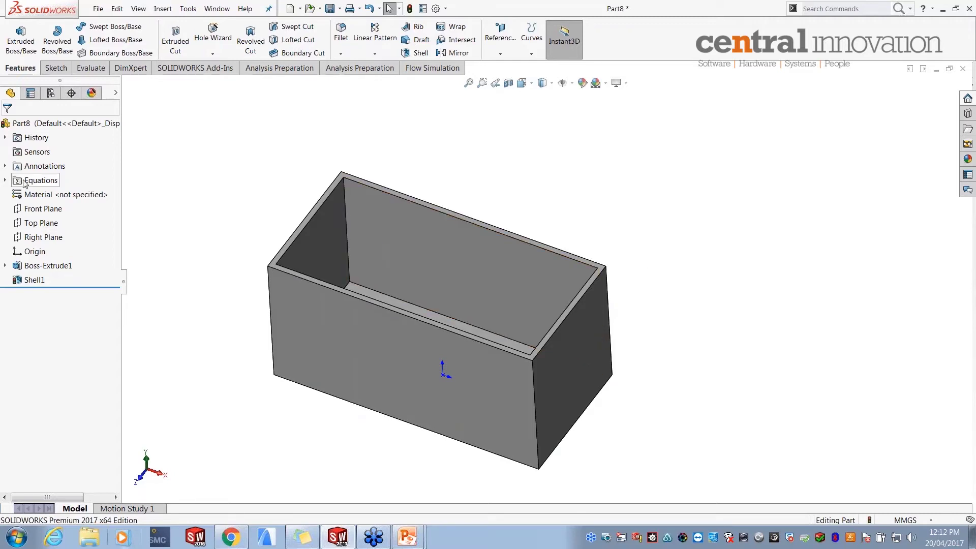
- Review the part's global variables, dimension names and equations in the equation manager, leaving it without changes
click(5, 181)
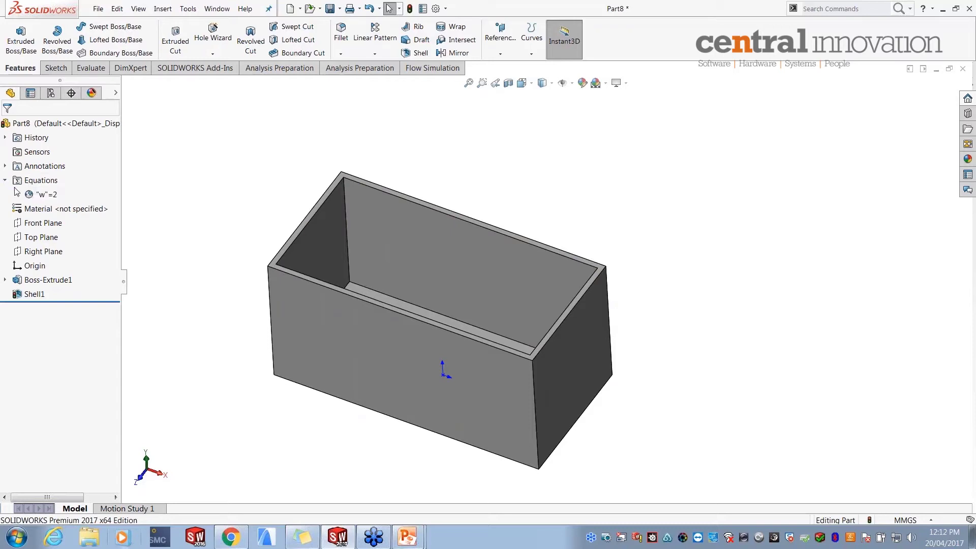
click(42, 180)
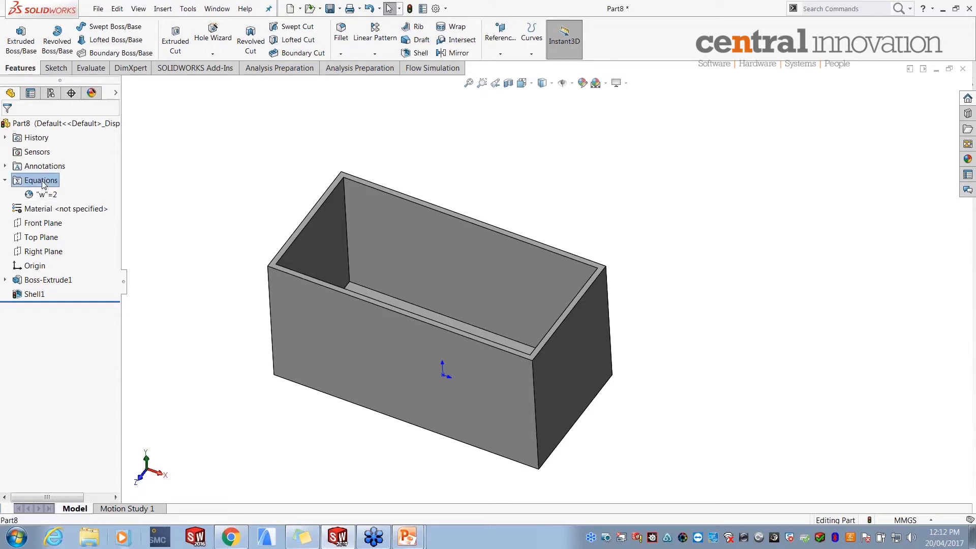
right_click(43, 182)
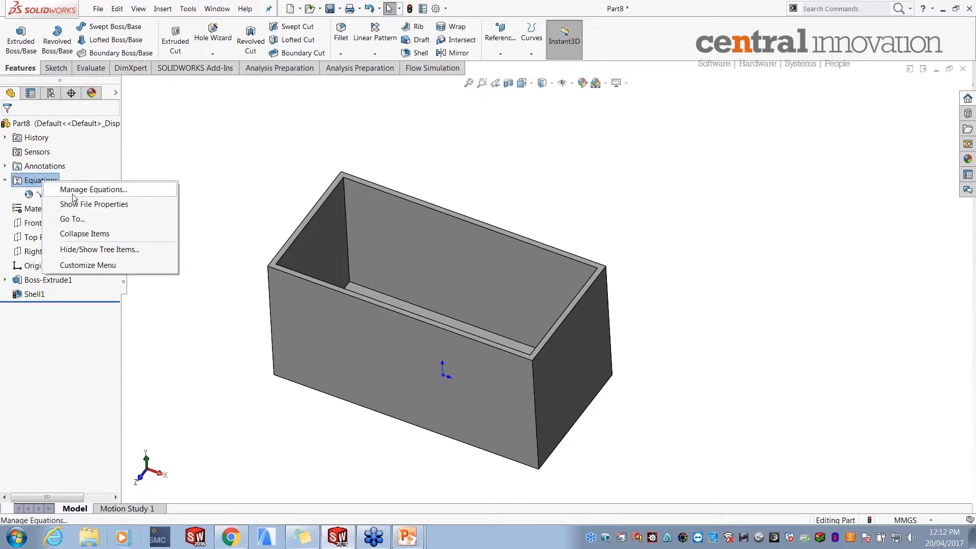
click(190, 12)
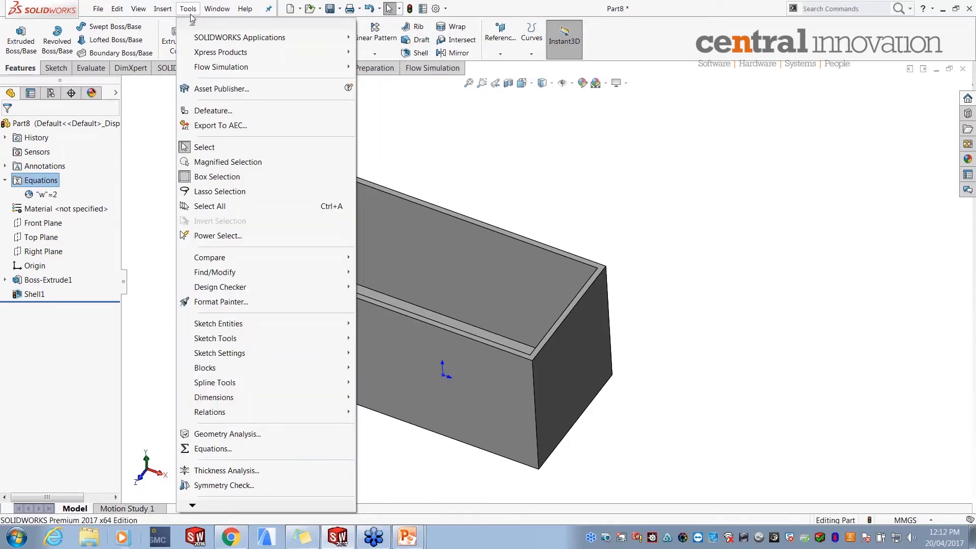
click(211, 450)
drag(305, 282, 484, 124)
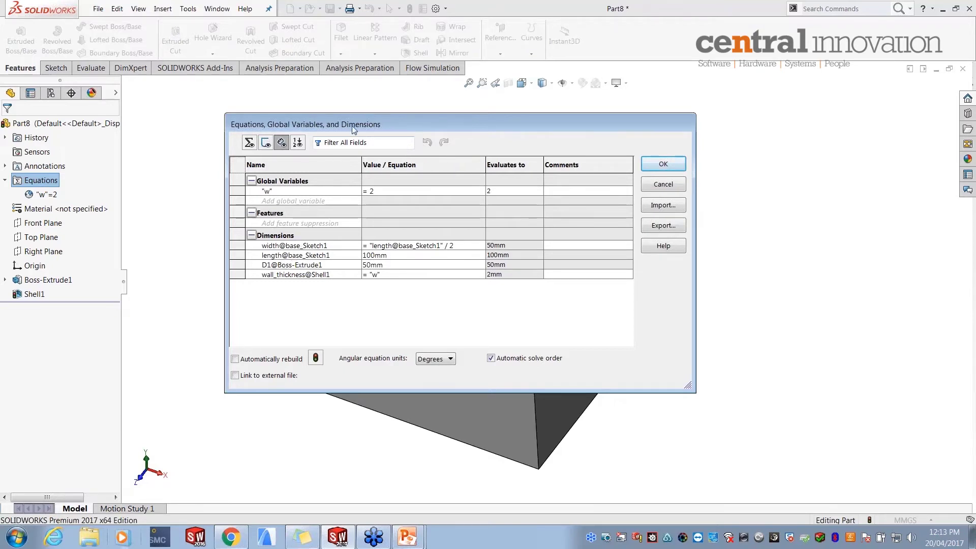
drag(352, 126, 352, 113)
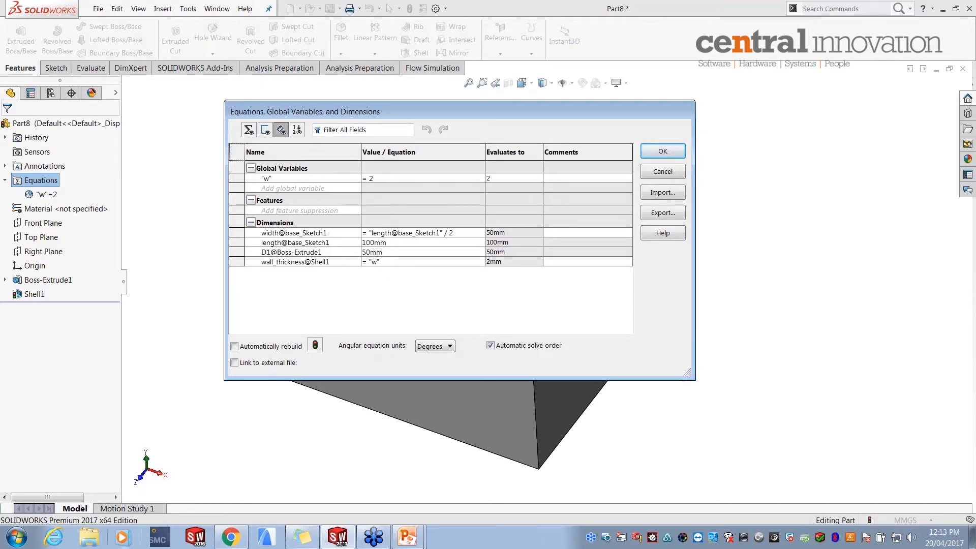
drag(551, 111, 489, 109)
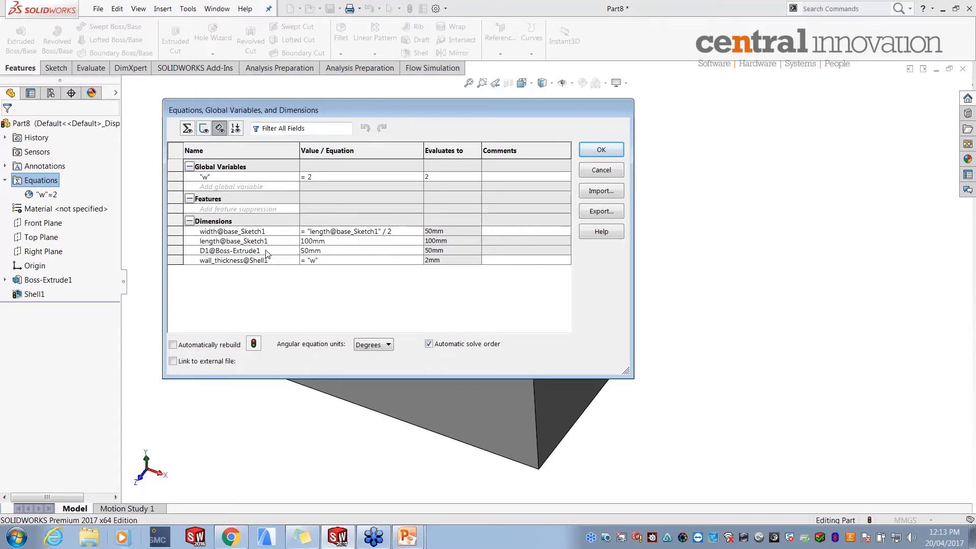
click(594, 175)
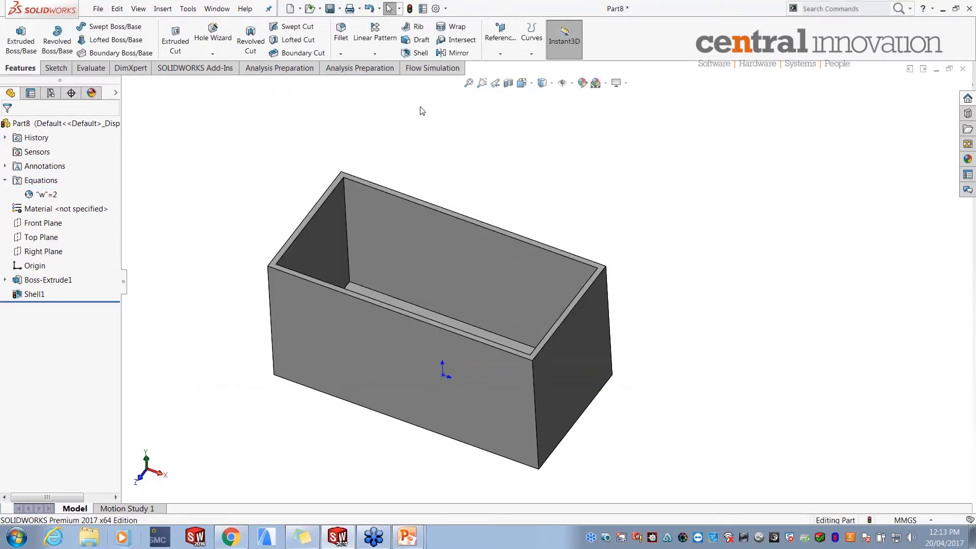
- Fillet the eight interior edges of the box, vertical corners and floor edges, with a 2 mm radius
click(341, 35)
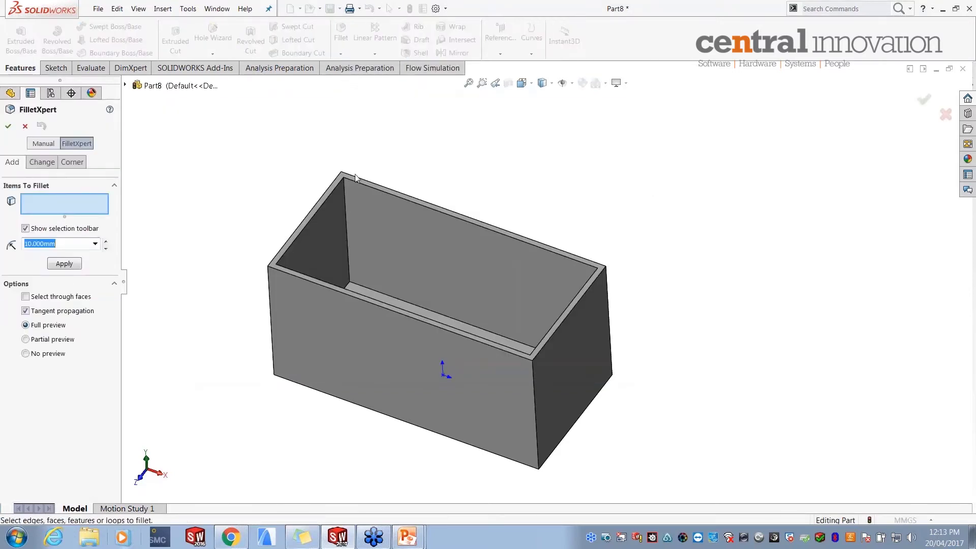
text(2)
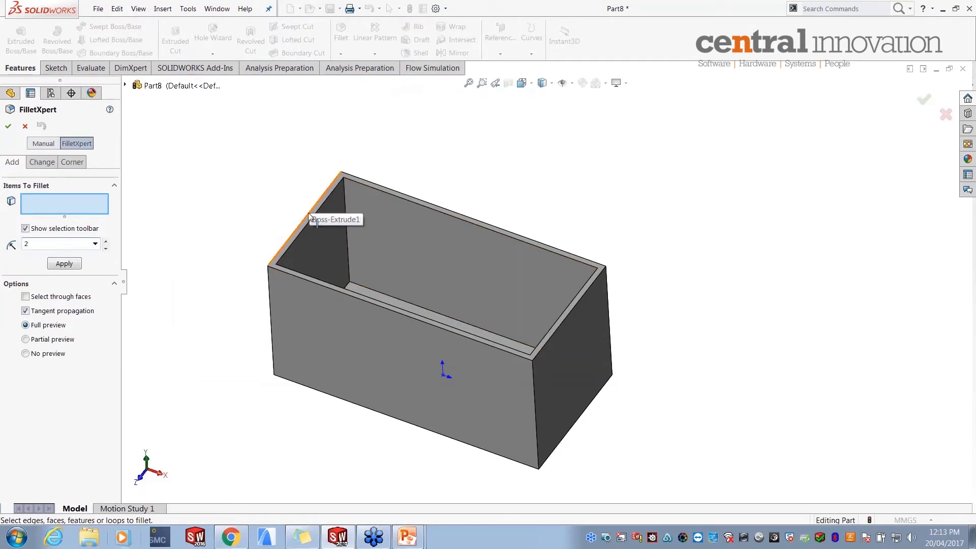
click(345, 218)
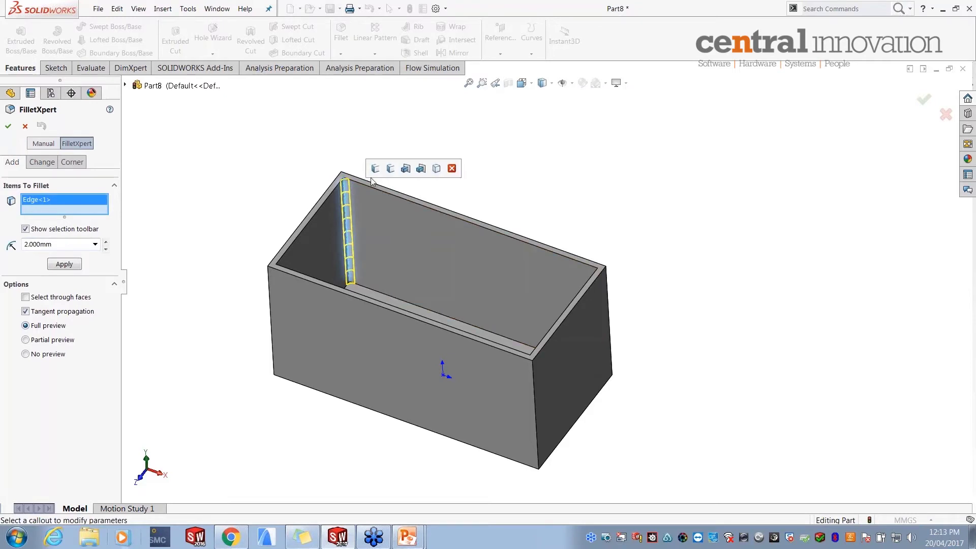
click(404, 169)
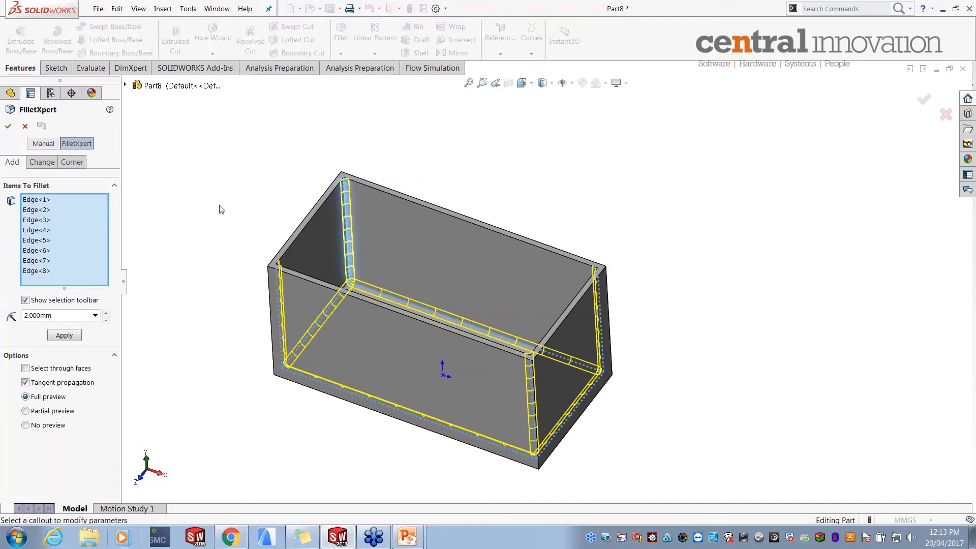
click(9, 127)
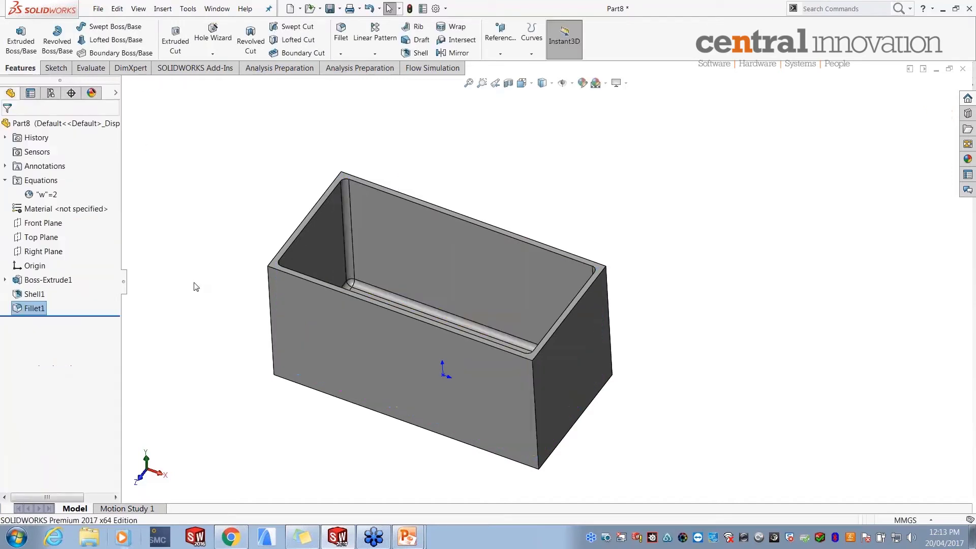
- Rename the interior fillet's radius dimension to inside_R
click(32, 309)
drag(350, 184, 402, 155)
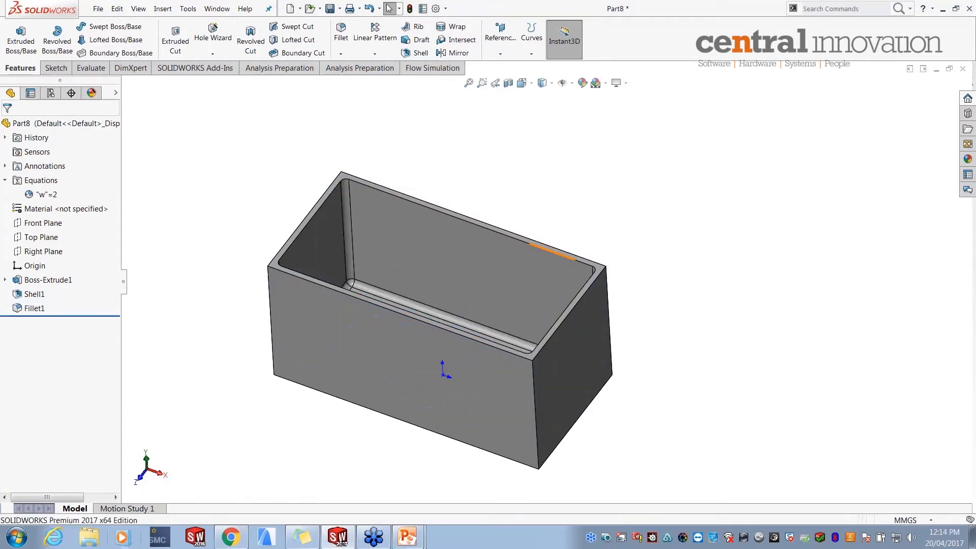
scroll(337, 244, down, 3)
click(32, 309)
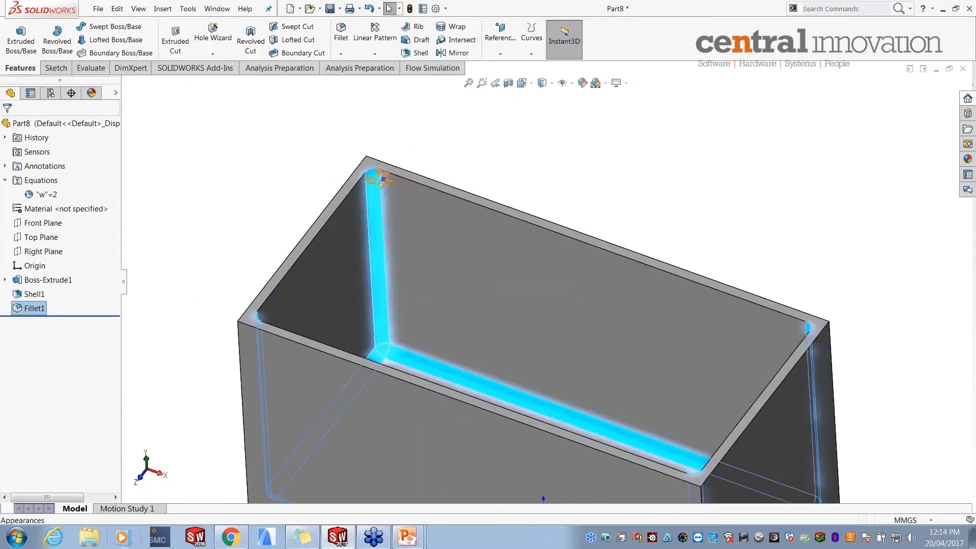
click(372, 175)
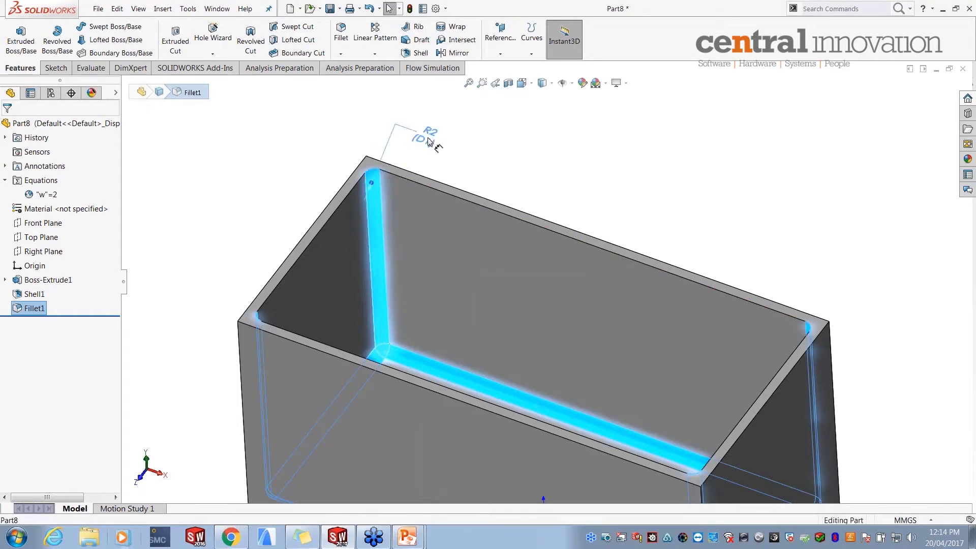
double_click(429, 138)
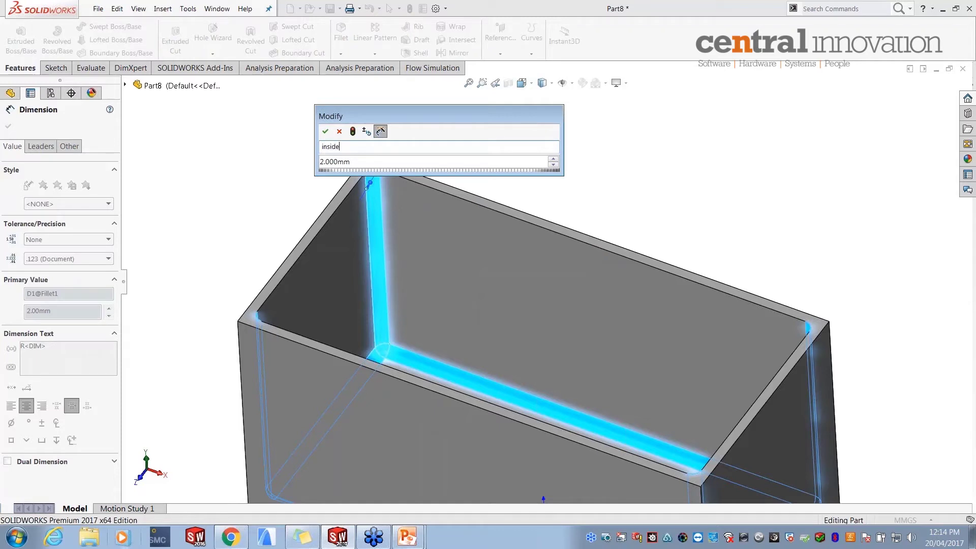
click(326, 133)
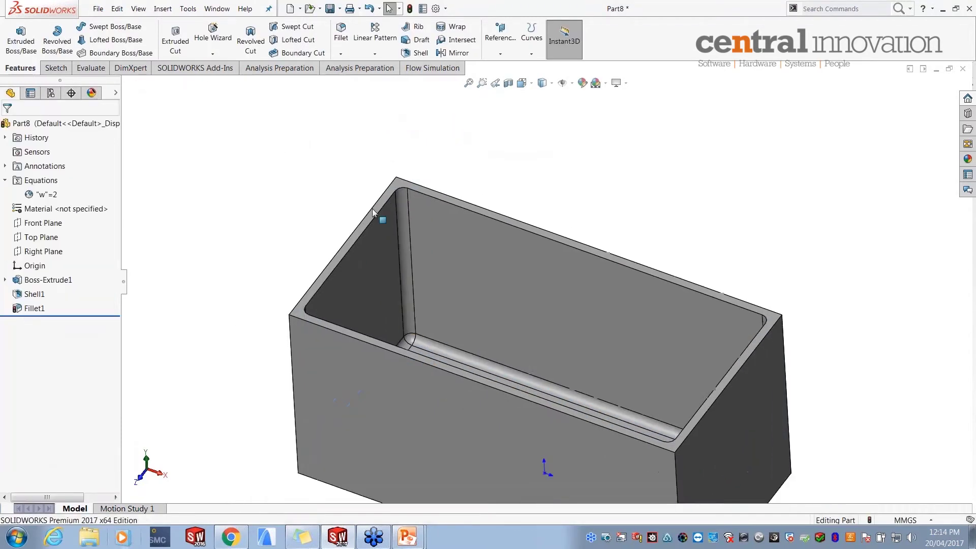
scroll(373, 209, up, 2)
middle_drag(362, 206, 368, 223)
scroll(368, 222, down, 1)
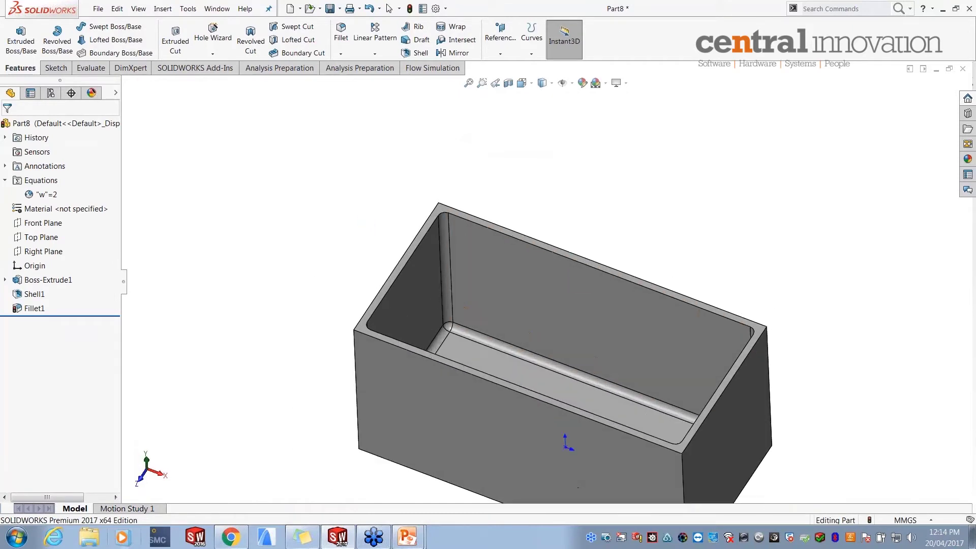
click(33, 309)
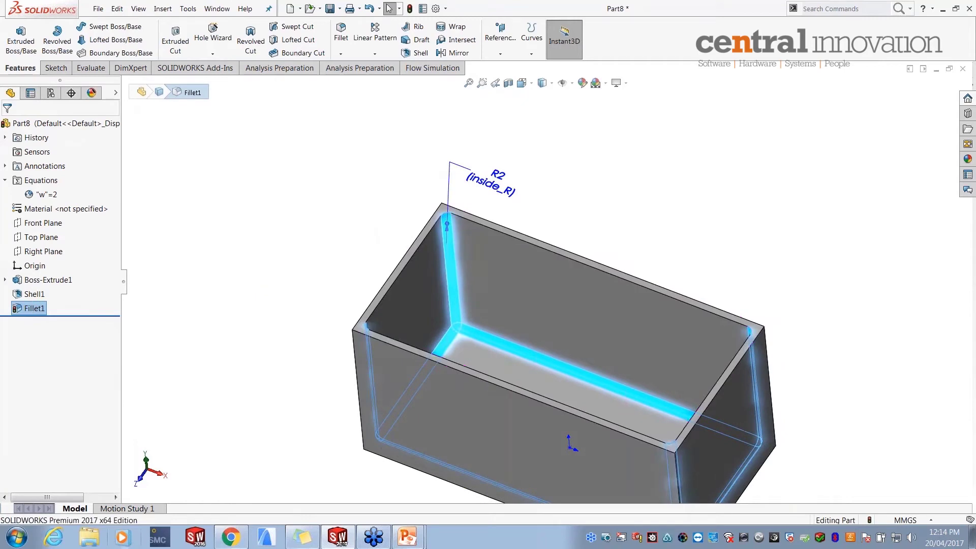
click(320, 247)
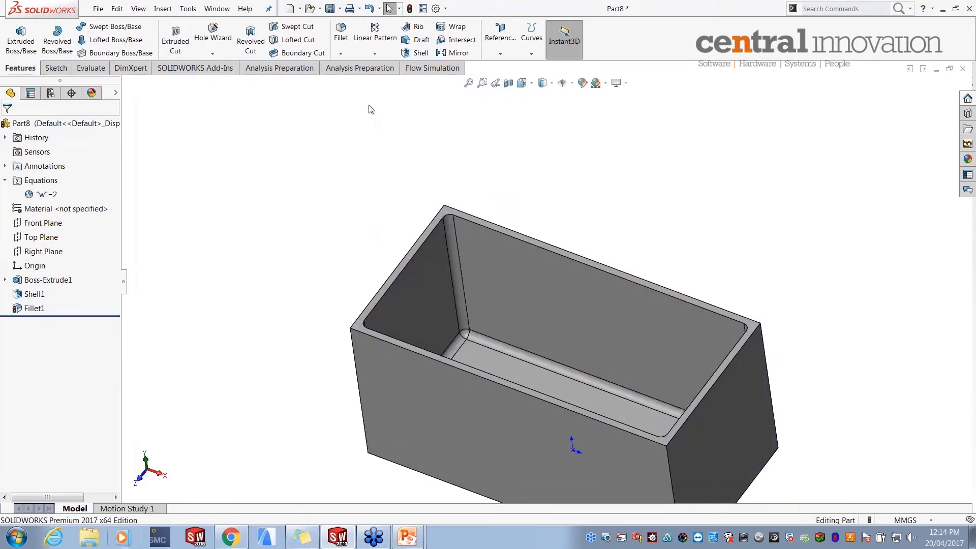
- Fillet the four outer vertical edges of the box with a 2 mm radius
click(340, 32)
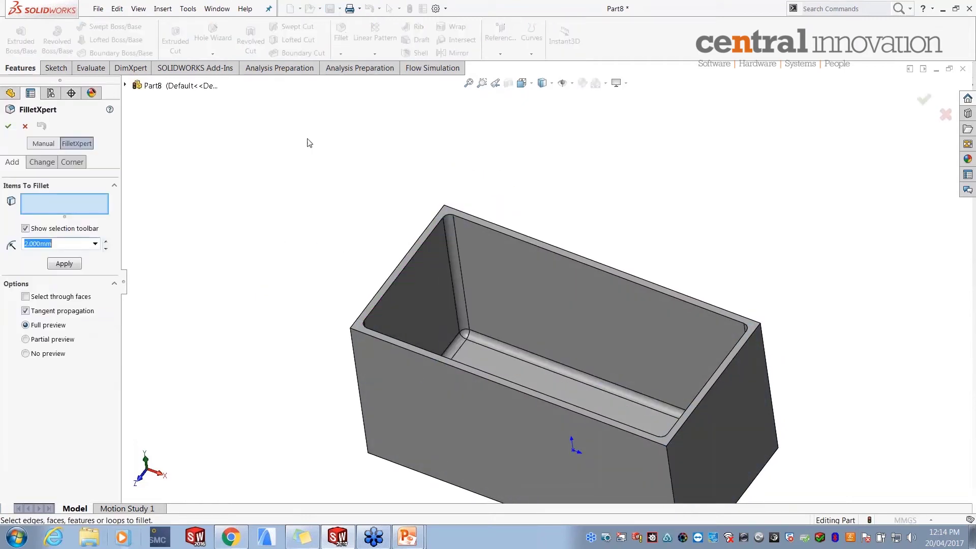
middle_drag(413, 301, 427, 287)
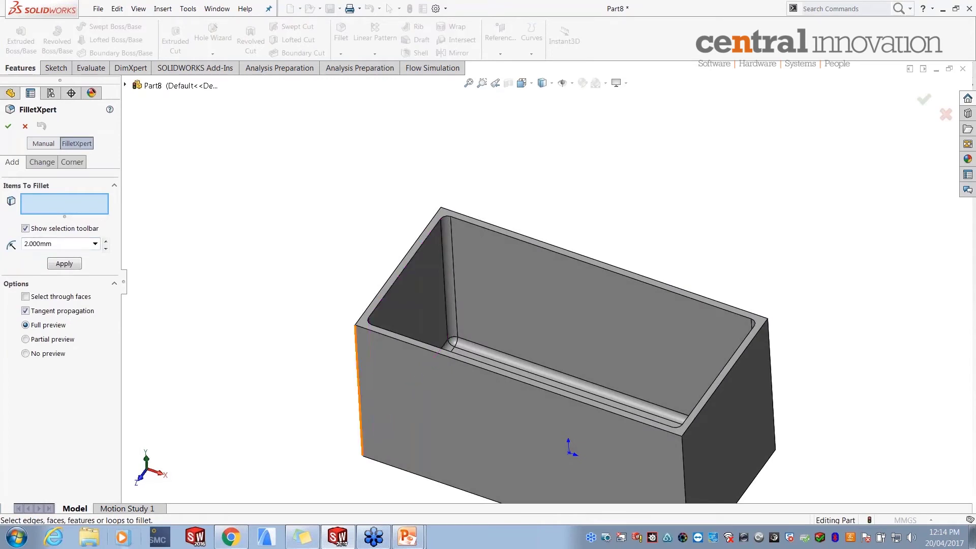
click(357, 347)
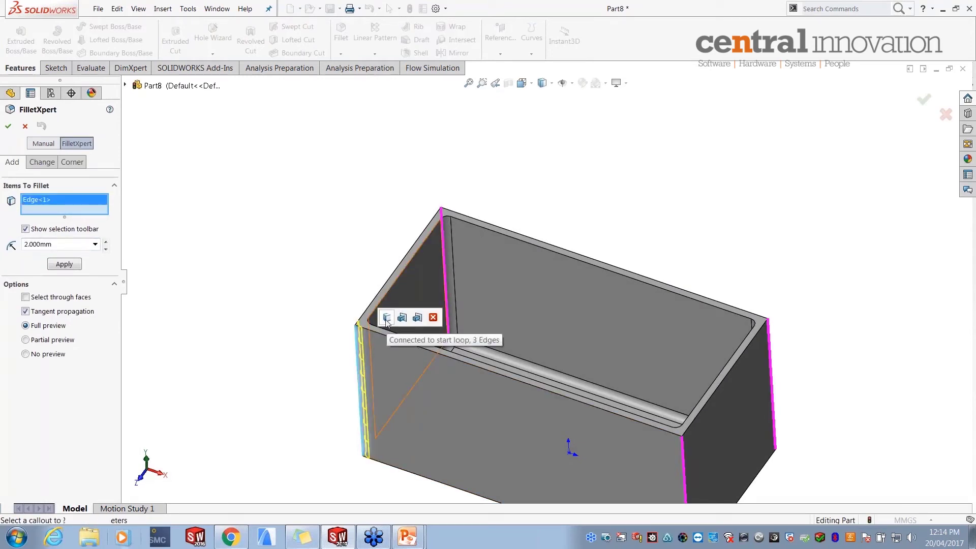
click(386, 319)
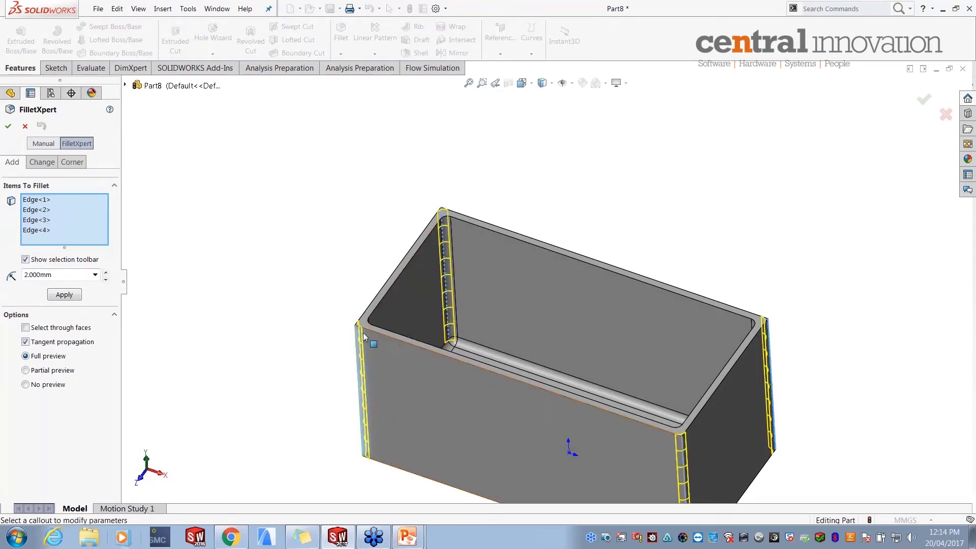
click(9, 127)
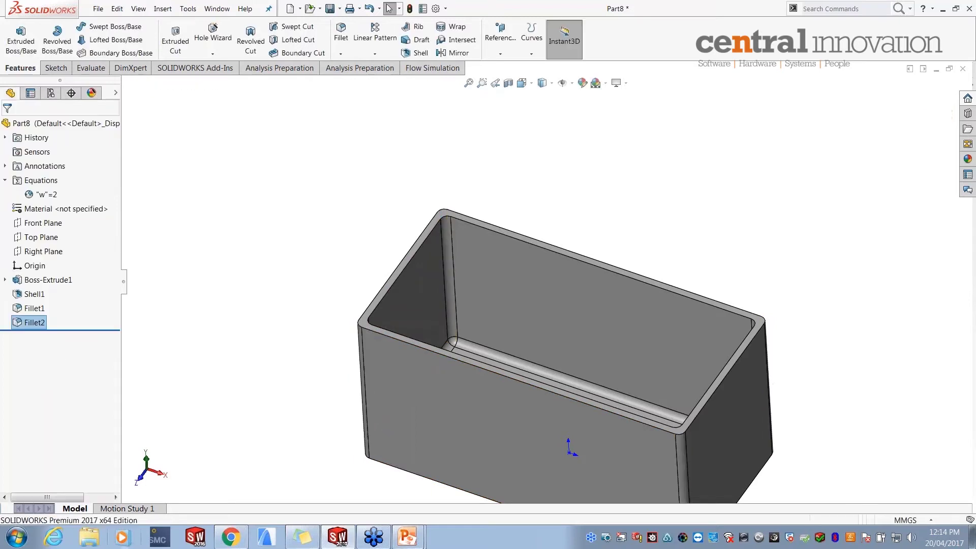
- Rename the outer vertical-edge fillet's radius dimension to outside_R
click(35, 322)
drag(369, 331, 312, 333)
double_click(311, 333)
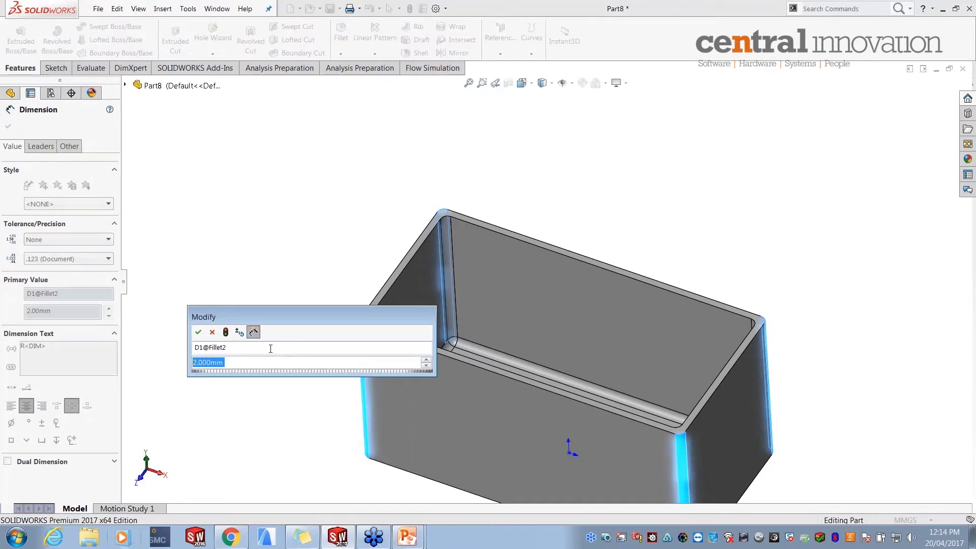
click(274, 347)
text(outside_R)
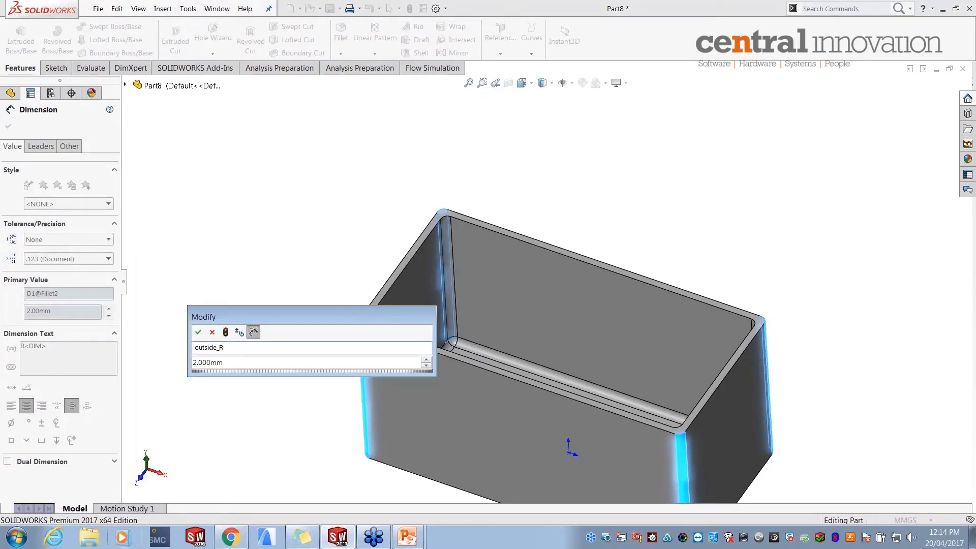
click(199, 332)
click(333, 390)
scroll(333, 393, up, 1)
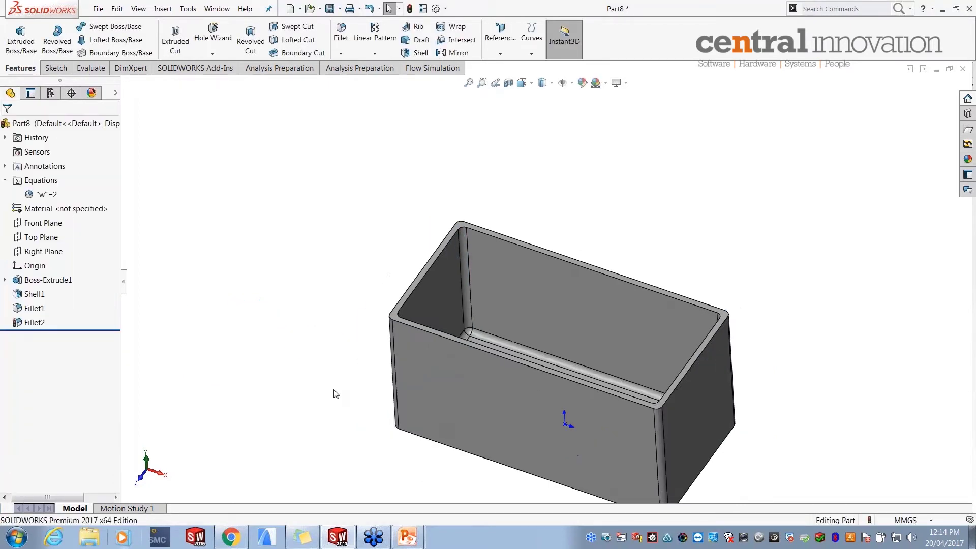
middle_drag(334, 393, 334, 395)
scroll(478, 417, up, 1)
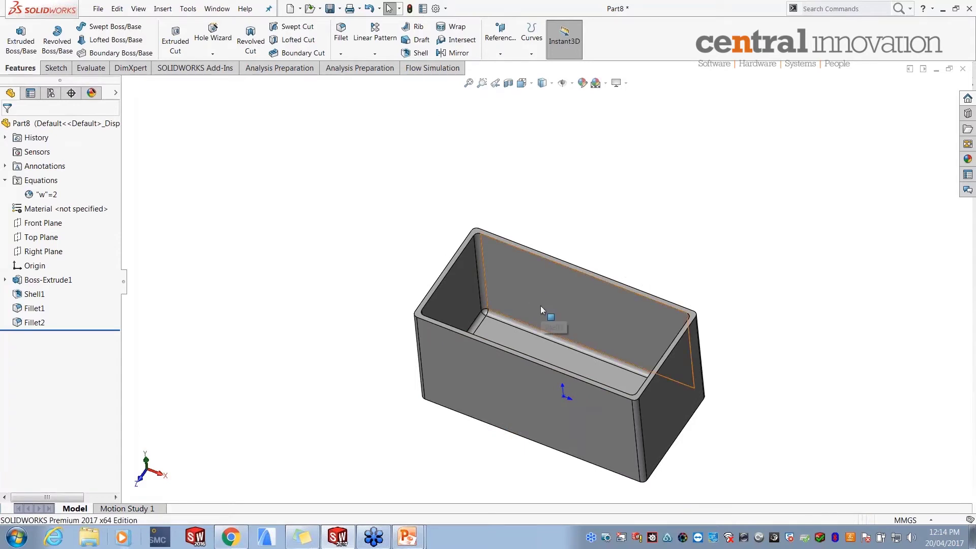
- In the equation manager, set the inside_R dimension equal to the global variable w multiplied by 2
right_click(36, 184)
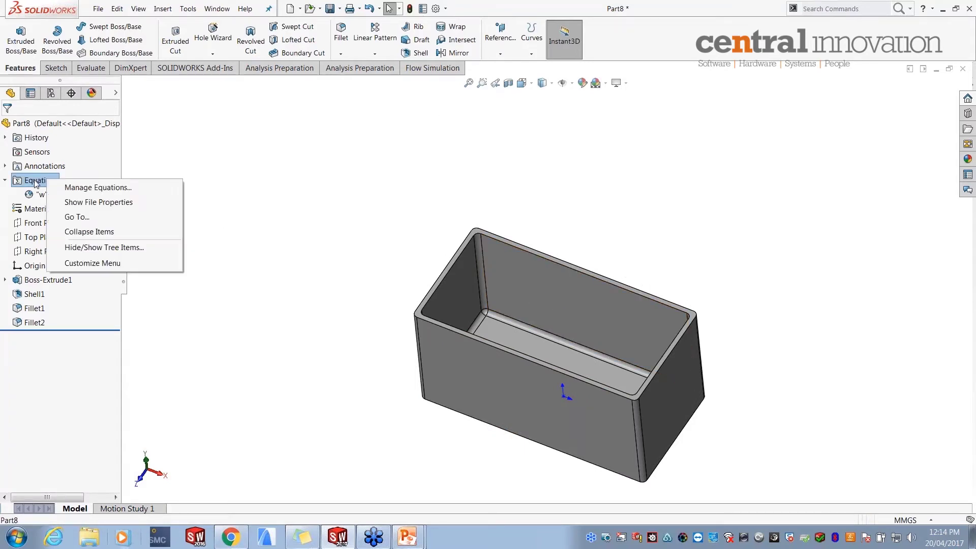
click(81, 188)
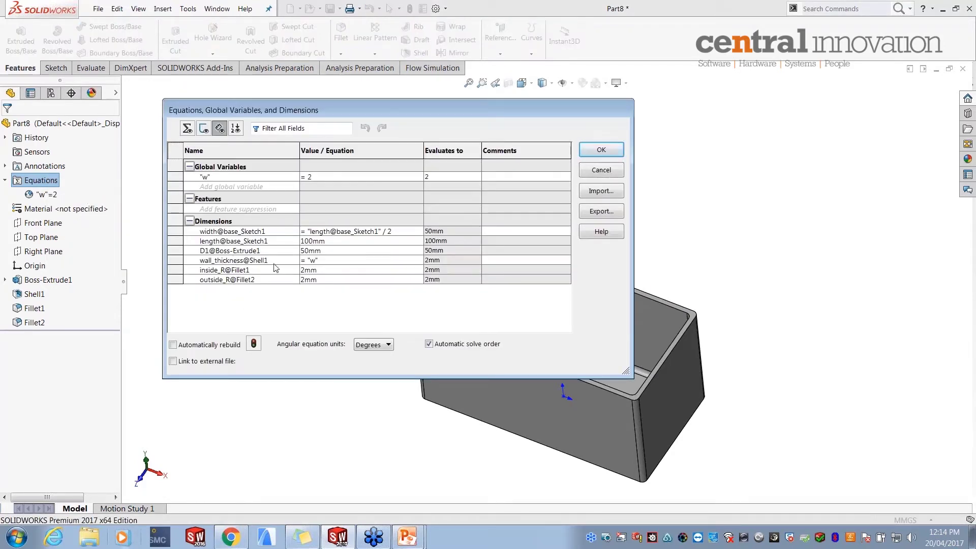
click(354, 271)
text(=)
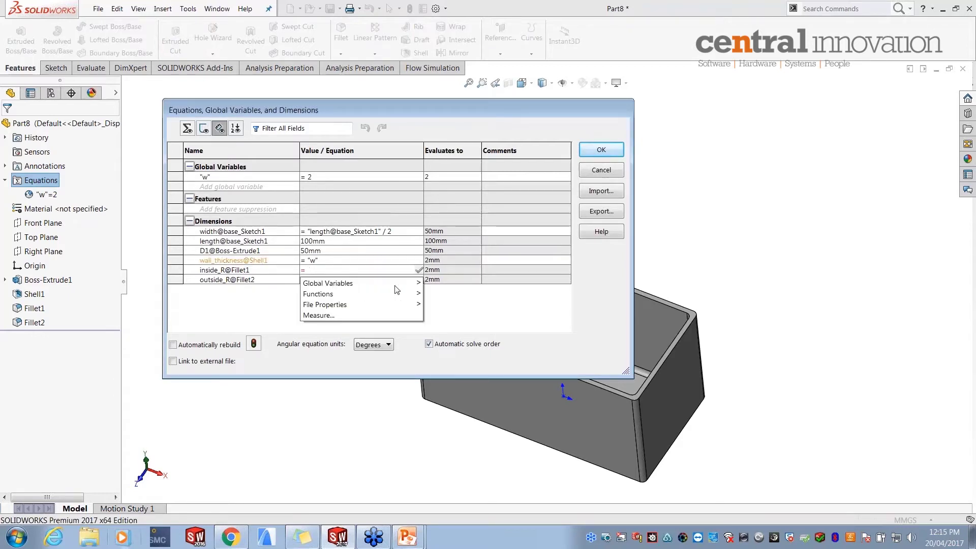
mouse_move(414, 283)
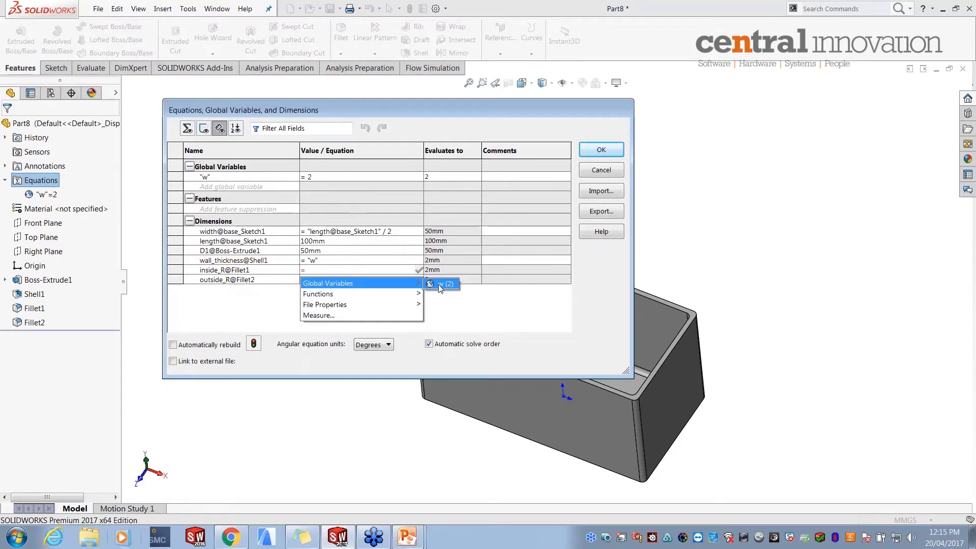
click(440, 285)
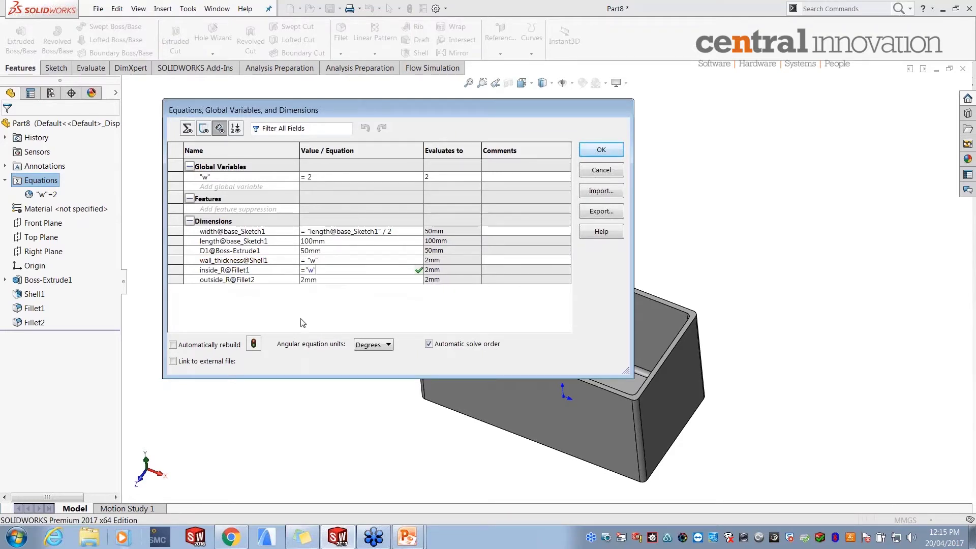
text(* )
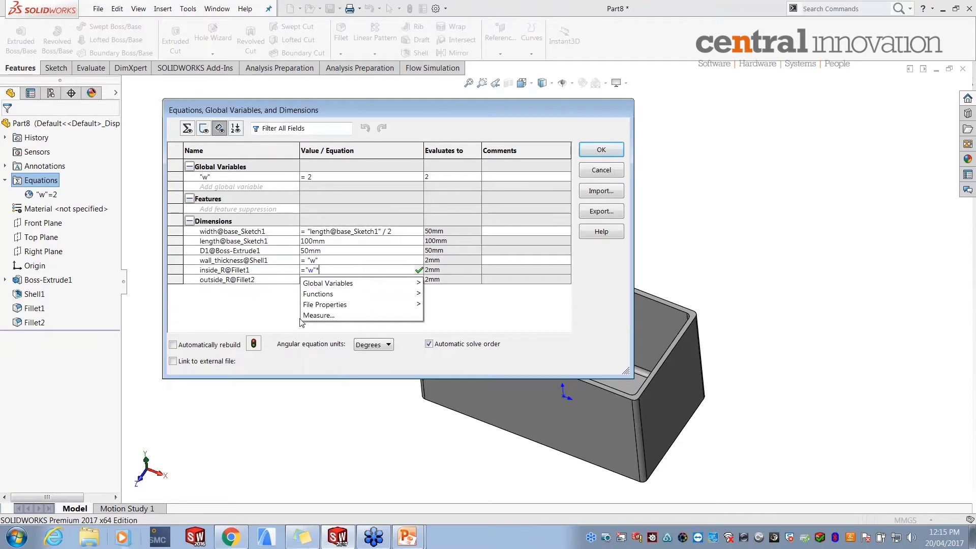
text(2)
key(Tab)
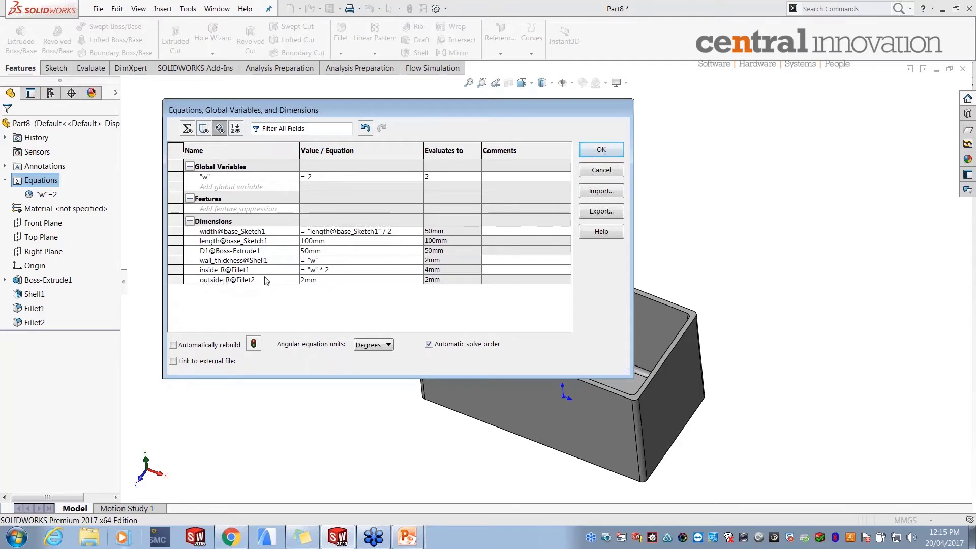
- Set the outside_R dimension equal to inside_R plus the global variable w and apply the equations to the part
double_click(324, 279)
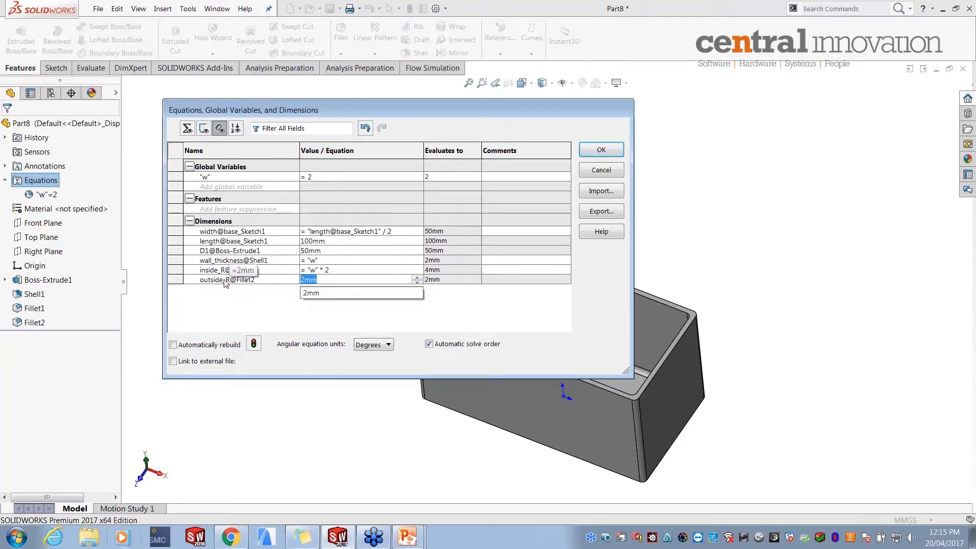
text(=)
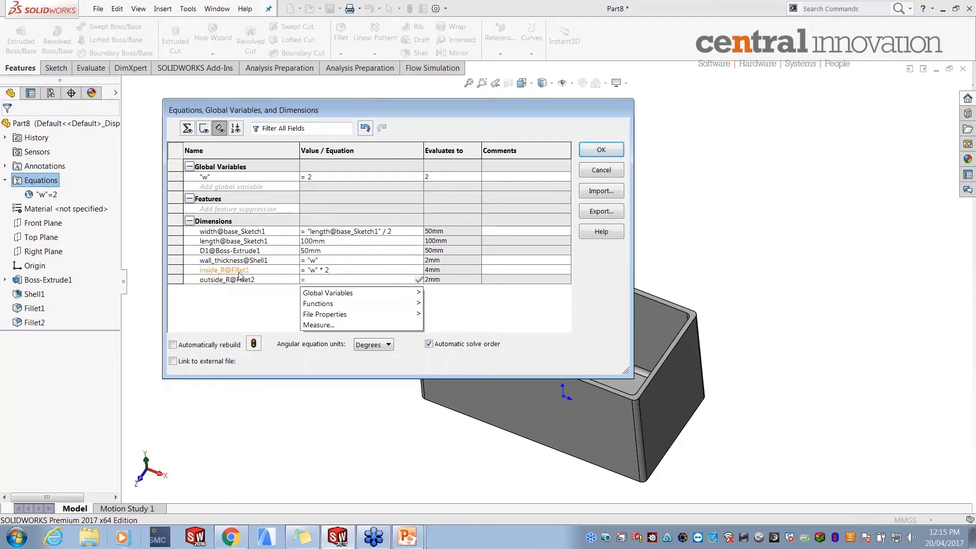
click(232, 272)
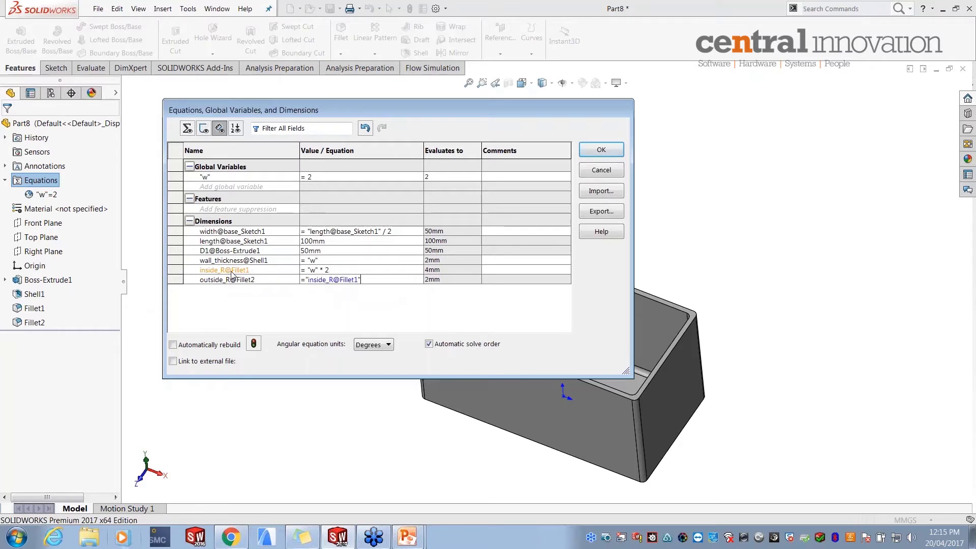
text(+)
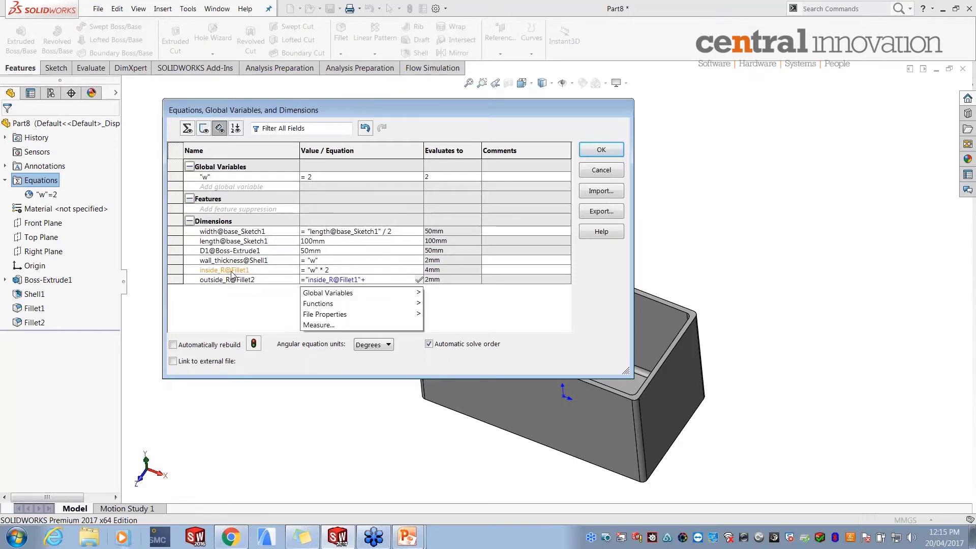
click(205, 178)
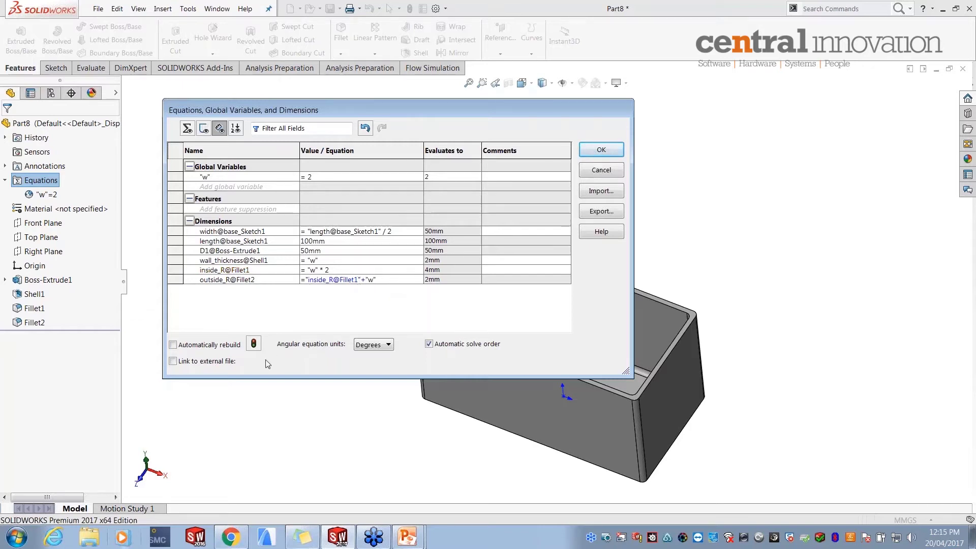
click(601, 150)
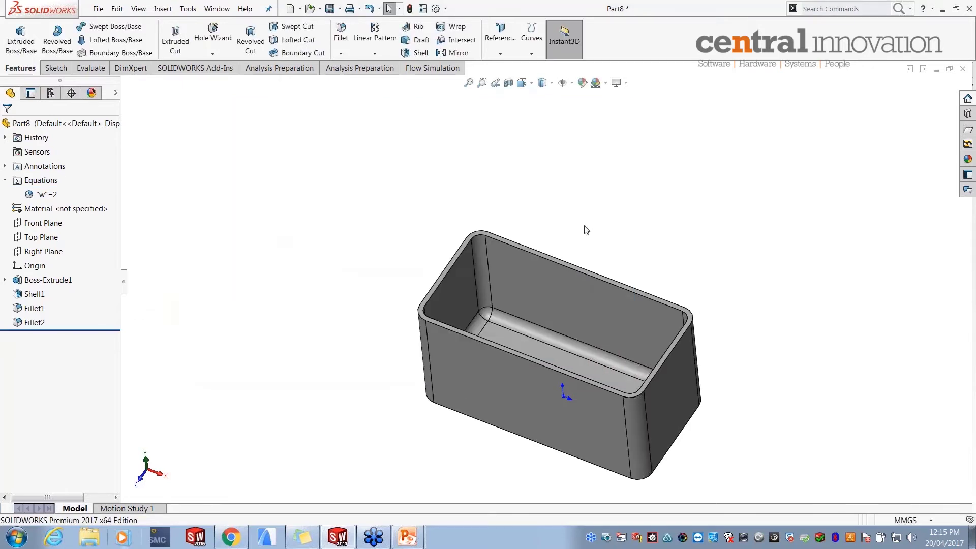
- Show the feature dimensions of the whole box on the model
scroll(426, 317, down, 7)
middle_drag(439, 312, 422, 354)
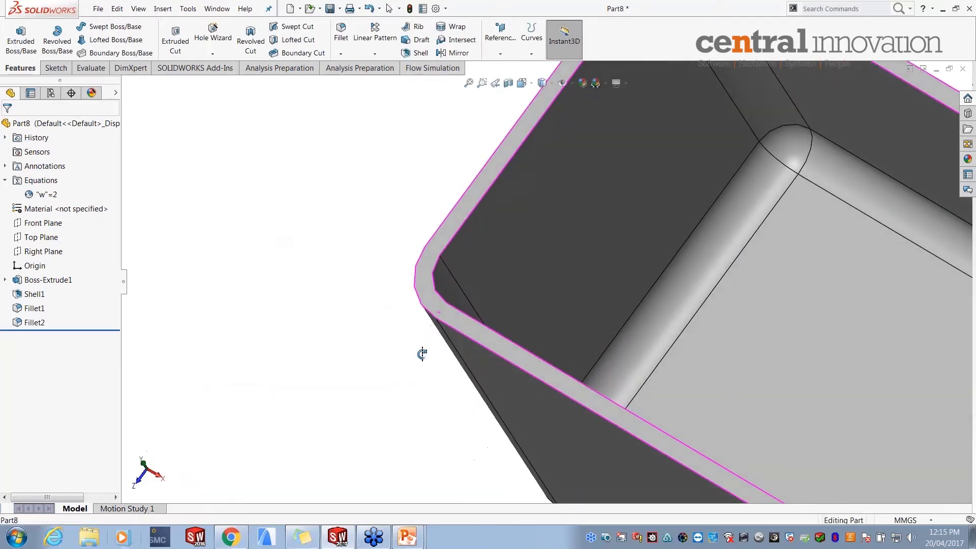
scroll(423, 353, up, 3)
middle_drag(890, 248, 886, 243)
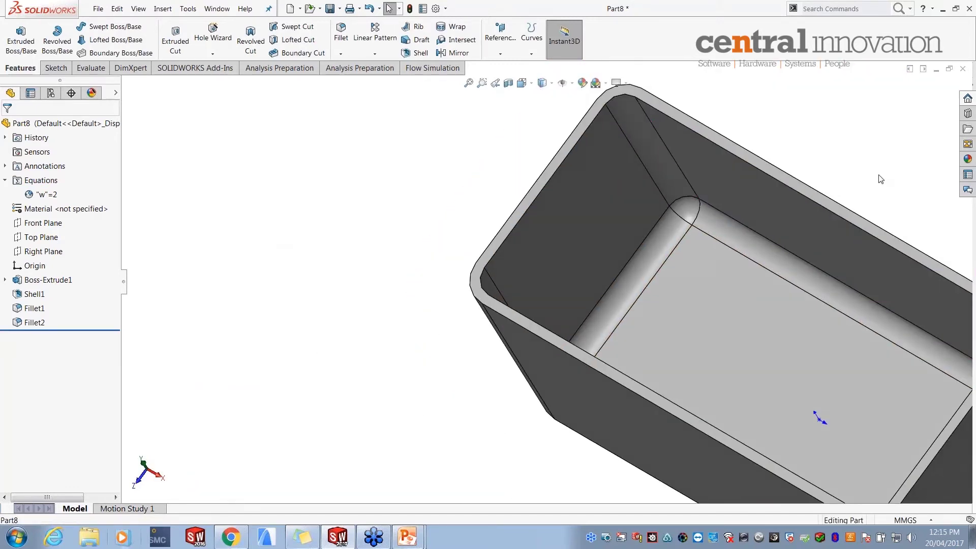
scroll(881, 179, up, 5)
middle_drag(880, 178, 767, 214)
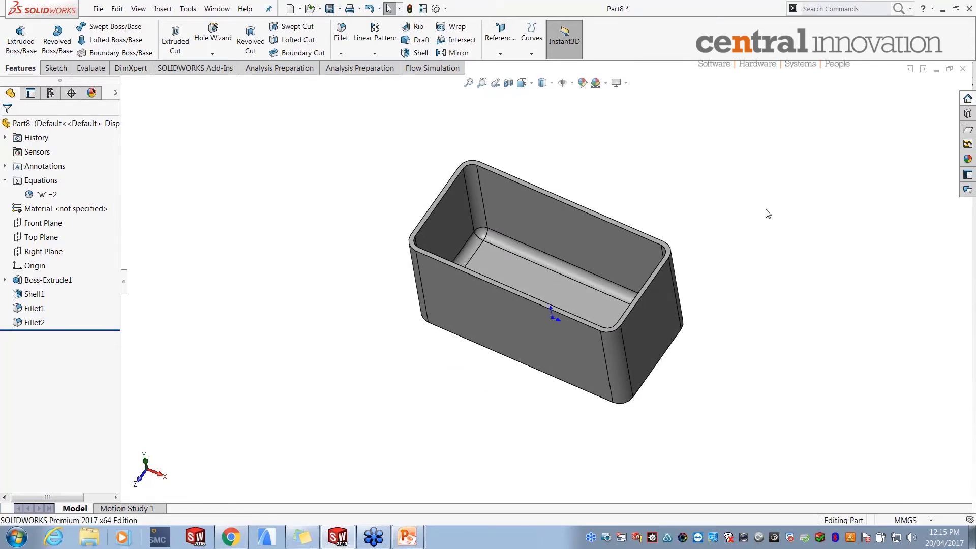
right_click(43, 171)
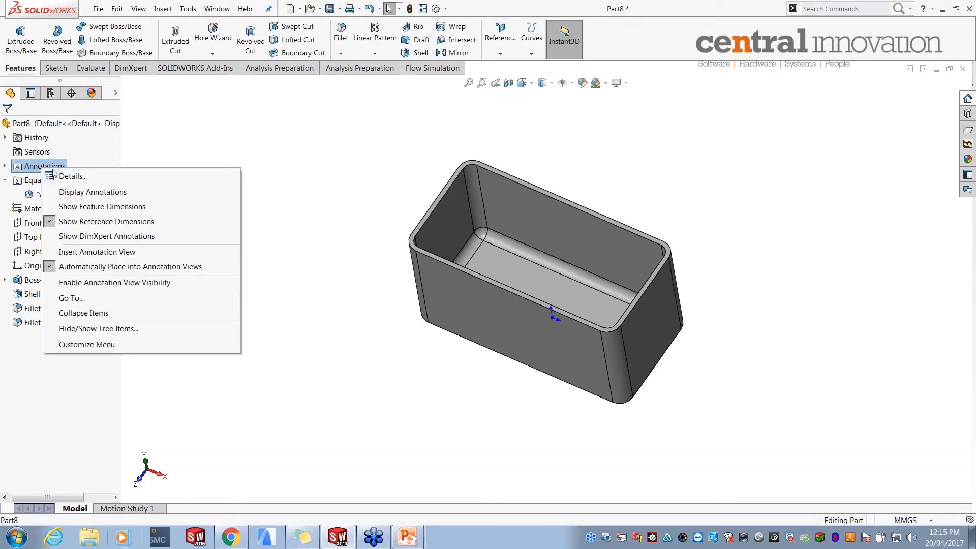
click(76, 207)
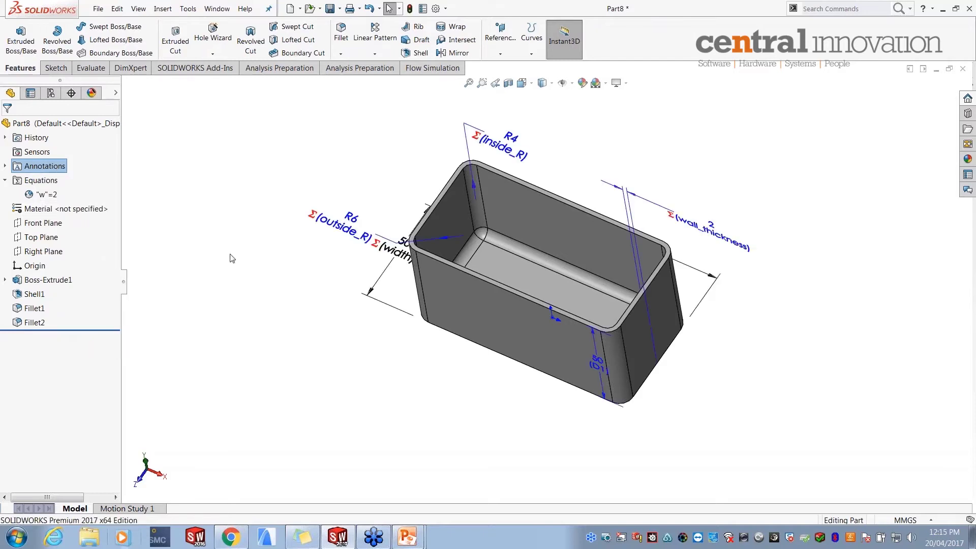
- Move the outside_R radius dimension farther out from the box so it clears the width dimension
middle_drag(229, 257, 236, 233)
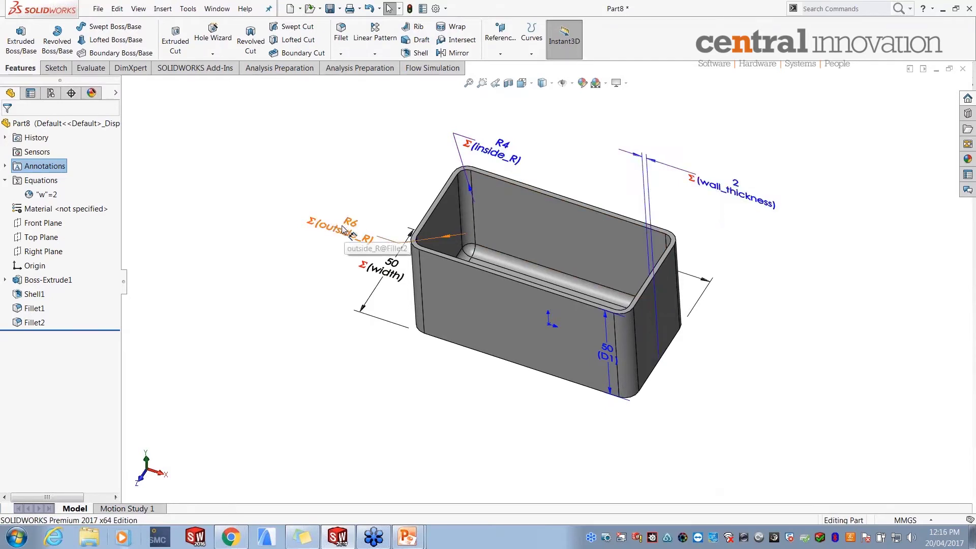
middle_drag(248, 203, 240, 204)
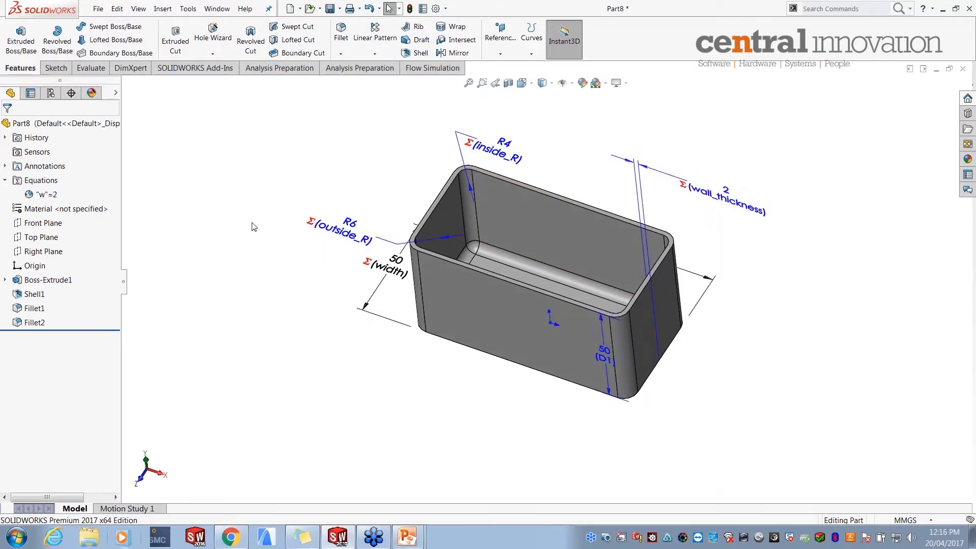
middle_drag(432, 282, 448, 285)
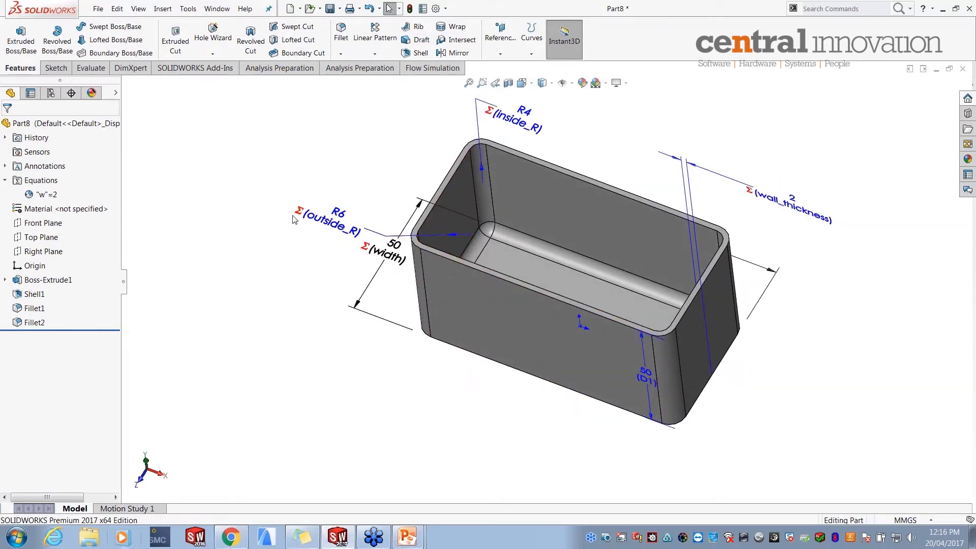
drag(294, 219, 254, 213)
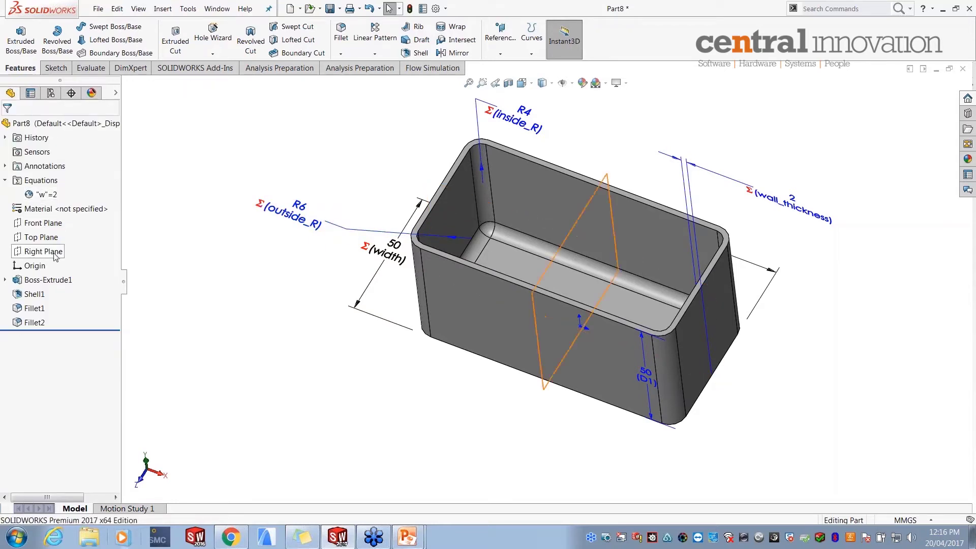
- Create a reference plane offset 20 mm from the box's inside floor face
click(503, 38)
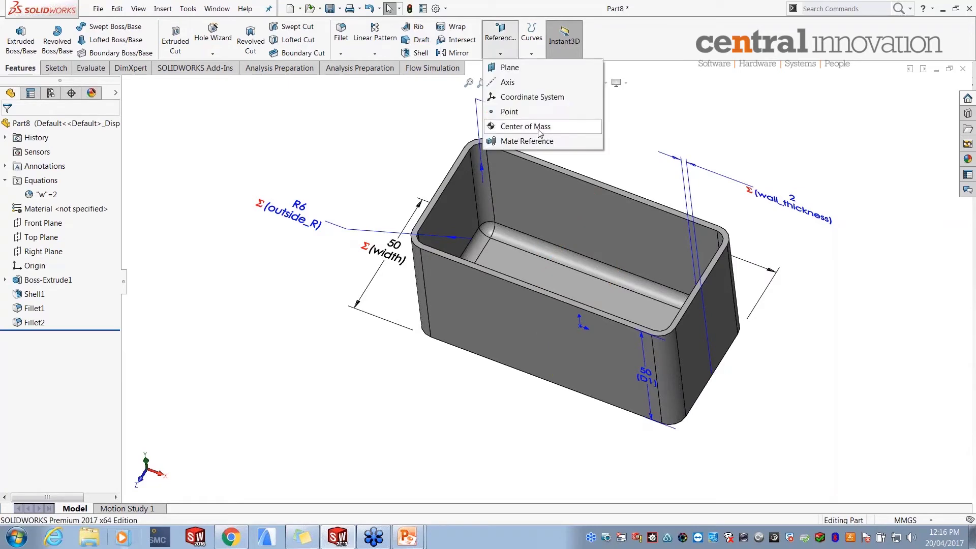
click(510, 67)
click(511, 266)
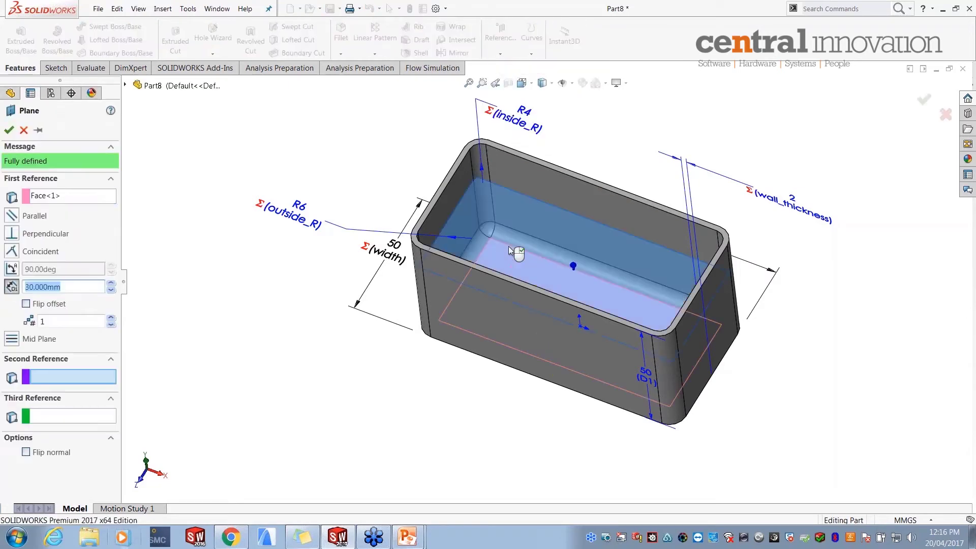
middle_drag(517, 249, 492, 274)
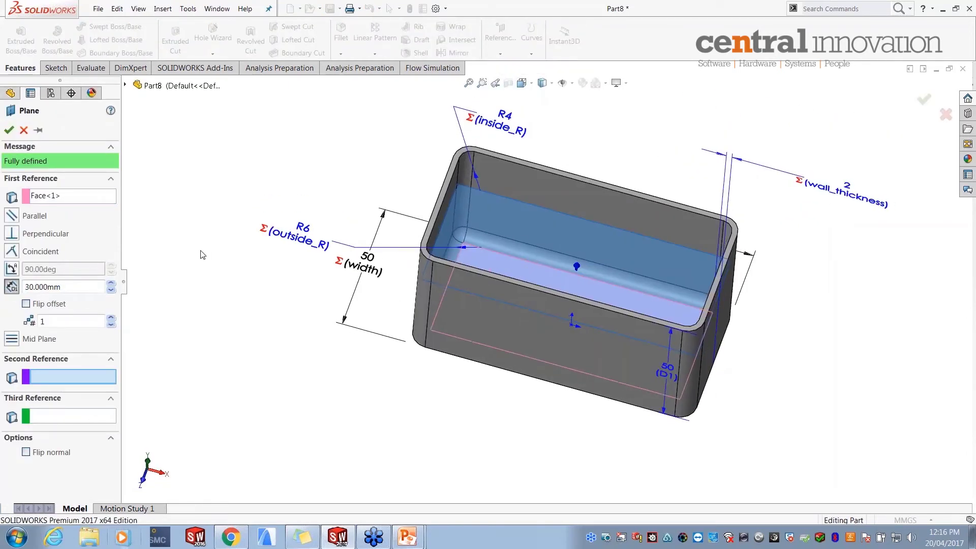
double_click(76, 288)
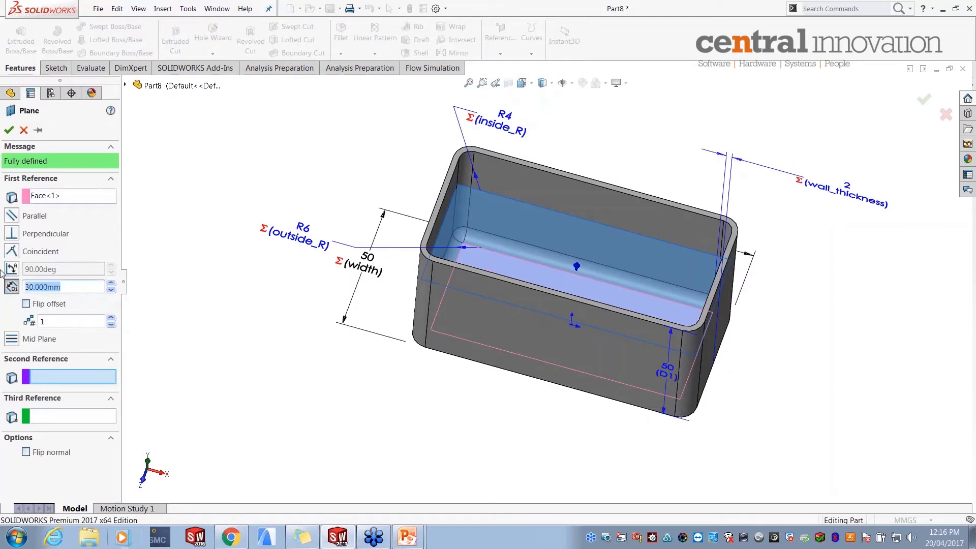
text(20)
click(9, 130)
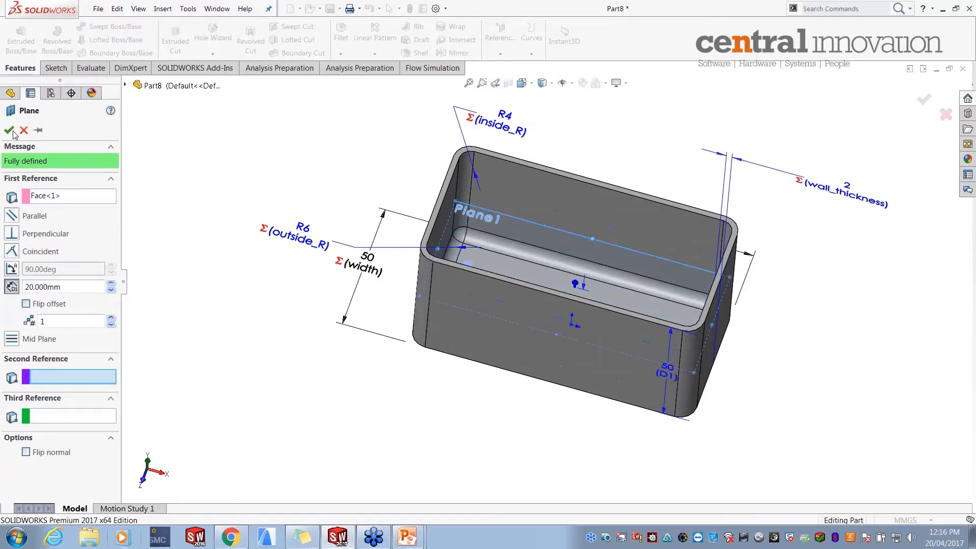
- On the new plane, sketch a horizontal midpoint line about 45 mm long, centred on the origin
key(ctrl+8)
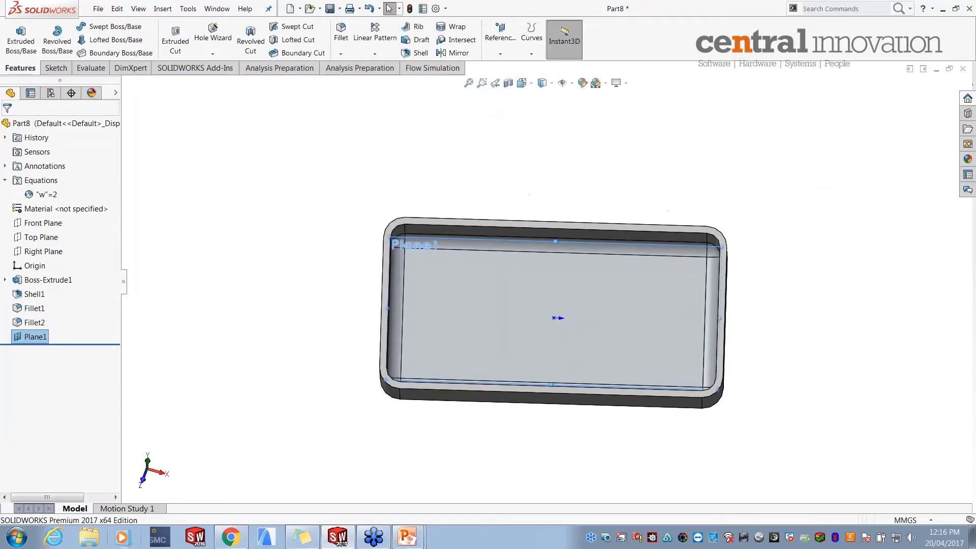
click(54, 68)
click(105, 26)
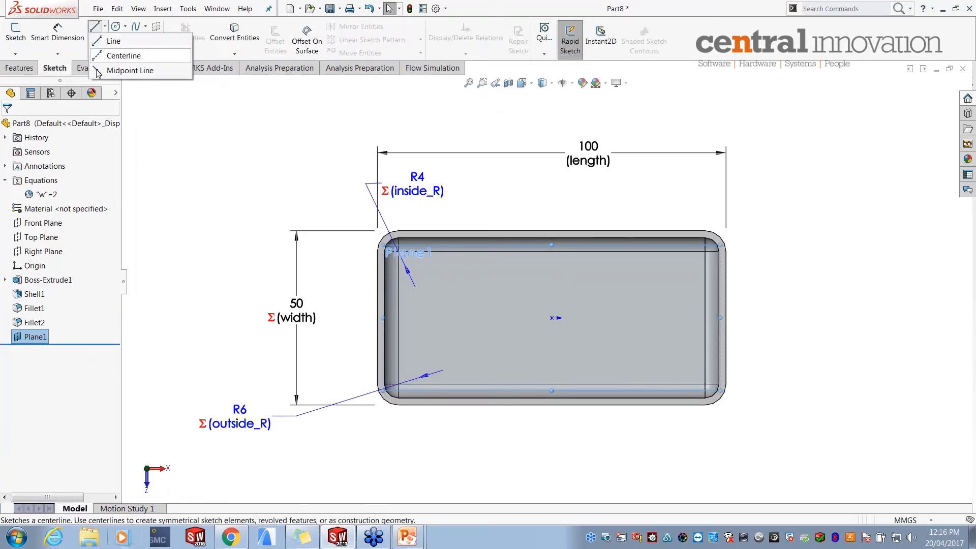
click(98, 70)
click(552, 318)
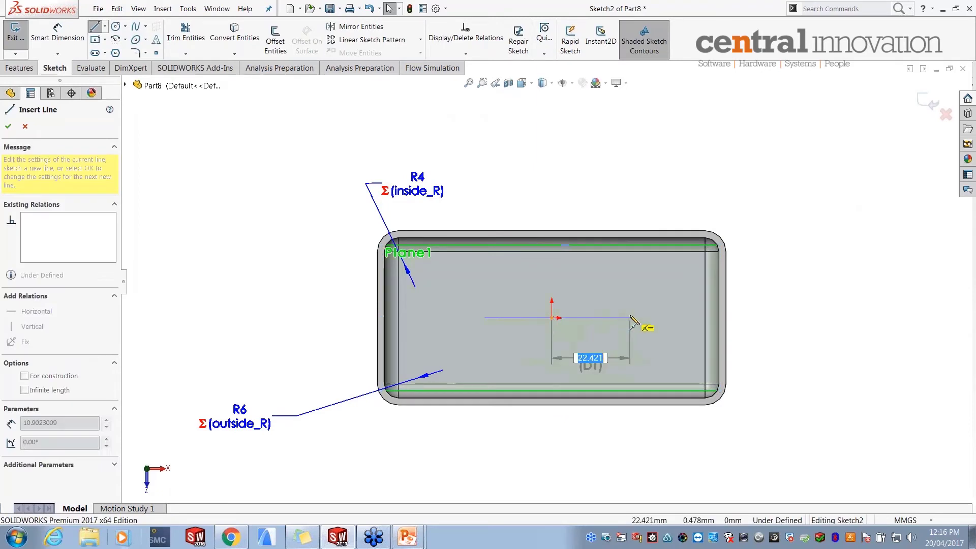
click(631, 318)
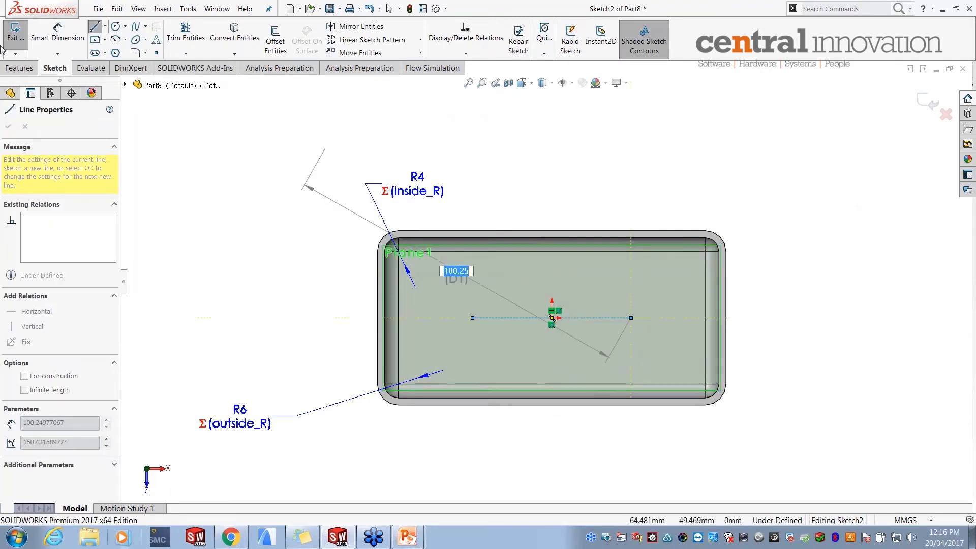
- Create a rib from the line, extruded normal to the sketch, with its thickness set to the global variable w multiplied by .75
click(18, 67)
click(415, 27)
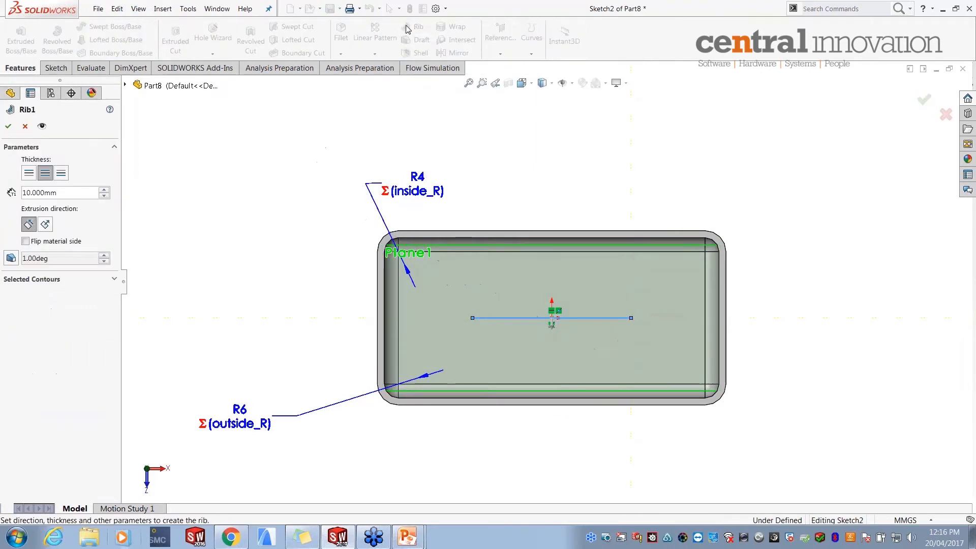
click(46, 224)
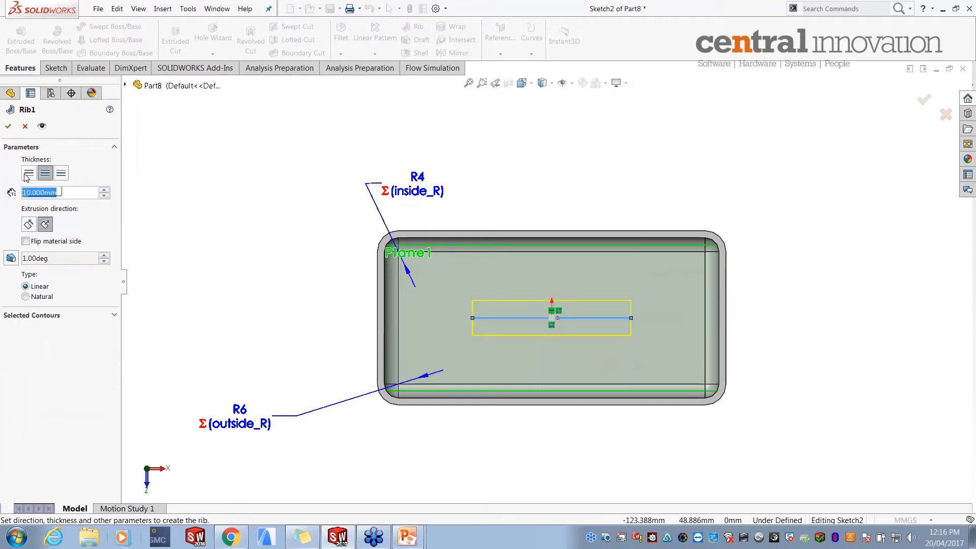
text(=)
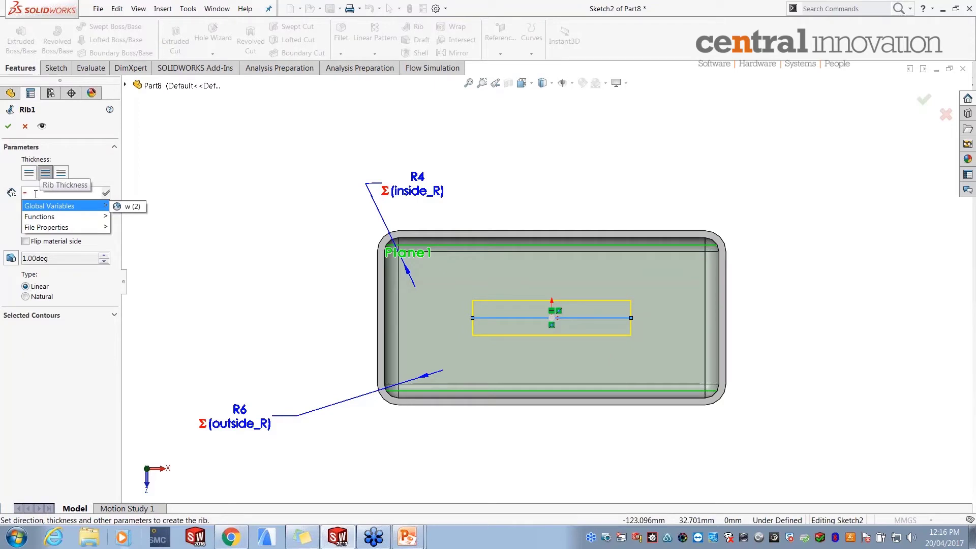
click(130, 206)
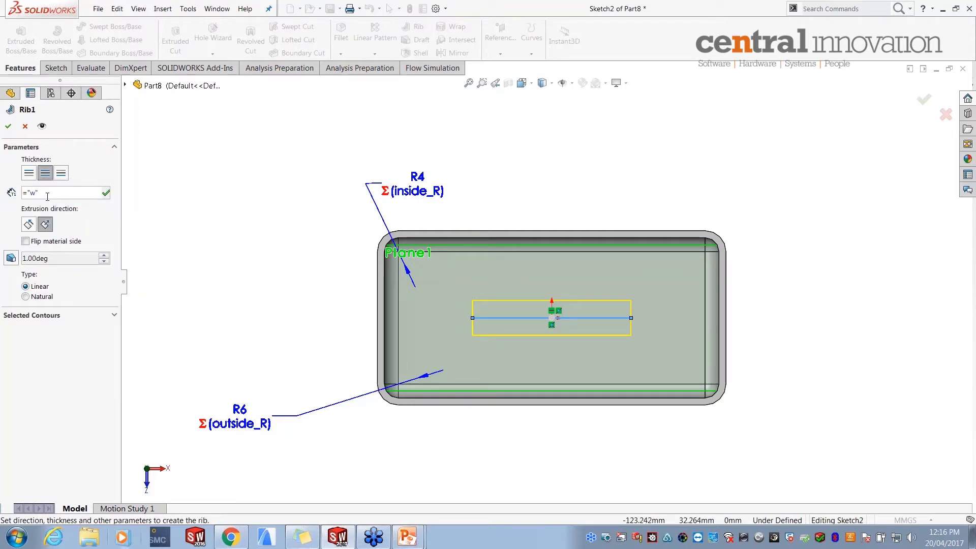
text(*)
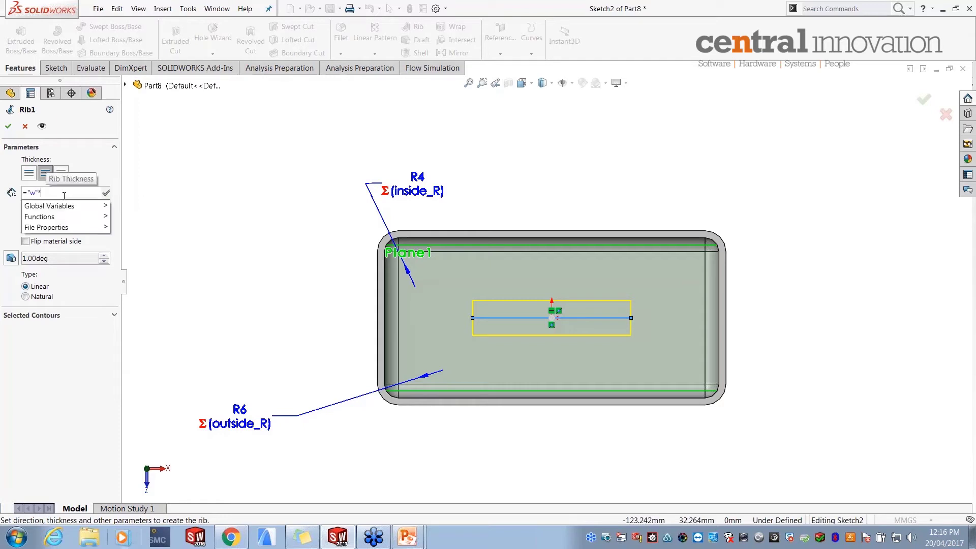
text(.75)
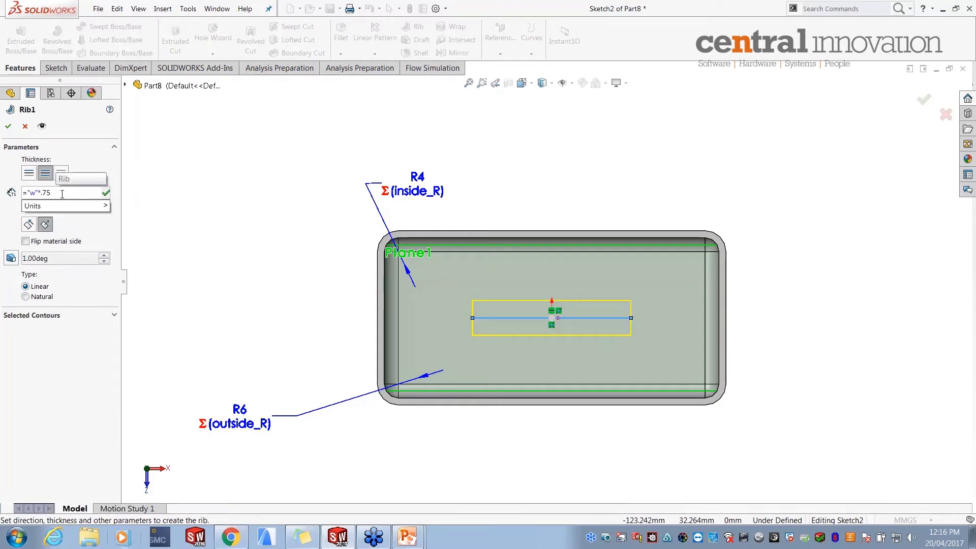
click(10, 127)
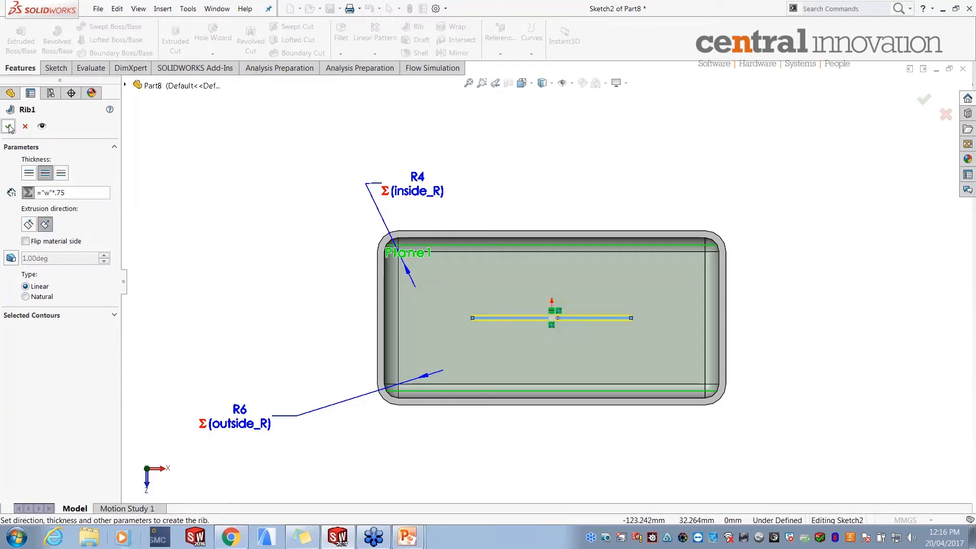
- Set the global variable w to 3.5 in the equation manager and apply it to the part
mouse_move(343, 299)
middle_down()
mouse_move(327, 207)
mouse_move(325, 233)
mouse_move(312, 213)
mouse_move(290, 269)
mouse_move(264, 275)
mouse_move(264, 240)
mouse_move(284, 216)
middle_up()
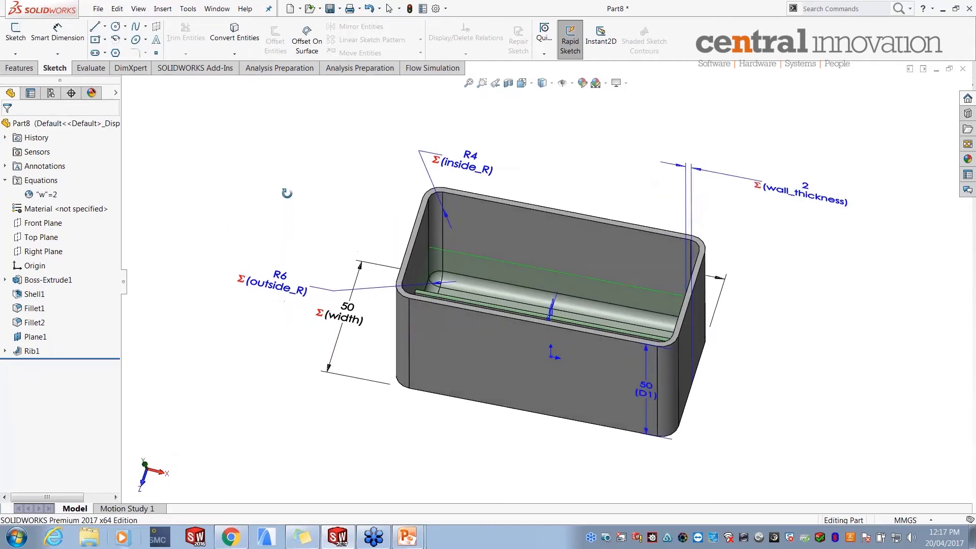
click(49, 195)
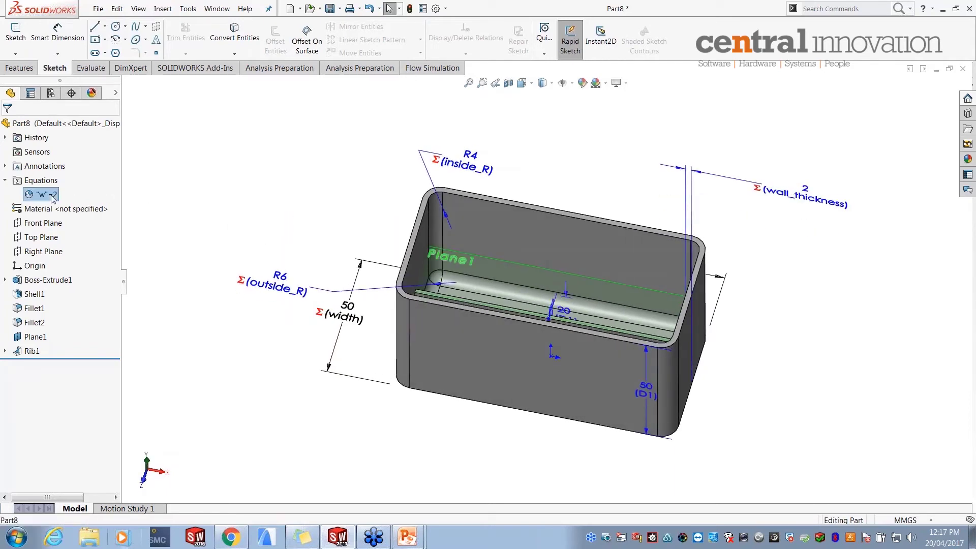
right_click(53, 195)
click(97, 202)
click(331, 176)
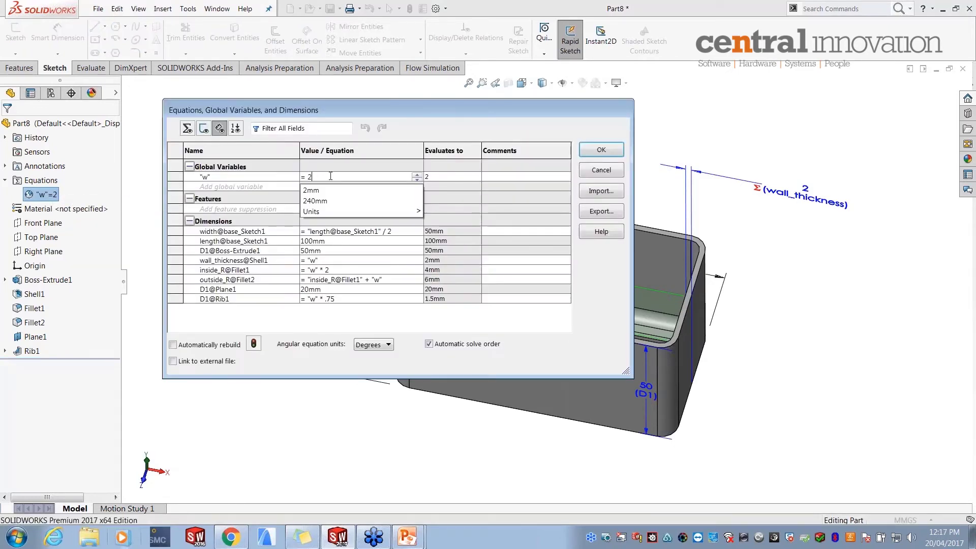
double_click(310, 177)
text(3.5)
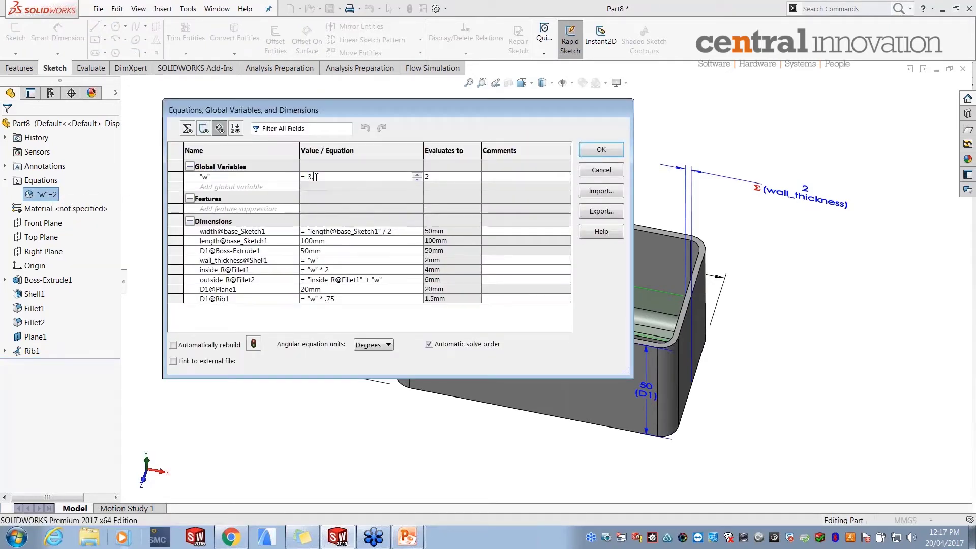
click(587, 152)
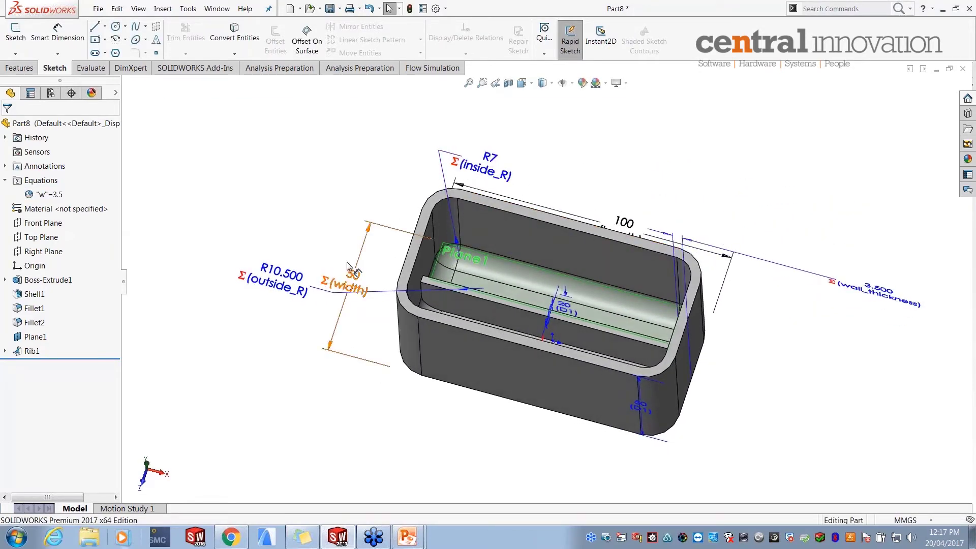
- Hide the reference plane that carries the rib sketch
middle_drag(353, 290, 376, 242)
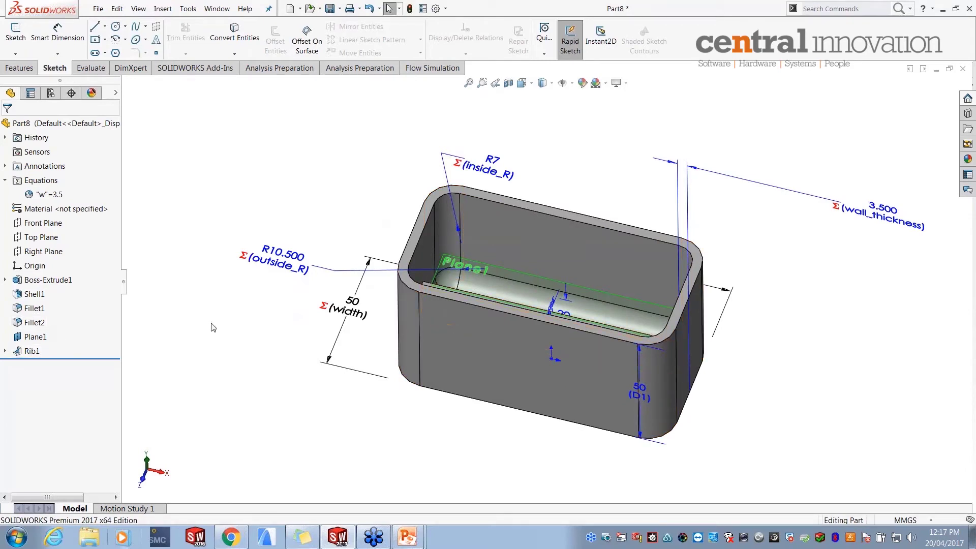
middle_drag(247, 313, 244, 321)
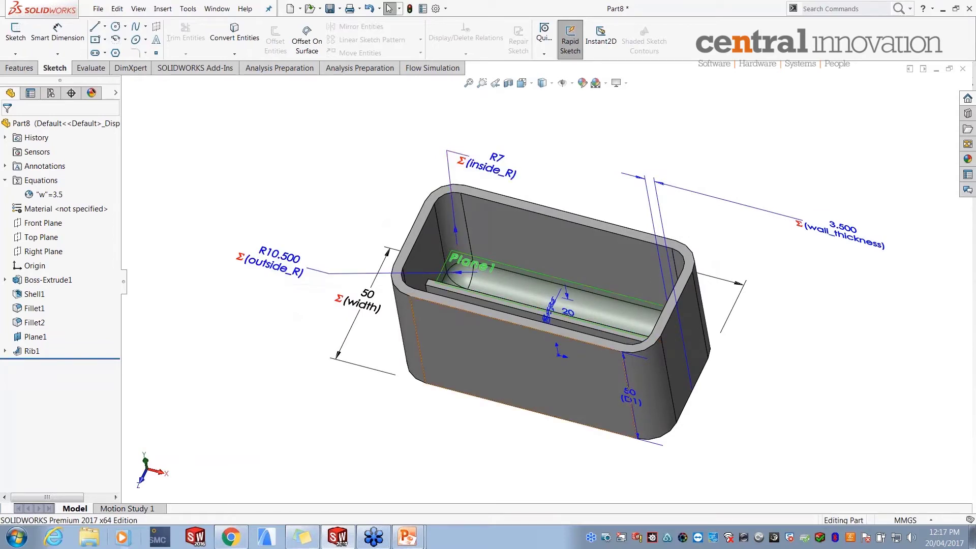
middle_drag(488, 311, 490, 326)
middle_drag(402, 328, 404, 311)
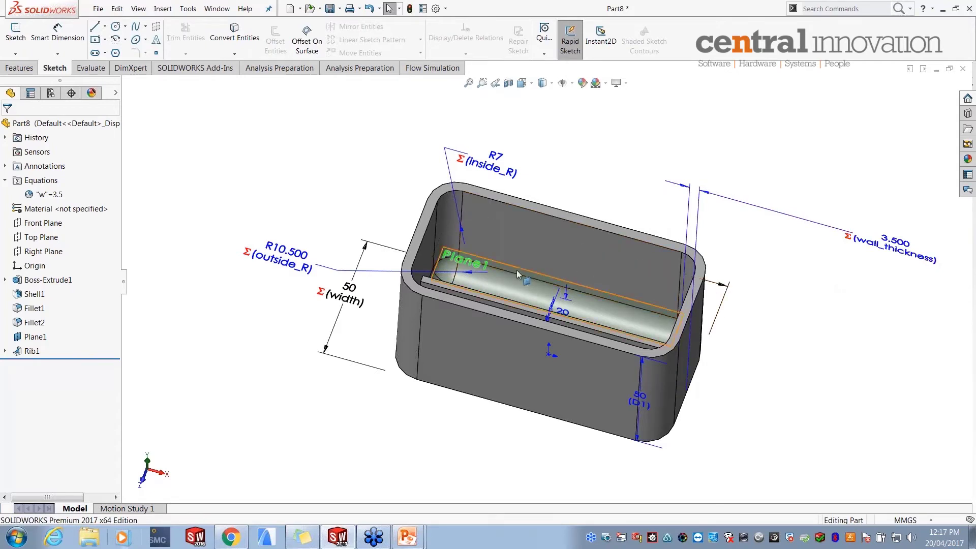
right_click(45, 338)
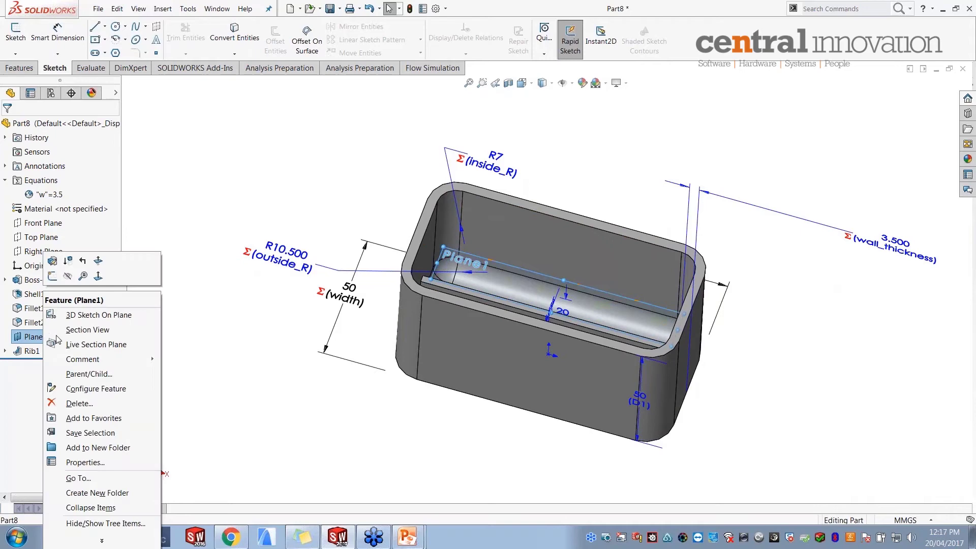
click(71, 278)
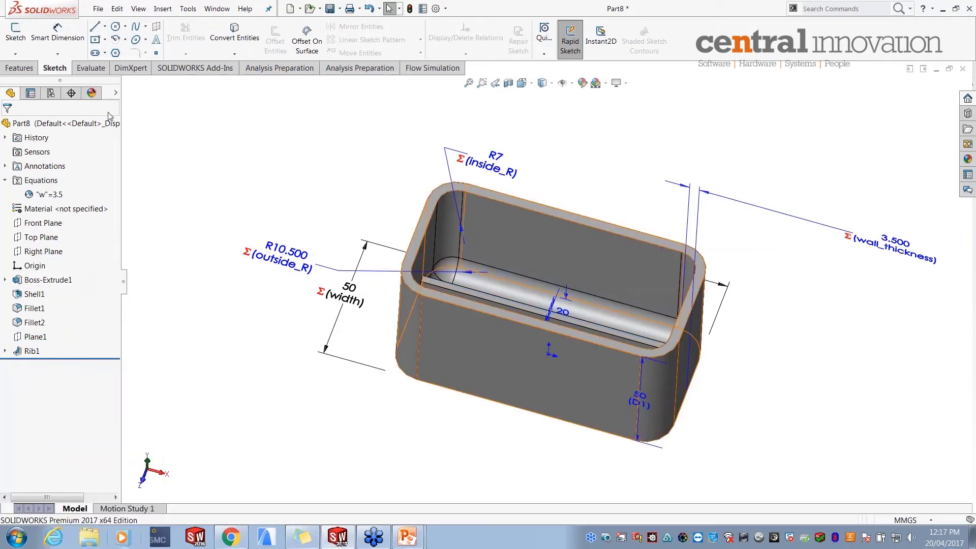
- Open the equation manager for the part and add the rib as a feature suppression entry
right_click(46, 181)
click(60, 191)
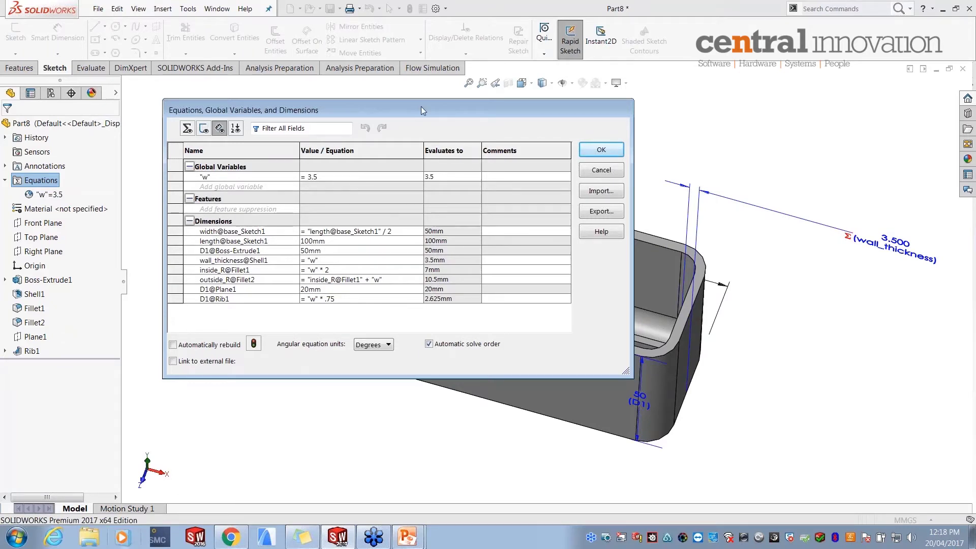
drag(423, 110, 380, 96)
middle_drag(602, 383, 590, 394)
drag(423, 95, 825, 304)
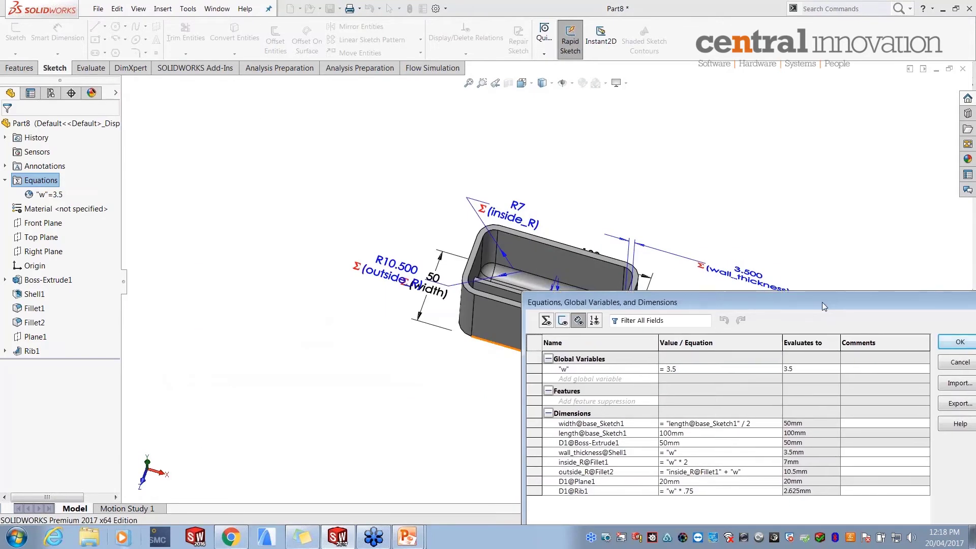
ctrl+middle_drag(724, 230, 498, 306)
scroll(328, 312, down, 4)
middle_drag(328, 312, 341, 267)
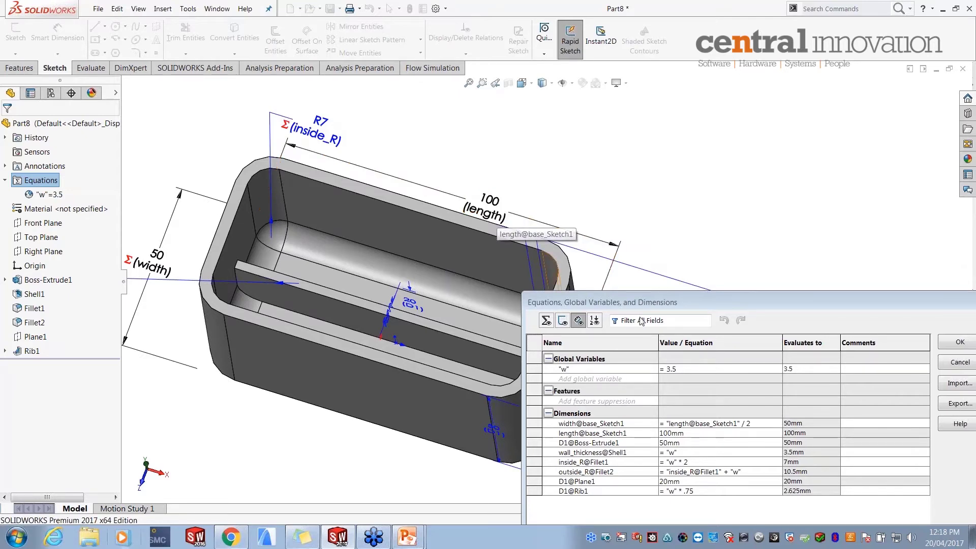
drag(635, 303, 642, 174)
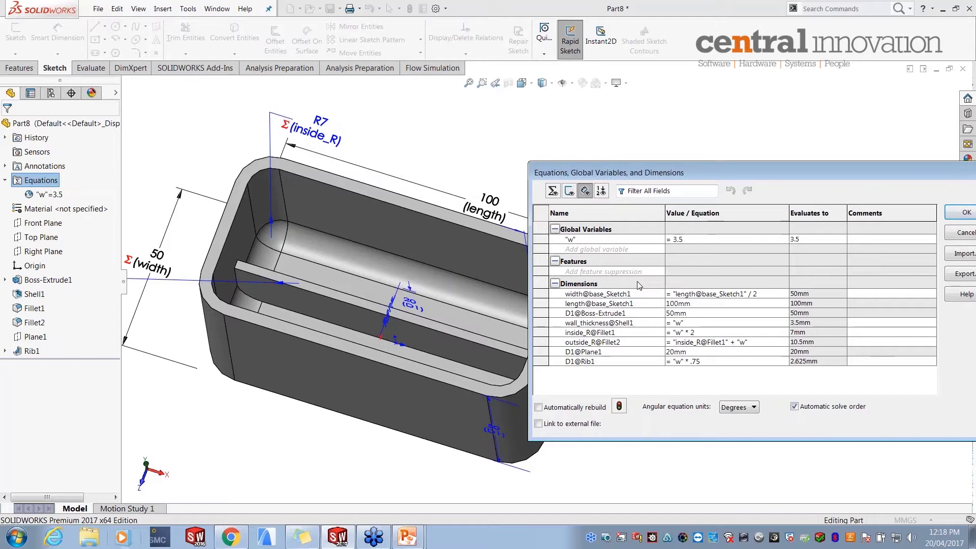
click(607, 272)
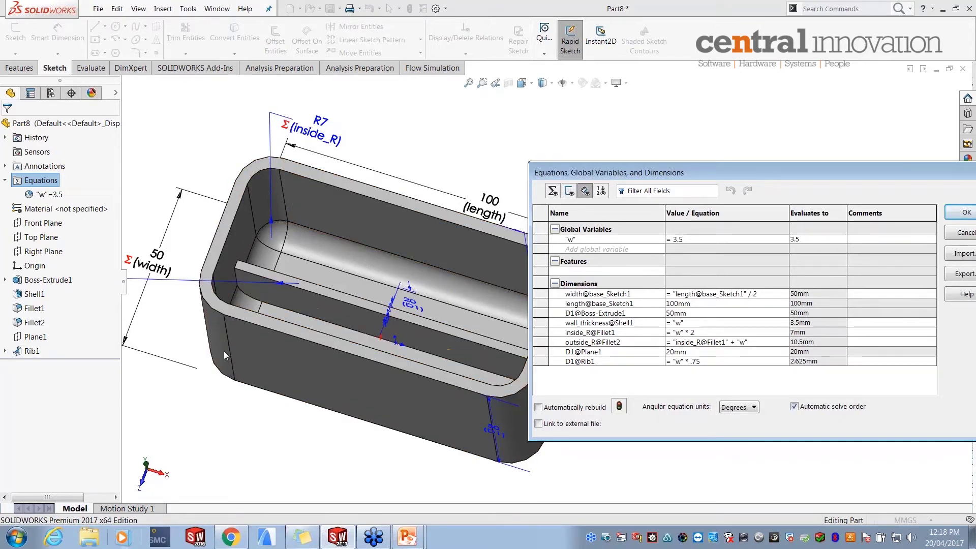
click(28, 351)
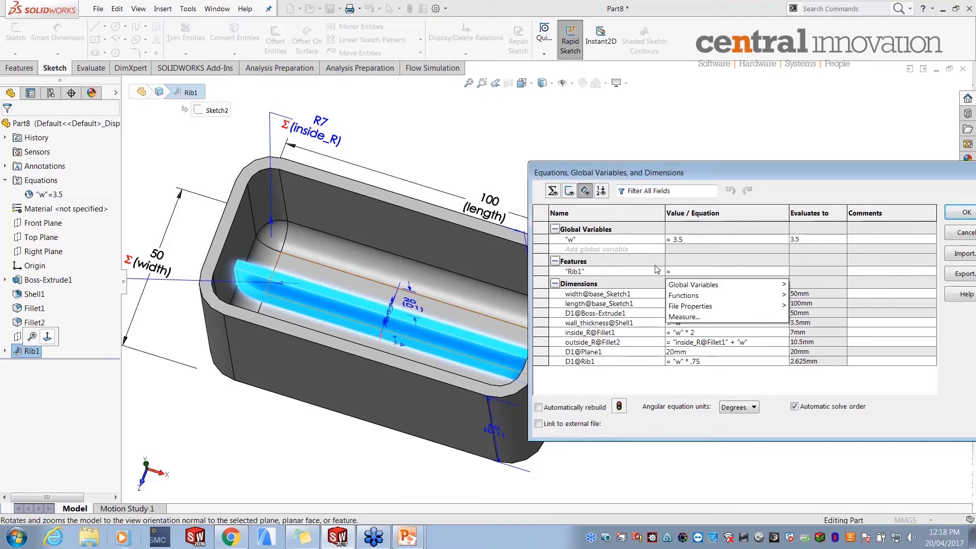
- Give the rib's suppression equation an if() function with the condition that the base sketch's length is less than 100
mouse_move(690, 299)
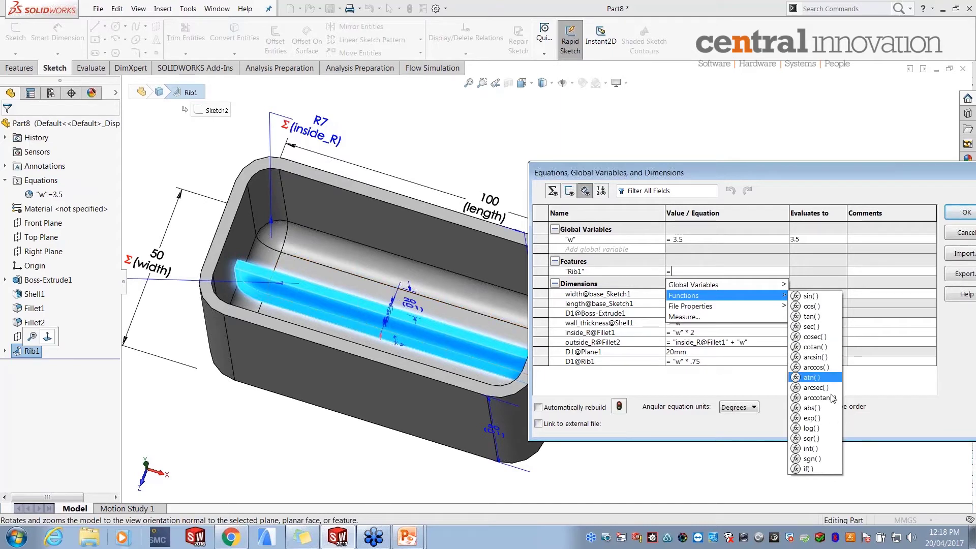
click(808, 469)
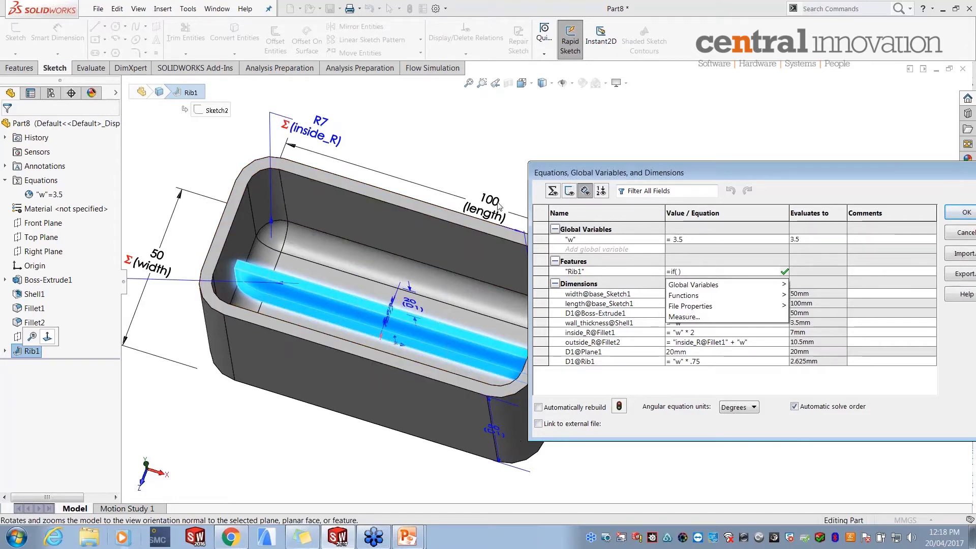
click(611, 172)
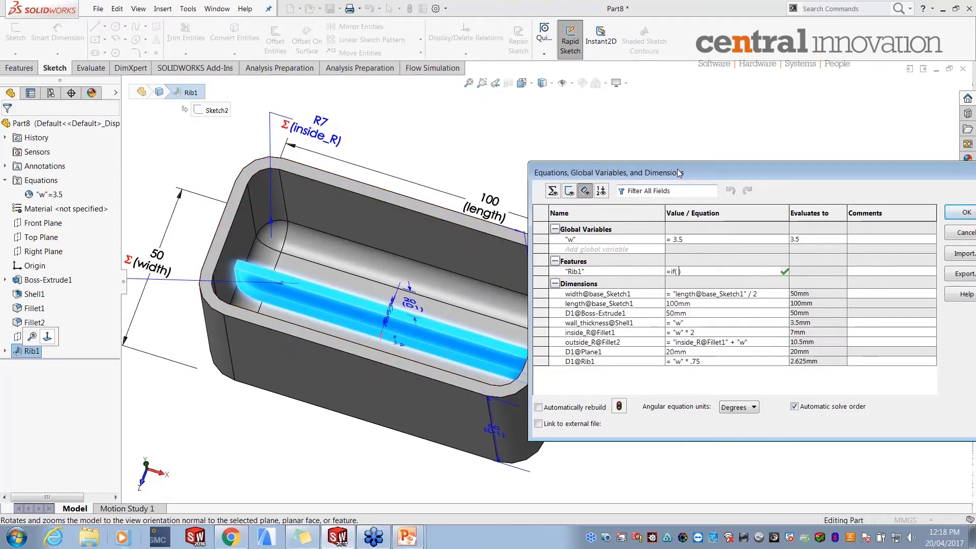
drag(677, 169, 723, 233)
middle_drag(598, 185, 594, 211)
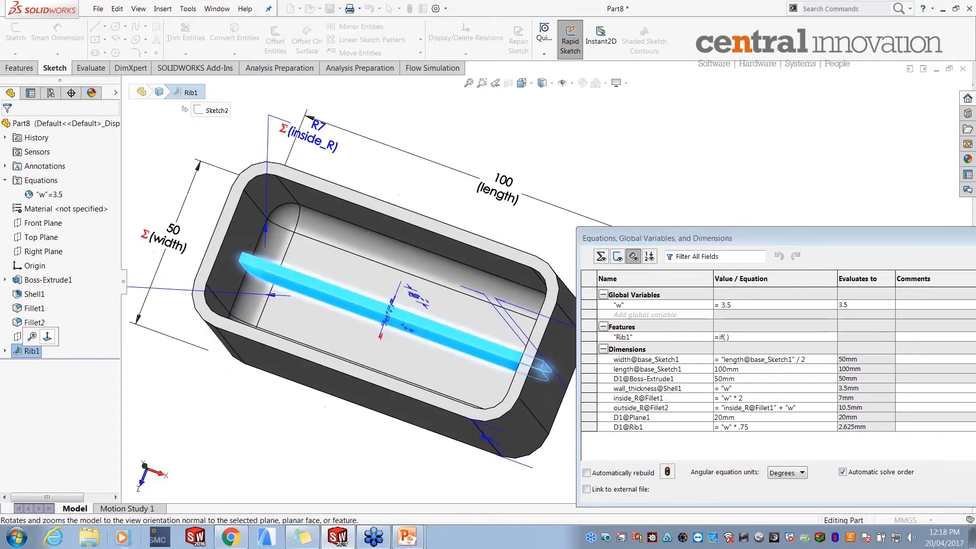
click(506, 191)
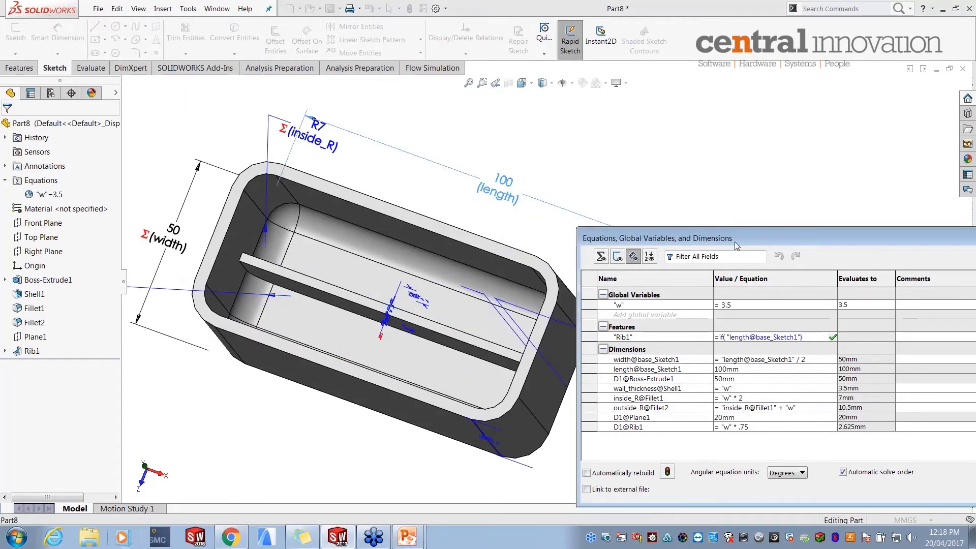
drag(730, 237, 670, 184)
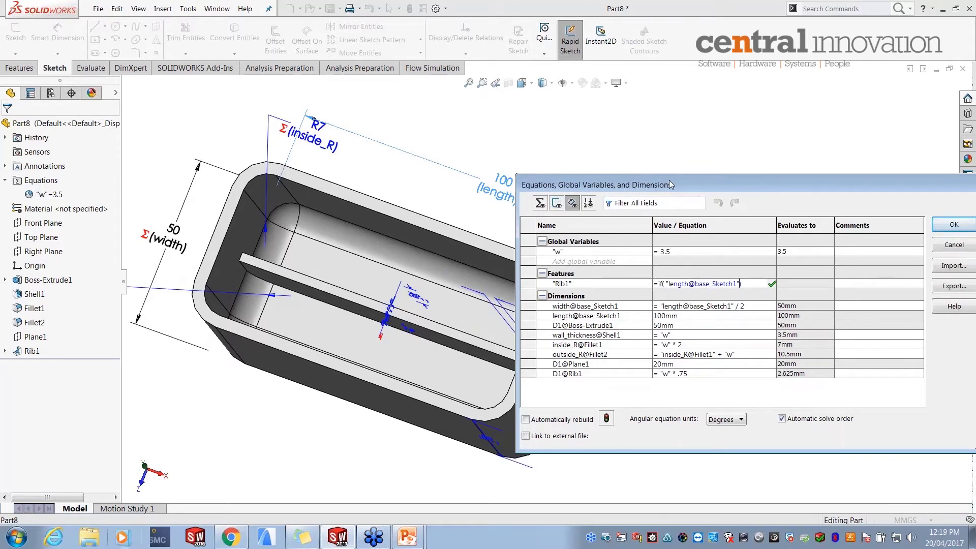
text(<100)
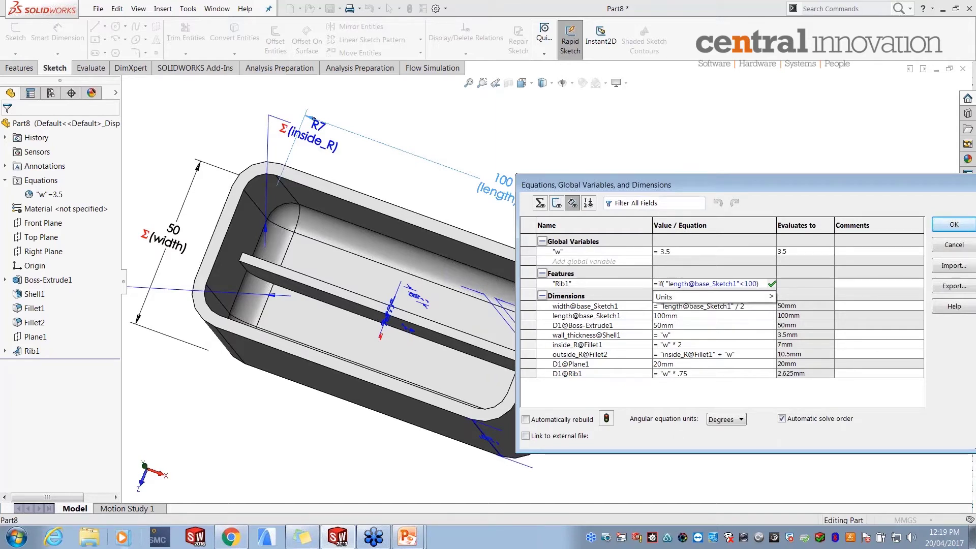
- Complete the rib's equation with suppressed as the true result and unsuppressed as the false result, and apply it to the part
text(,)
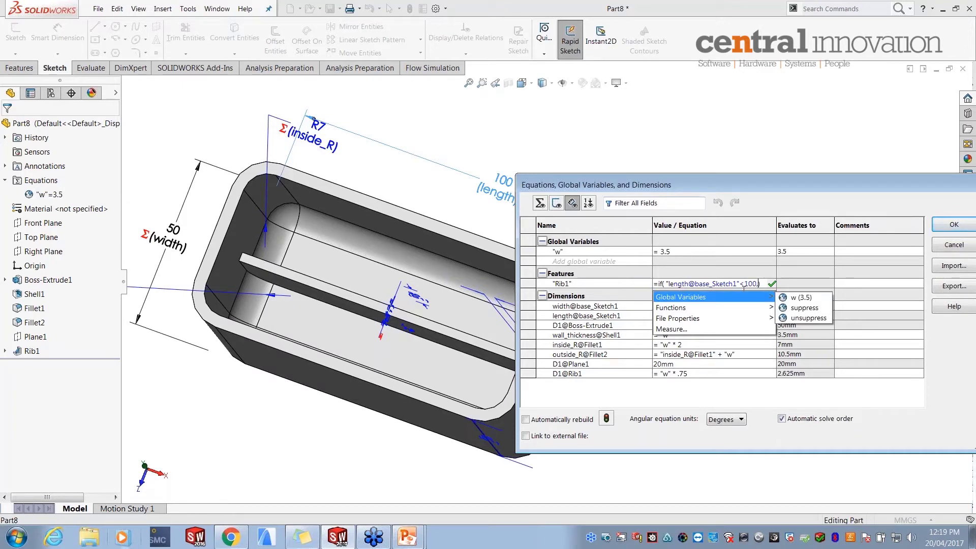
click(788, 309)
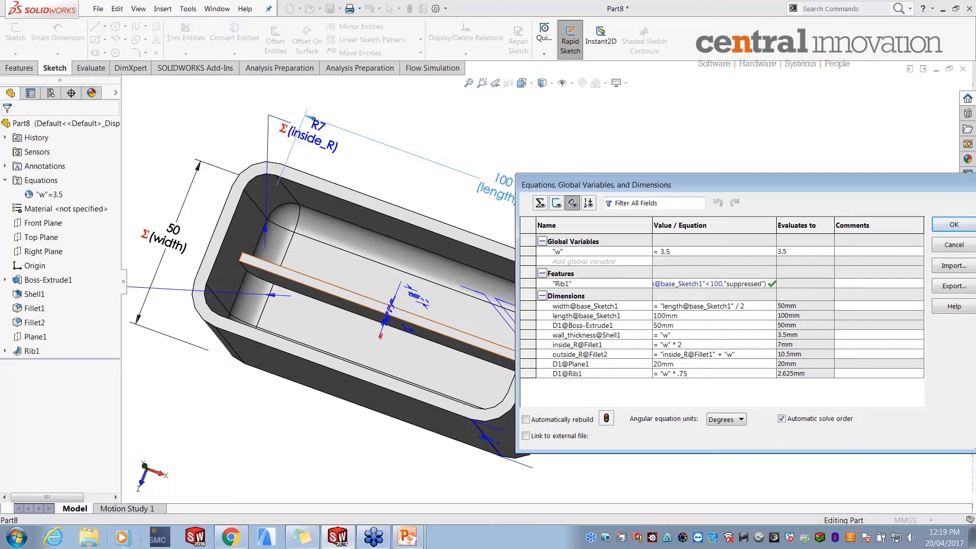
text(,)
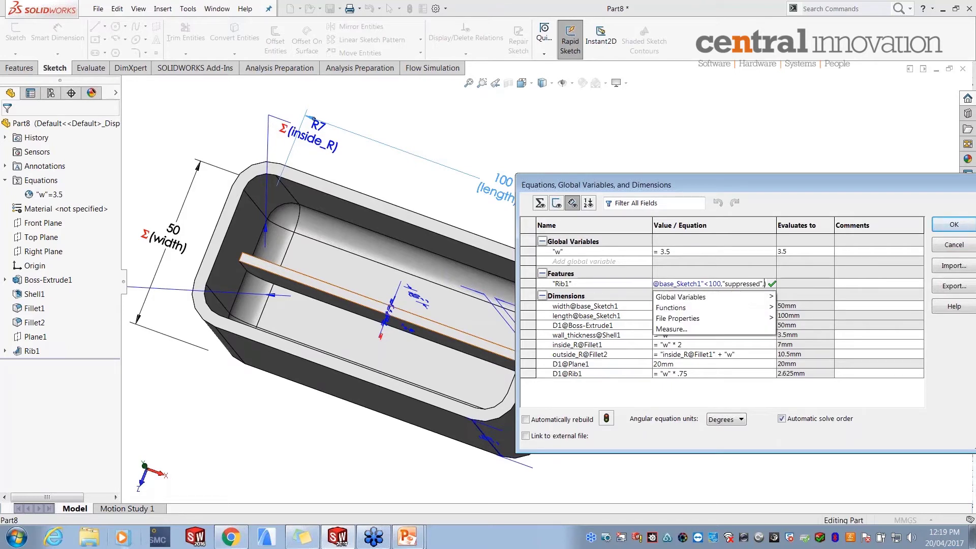
mouse_move(733, 298)
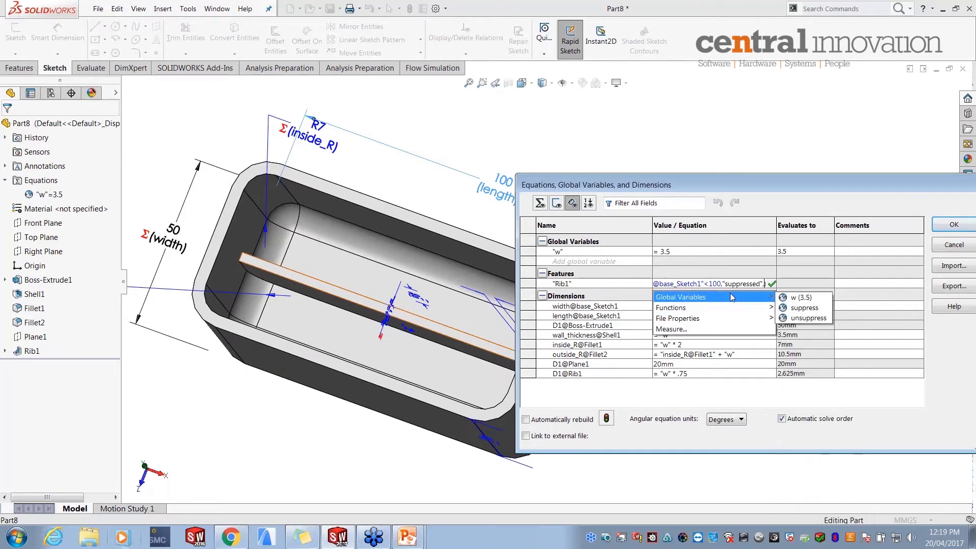
click(794, 318)
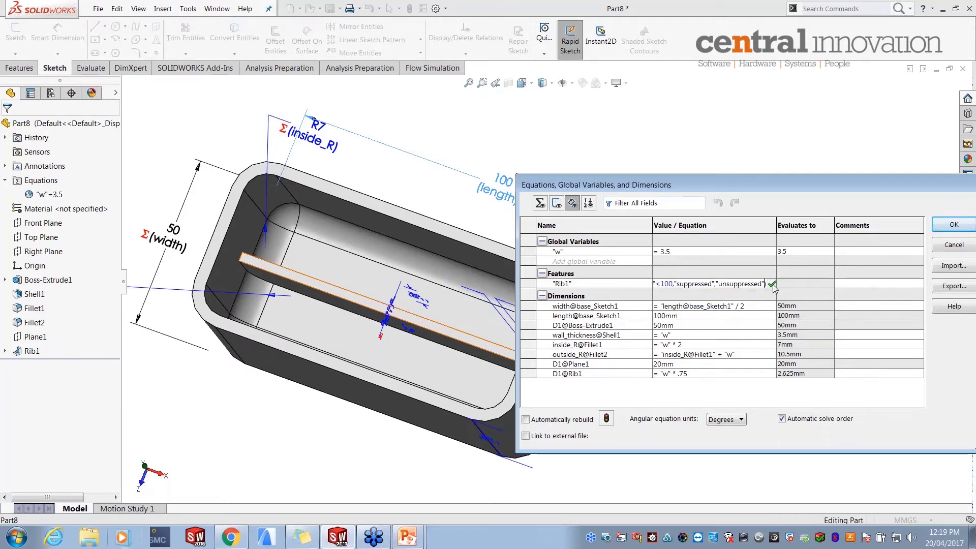
click(772, 285)
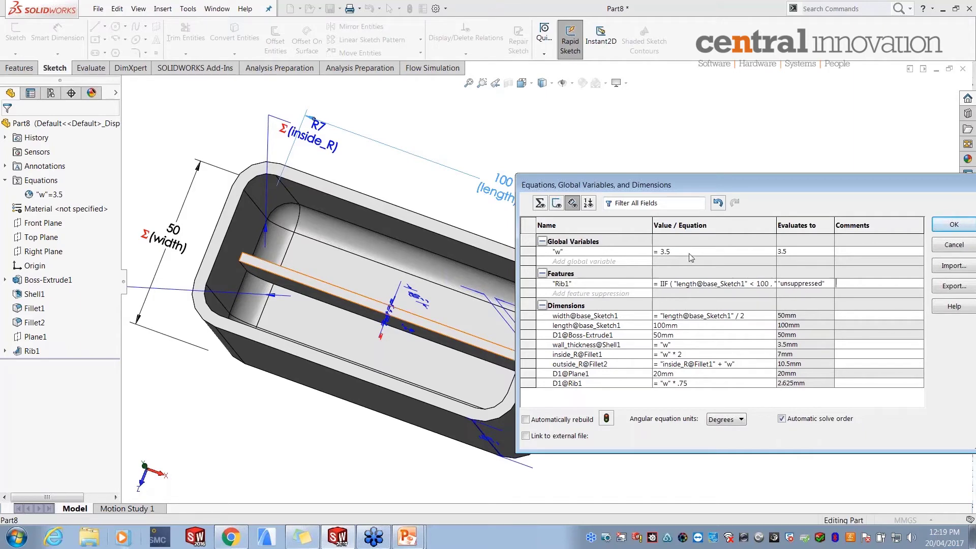
click(944, 225)
- Stretch the base extrusion directly in the model to a length of about 119 mm
scroll(606, 315, up, 3)
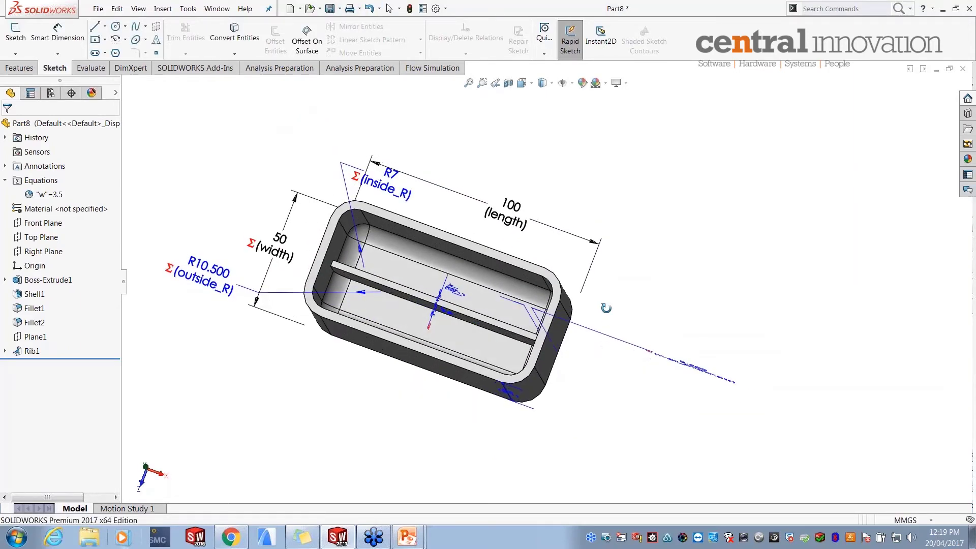
click(48, 280)
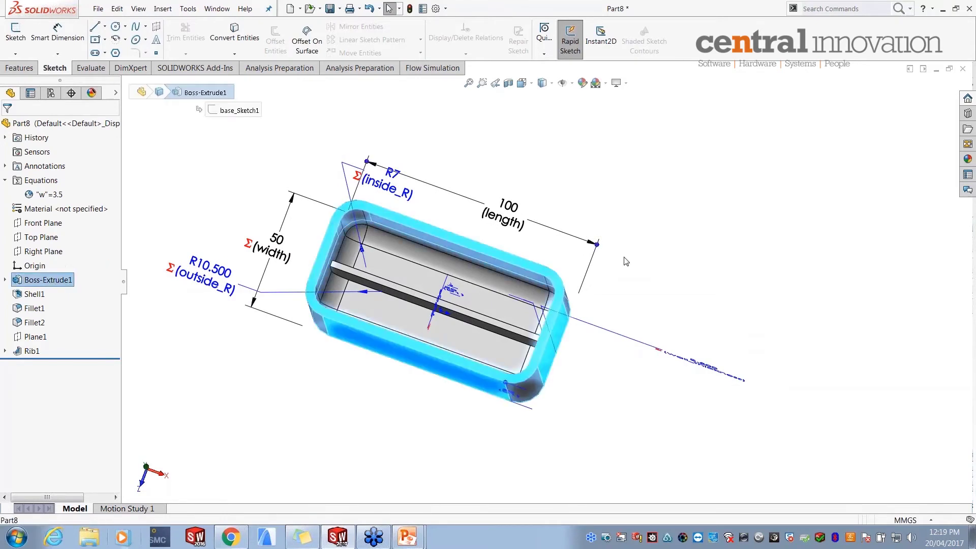
drag(603, 249, 623, 265)
middle_drag(573, 342, 625, 386)
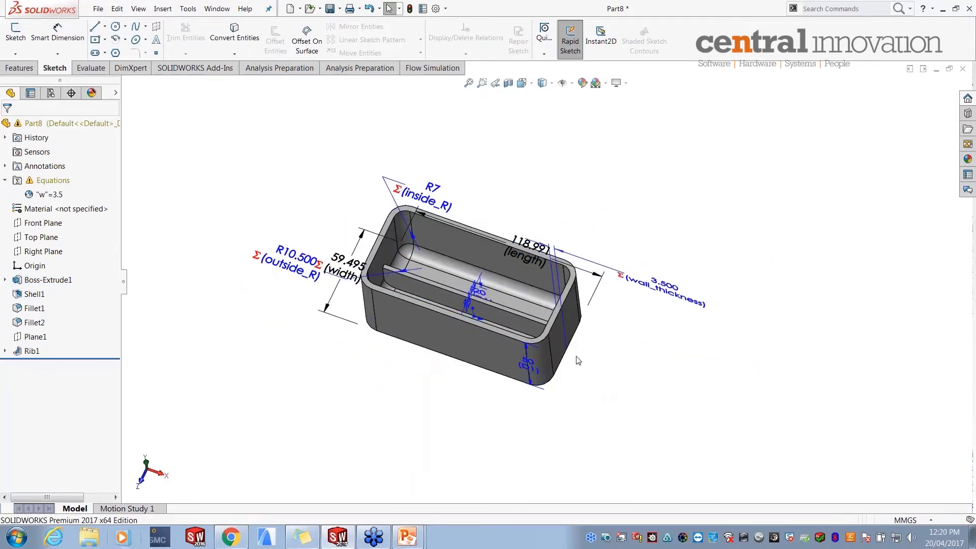
mouse_move(517, 288)
middle_down()
mouse_move(518, 298)
mouse_move(552, 253)
mouse_move(519, 302)
middle_up()
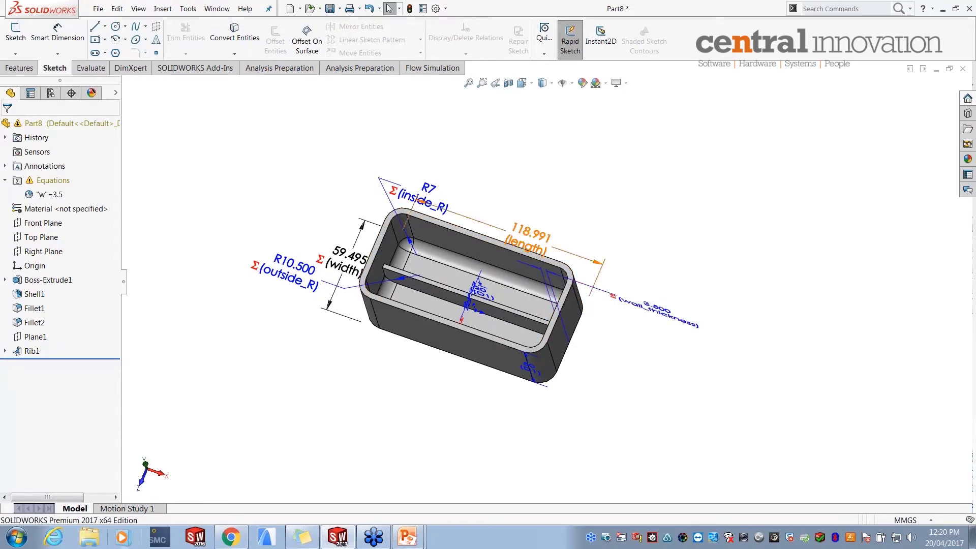
scroll(496, 224, down, 1)
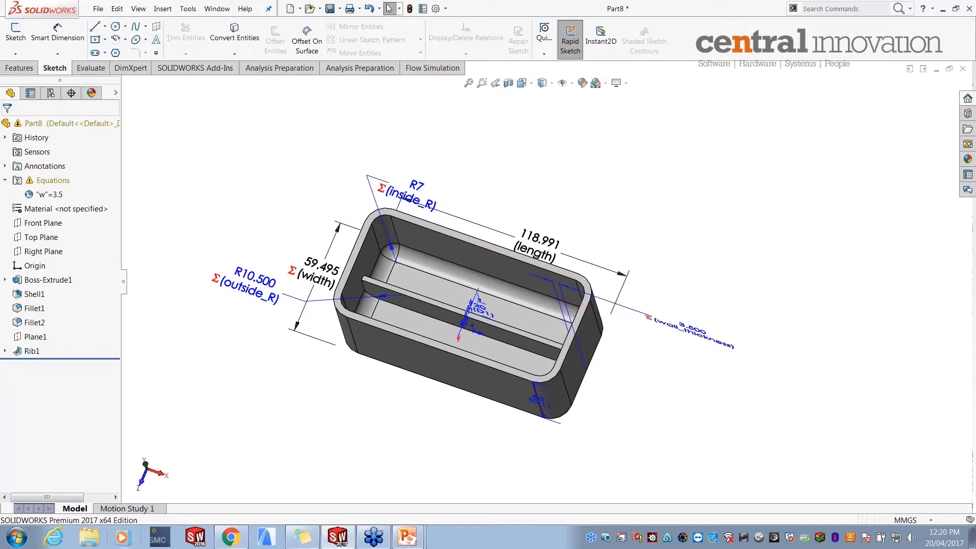
- Switch to the PowerPoint slide show
key(alt+Tab)
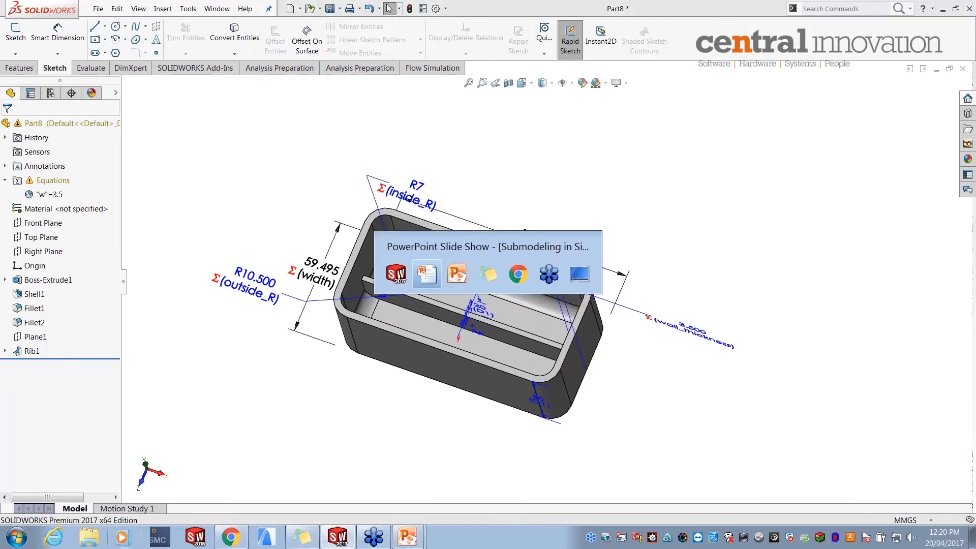
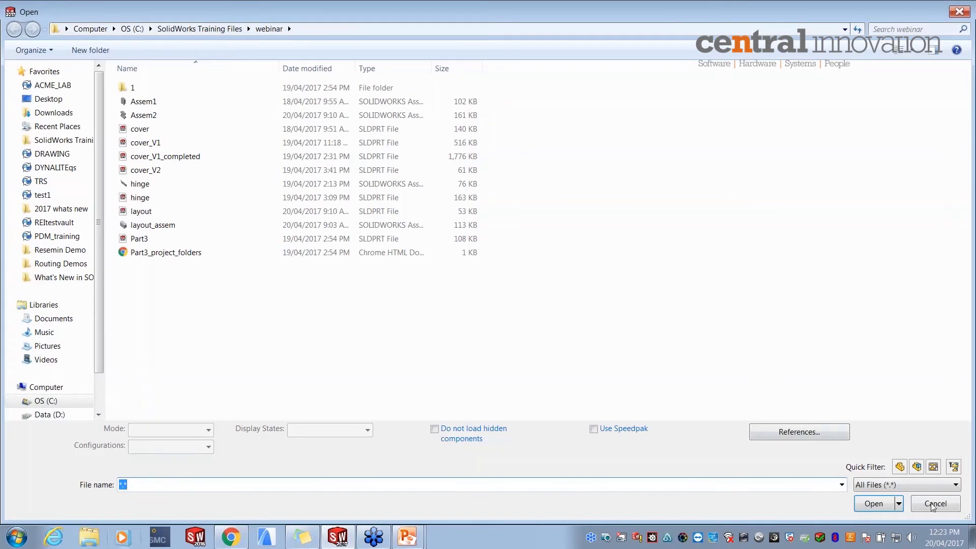
- Open the recently used part cover_V1
key(r)
click(337, 161)
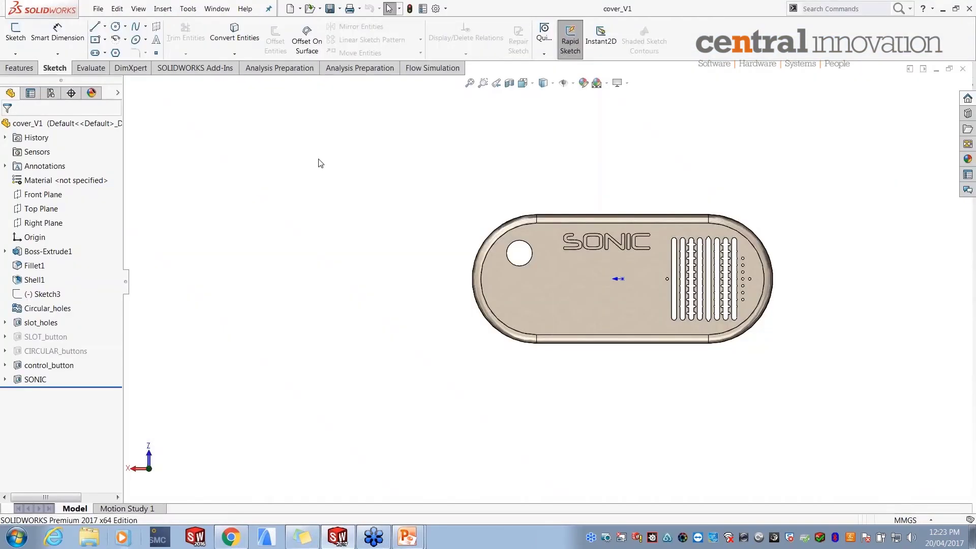
scroll(760, 279, down, 3)
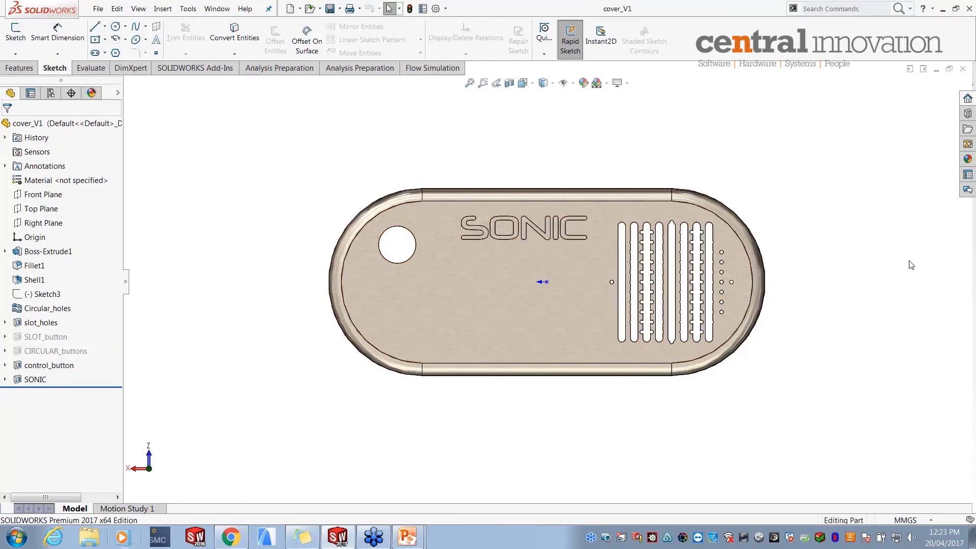
scroll(640, 277, down, 2)
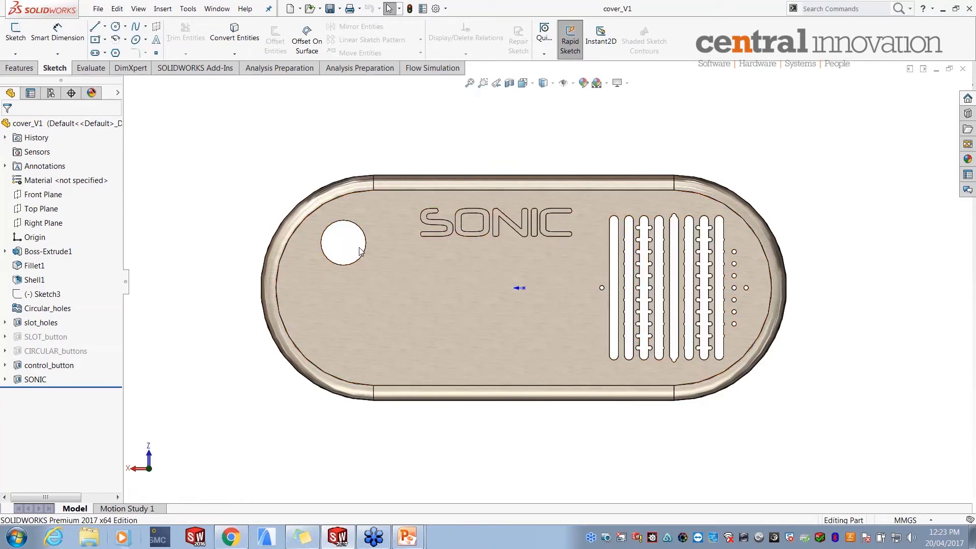
- Rename the cover's Default configuration as 50a
click(51, 93)
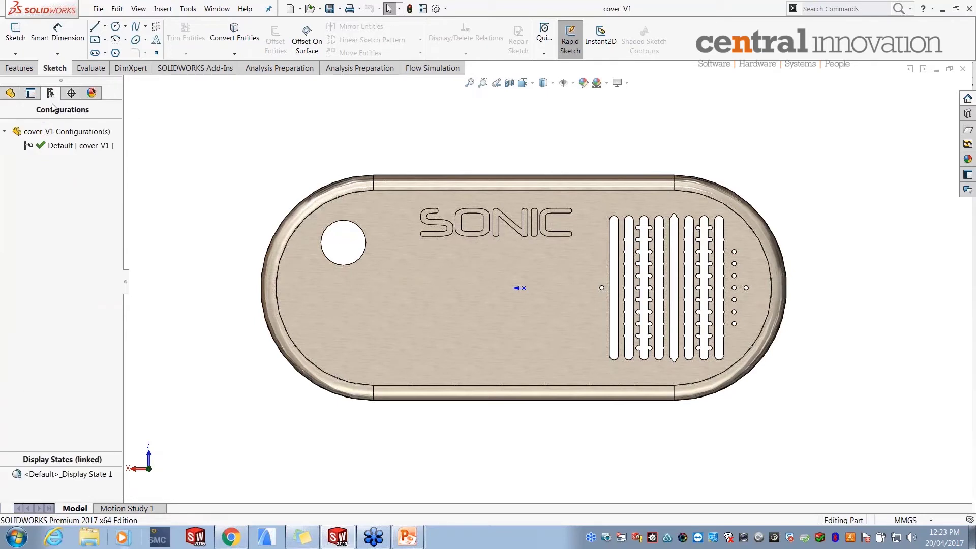
click(56, 146)
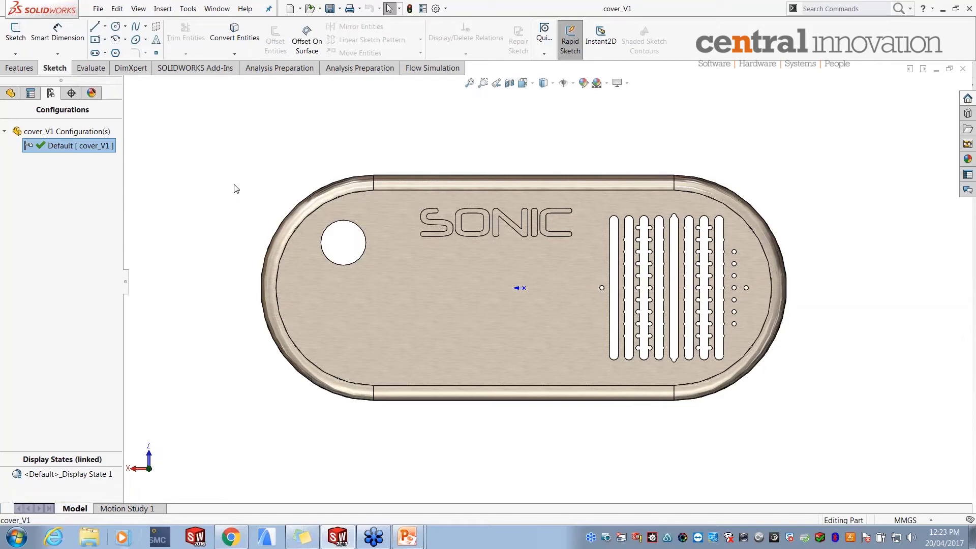
click(68, 148)
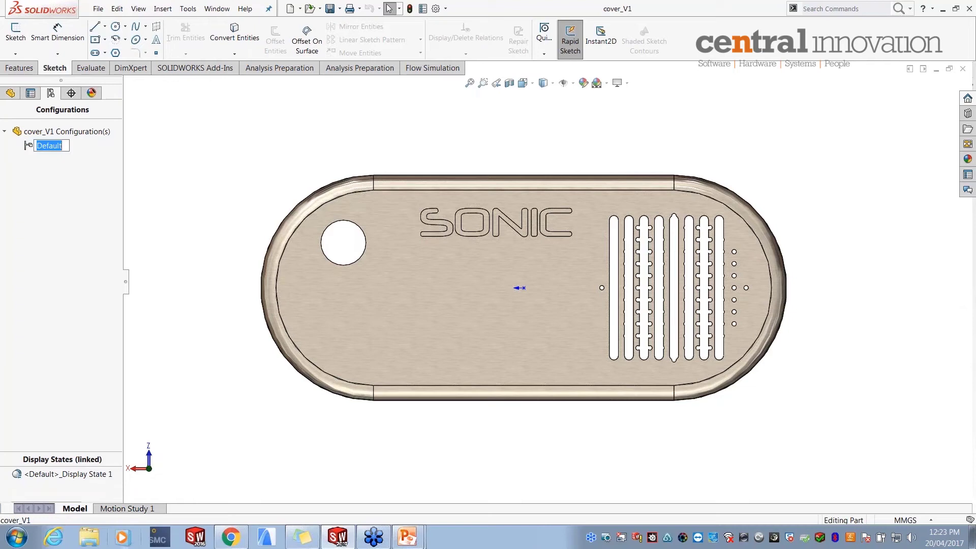
text(50a)
key(Return)
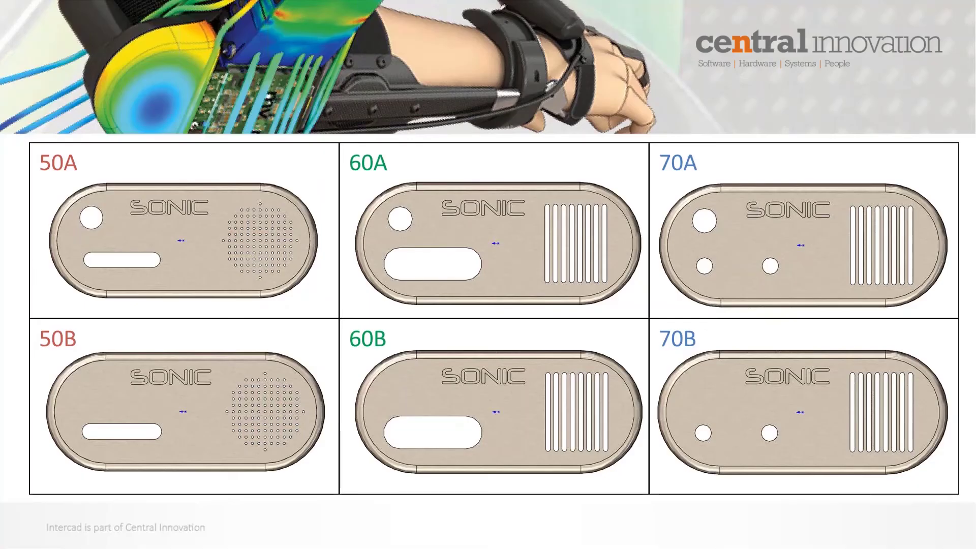
- Switch to SOLIDWORKS and, in the 50a configuration of cover_V1, suppress the slot_holes feature and unsuppress SLOT_button
key(alt+Tab)
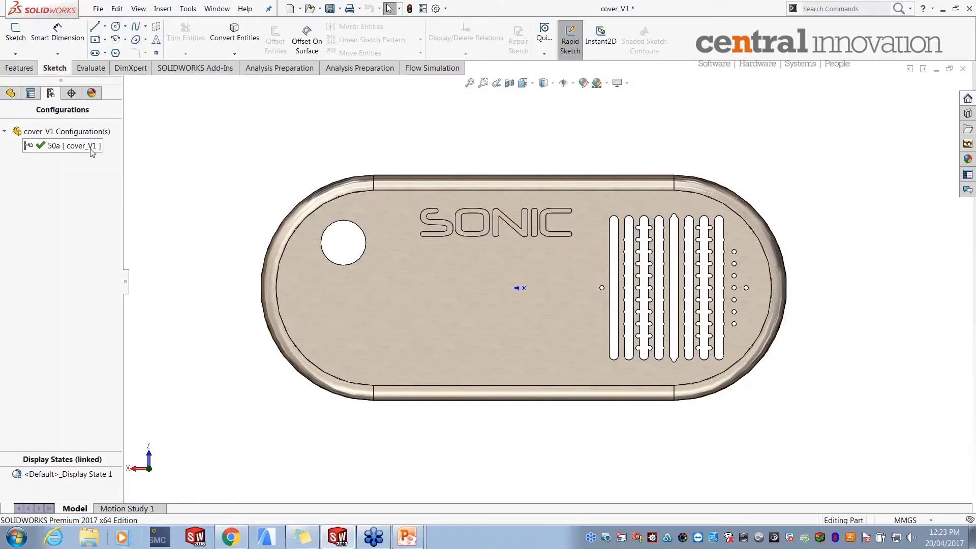
click(12, 97)
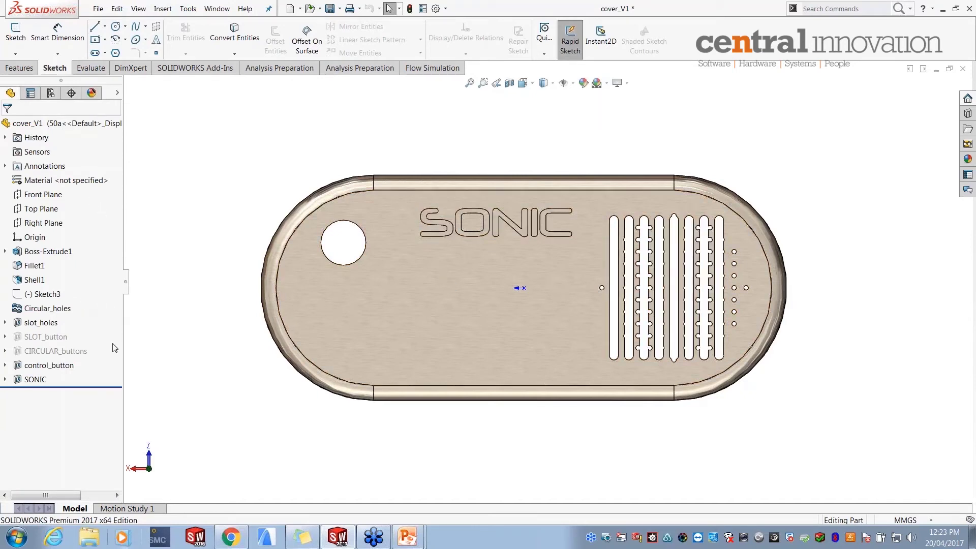
click(41, 323)
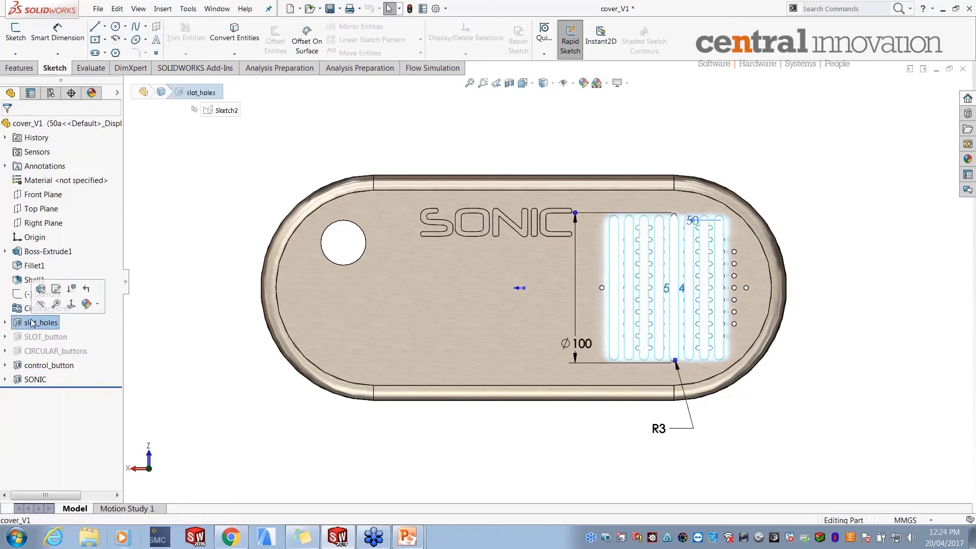
click(72, 289)
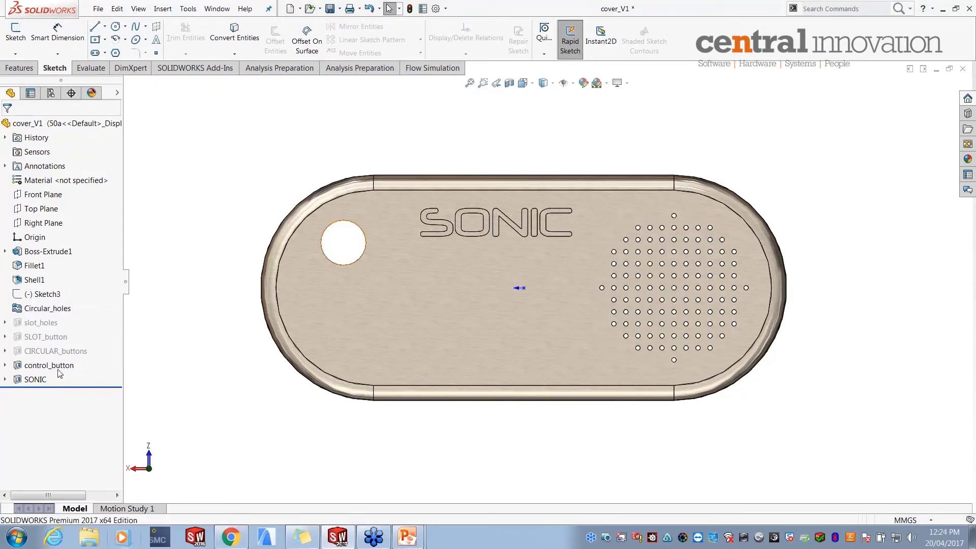
click(46, 337)
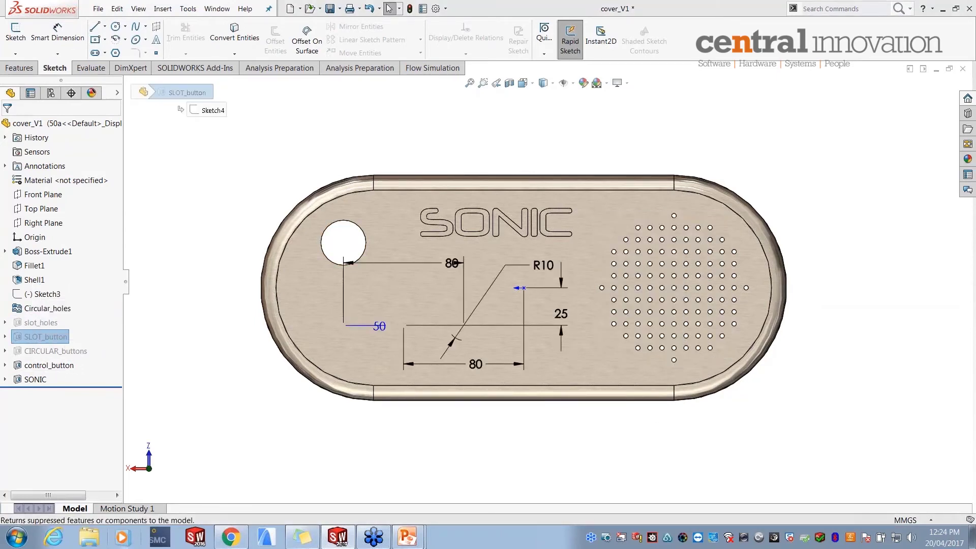
click(570, 299)
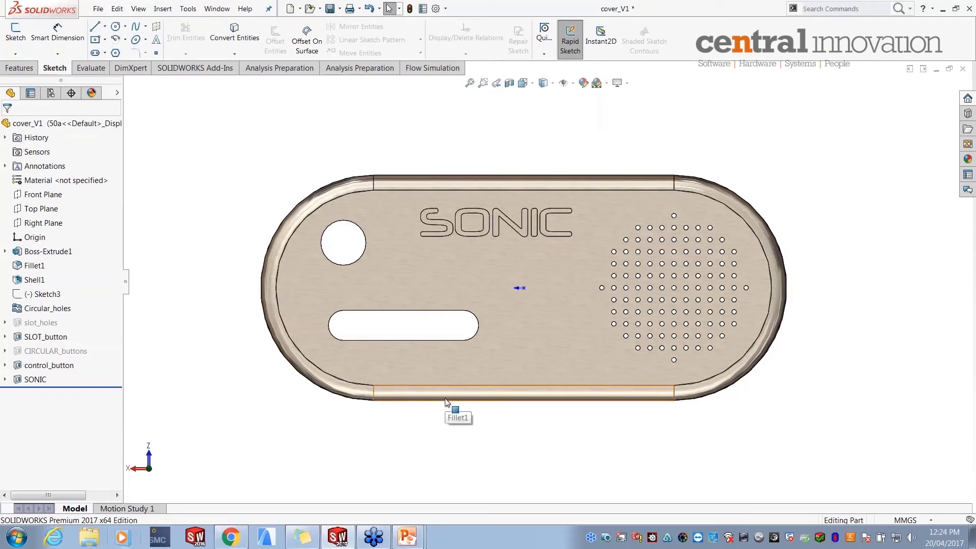
- Check the variant overview slide and add a new configuration named 60a to the cover_V1 part
key(alt+Tab)
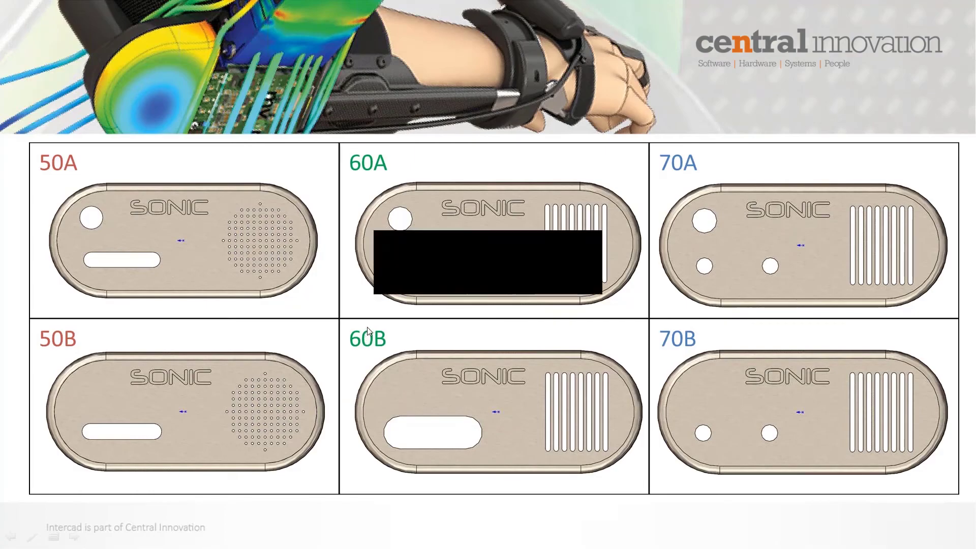
key(alt+Tab)
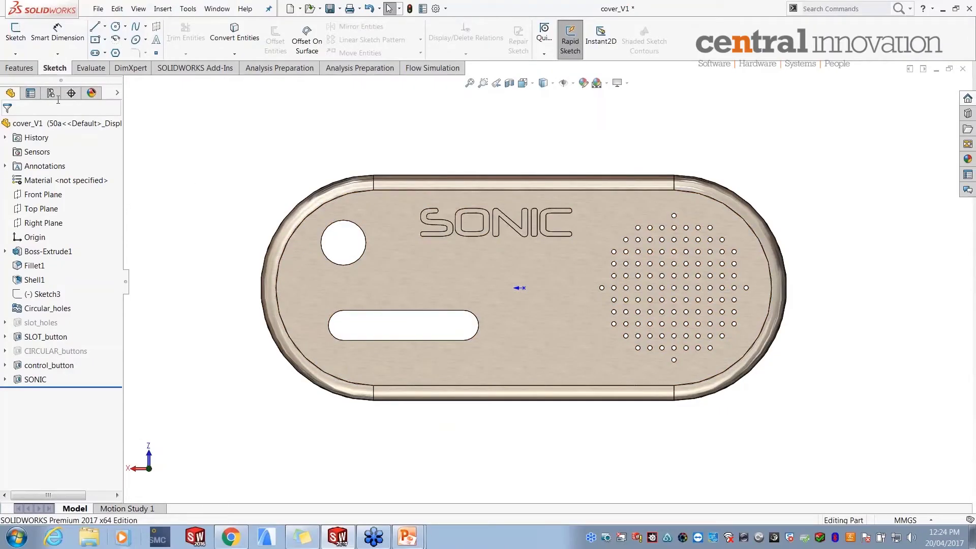
click(54, 95)
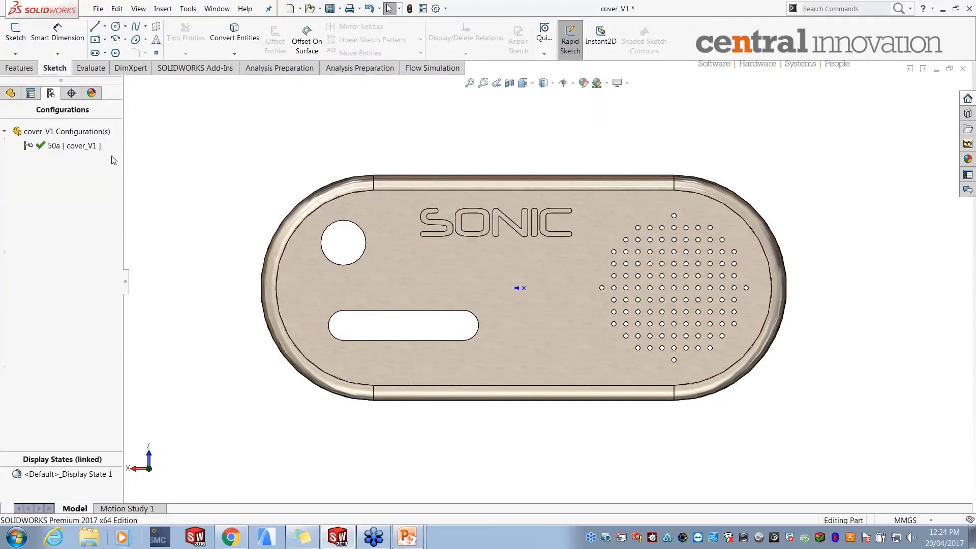
right_click(29, 134)
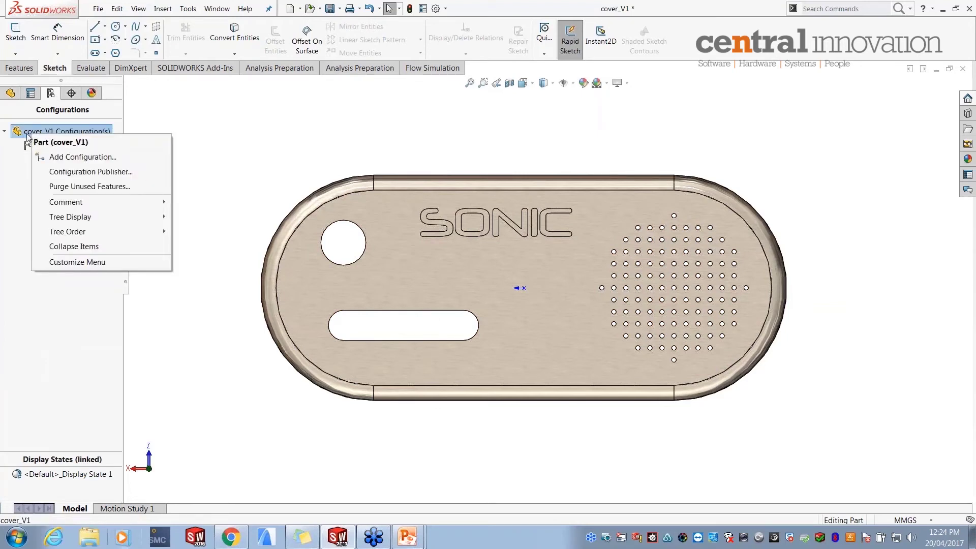
click(51, 157)
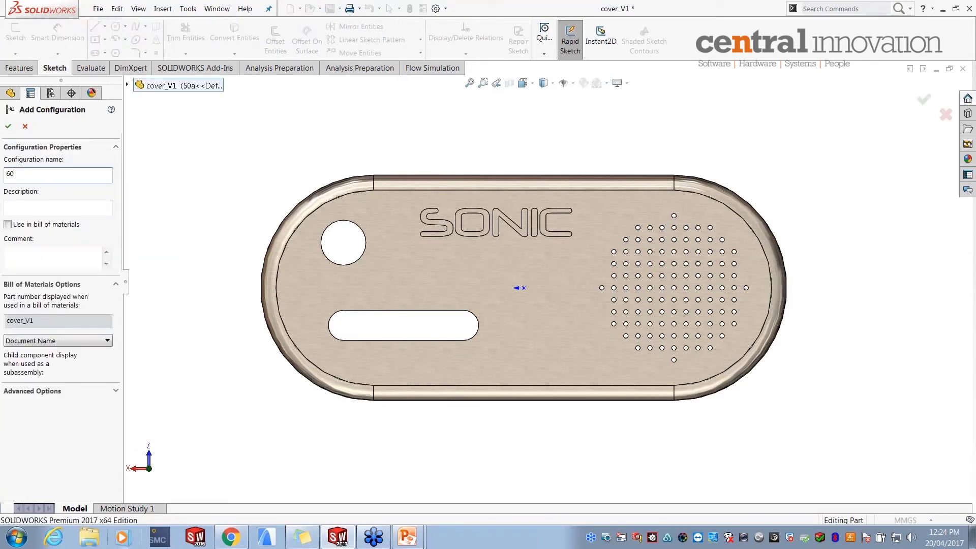
click(8, 126)
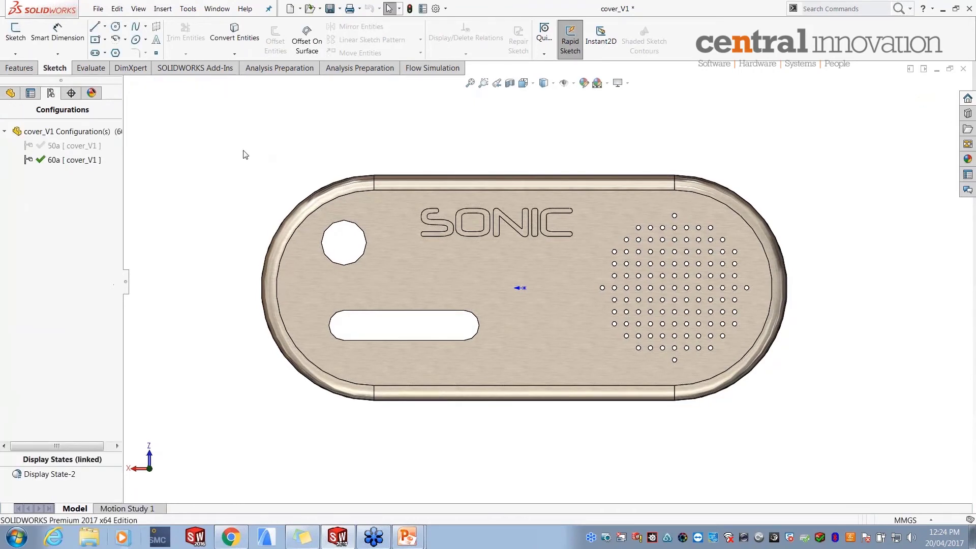
- In the 60a configuration, suppress the Circular_holes feature and unsuppress slot_holes
click(11, 93)
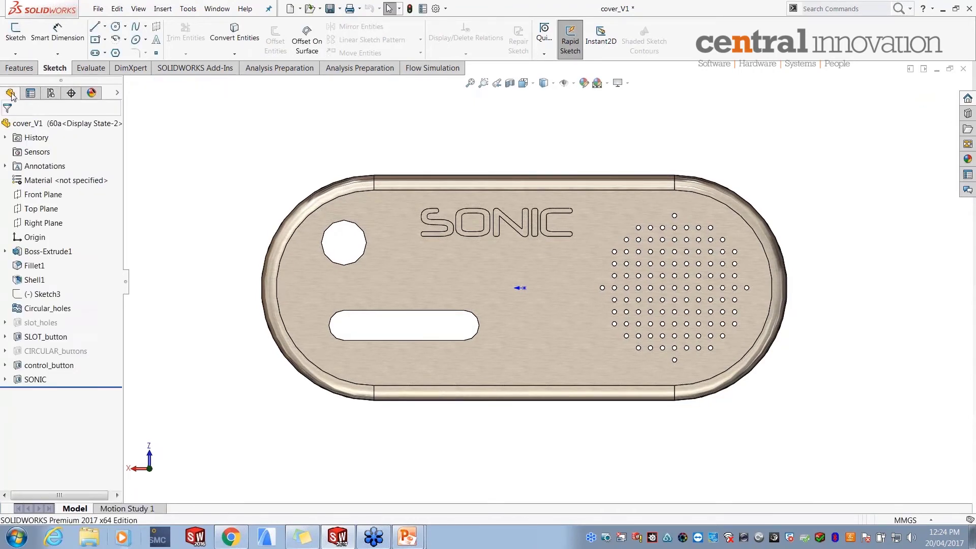
click(50, 309)
click(72, 280)
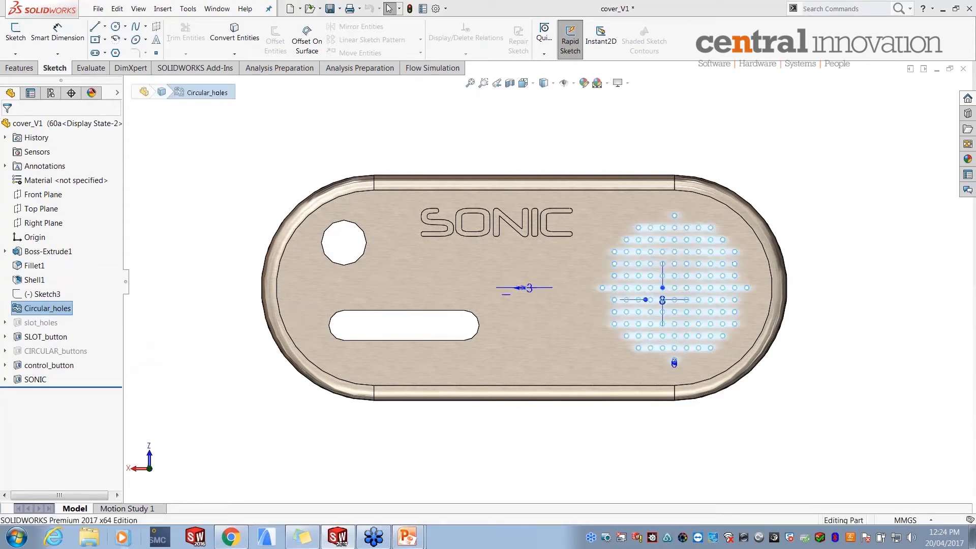
click(41, 322)
click(148, 261)
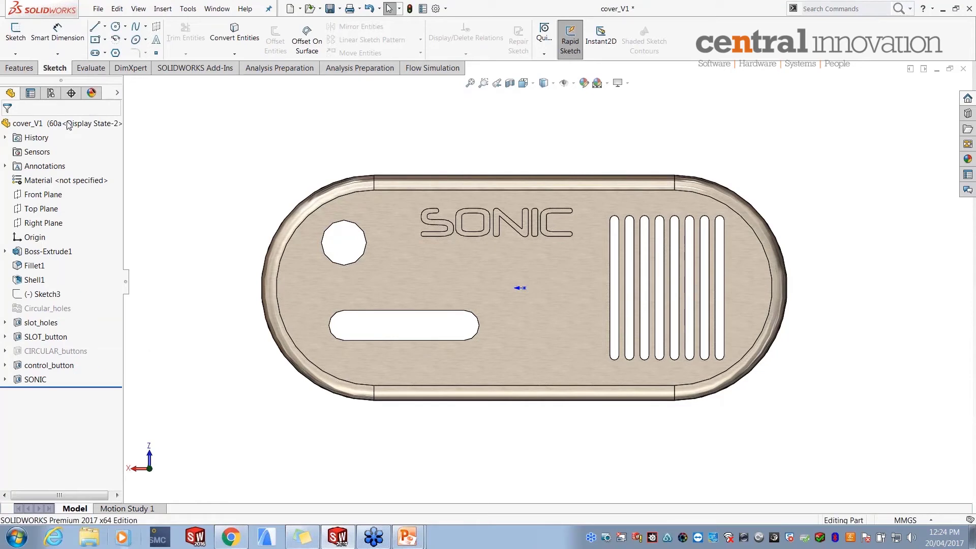
- Duplicate the 60a configuration by copying and pasting it within the part's configurations
click(52, 95)
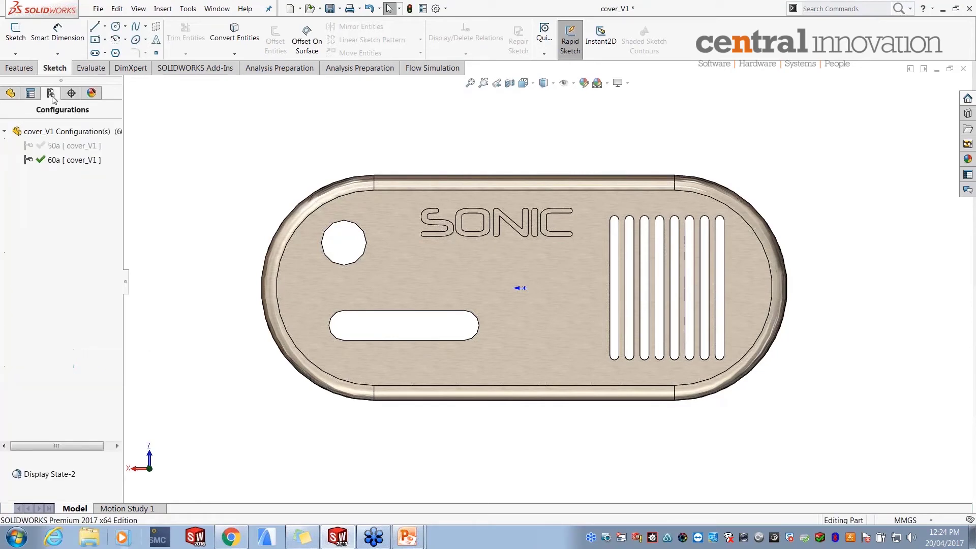
double_click(59, 158)
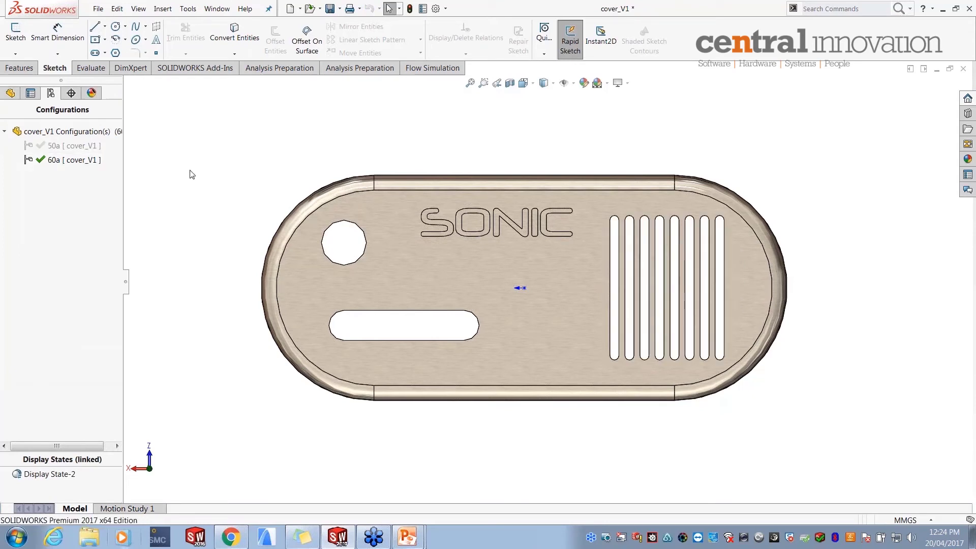
right_click(59, 134)
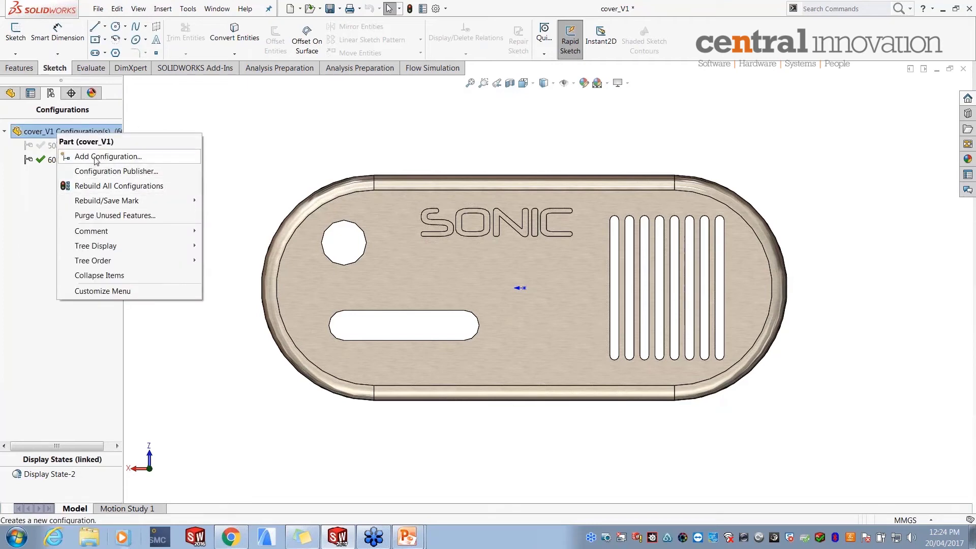
click(212, 155)
click(75, 162)
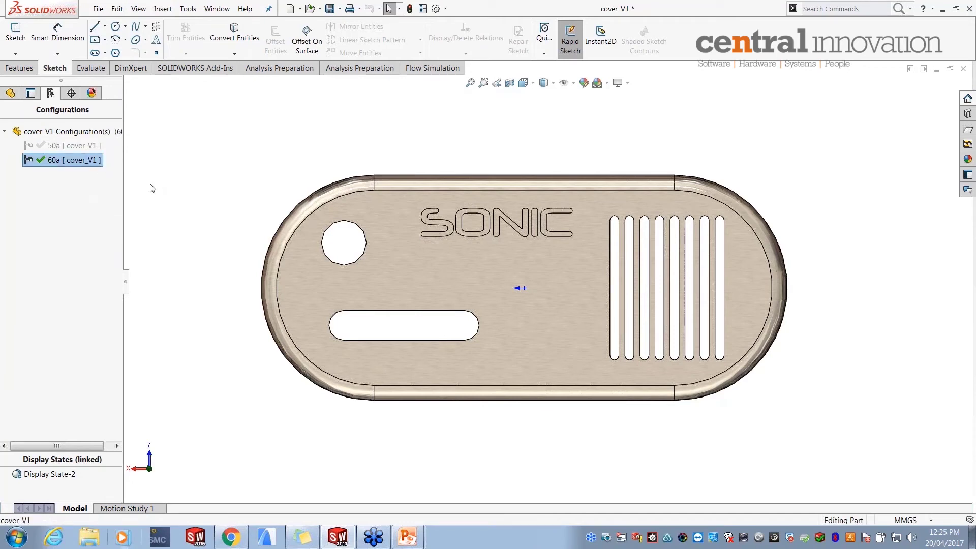
click(117, 9)
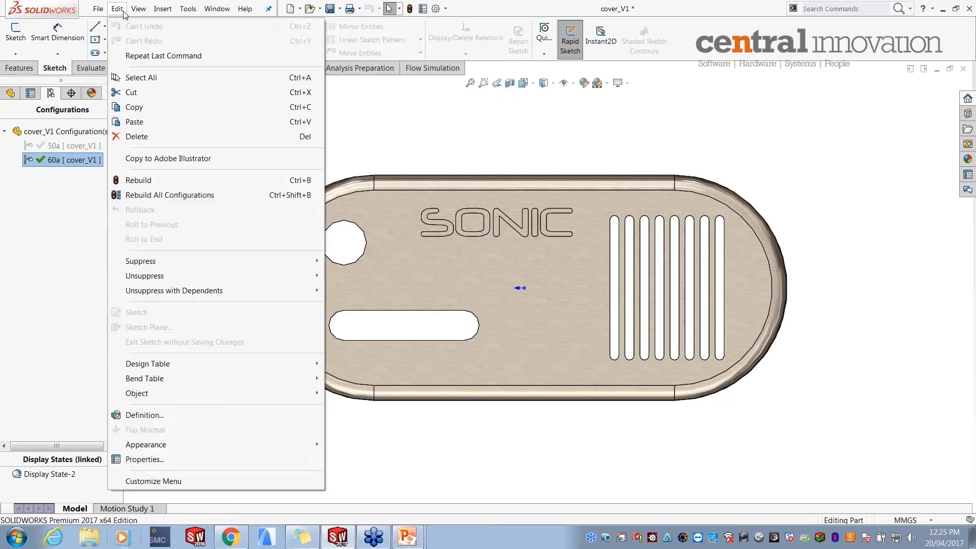
click(135, 122)
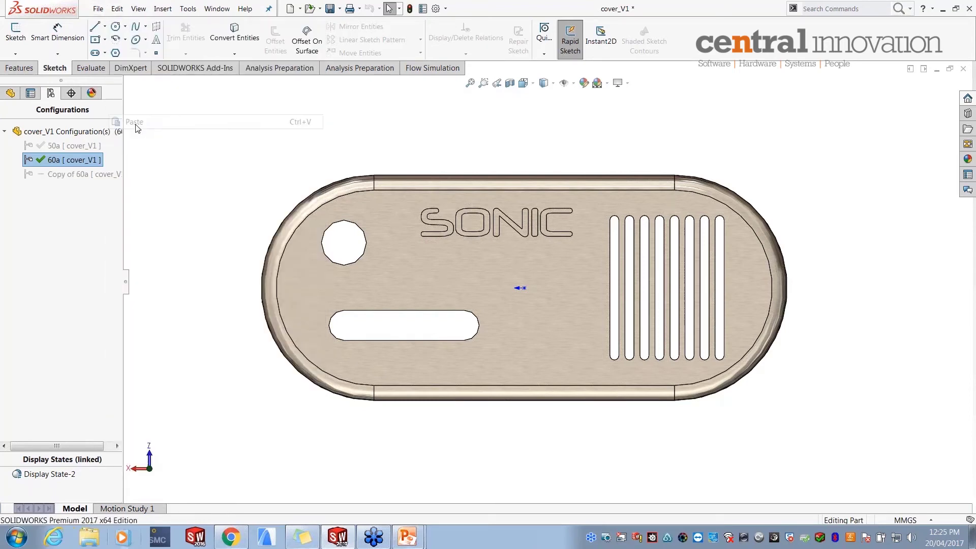
- Rename the duplicated configuration as 70a
click(62, 174)
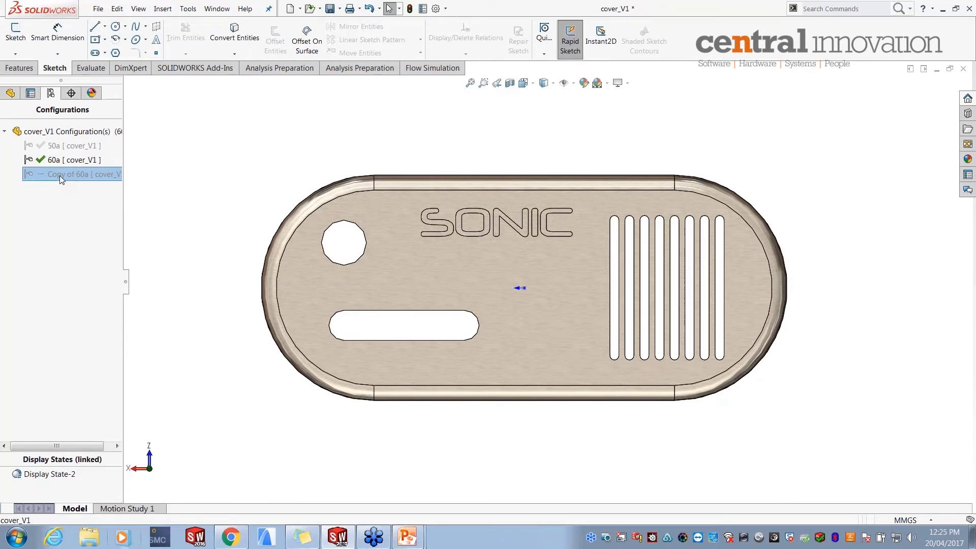
click(59, 176)
text(70a)
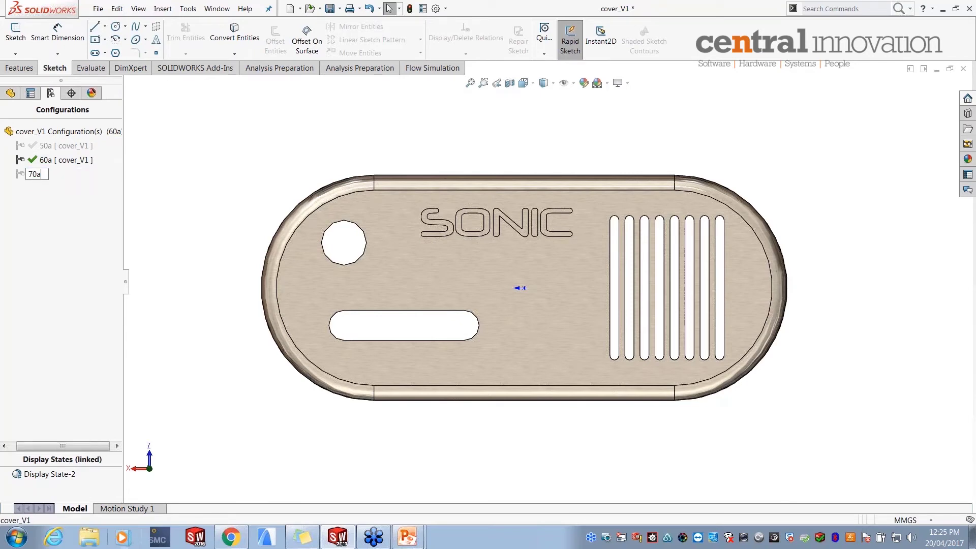
key(Return)
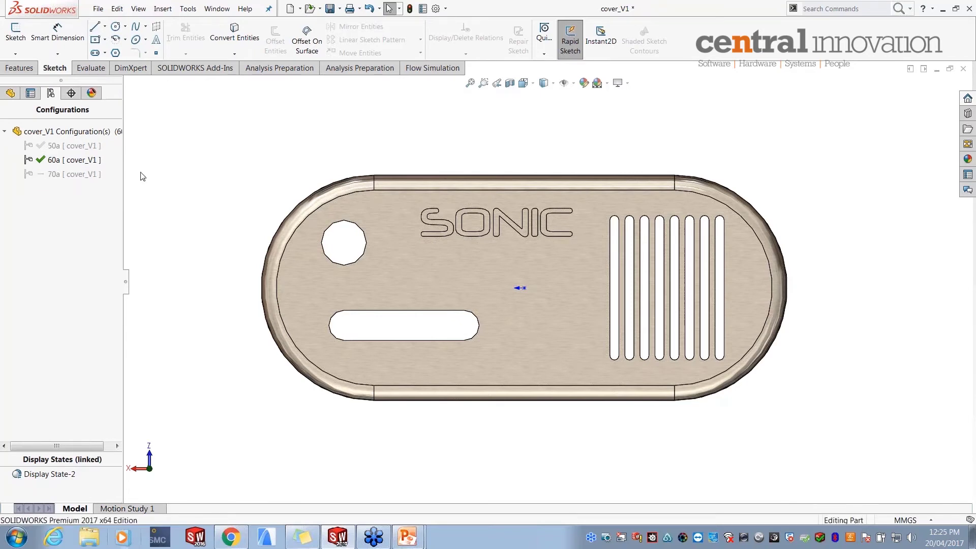
- Activate configuration 70a, suppress the SLOT_button feature and unsuppress CIRCULAR_buttons, accepting the message about the renamed configuration
double_click(63, 174)
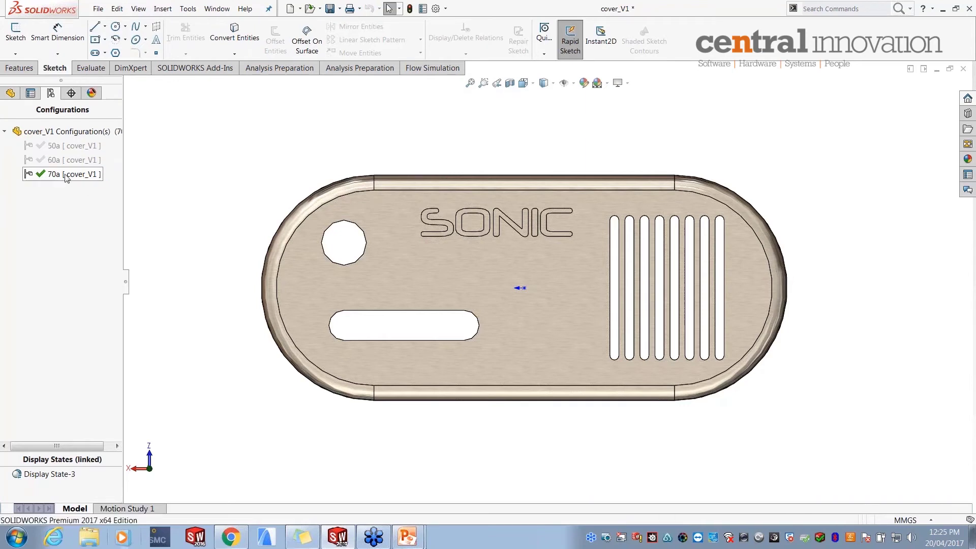
click(14, 95)
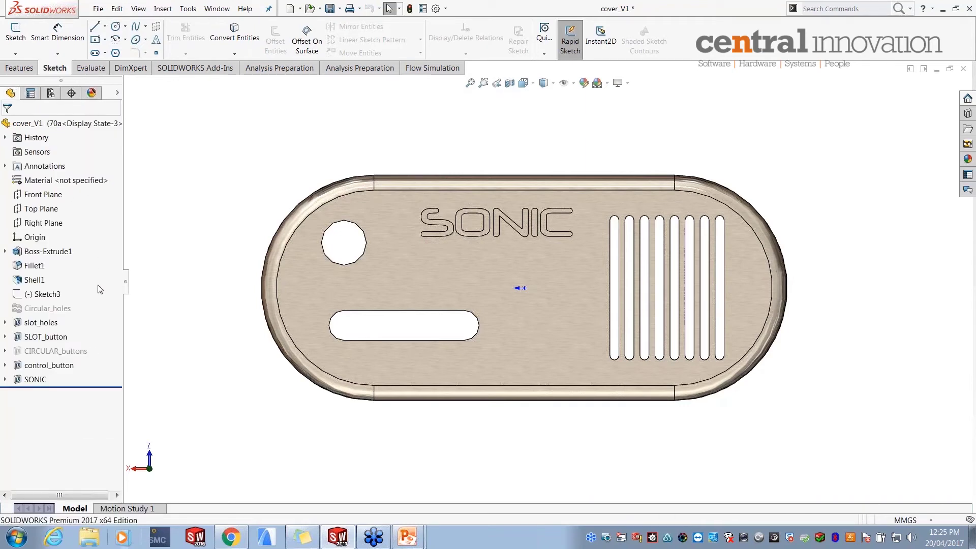
click(45, 337)
click(92, 328)
click(56, 351)
click(120, 321)
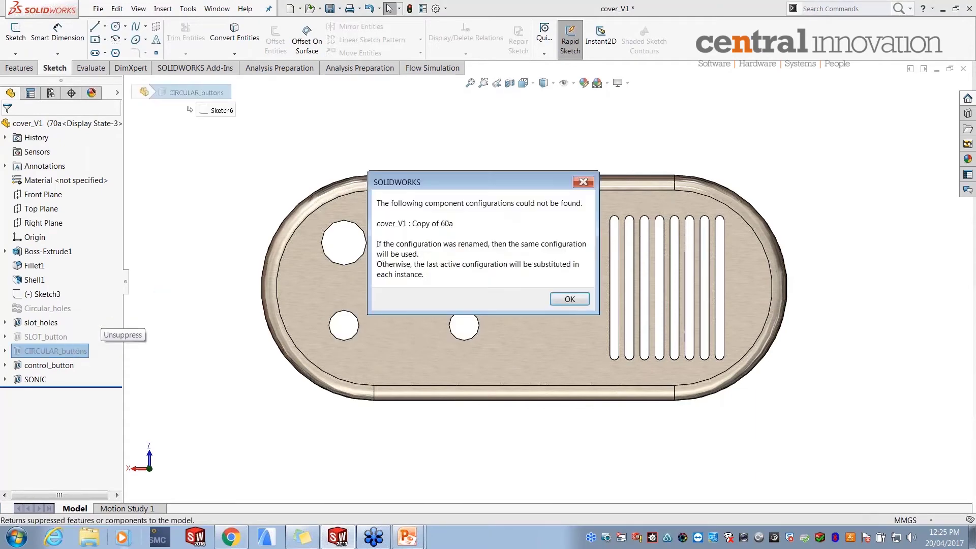
click(576, 299)
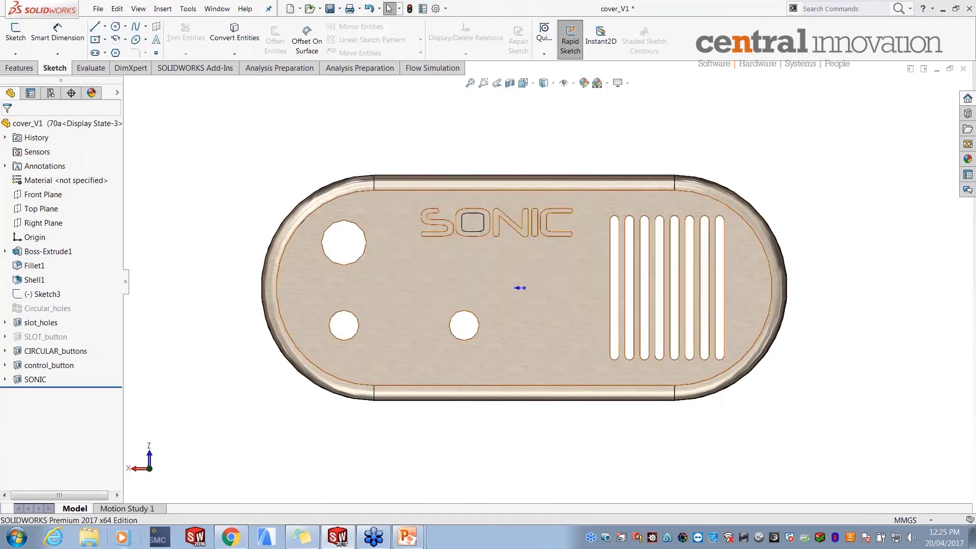
- Activate configurations 50a, 60a and 70a in turn to compare the cover variants
click(50, 93)
double_click(71, 146)
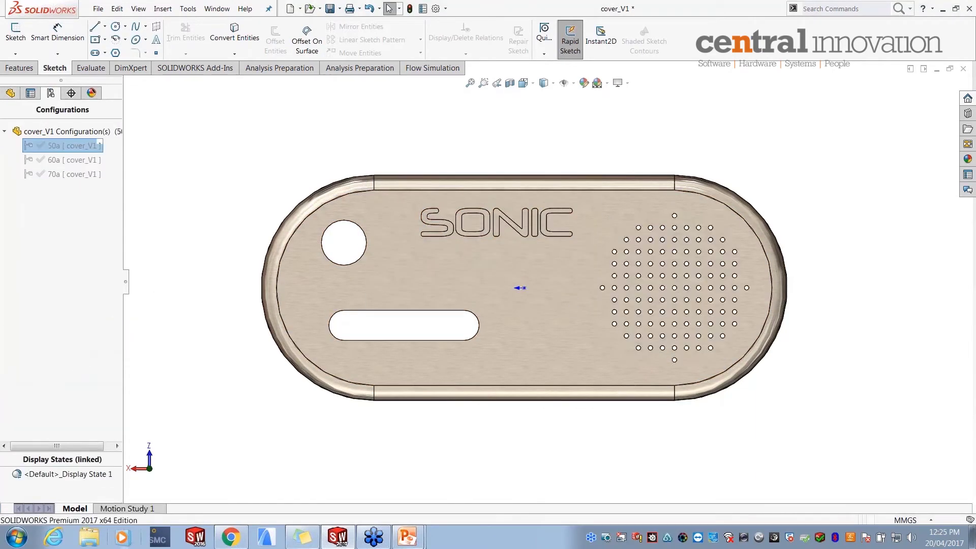
double_click(60, 161)
double_click(60, 174)
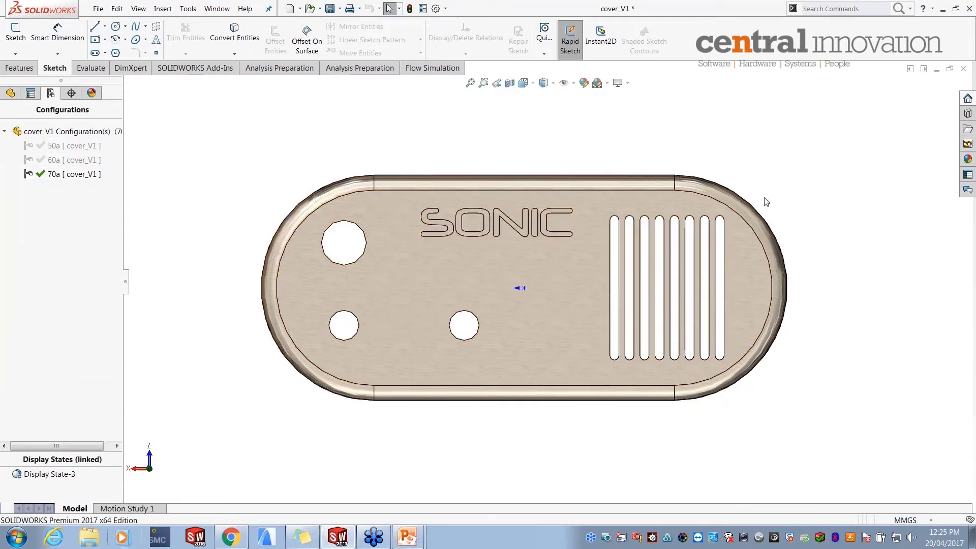
- Switch to the PowerPoint slide show to check the A and B cover variants, and return to the part
click(409, 537)
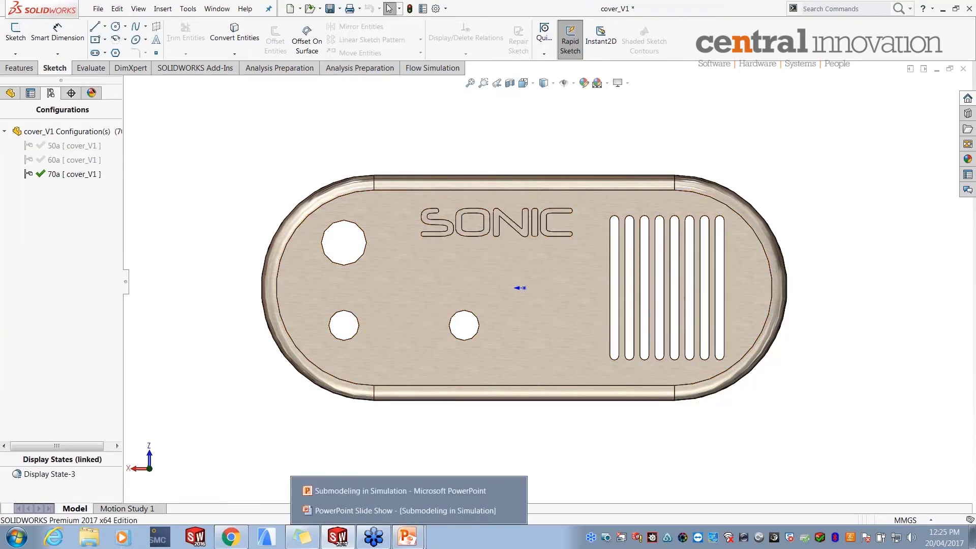
key(alt+Tab)
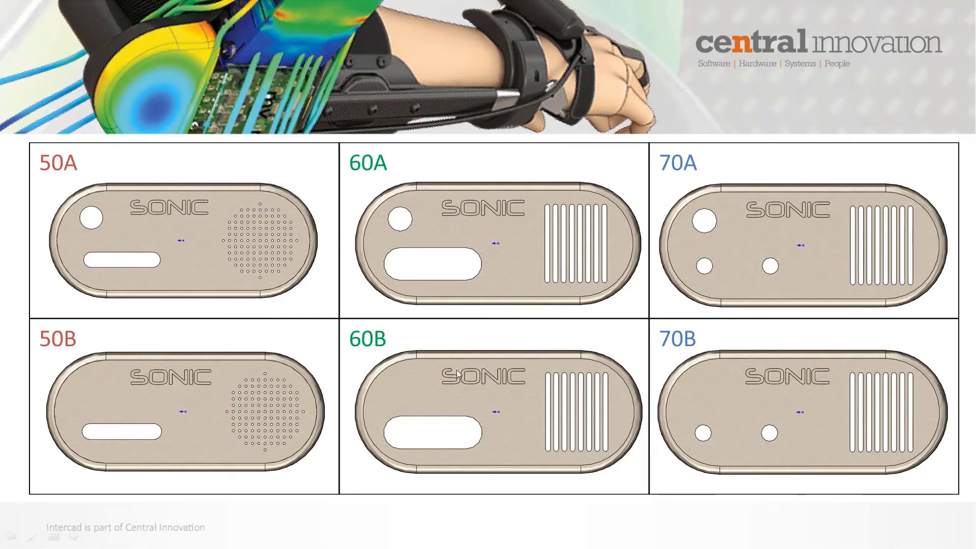
key(alt+Tab)
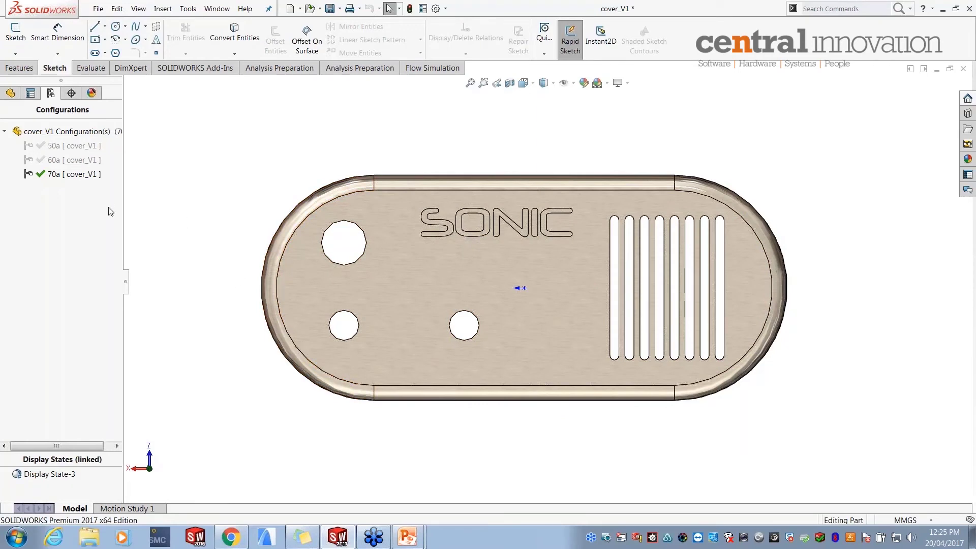
- Add a derived configuration named 70b under configuration 70a
right_click(67, 176)
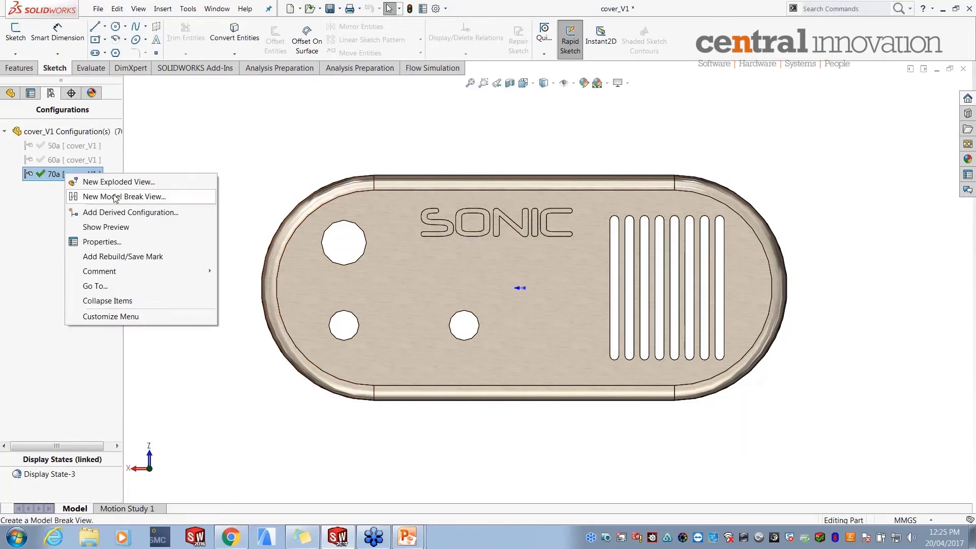
click(136, 213)
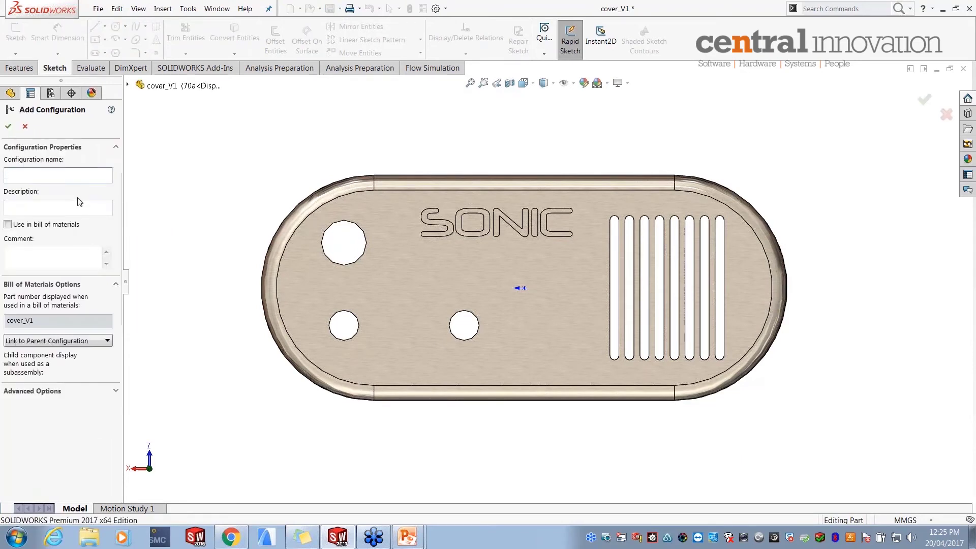
text(70b)
click(8, 127)
- Add a derived configuration named 60b under configuration 60a
right_click(66, 163)
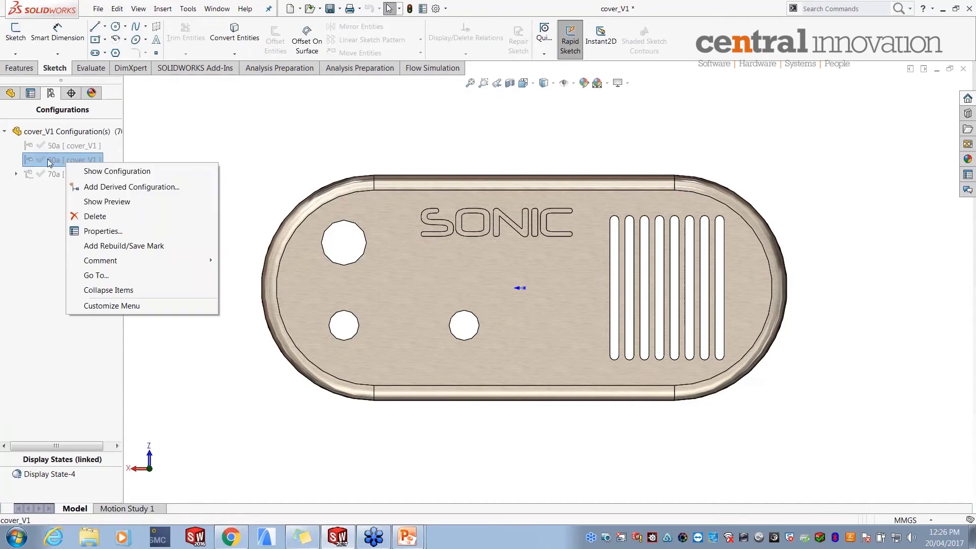
click(122, 187)
text(60b)
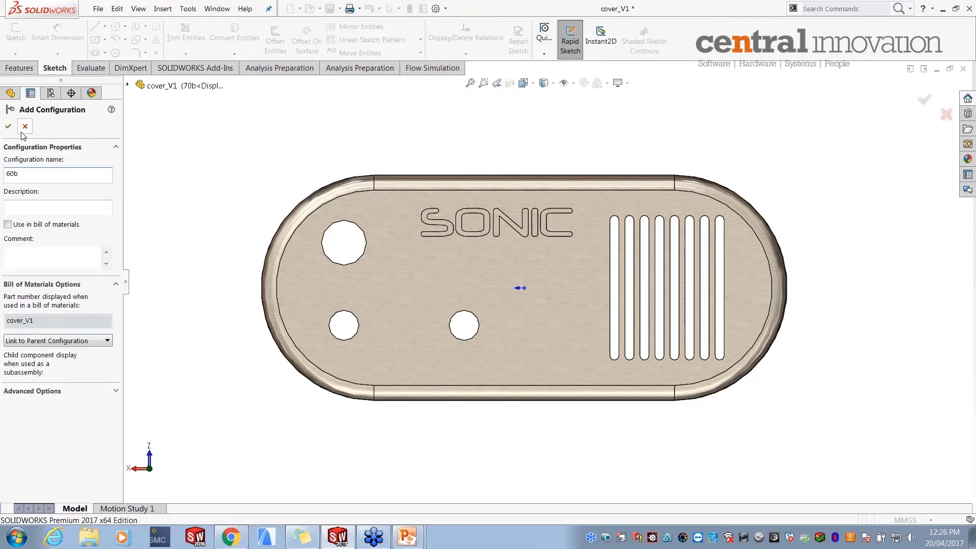
click(8, 126)
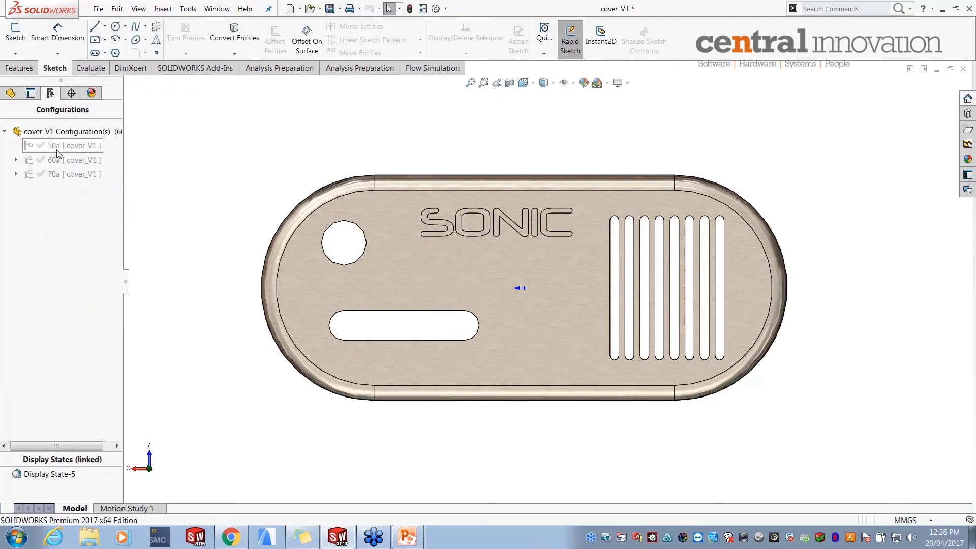
- Add a derived configuration named 50b under configuration 50a
right_click(56, 148)
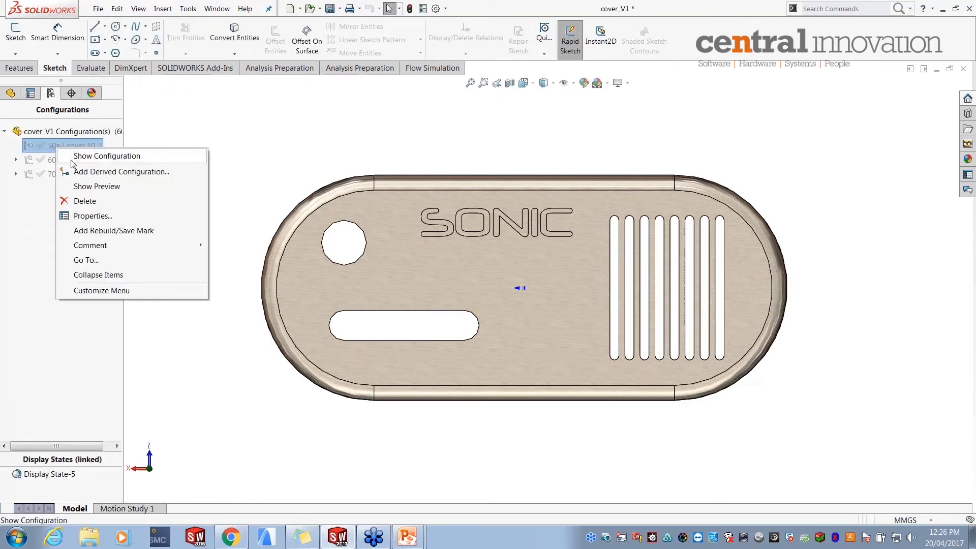
click(95, 172)
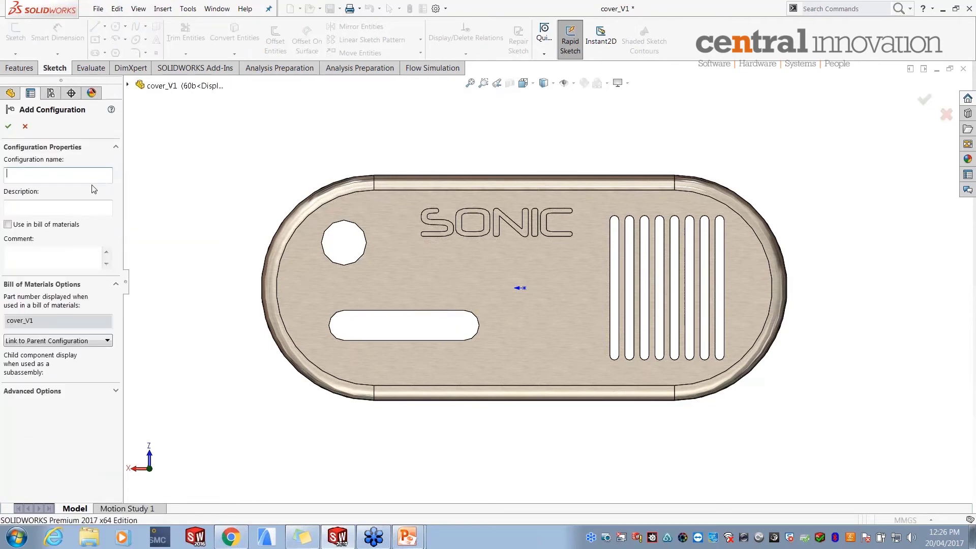
text(50b)
key(Return)
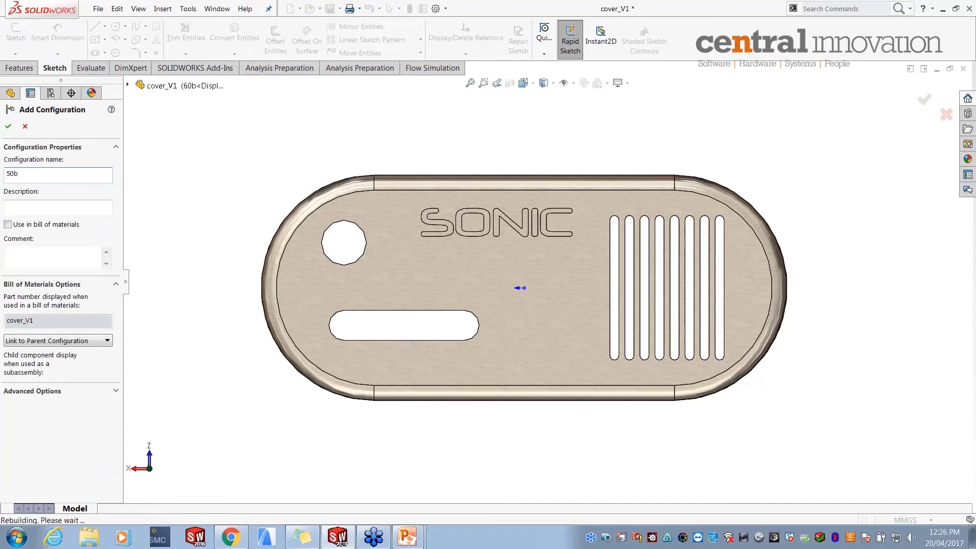
- Expand the parent configurations and activate derived configurations 60b and 50b in turn to examine their cover geometry
click(16, 174)
click(16, 202)
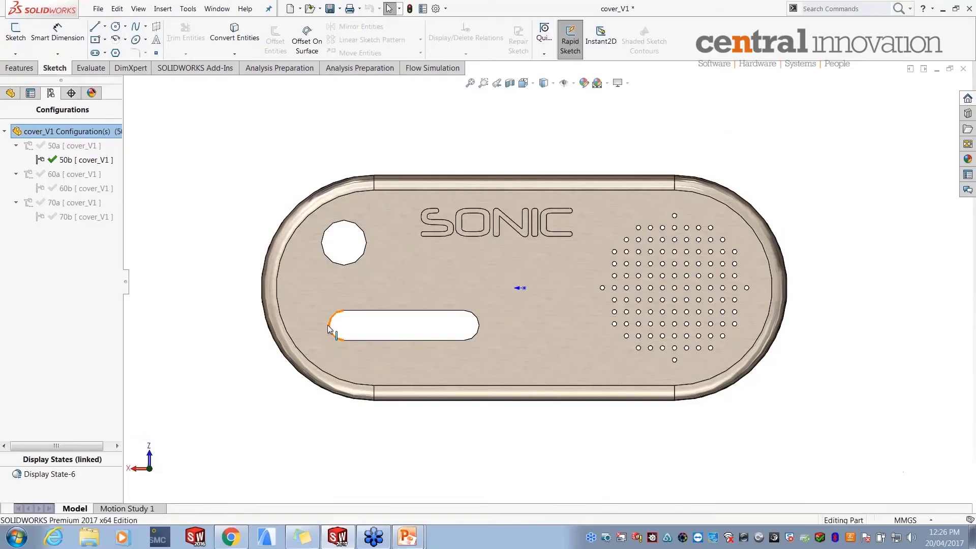
double_click(82, 218)
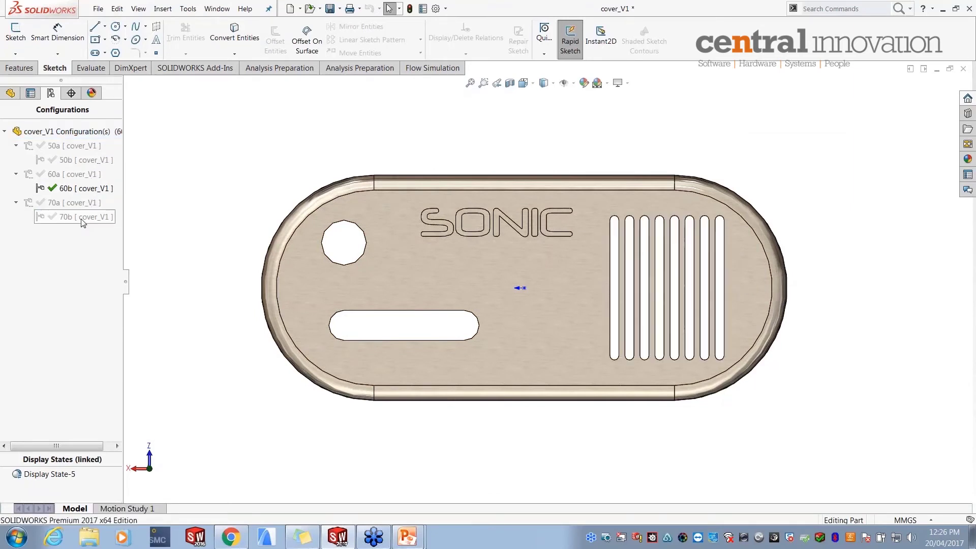
double_click(101, 161)
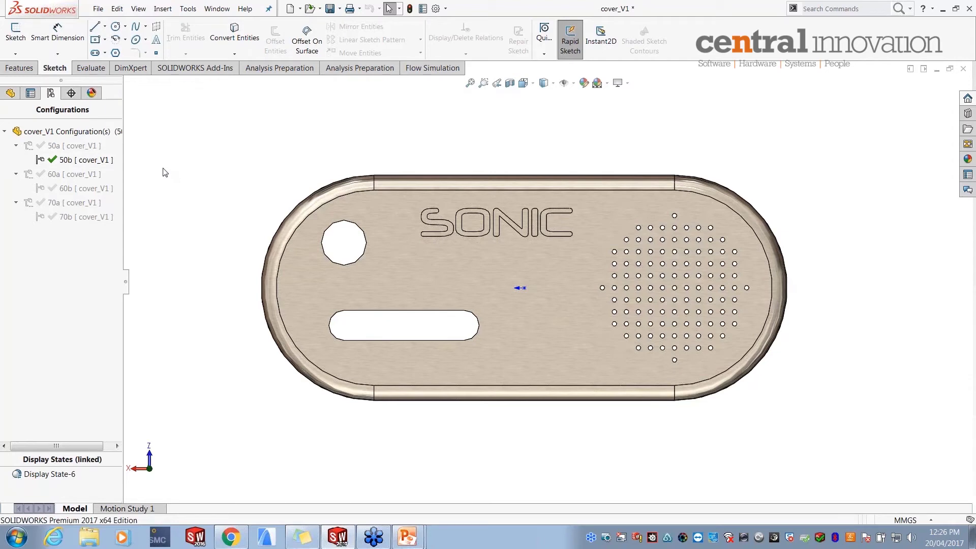
- Configure the control_button feature so that it is suppressed in configurations 50b, 60b and 70b
click(7, 95)
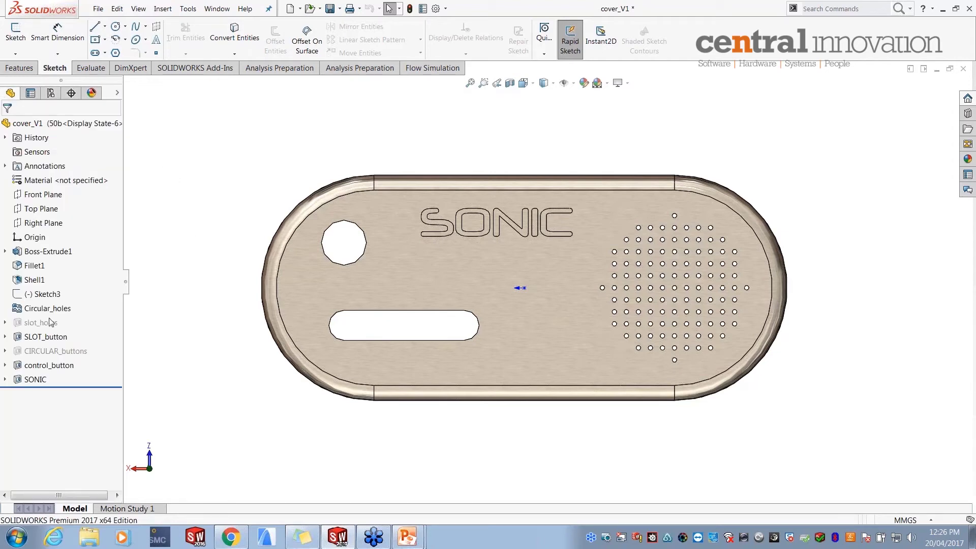
mouse_move(239, 310)
middle_down()
mouse_move(248, 308)
mouse_move(239, 308)
middle_up()
click(56, 365)
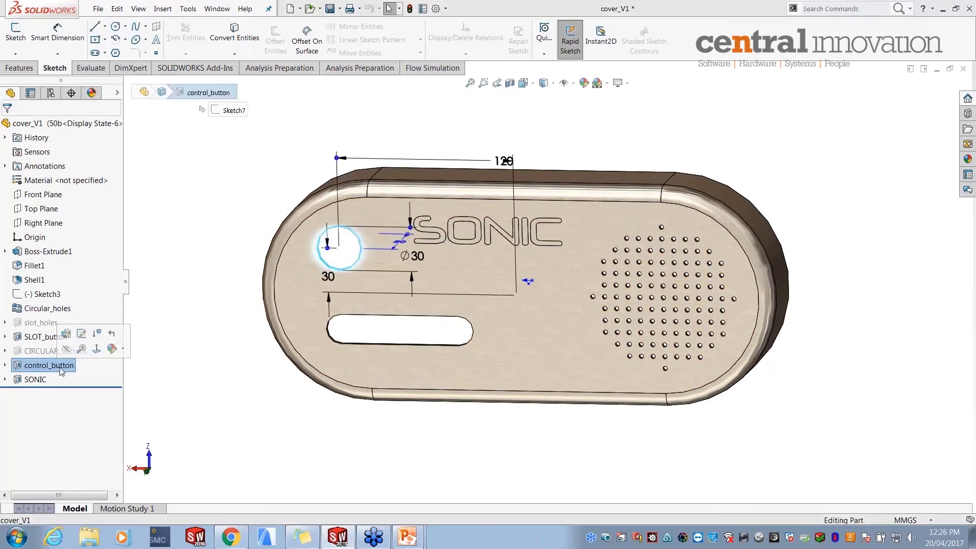
right_click(60, 367)
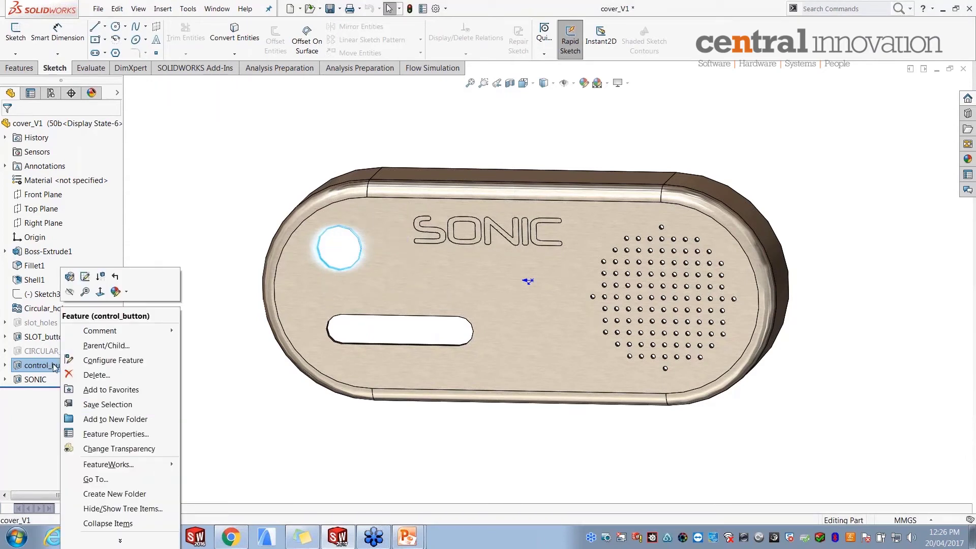
click(118, 361)
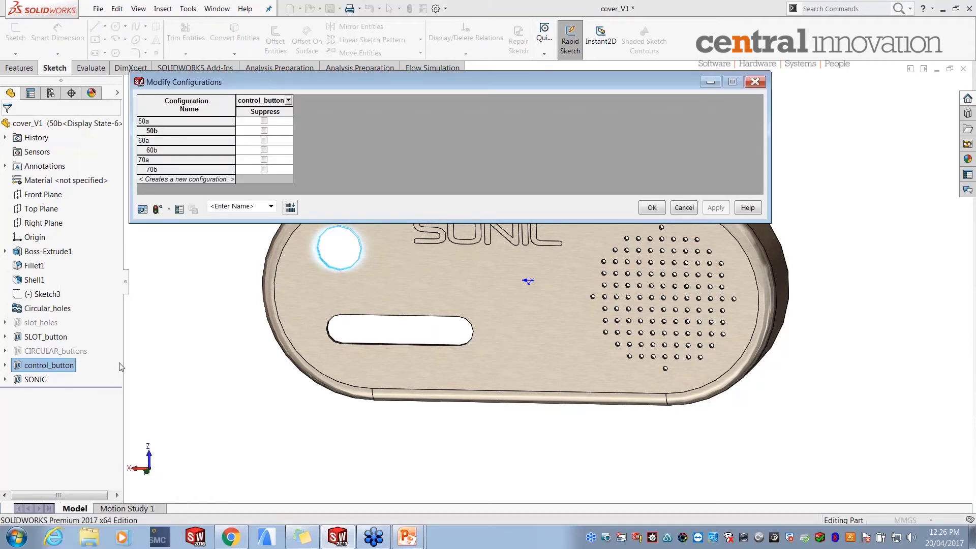
drag(769, 222, 820, 244)
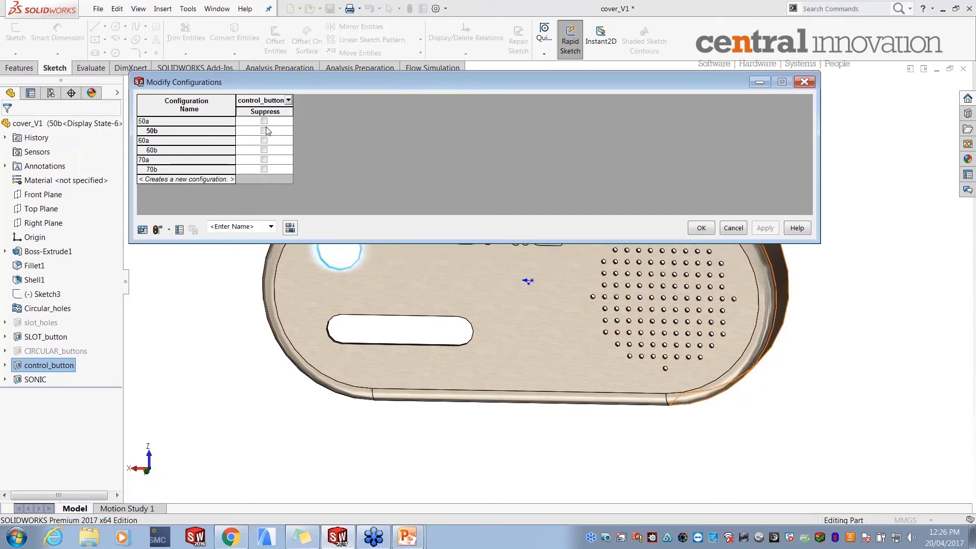
drag(291, 87, 306, 139)
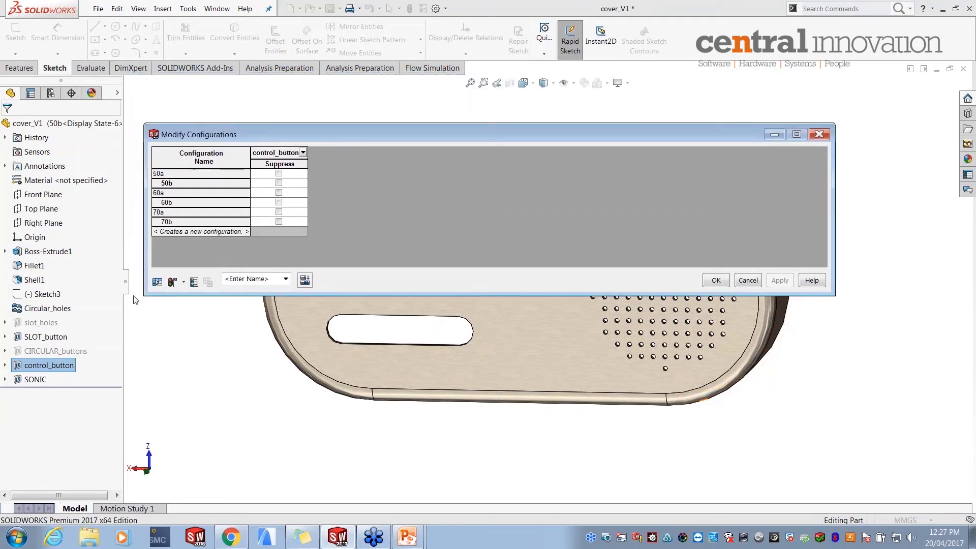
click(278, 183)
click(279, 202)
click(278, 222)
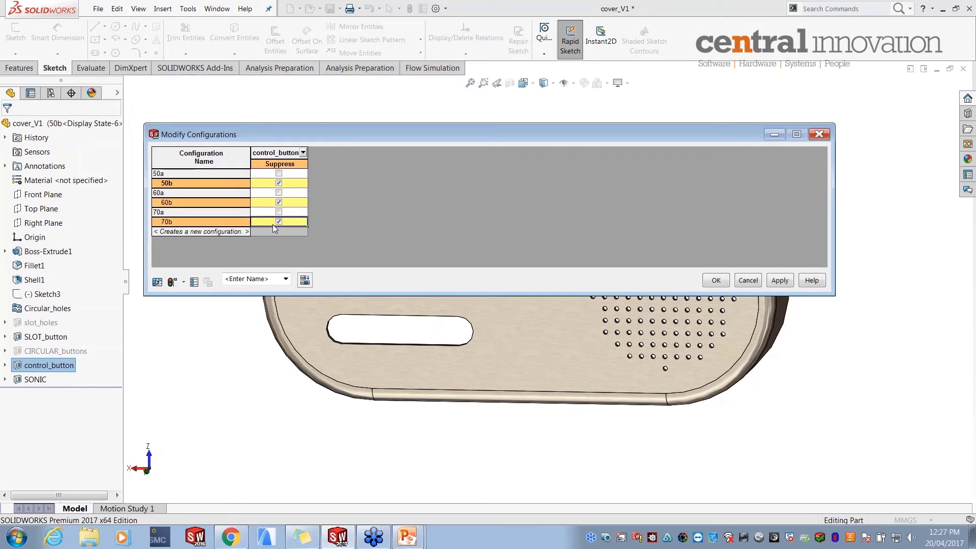
- Add Circular_holes, slot_holes, SLOT_button and CIRCULAR_buttons to the configuration table, and remove the D9 column
drag(322, 129, 307, 44)
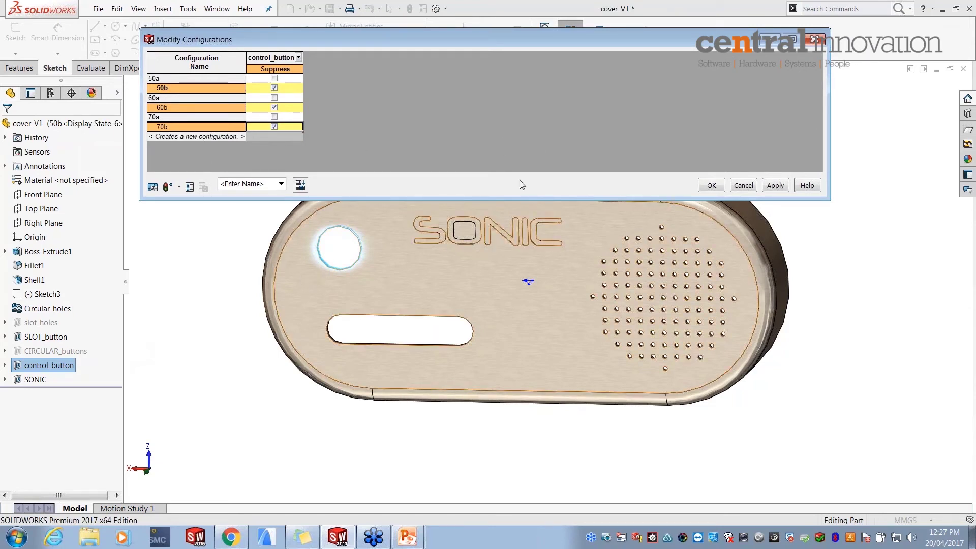
click(60, 309)
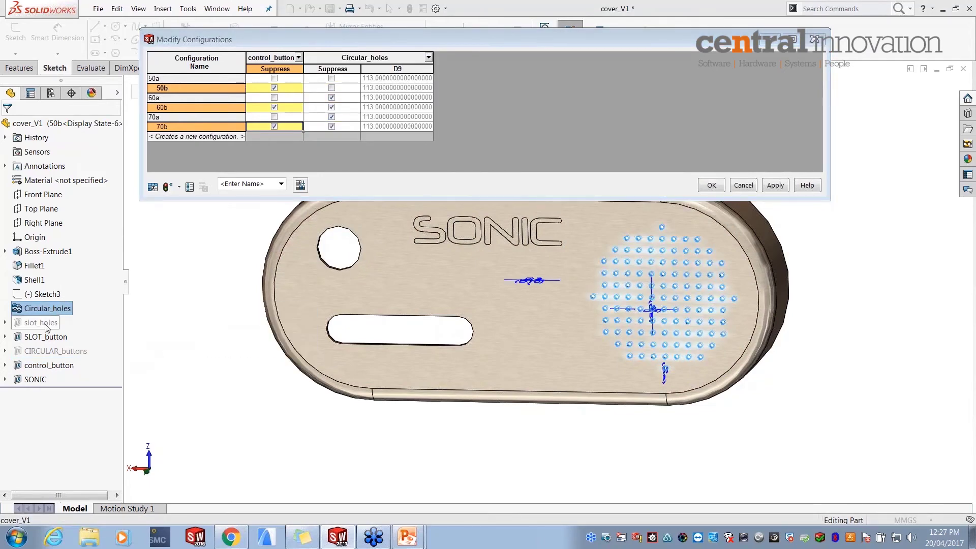
click(42, 323)
click(43, 351)
click(38, 381)
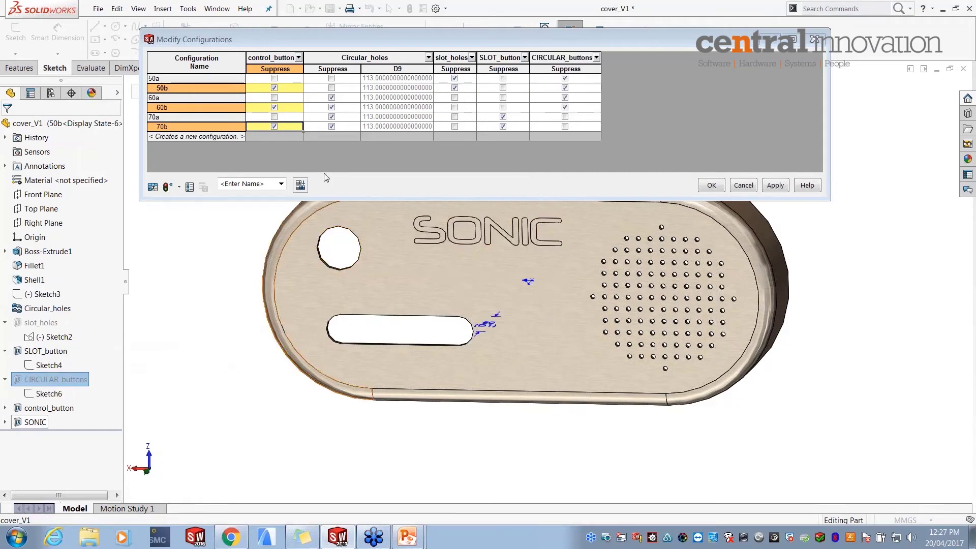
right_click(395, 66)
click(415, 87)
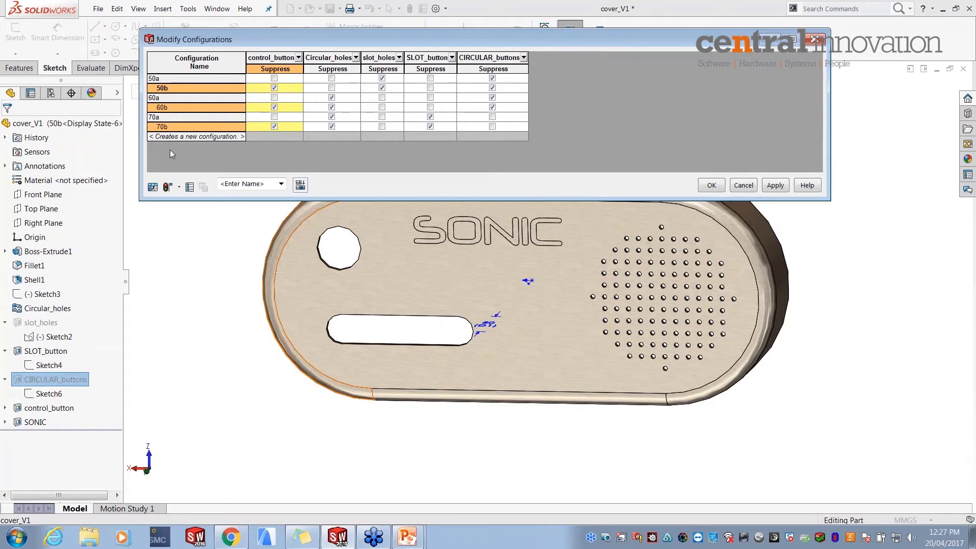
- Save the configuration table under the name config_setup and accept its suppression settings
drag(828, 199, 623, 194)
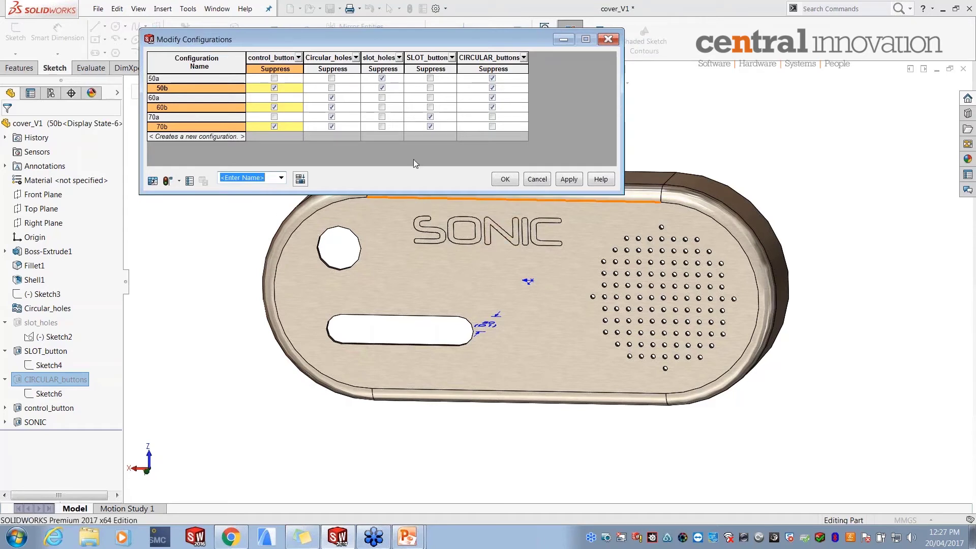
text(config_setup)
click(203, 181)
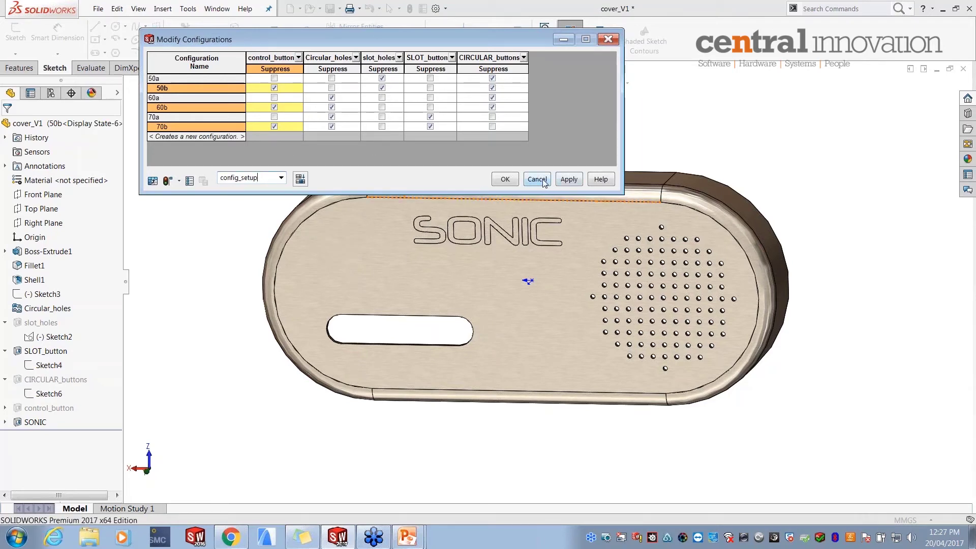
click(506, 179)
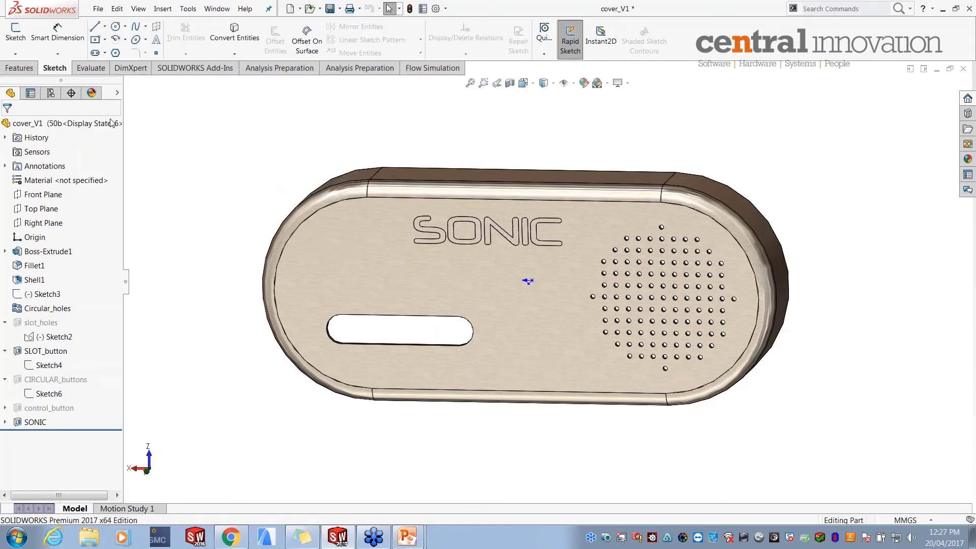
- Activate configurations 50a and 50b alternately to compare the cover with and without the control button hole
click(50, 92)
click(75, 162)
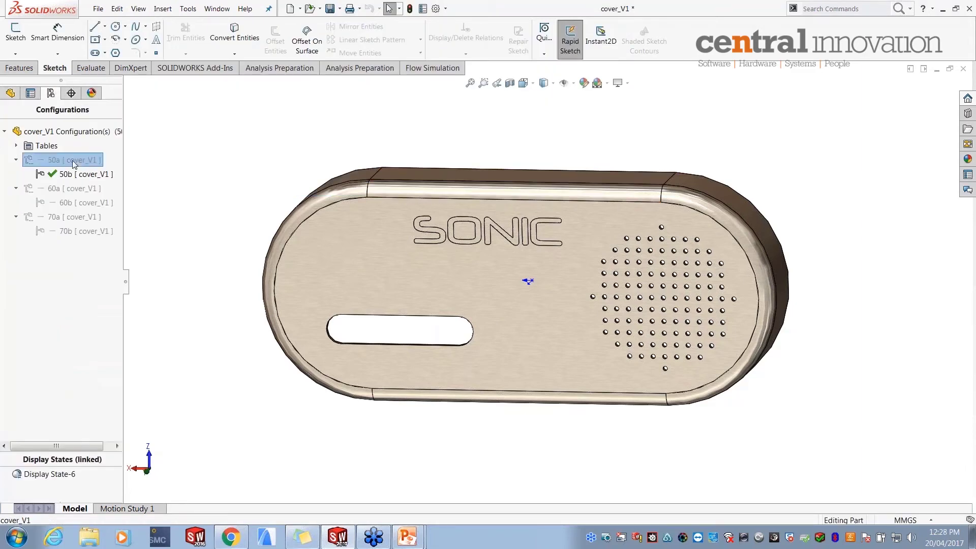
double_click(74, 161)
double_click(79, 175)
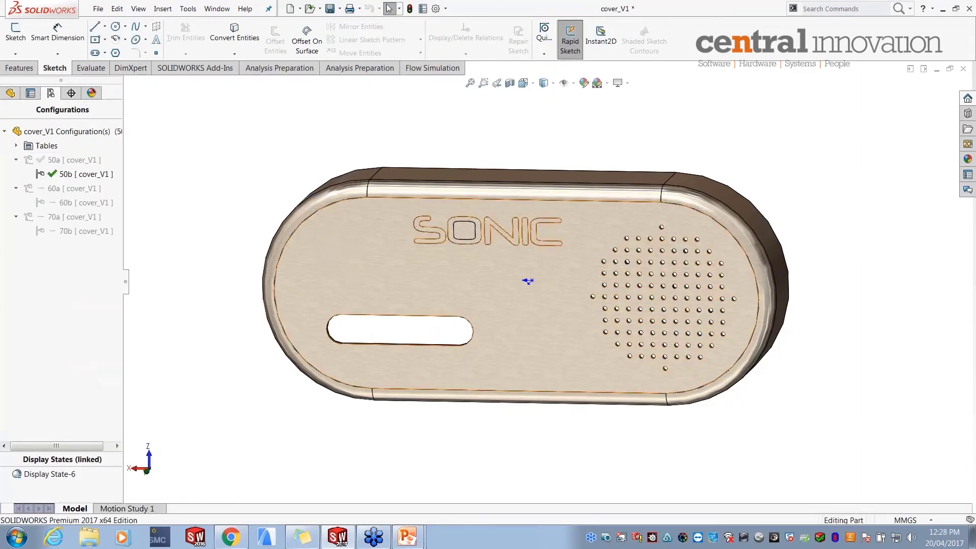
double_click(64, 160)
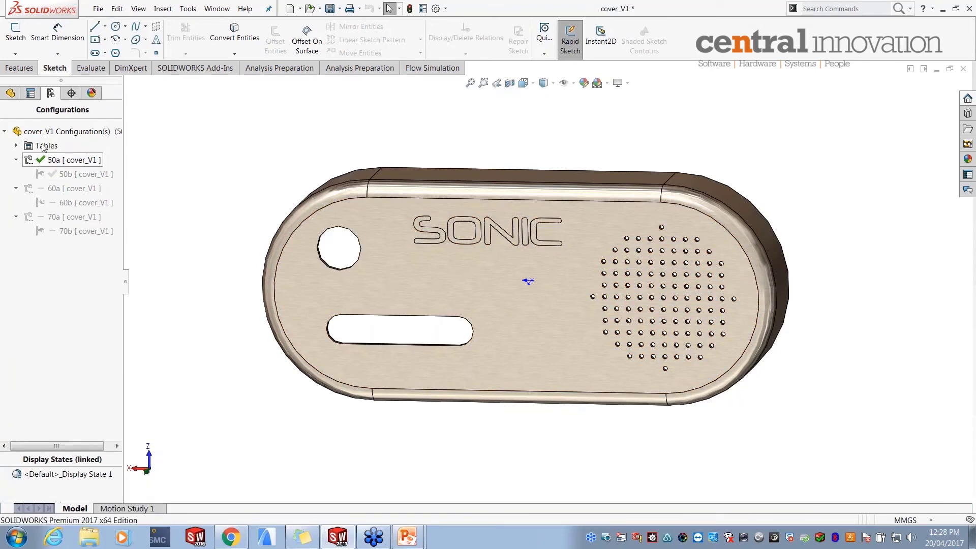
- Reopen the saved config_setup table and check the cover variants on the PowerPoint overview slide
click(54, 147)
click(17, 146)
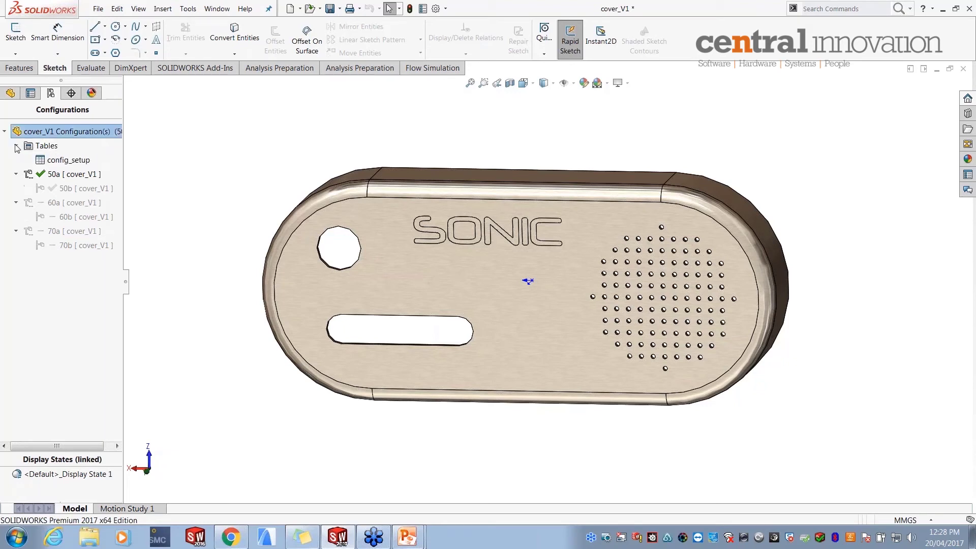
double_click(68, 161)
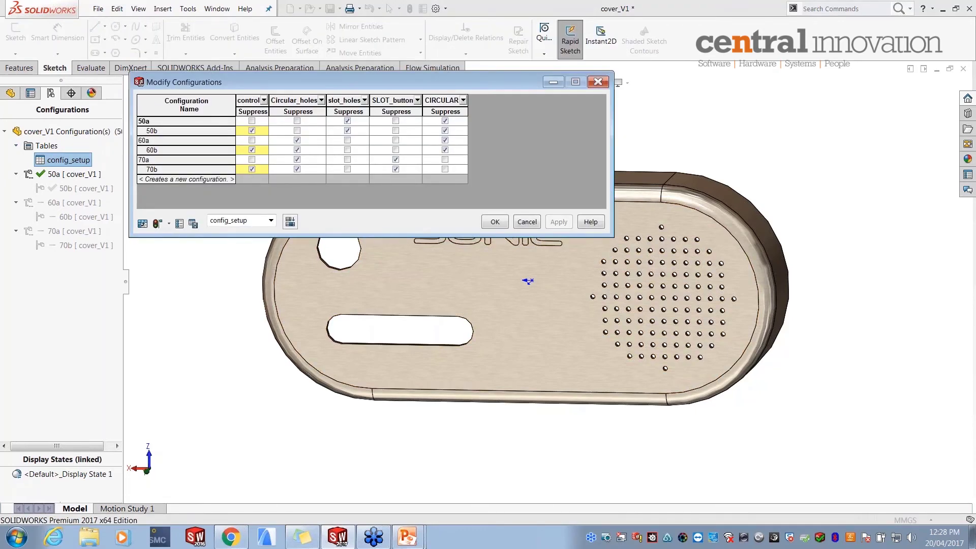
click(308, 471)
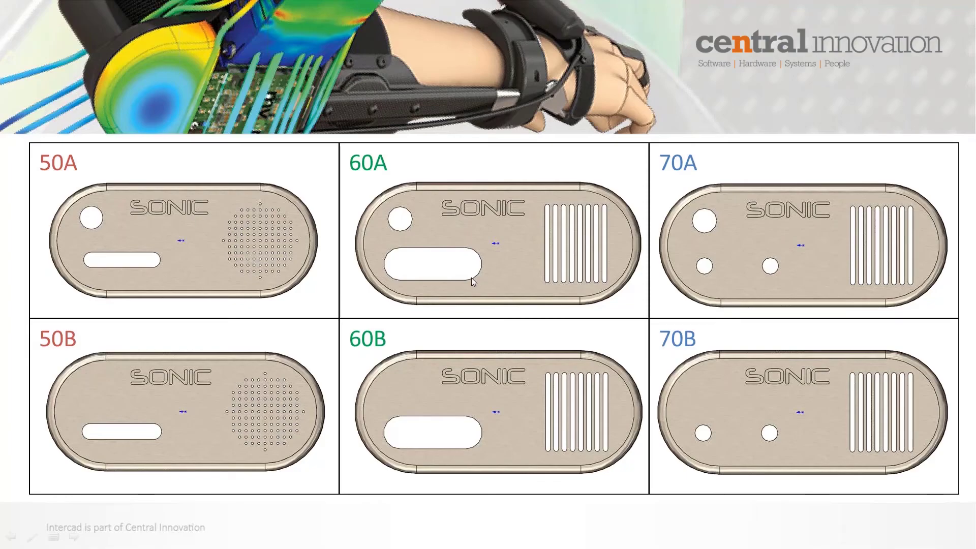
key(alt+Tab)
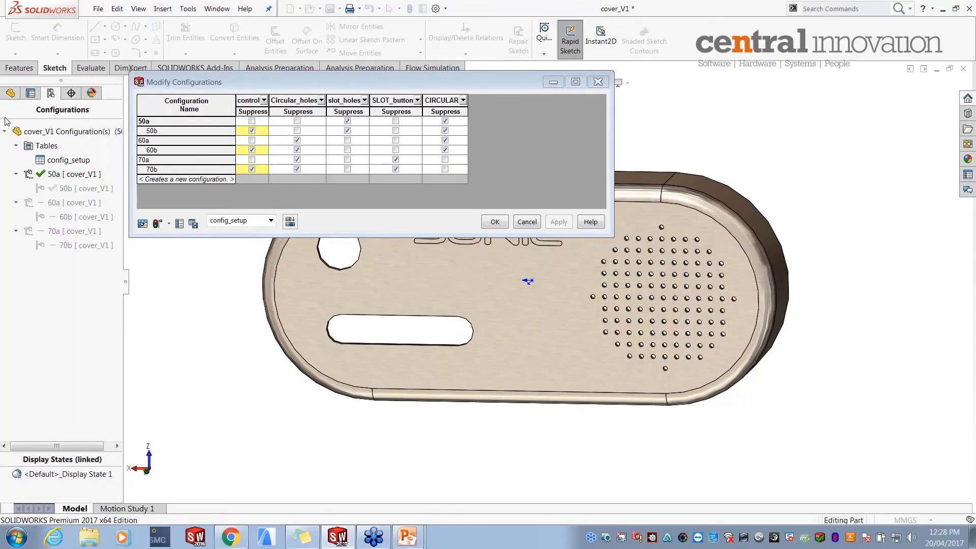
- Add the BUTTON_W dimension of SLOT_button's Sketch4 to the configuration table, remove Sketch4's Suppress column, and save the table view
click(10, 93)
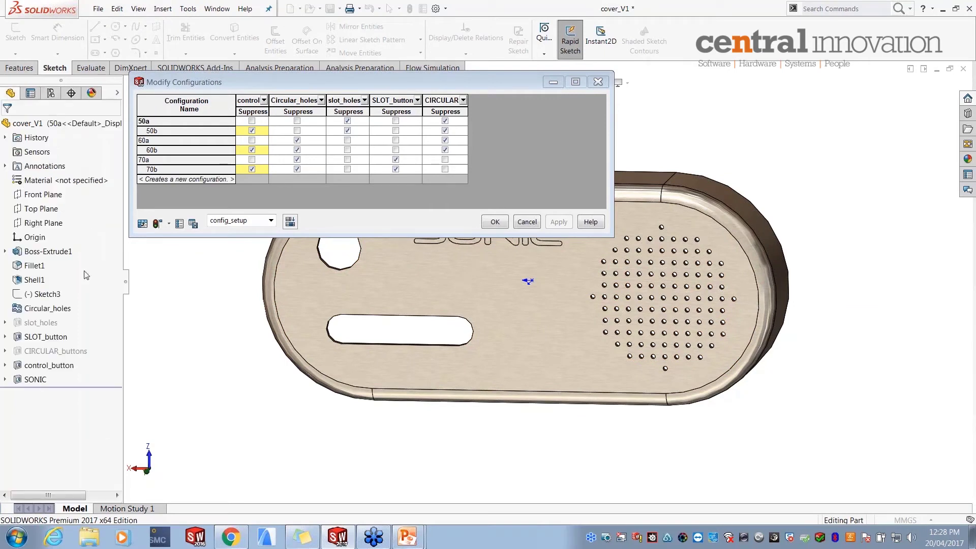
click(5, 336)
double_click(44, 353)
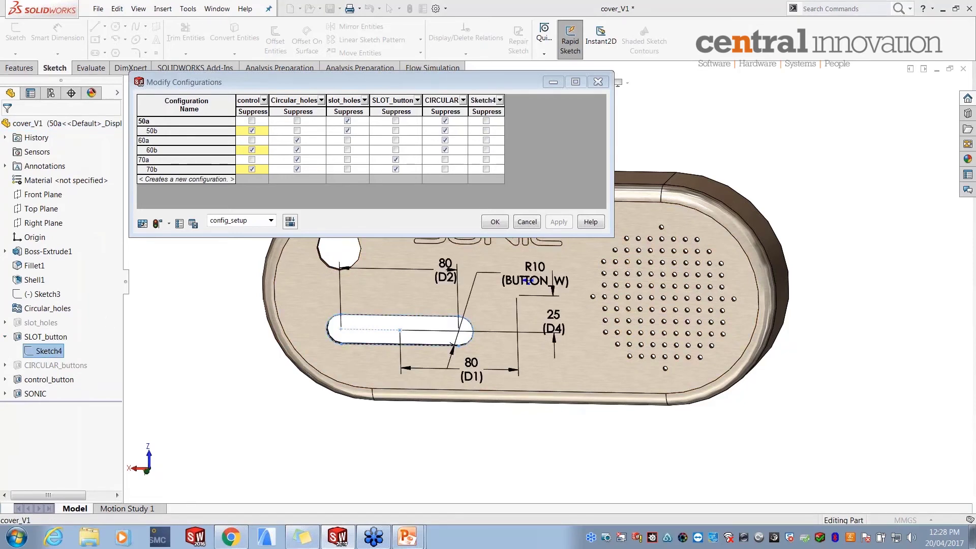
double_click(543, 275)
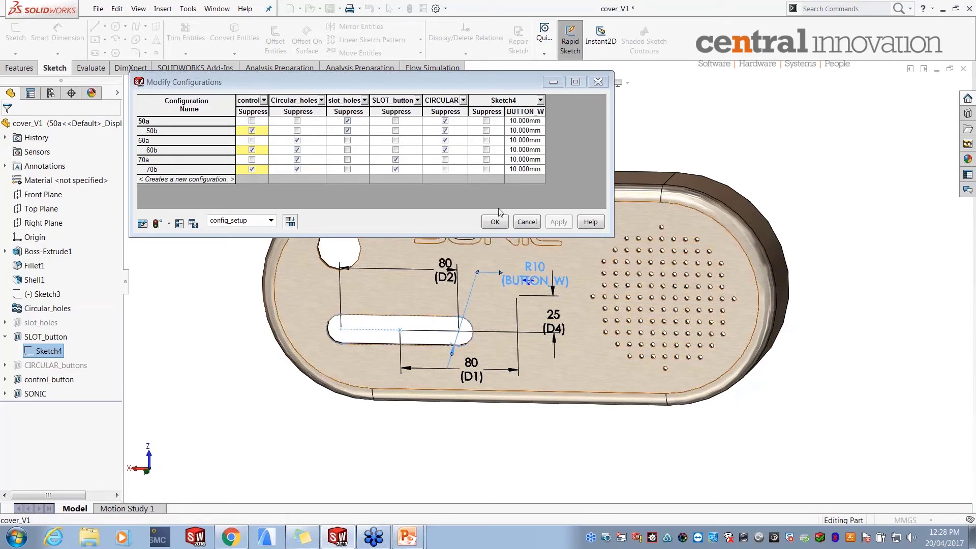
right_click(482, 110)
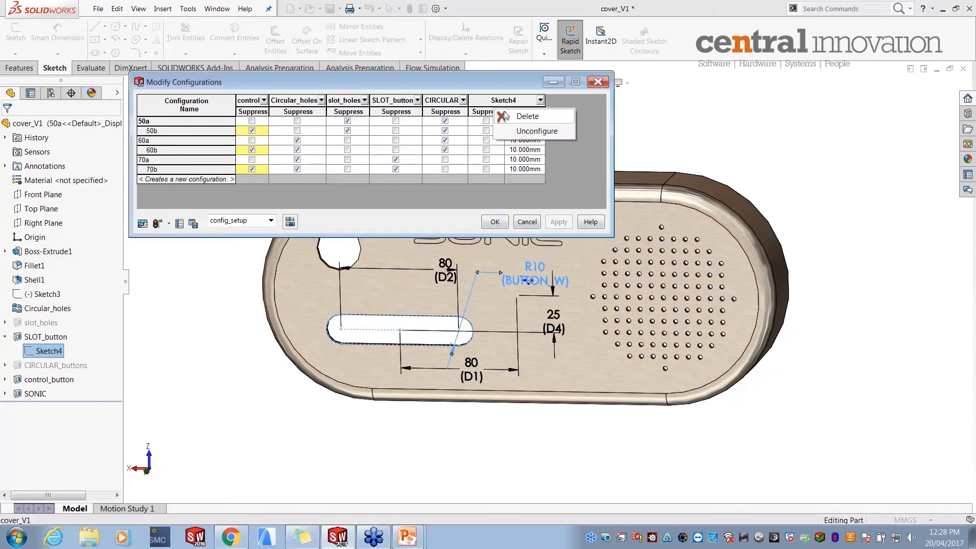
click(455, 198)
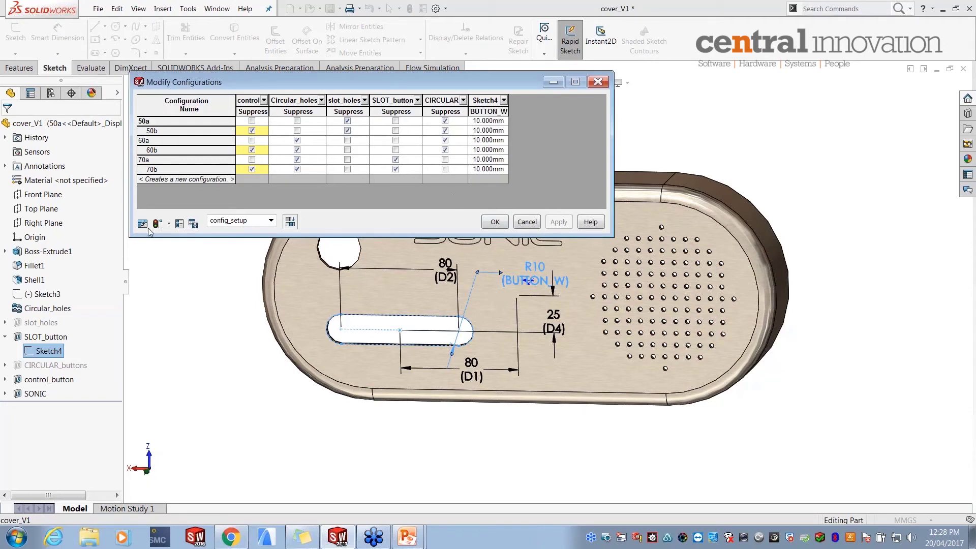
click(192, 224)
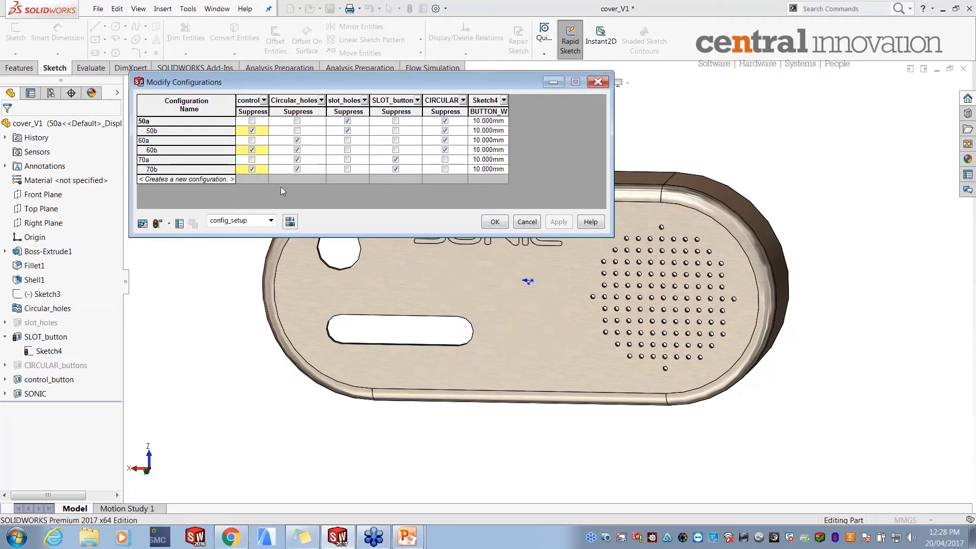
- Check the 60A and 60B slots on the PowerPoint overview slide and set BUTTON_W to 20 mm for configurations 60a and 60b
click(407, 537)
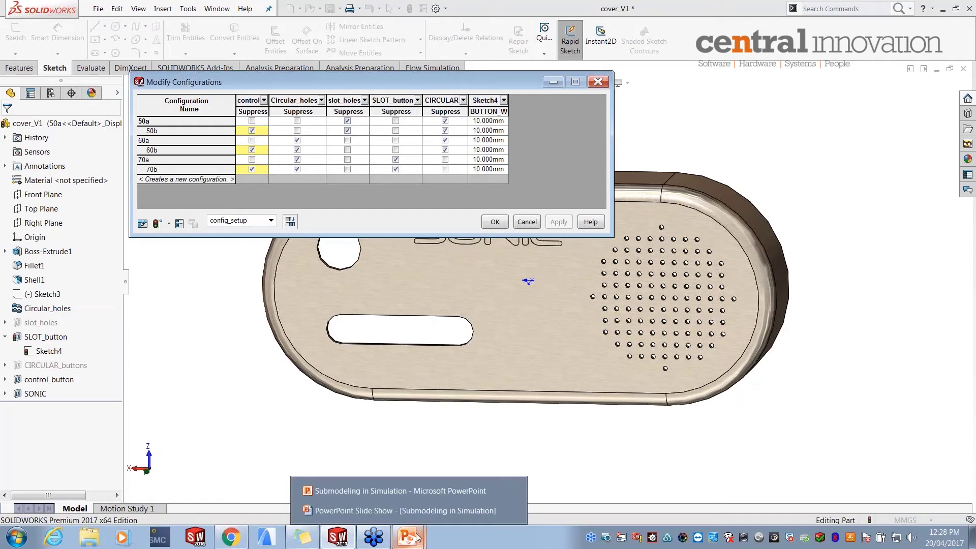
click(405, 510)
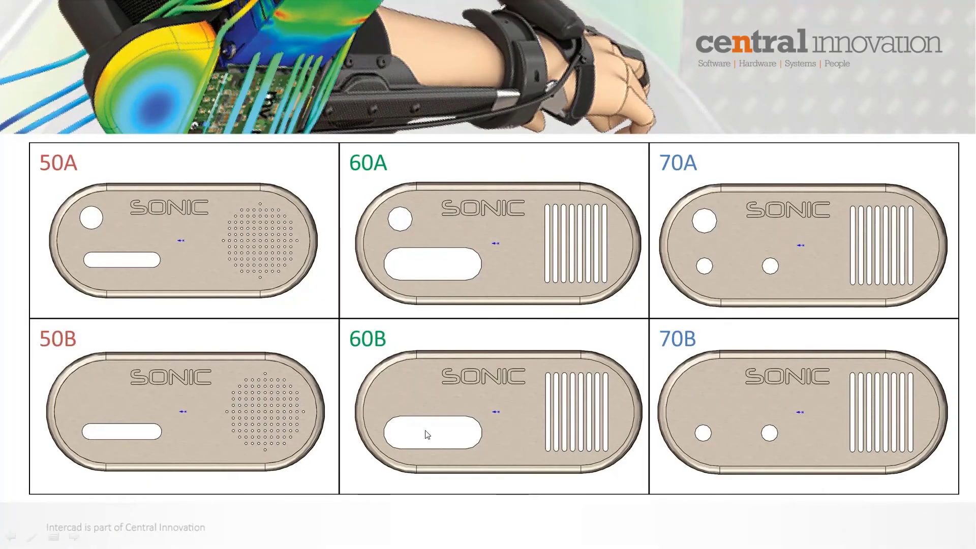
key(alt+Tab)
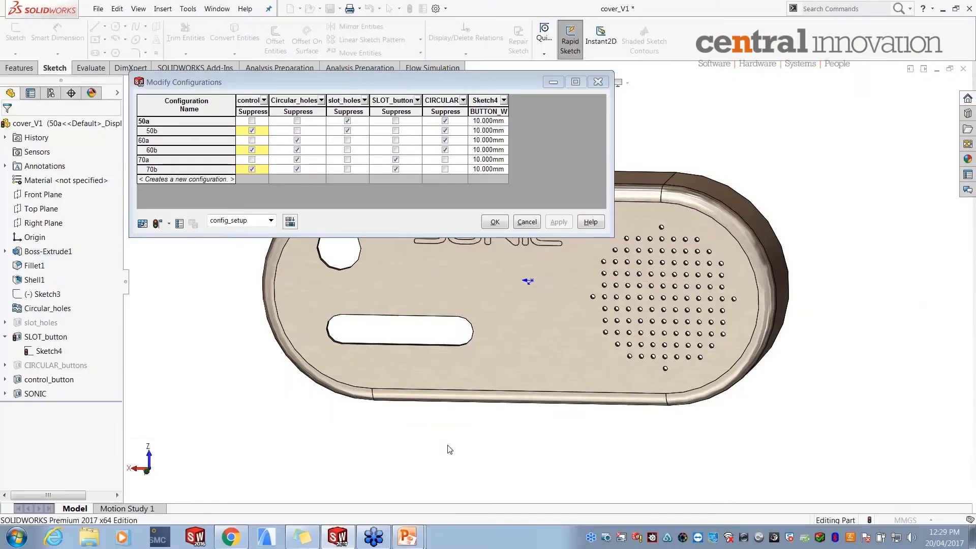
click(490, 141)
text(20)
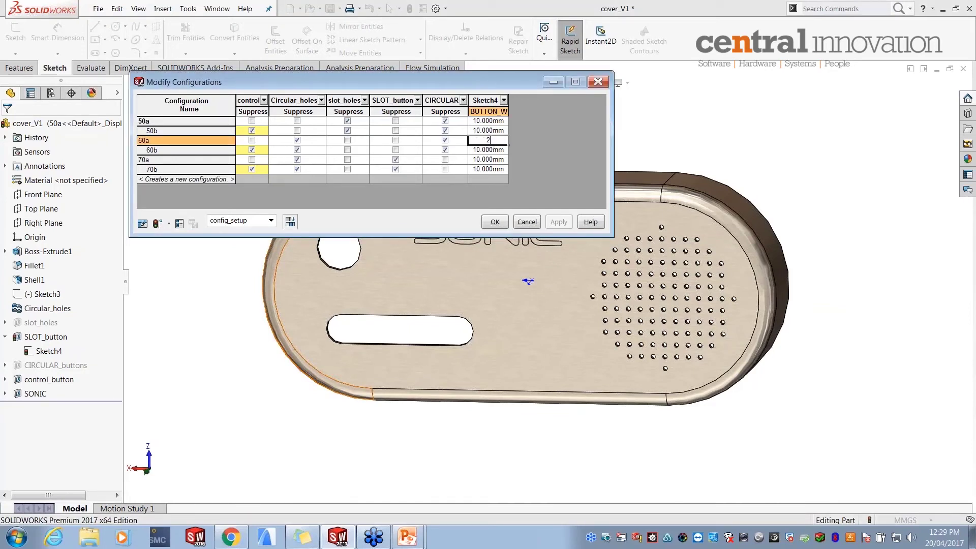
click(497, 151)
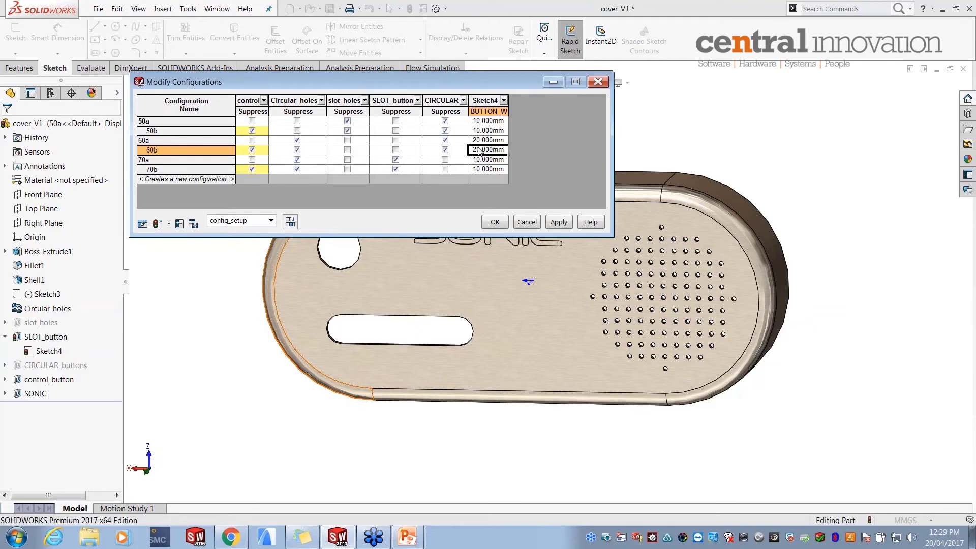
click(498, 223)
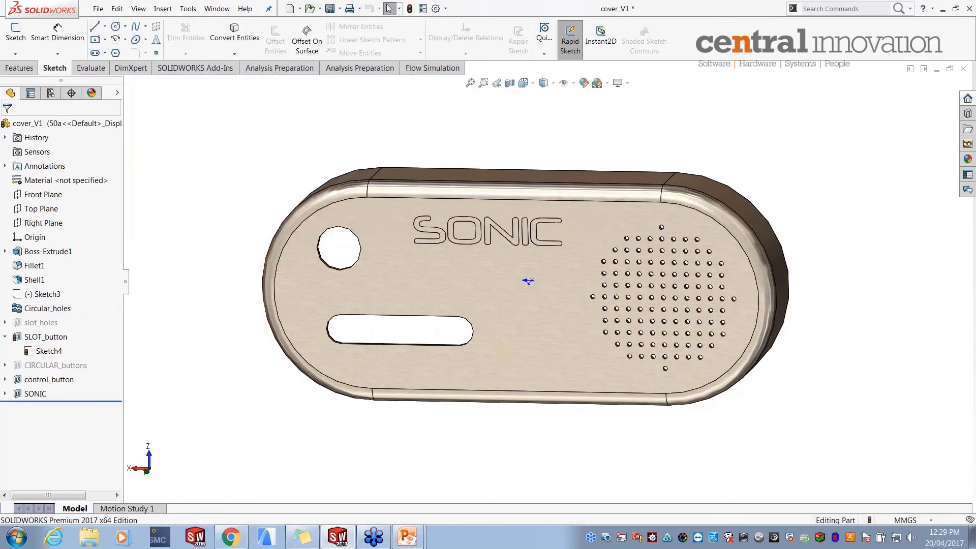
- Activate configuration 60a and then 50a to compare their button slots, and inspect the 50a cover from an angle
click(50, 94)
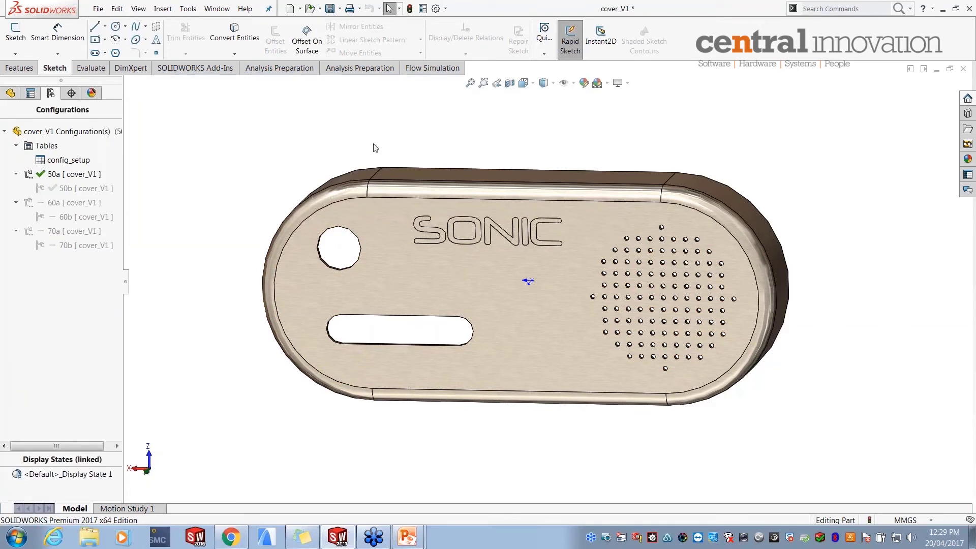
double_click(66, 202)
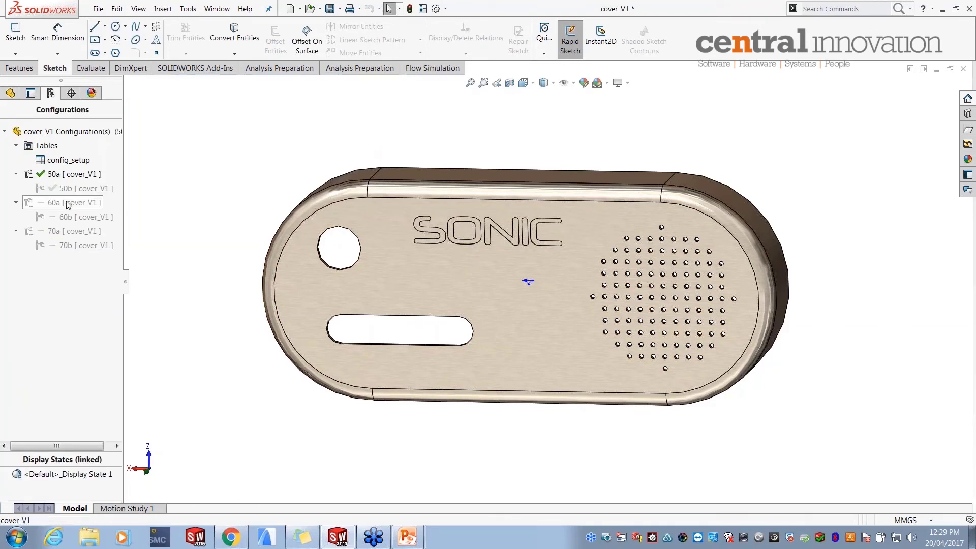
double_click(79, 175)
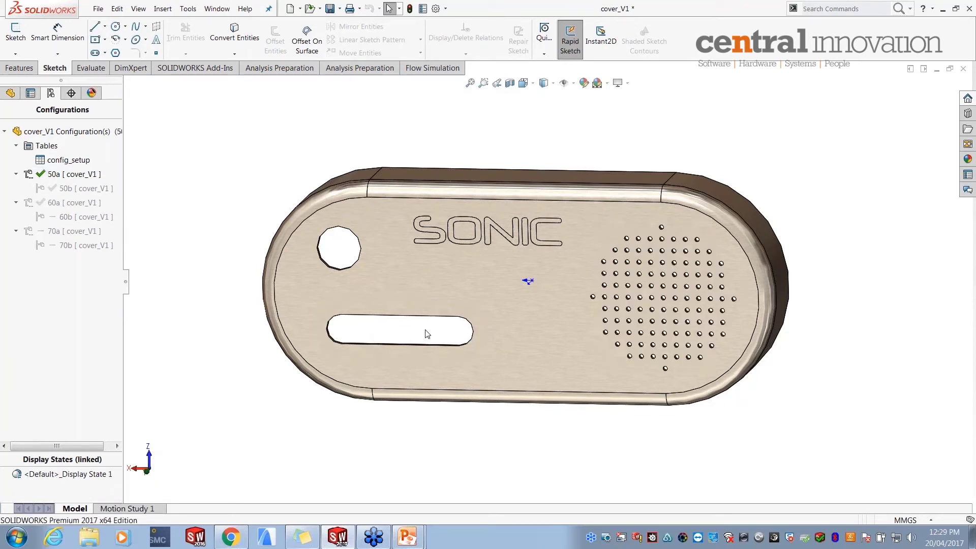
middle_drag(248, 252, 244, 281)
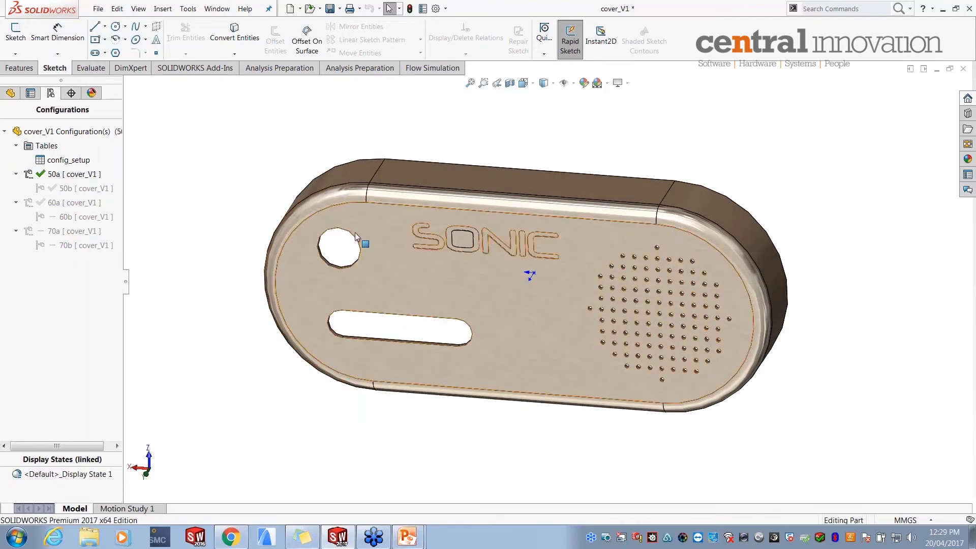
middle_drag(547, 193, 533, 212)
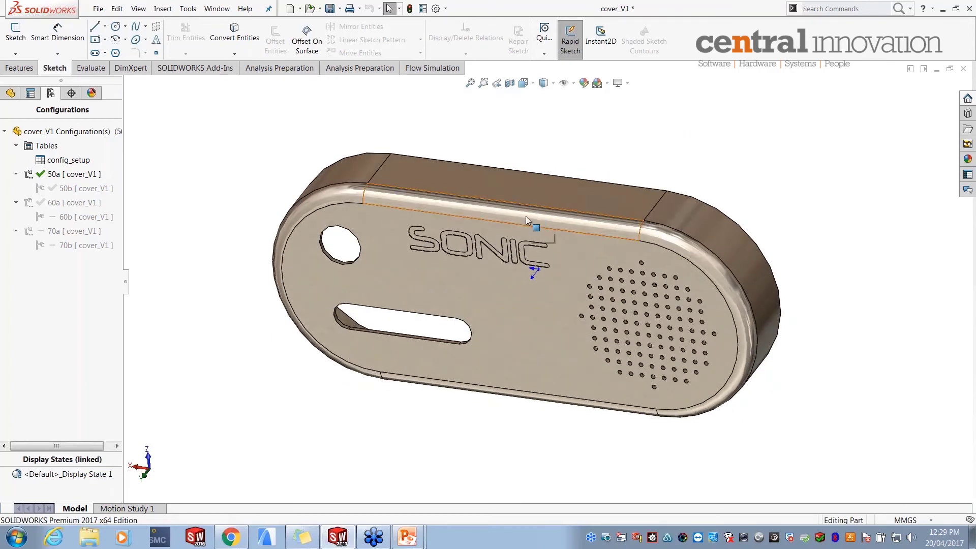
scroll(529, 216, down, 1)
scroll(593, 155, up, 3)
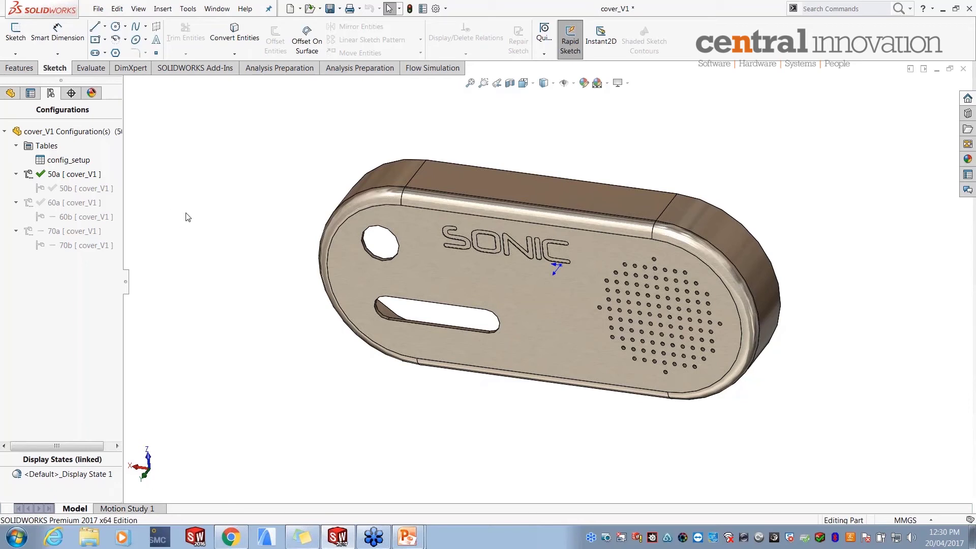
- Insert an auto-created design table that allows model edits to update it
click(75, 160)
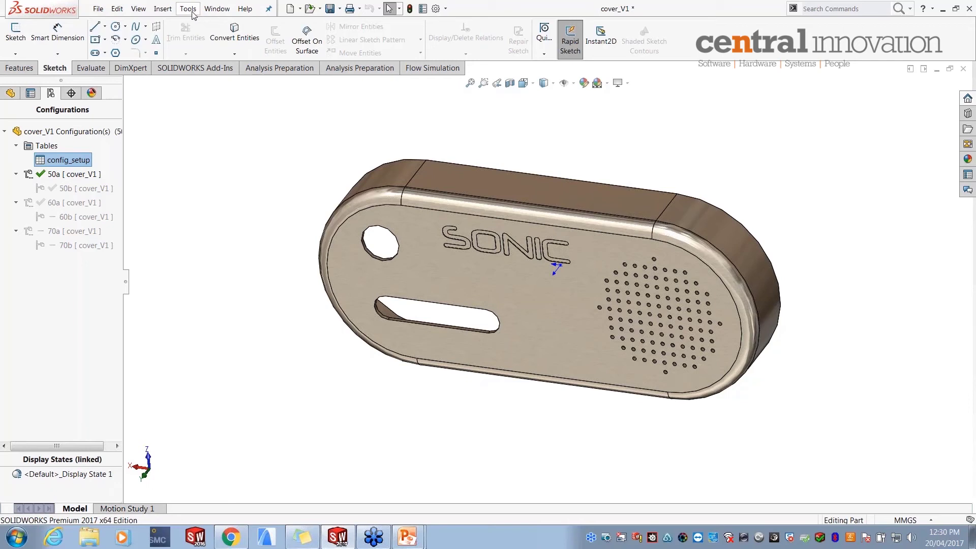
click(163, 9)
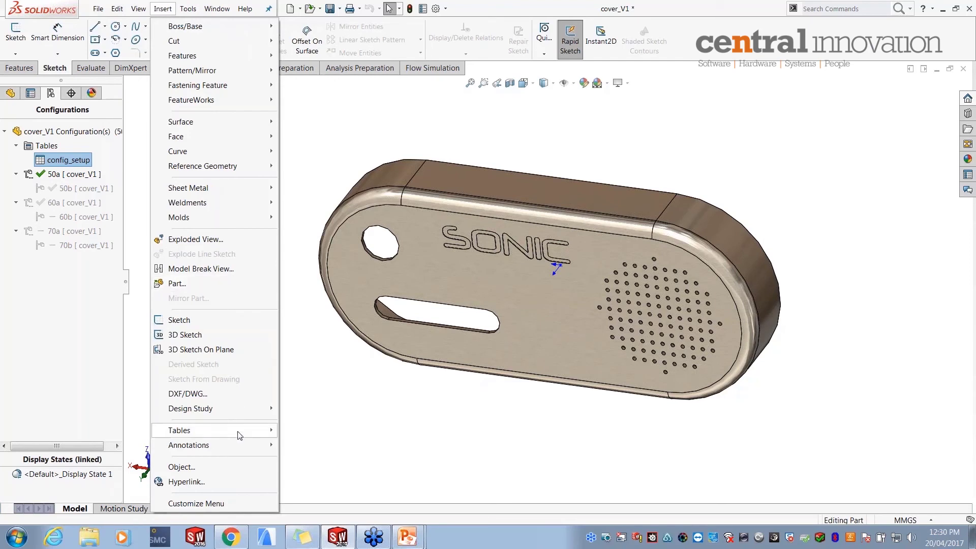
mouse_move(239, 432)
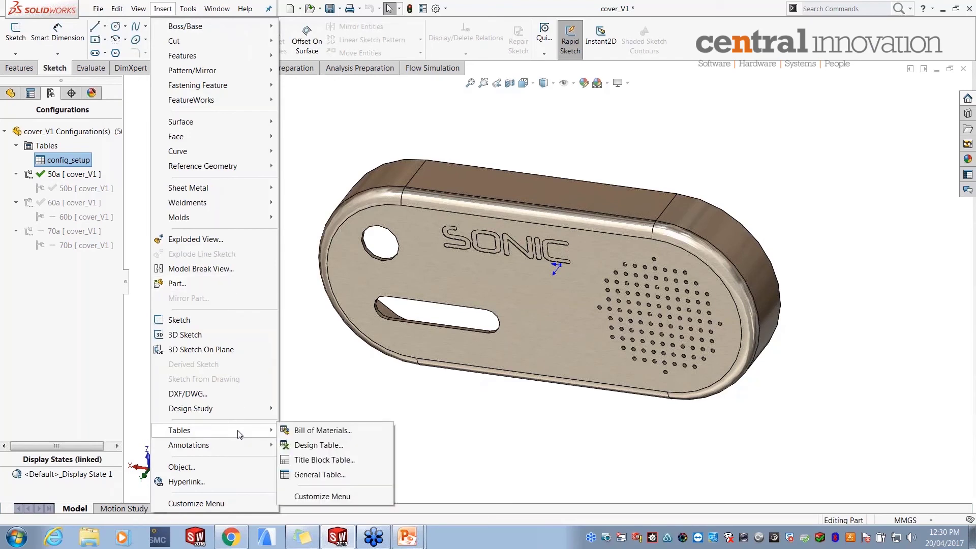
click(305, 445)
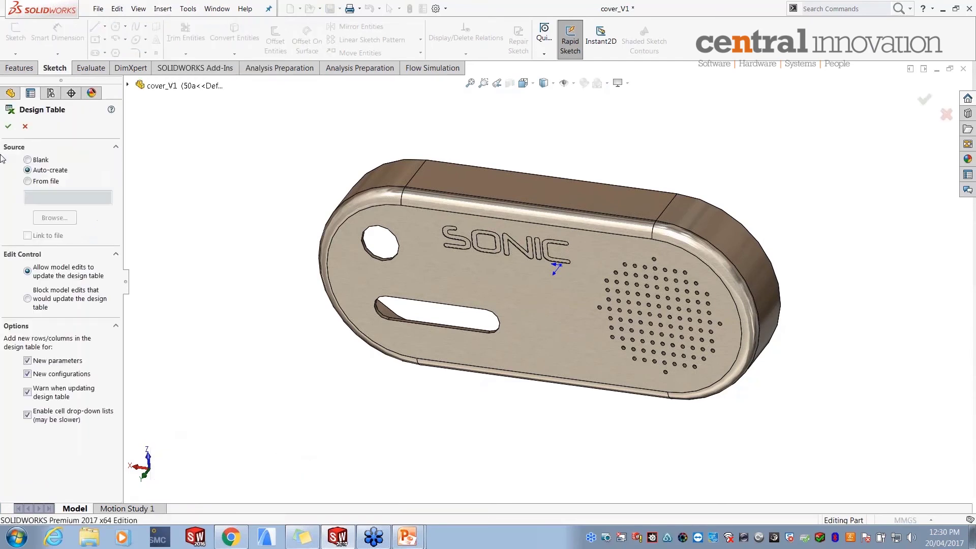
click(8, 126)
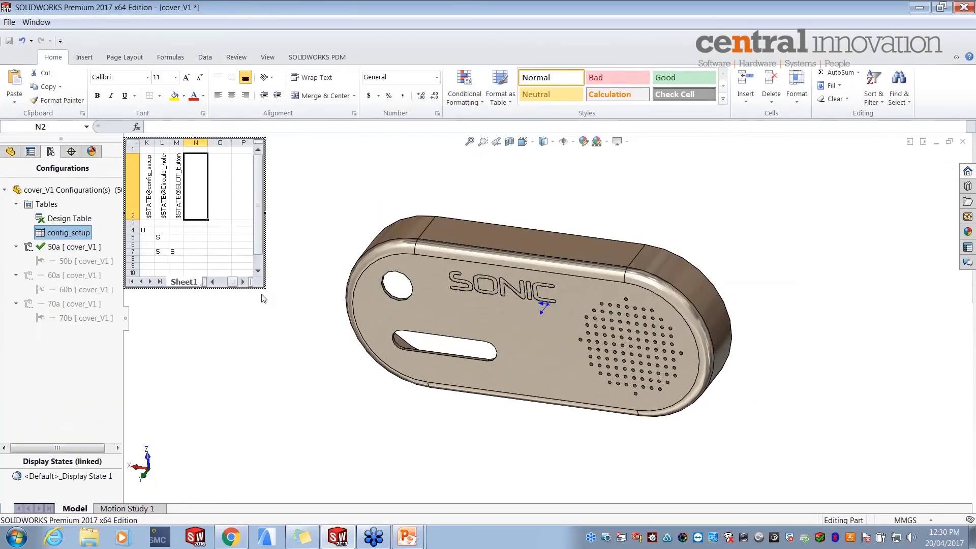
- Enlarge the design table's sheet area to show all configurations and widen the control_button state column
drag(264, 288, 625, 380)
drag(566, 374, 478, 375)
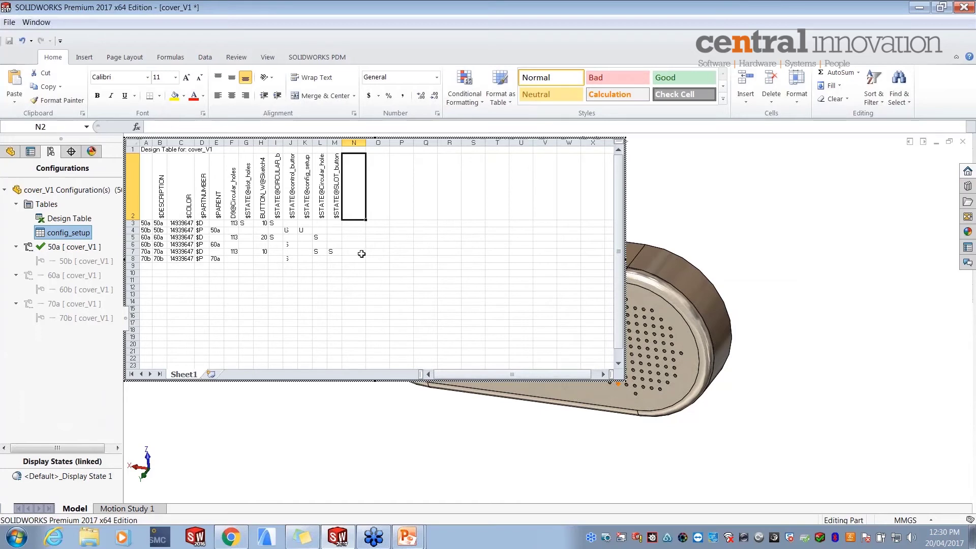
drag(298, 143, 310, 148)
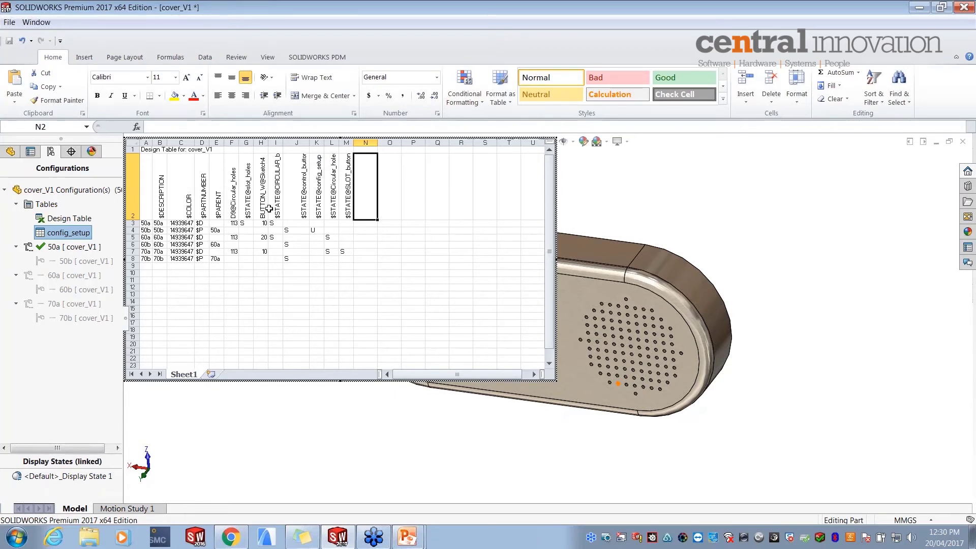
- Fill the 70b row down into row 9 of the design table and name the new configuration 80a
drag(146, 258, 354, 275)
click(147, 265)
text(80a)
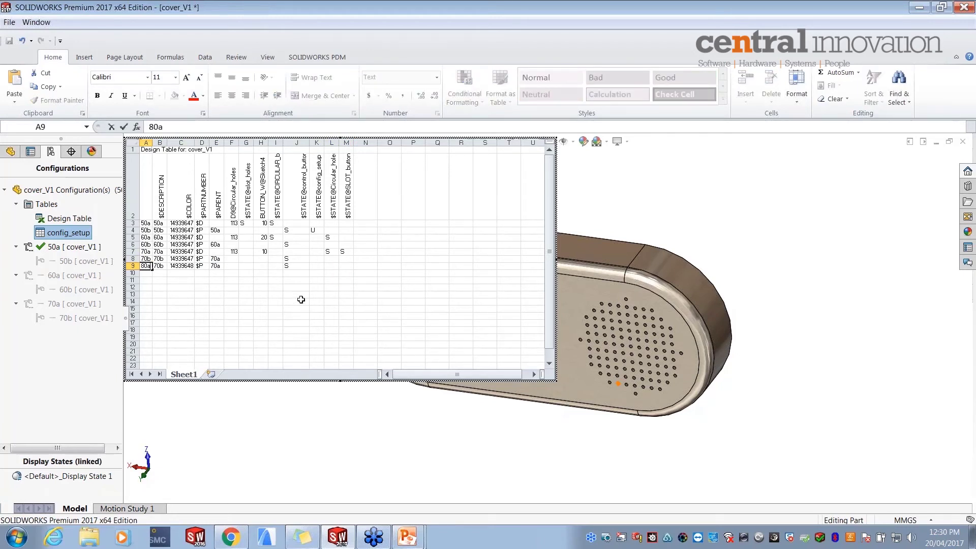
- Examine the allowed entries for the SLOT_button state and the BUTTON_W parameter in the 80a row
click(345, 265)
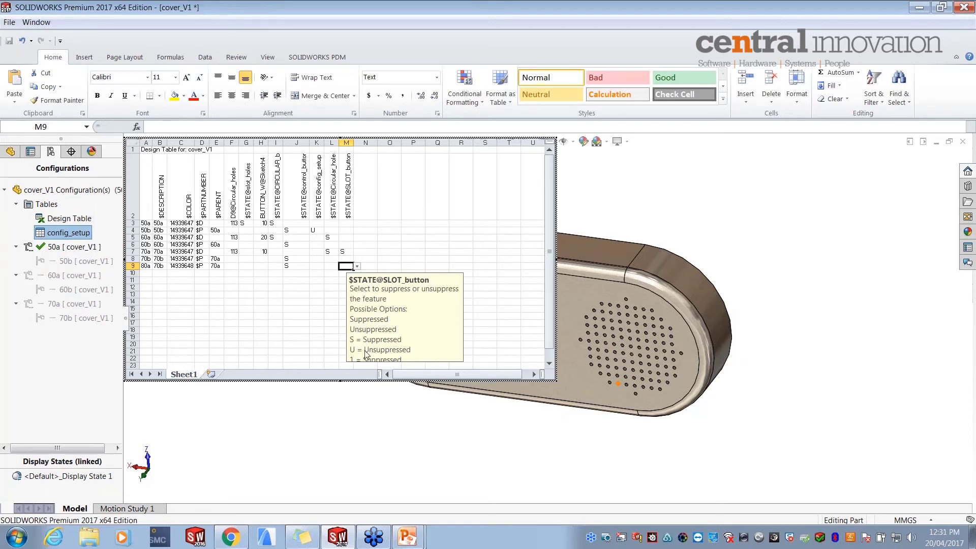
click(357, 267)
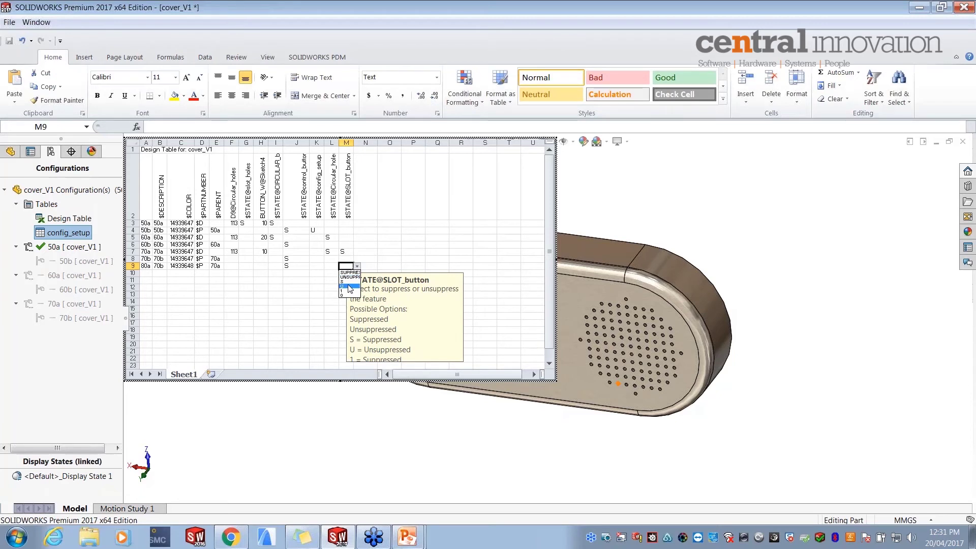
key(Escape)
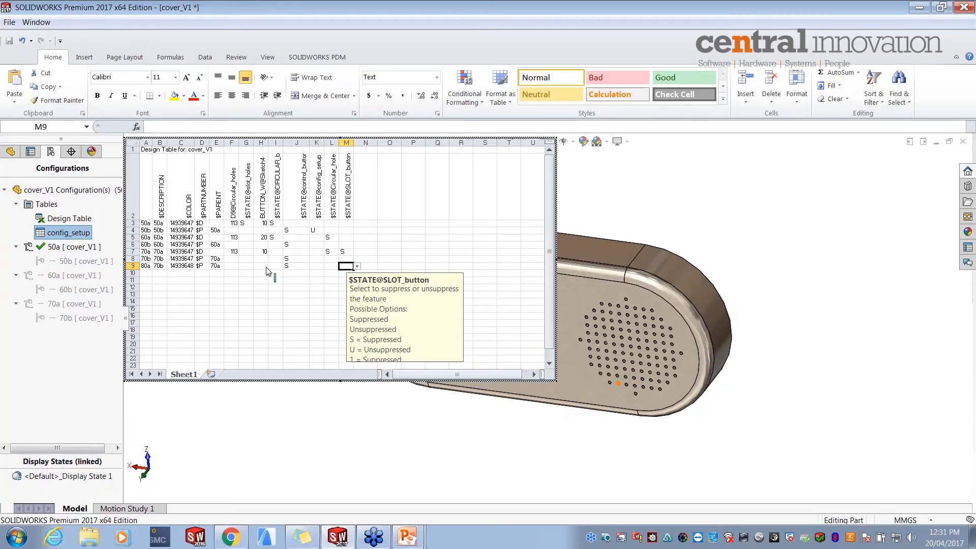
click(266, 266)
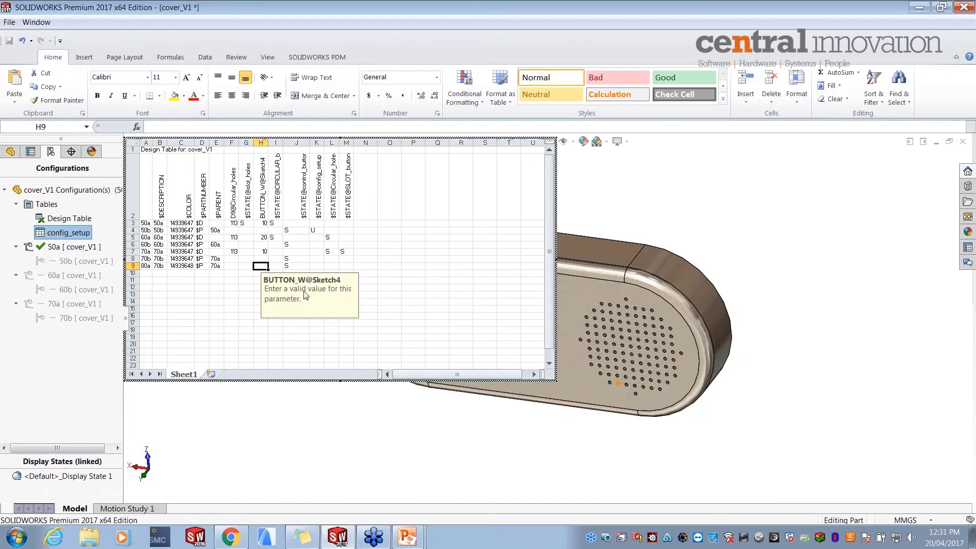
- Close the design table to generate configuration 80a, and activate that configuration
click(618, 201)
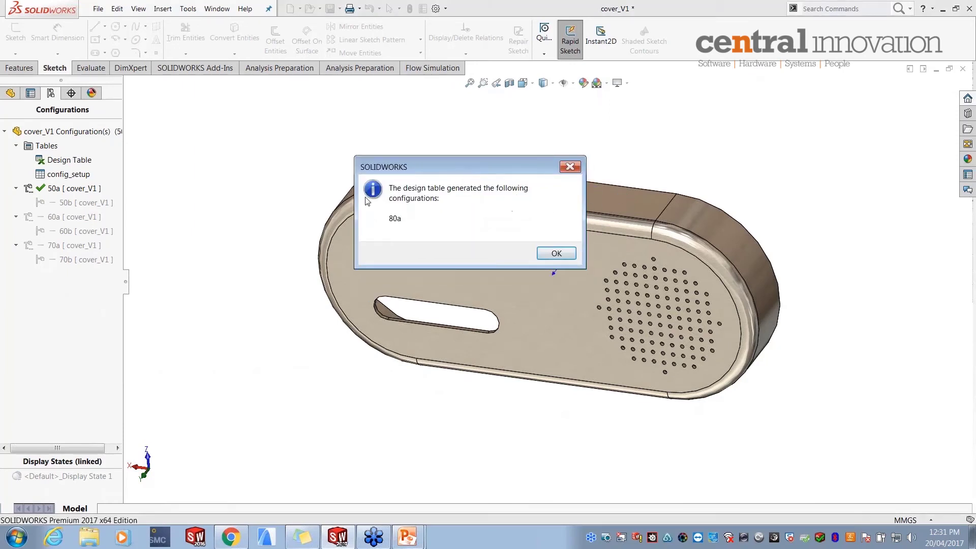
click(557, 254)
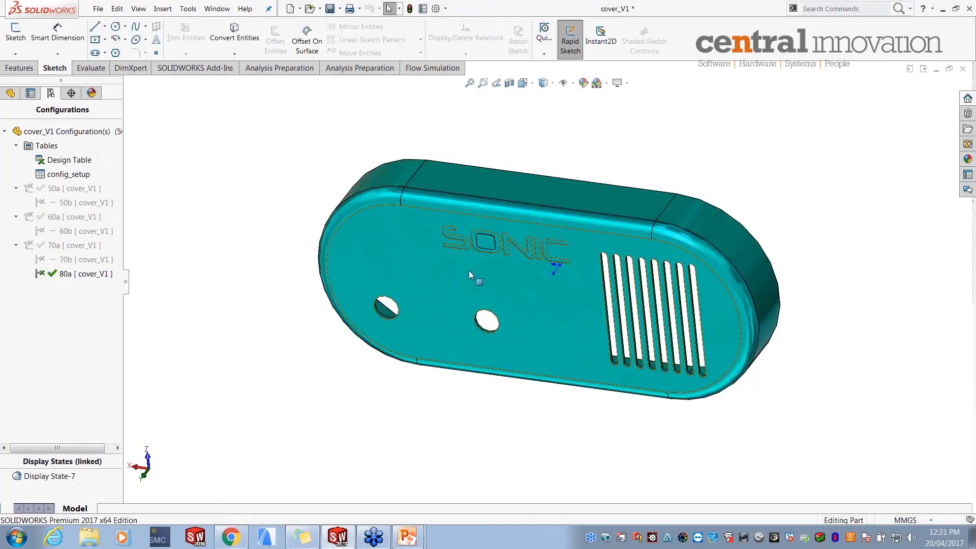
- Inspect the 80a cover from another angle and compare it with the variants on the PowerPoint overview slide
middle_drag(384, 324, 452, 357)
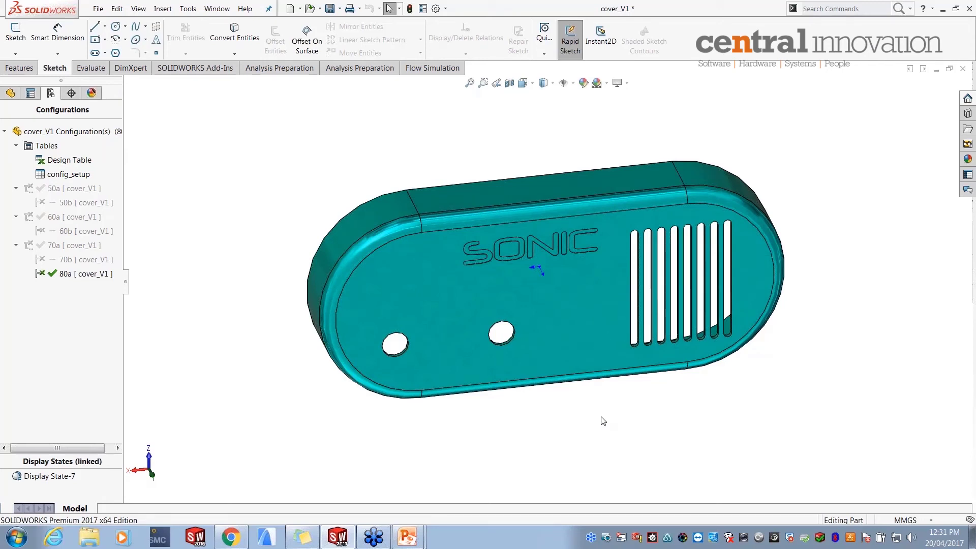
key(alt+Tab)
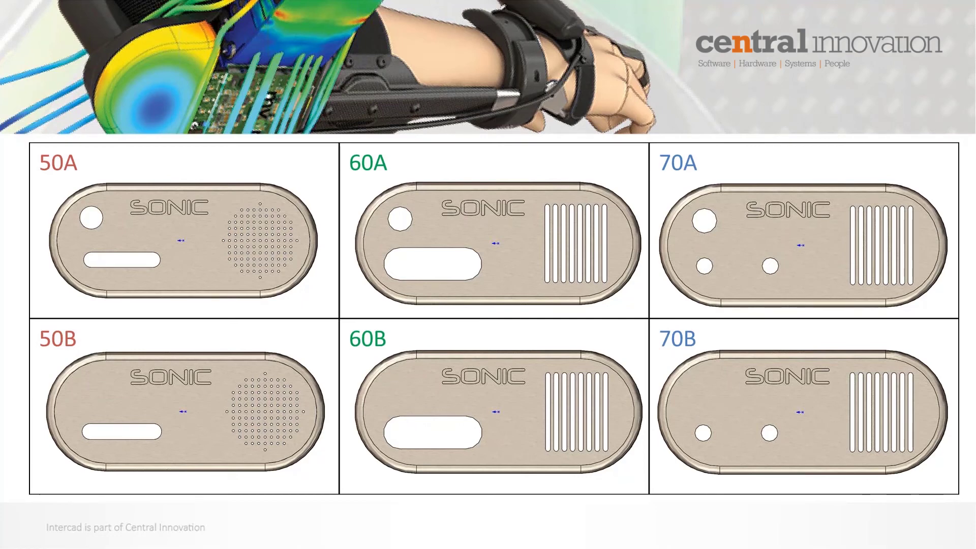
key(alt+Tab)
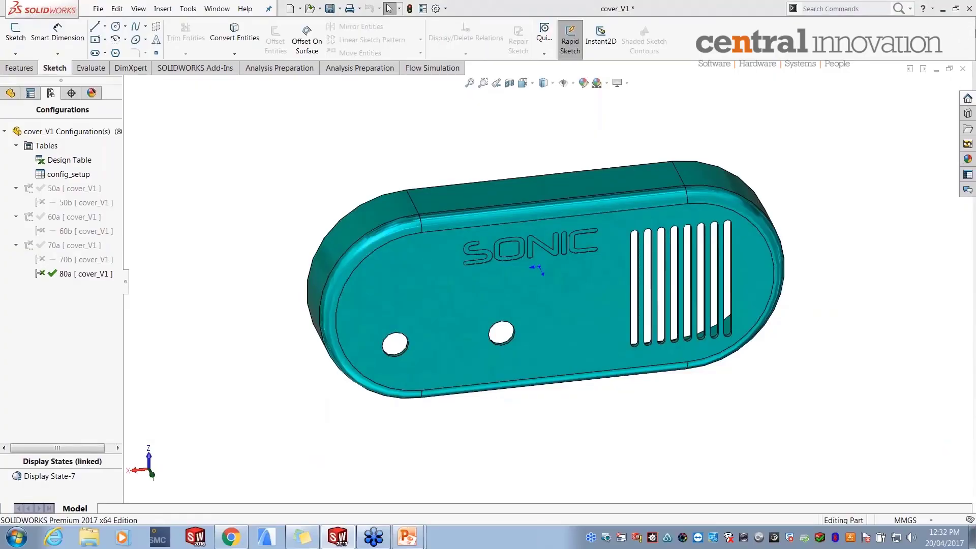
- Close all open documents and open the layout part from the recent files
click(217, 9)
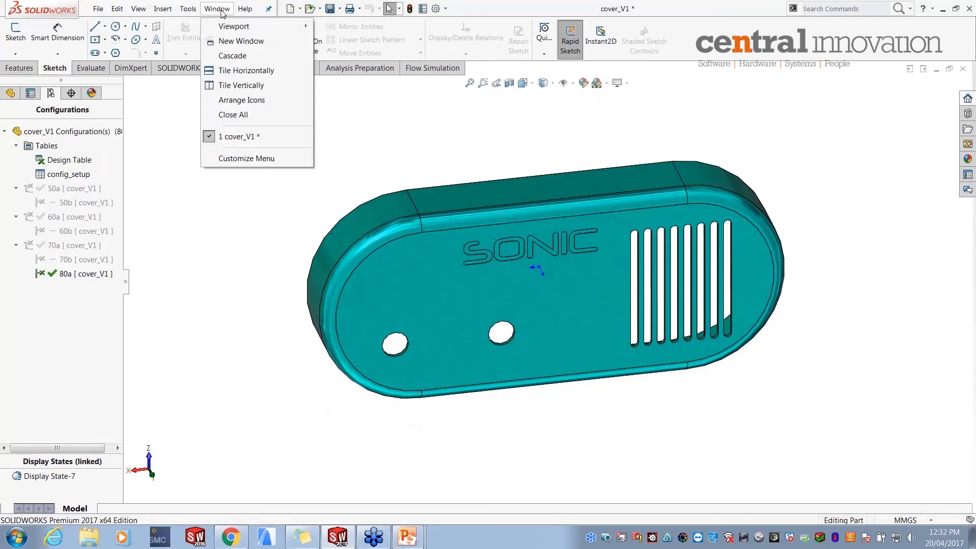
click(257, 116)
click(483, 288)
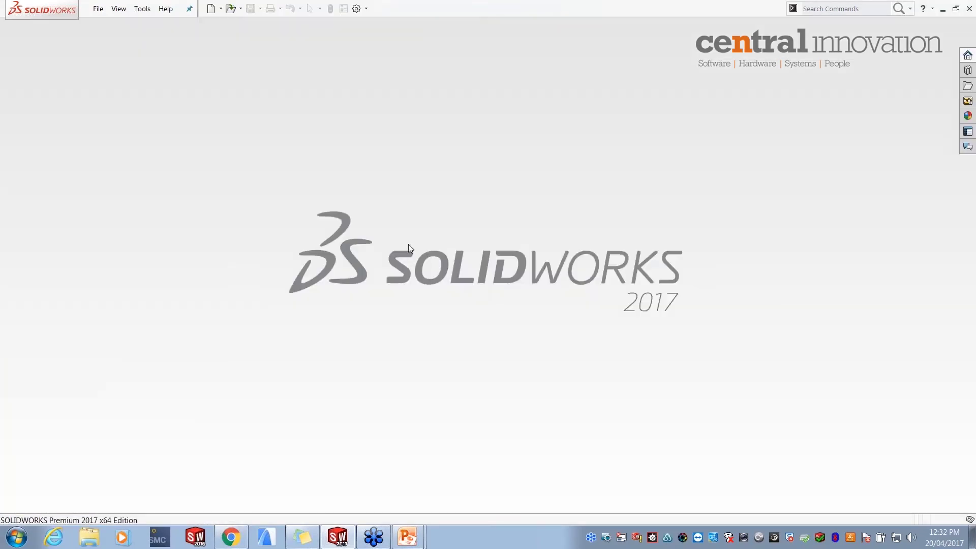
key(r)
click(315, 251)
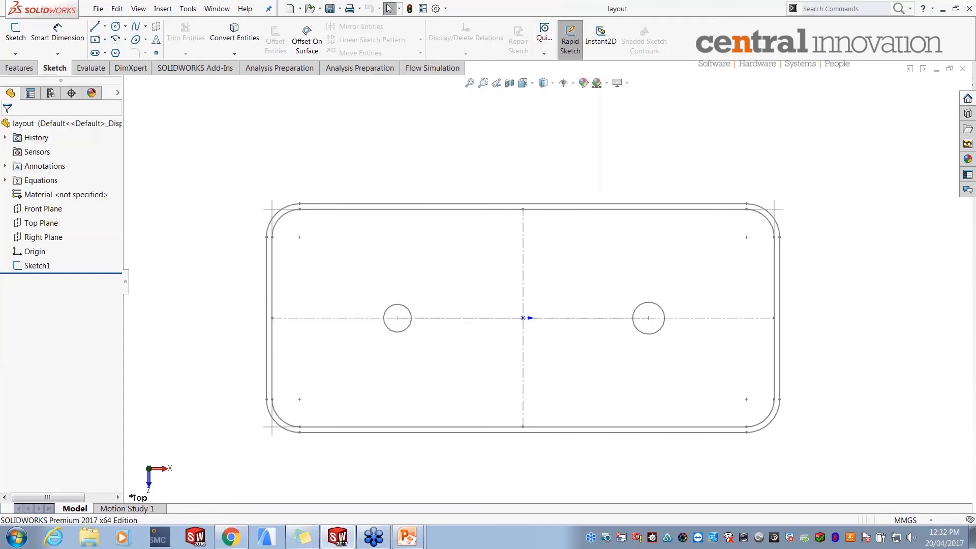
- Examine the dimensions of Sketch1 and the global variables length, width, wall_T and hole_D in the layout part
click(38, 264)
mouse_move(407, 337)
middle_down()
mouse_move(366, 305)
mouse_move(351, 325)
middle_up()
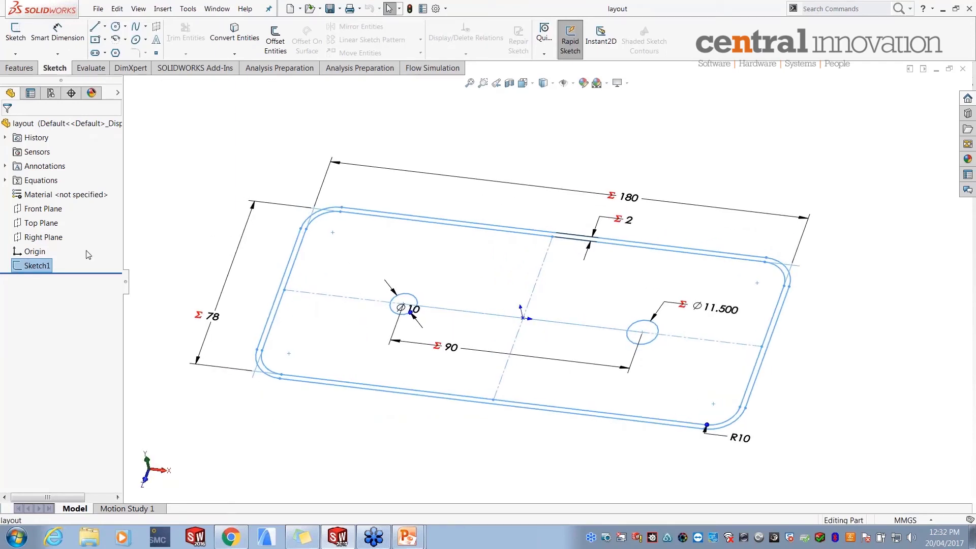
click(6, 180)
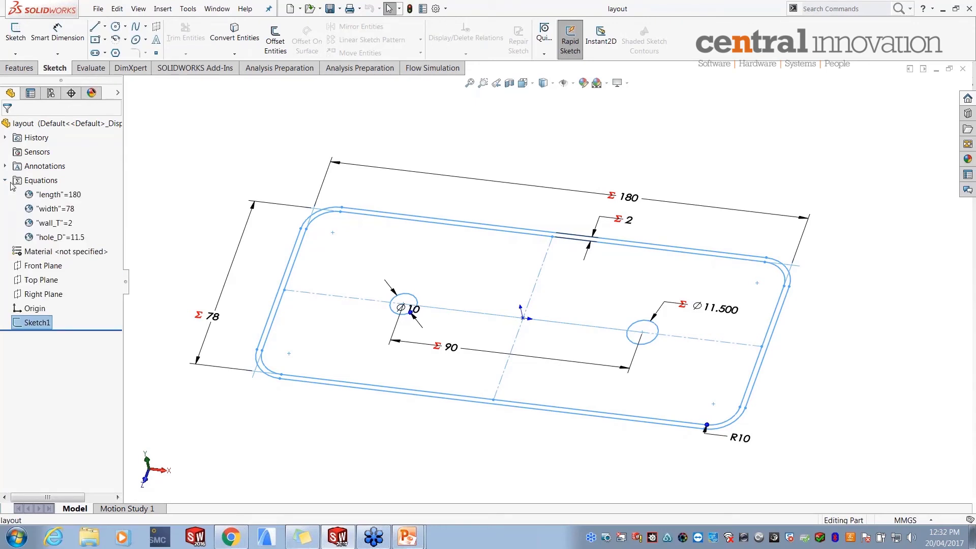
click(49, 198)
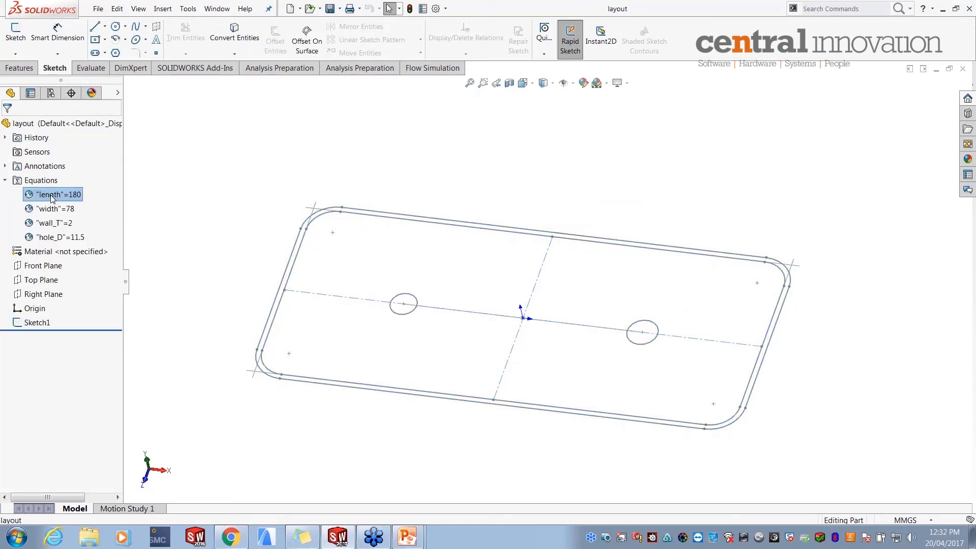
click(55, 210)
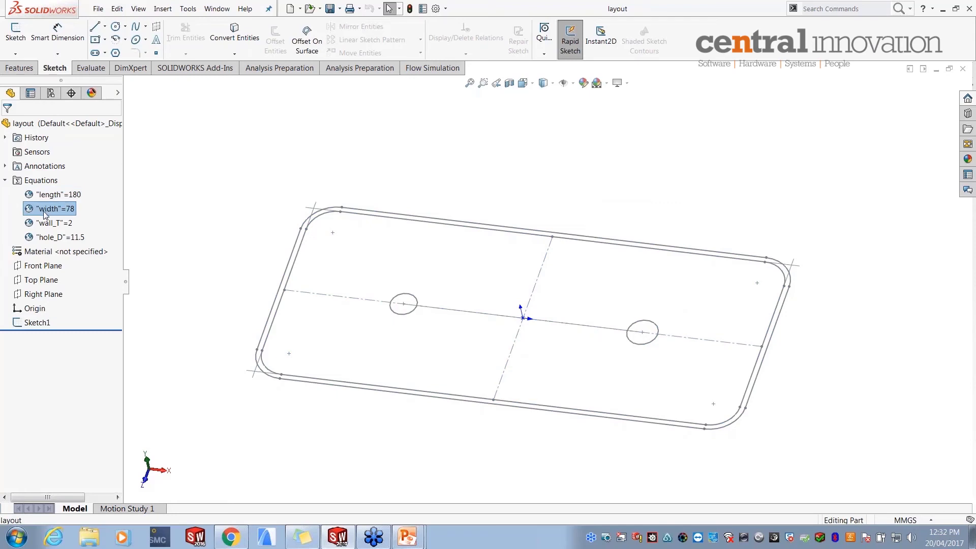
click(60, 224)
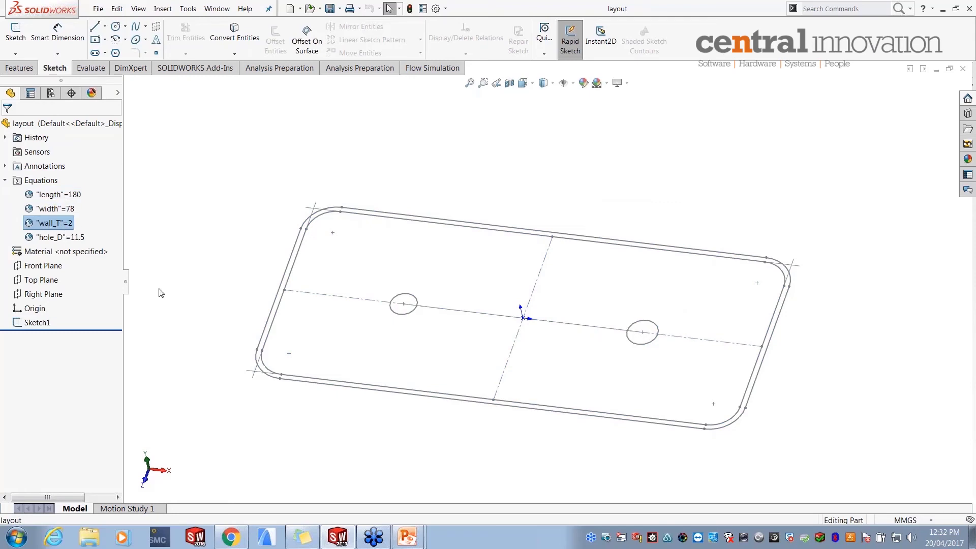
click(35, 325)
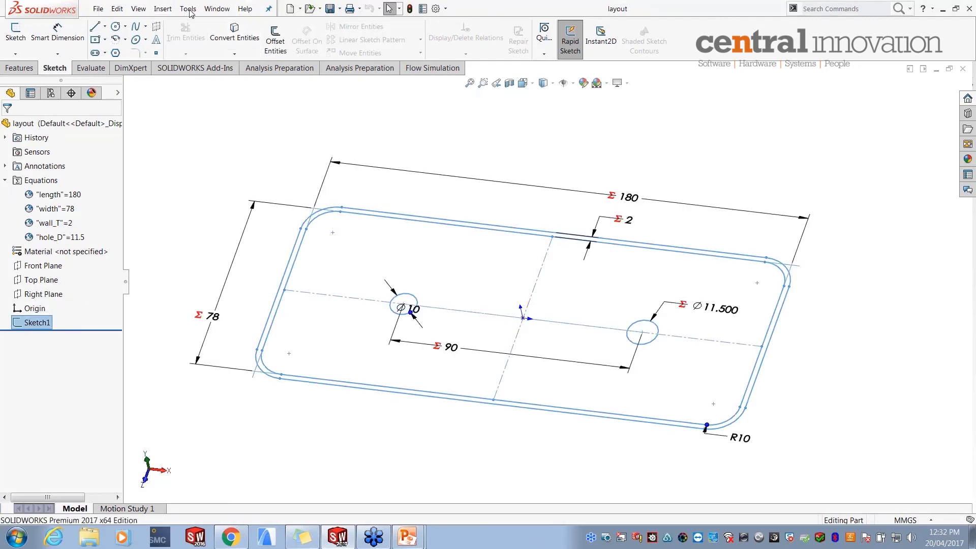
- Review the layout part's full equation list, comparing the global variables with the Sketch1 dimensions they drive
click(162, 8)
mouse_move(194, 103)
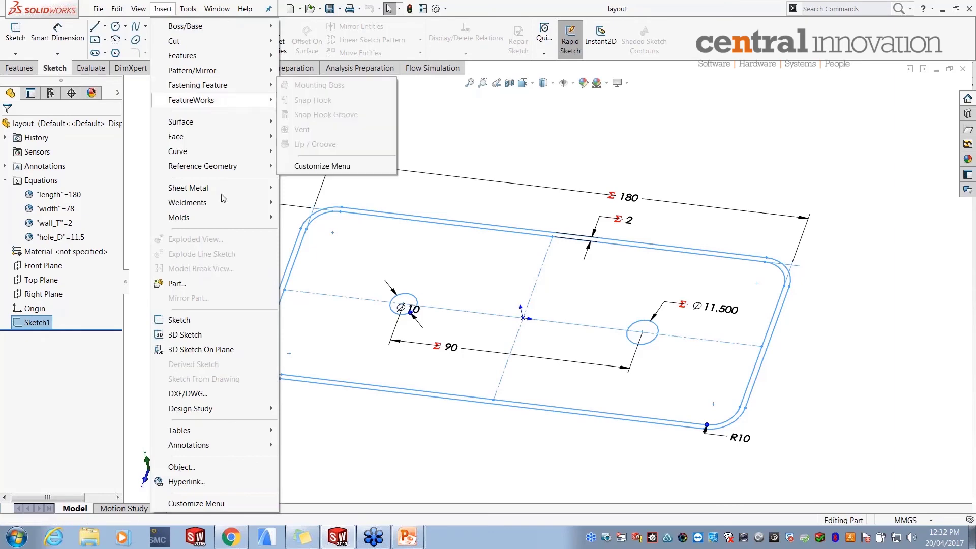
mouse_move(189, 10)
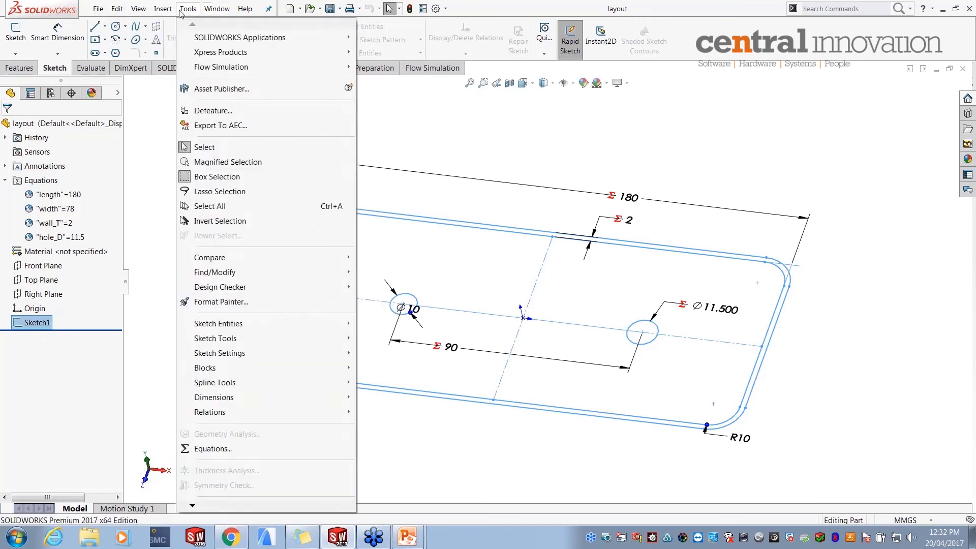
click(257, 449)
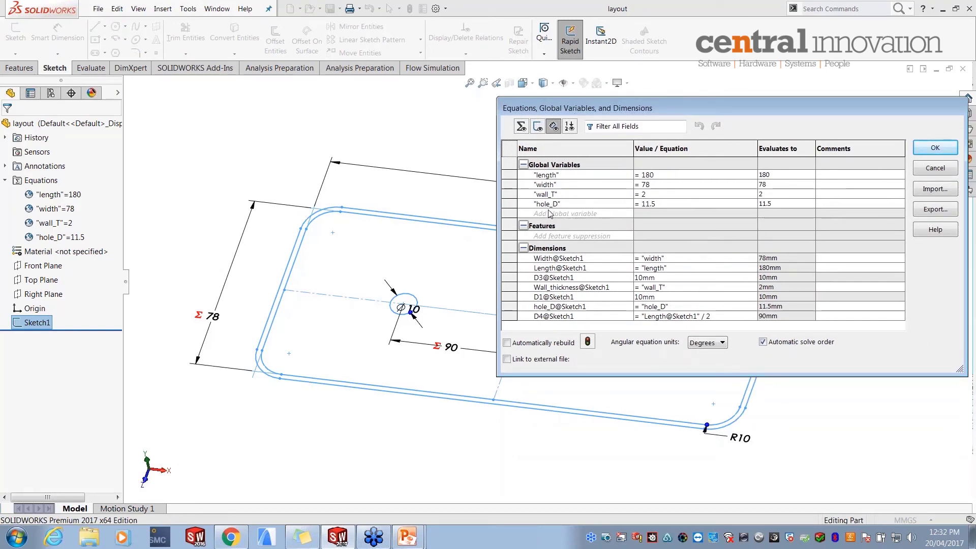
drag(630, 108, 680, 108)
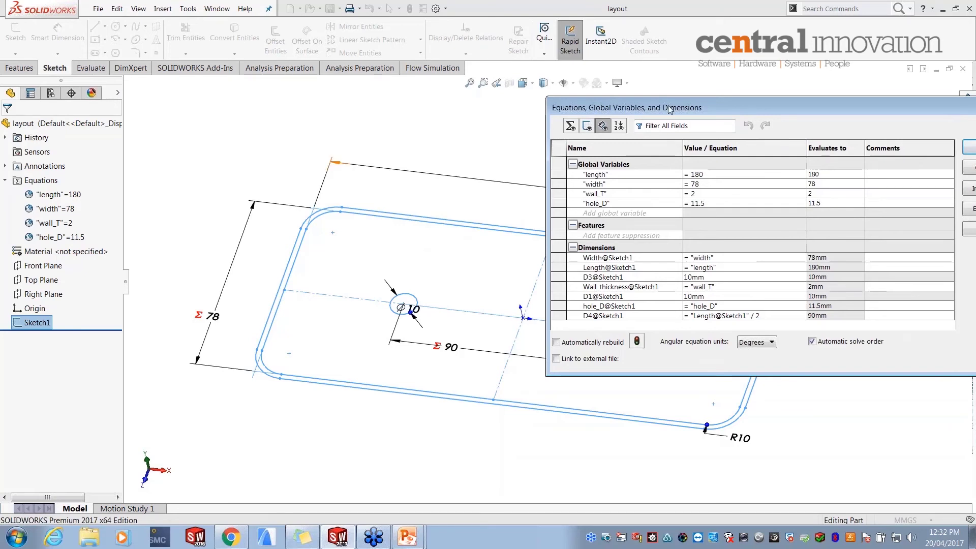
drag(686, 108, 635, 85)
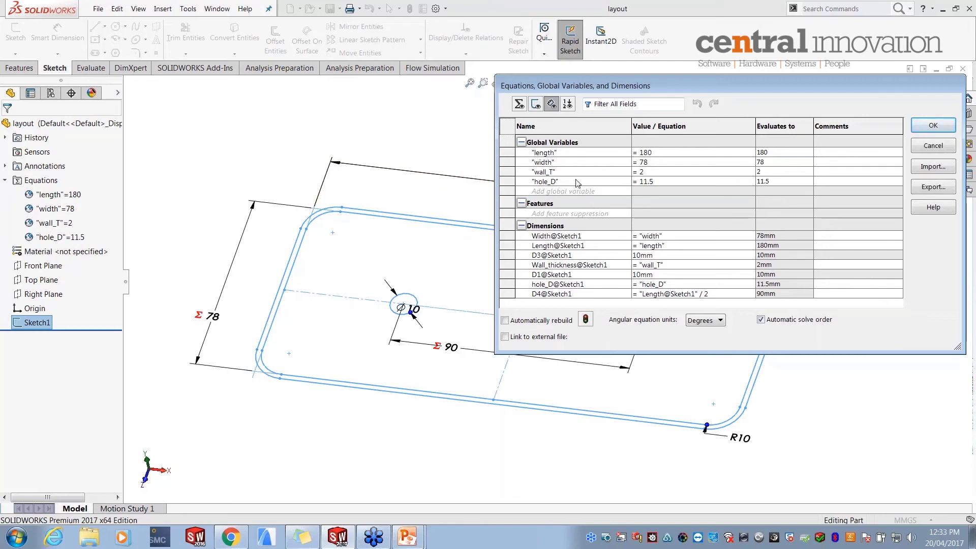
mouse_move(643, 81)
mouse_down()
mouse_move(671, 109)
mouse_move(774, 127)
mouse_move(776, 101)
mouse_up()
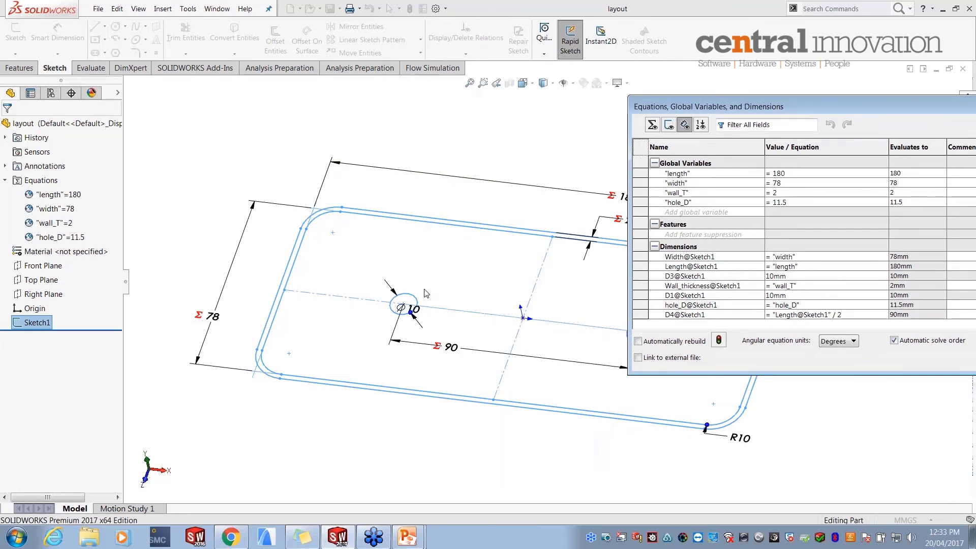
drag(775, 107, 637, 96)
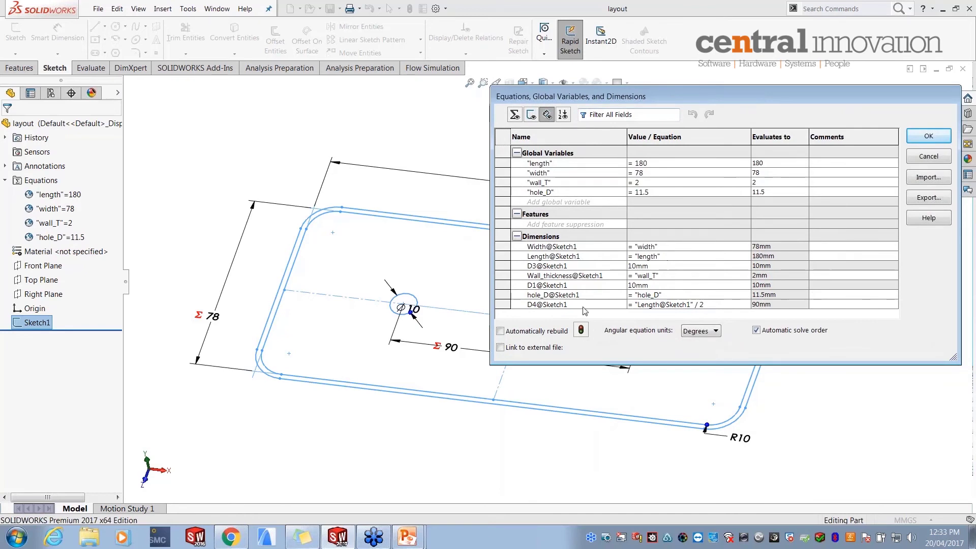
click(921, 140)
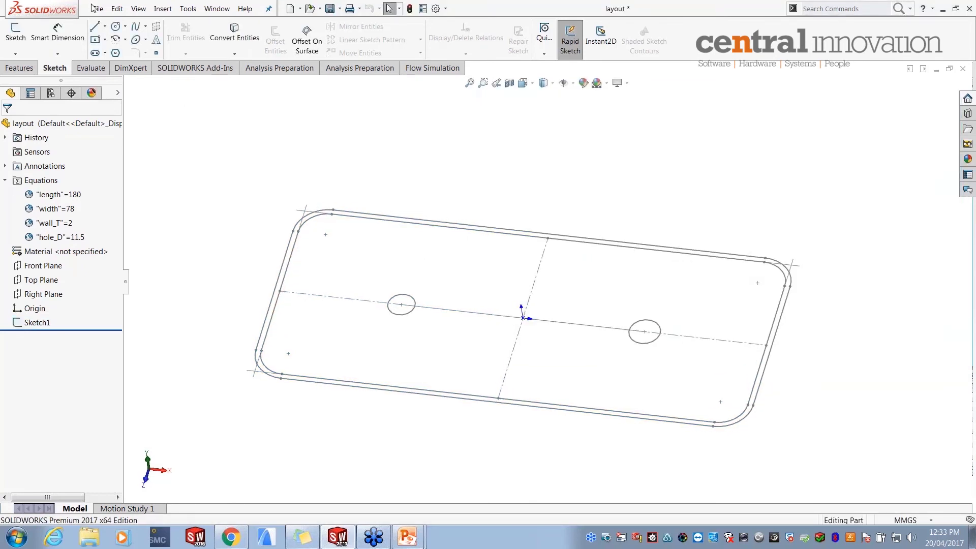
- Make a new assembly from the layout part, fix the part at the origin, and widen the feature tree
click(300, 9)
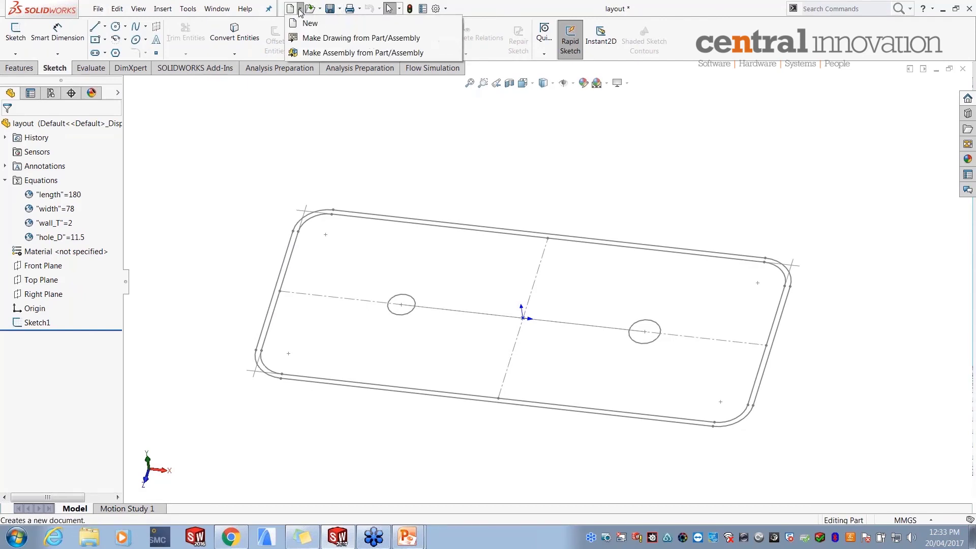
click(302, 53)
click(274, 197)
double_click(277, 201)
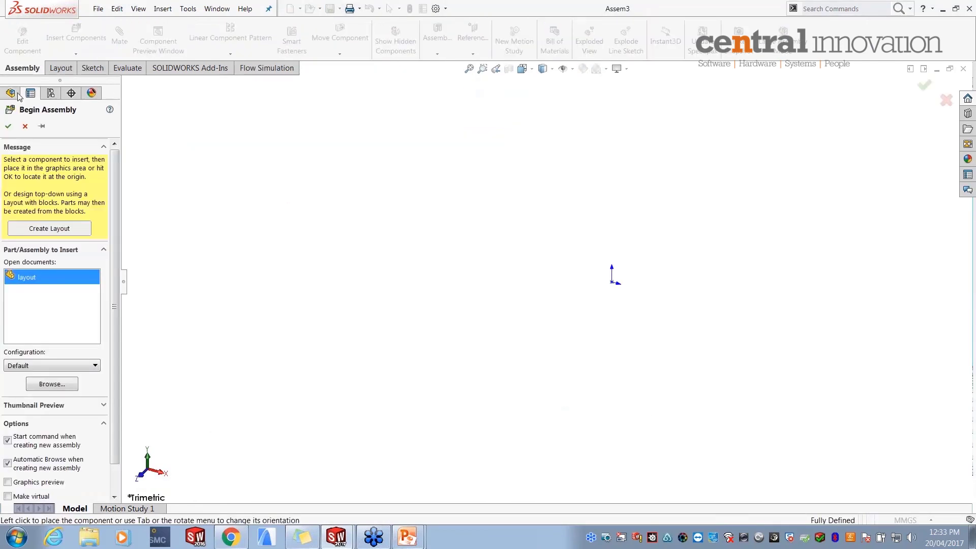
click(8, 126)
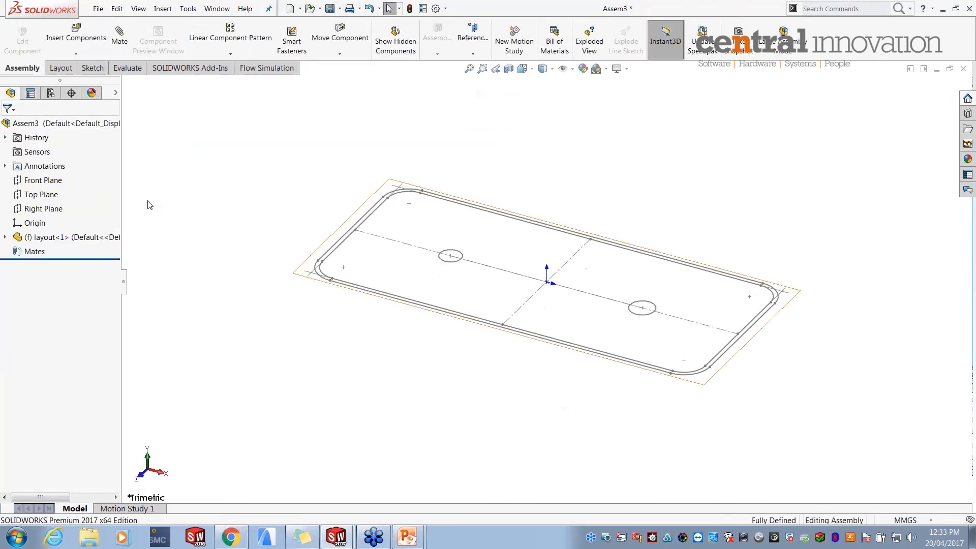
click(57, 238)
click(194, 292)
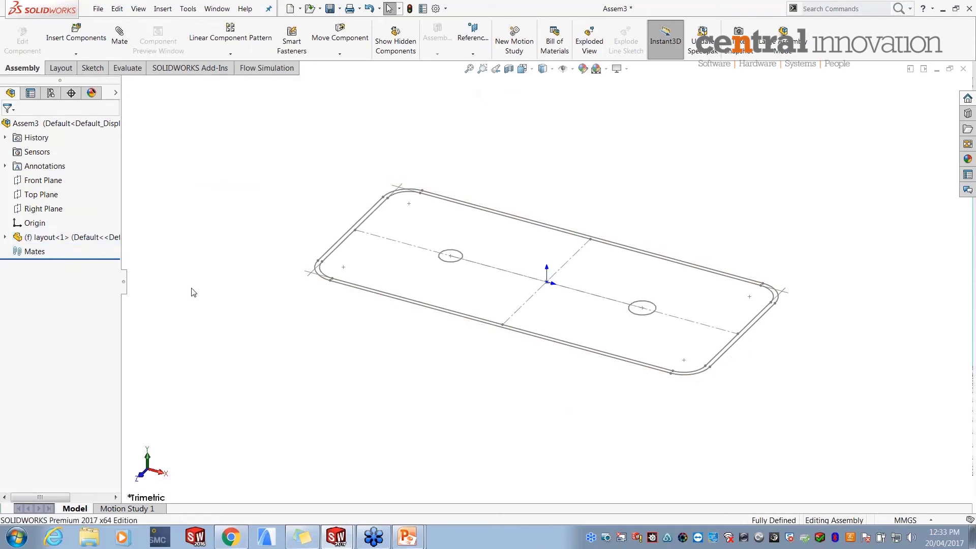
drag(128, 277, 211, 283)
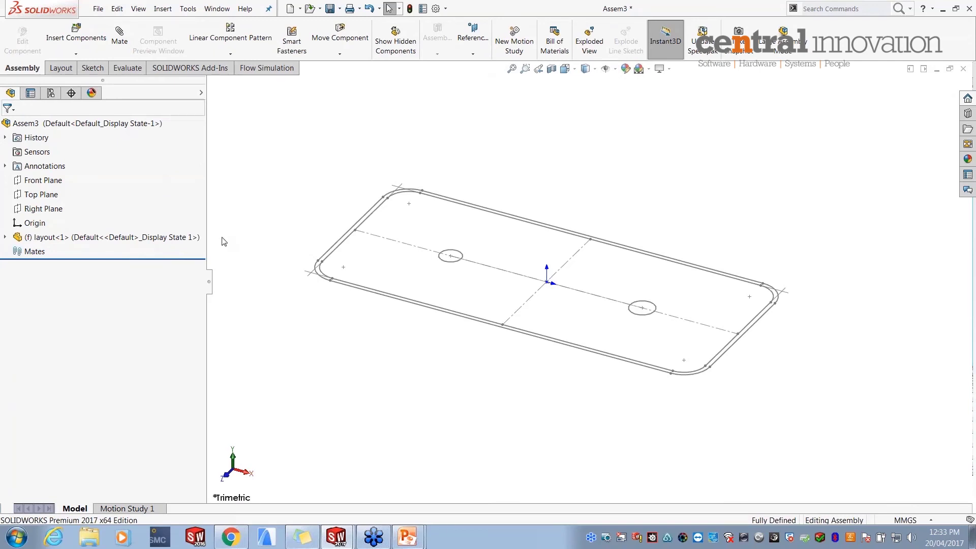
- Insert a new part based on the Part_MM template into the assembly, positioned on the assembly's Top Plane
click(75, 55)
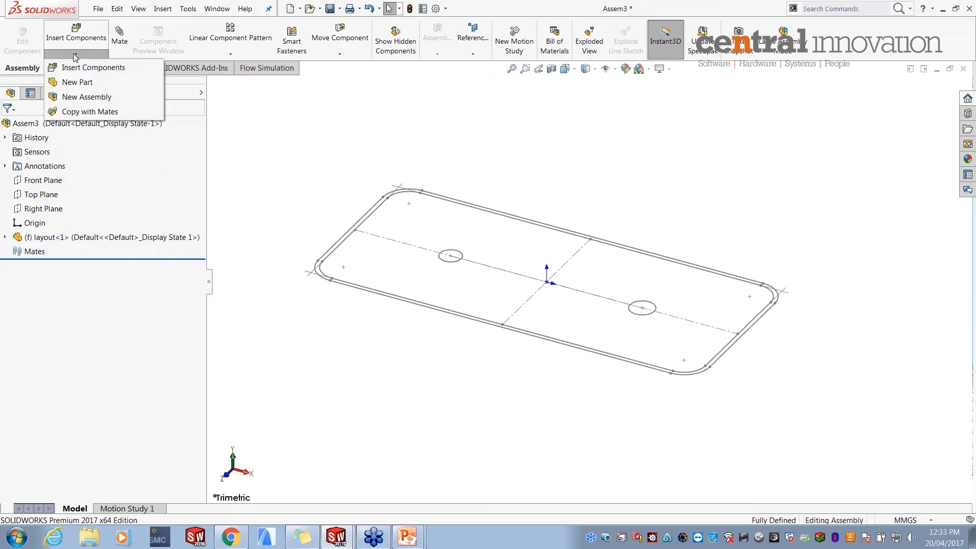
click(70, 83)
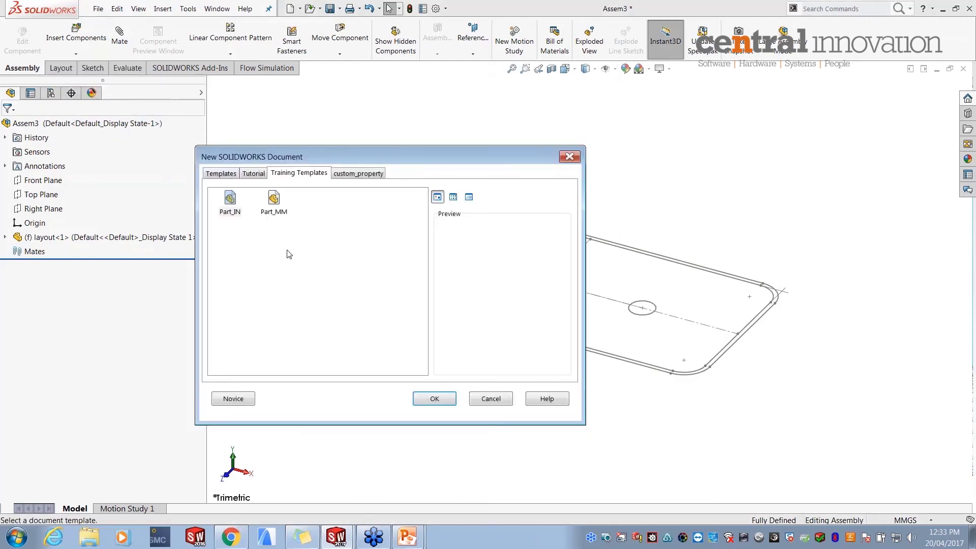
double_click(275, 200)
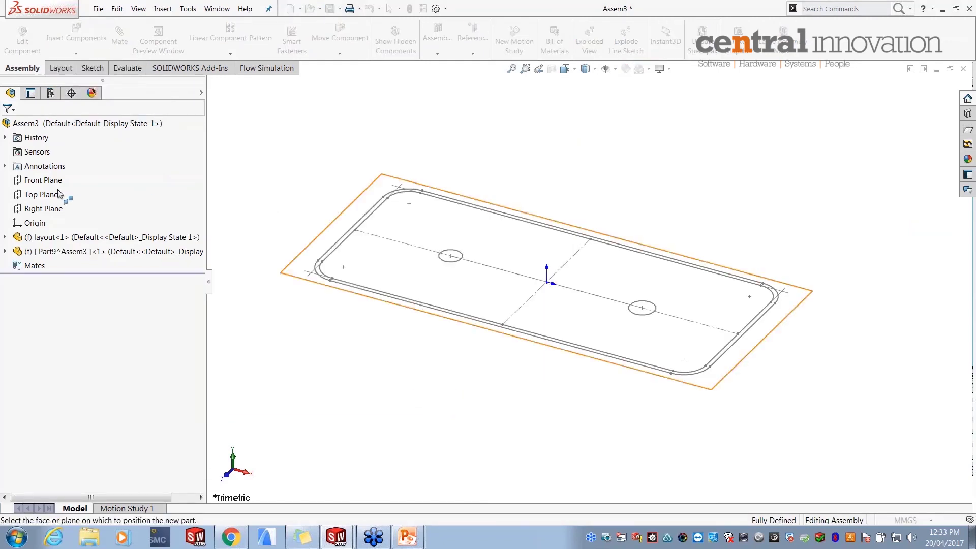
click(51, 196)
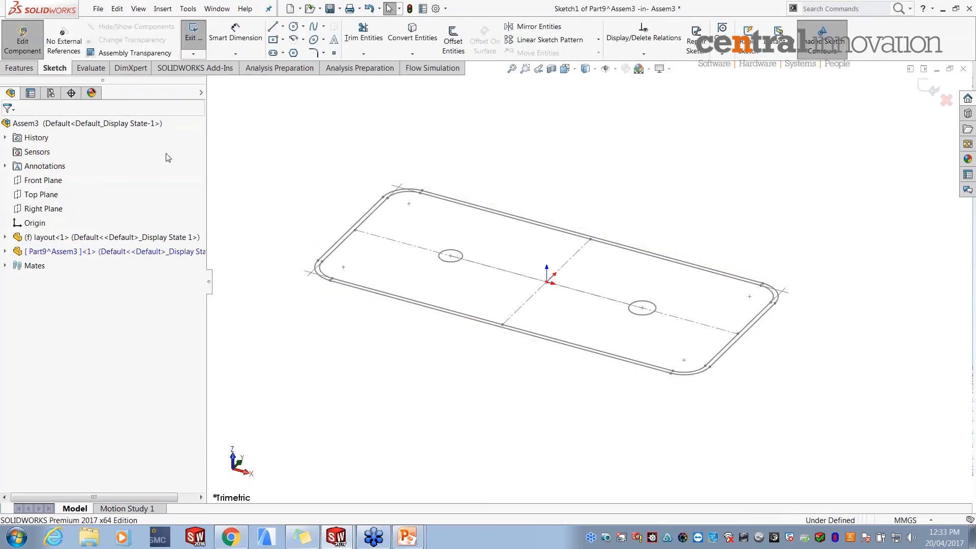
- Convert the outer rounded-rectangle chain of the layout sketch into the new part's sketch
click(406, 41)
click(368, 215)
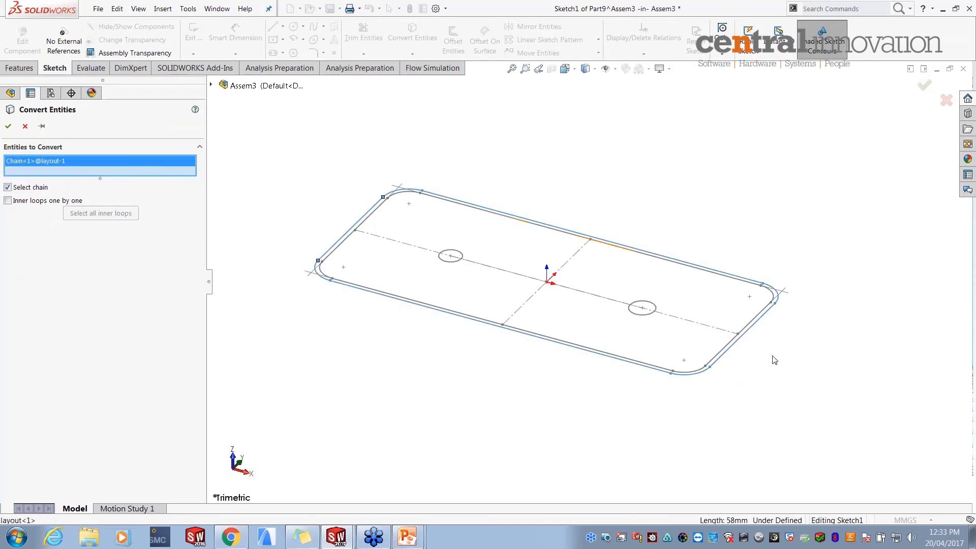
click(926, 87)
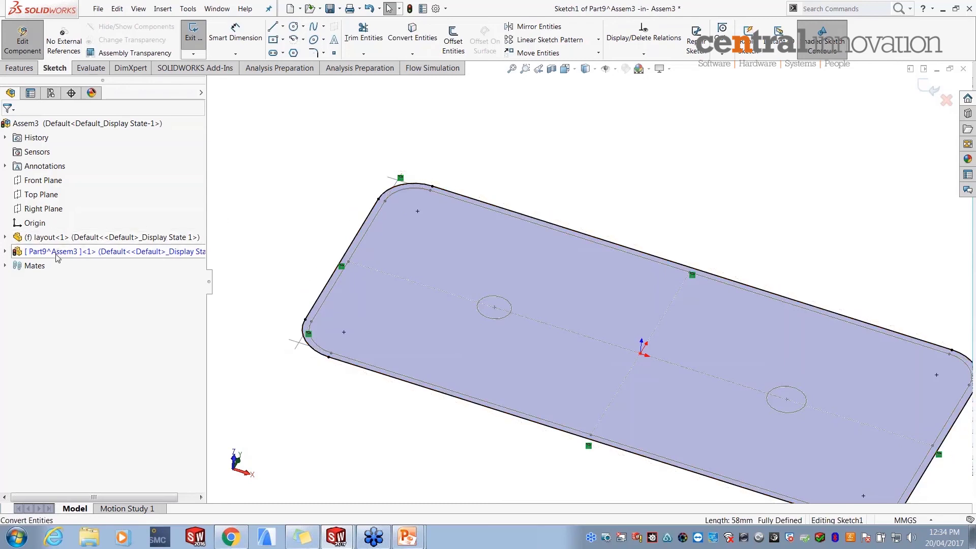
- Extrude the converted outline as a blind boss to a depth of 30 mm
scroll(596, 289, up, 2)
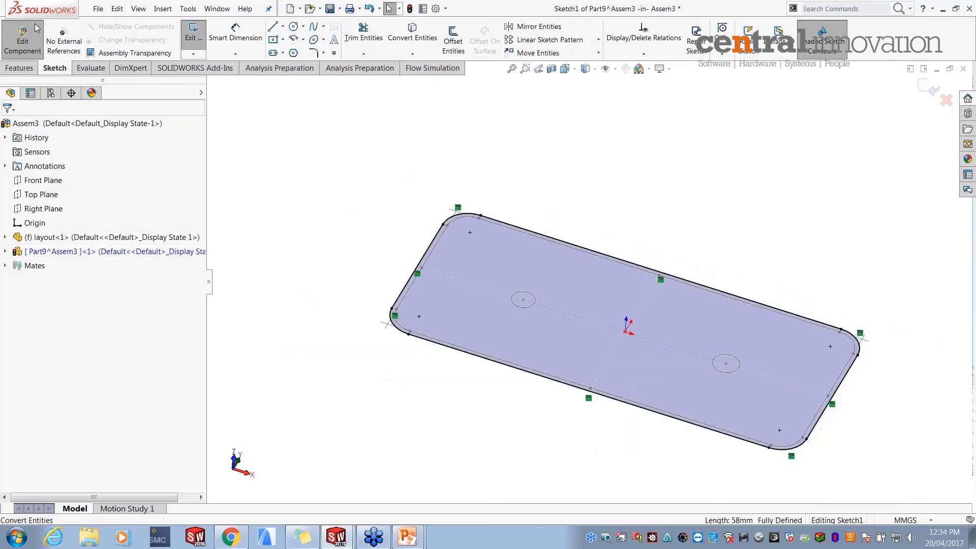
click(18, 68)
click(199, 38)
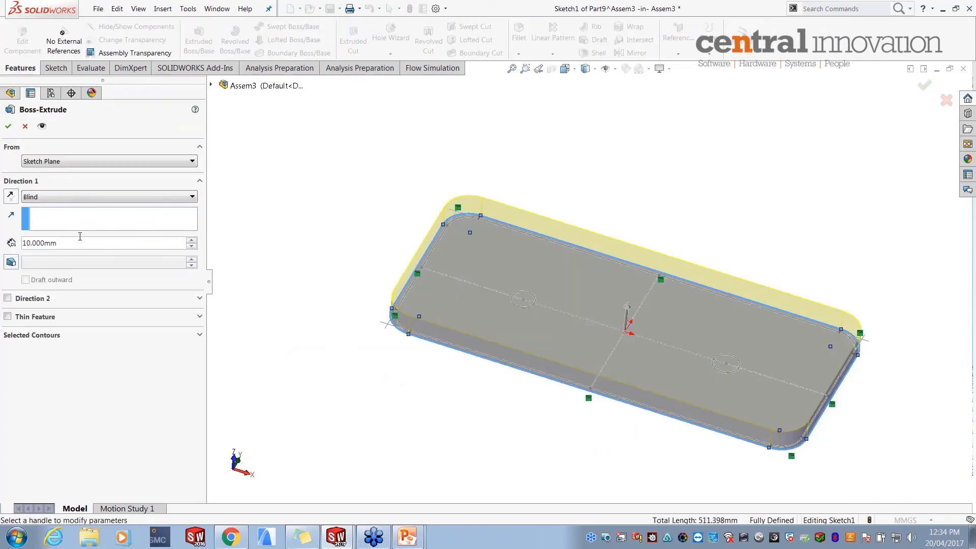
click(80, 238)
text(30)
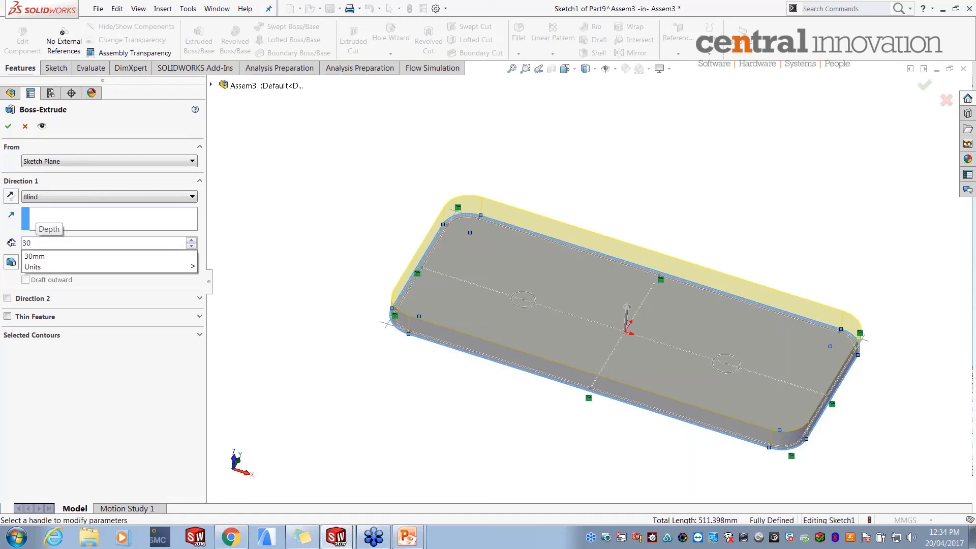
key(Return)
click(8, 125)
- Start a Shell on the new part, removing the large face that lies on the layout sketch
middle_drag(392, 310, 411, 116)
click(310, 266)
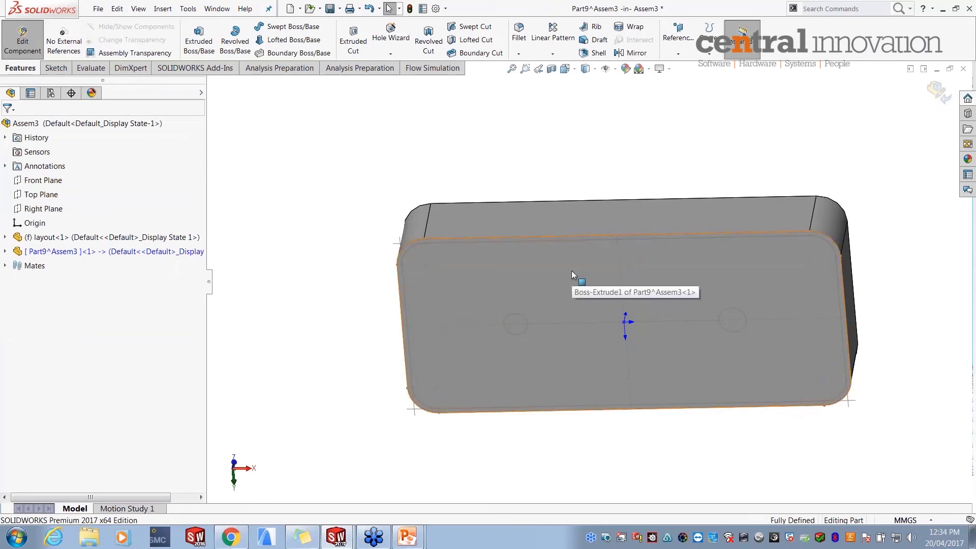
click(595, 52)
click(447, 282)
middle_drag(447, 281, 526, 219)
- Link the shell thickness to the layout part's wall_T global variable and complete the shell
key(Tab)
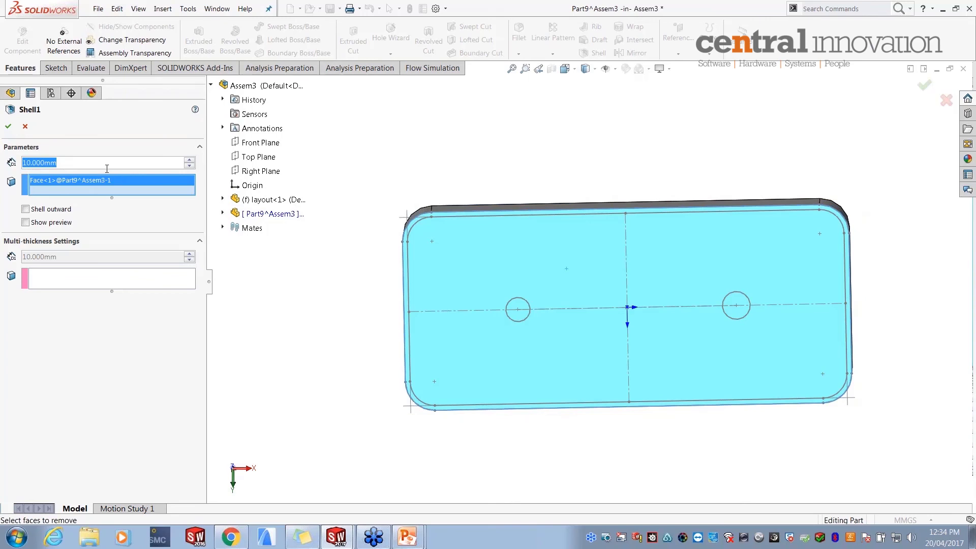
text(=)
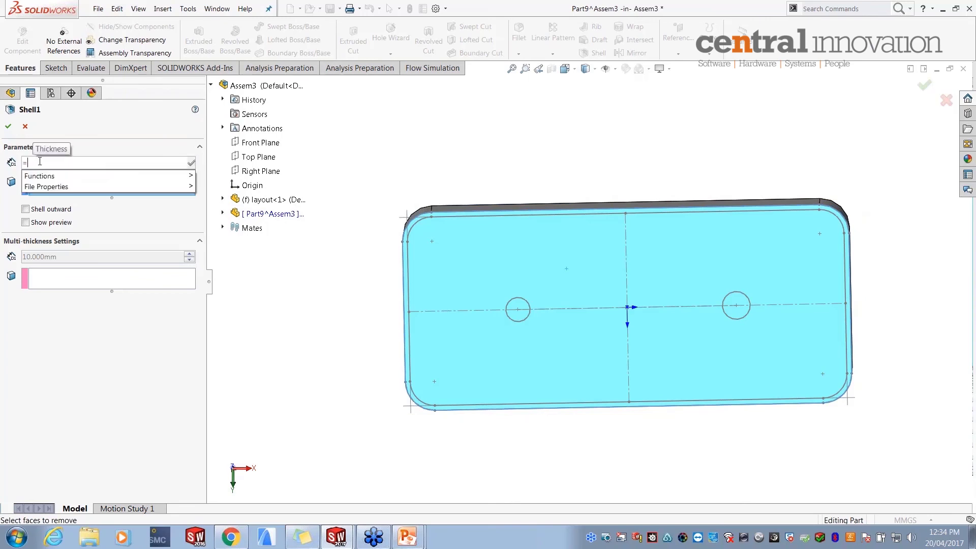
mouse_move(50, 187)
click(159, 143)
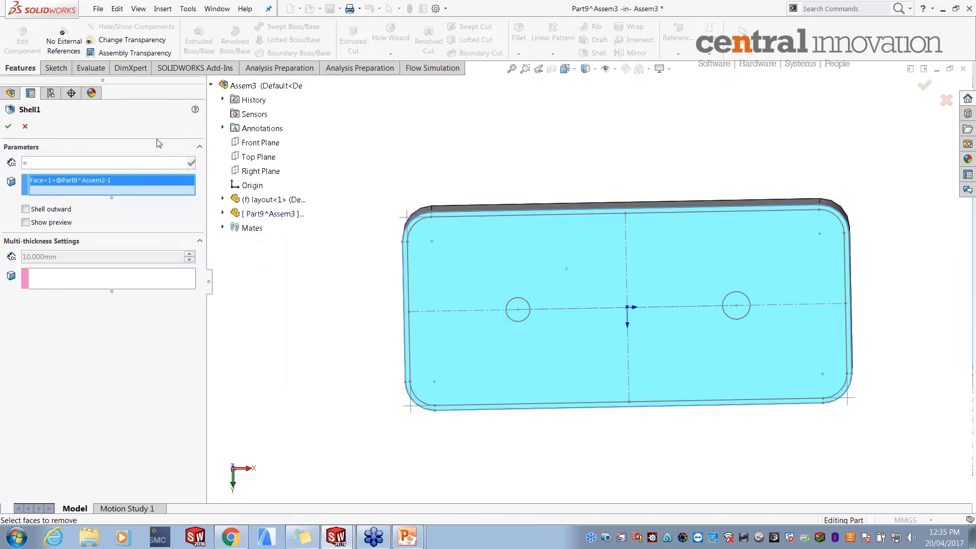
click(223, 199)
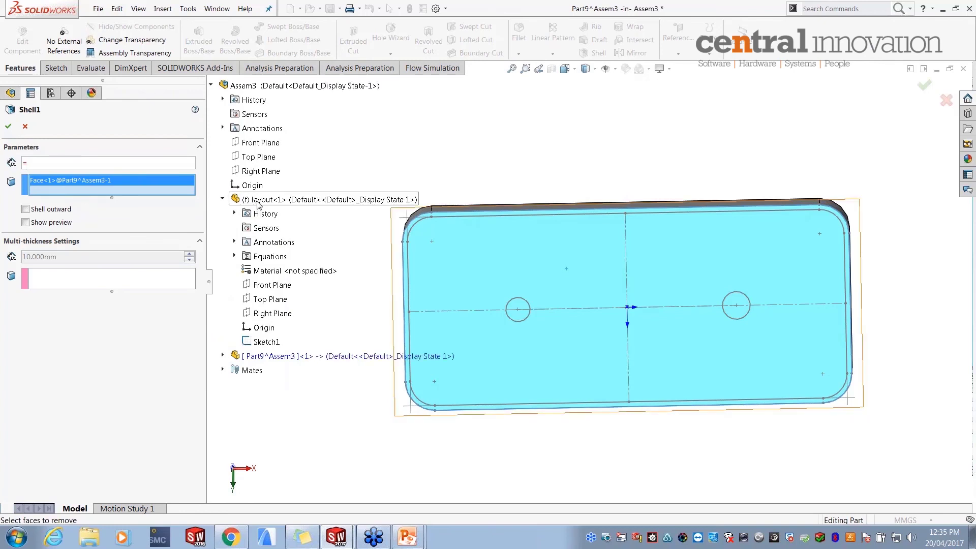
click(235, 257)
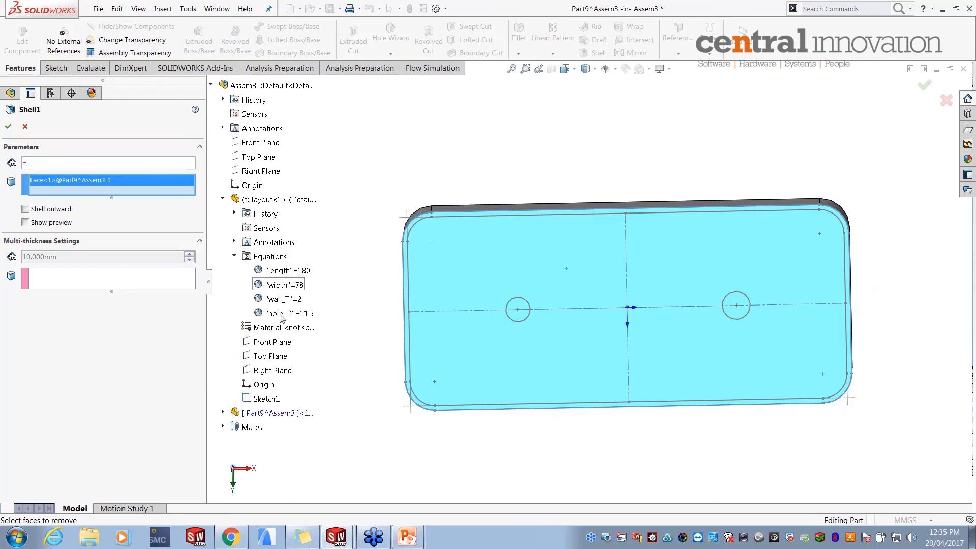
click(281, 300)
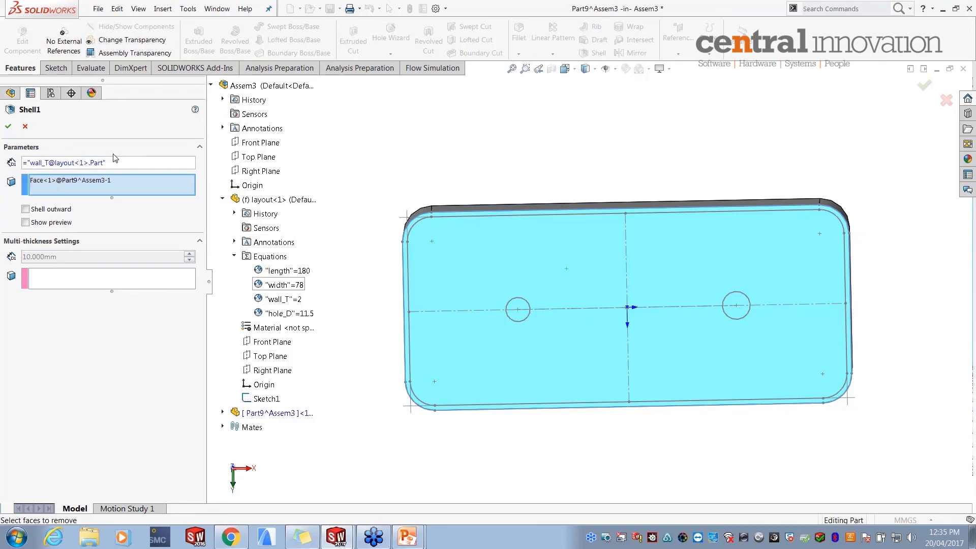
click(8, 126)
- On the shell's inner floor, sketch two circles about 18 mm and 26.5 mm in diameter, centred on the layout's two hole circles
middle_drag(402, 300, 450, 233)
click(539, 340)
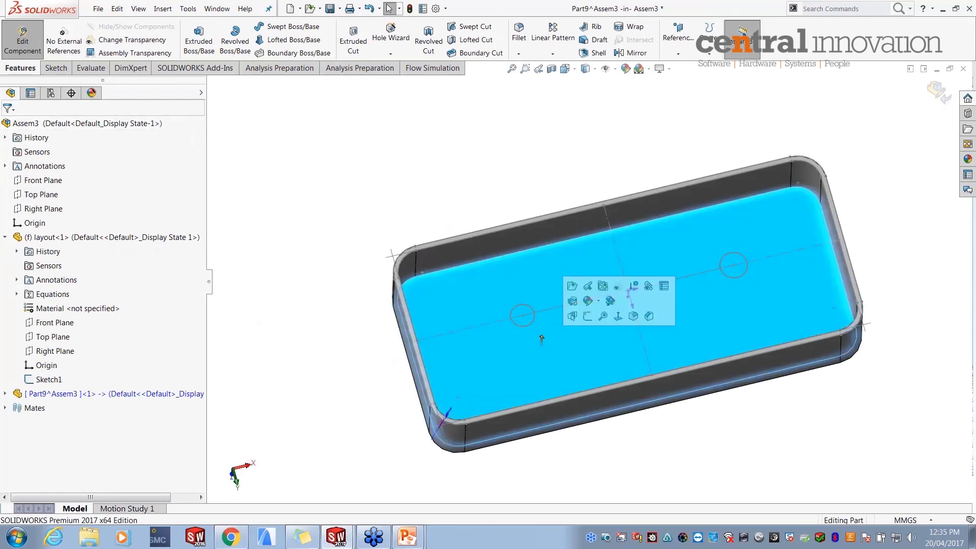
click(588, 316)
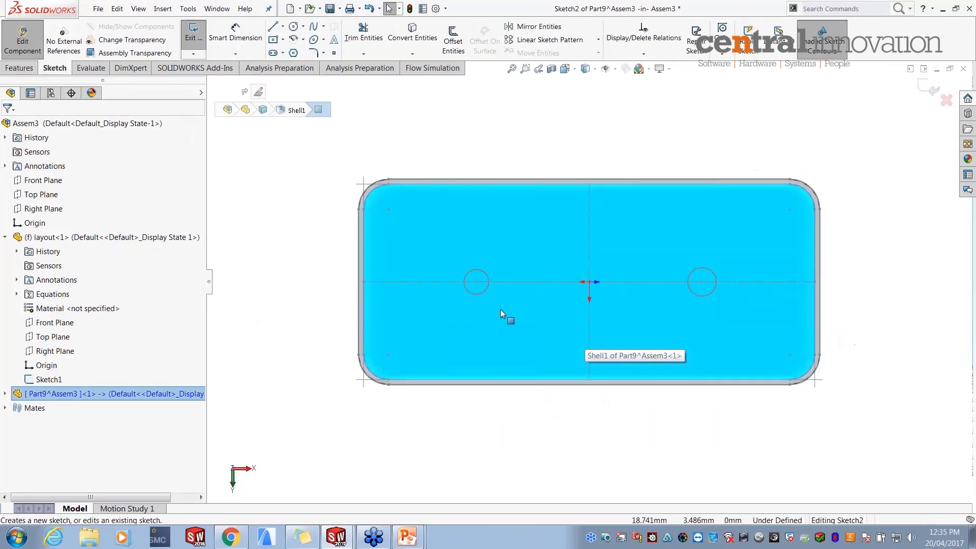
click(293, 26)
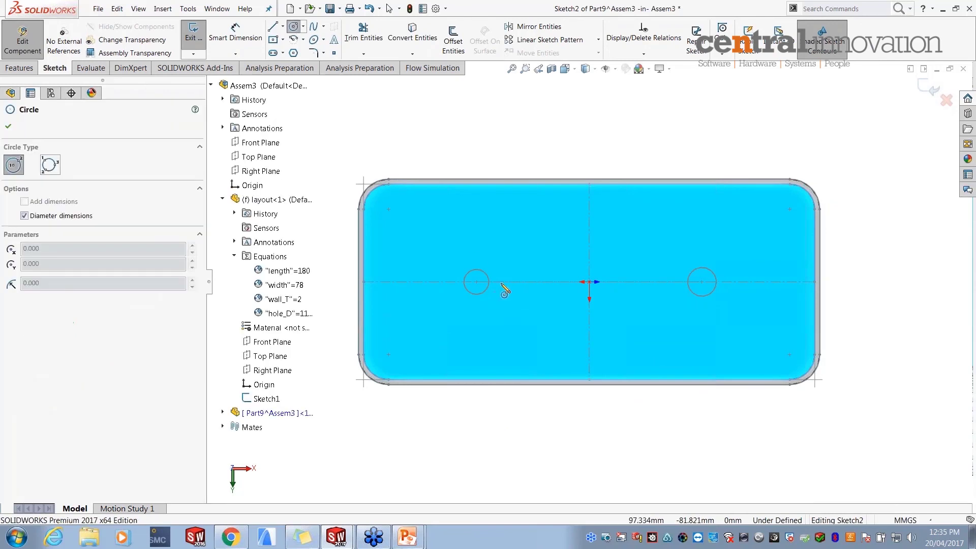
click(477, 281)
click(494, 295)
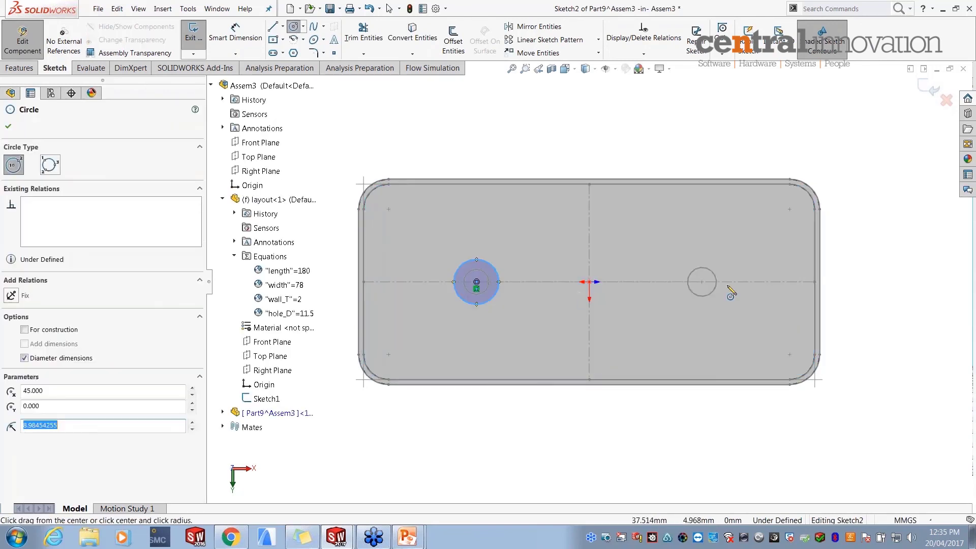
click(703, 282)
click(734, 311)
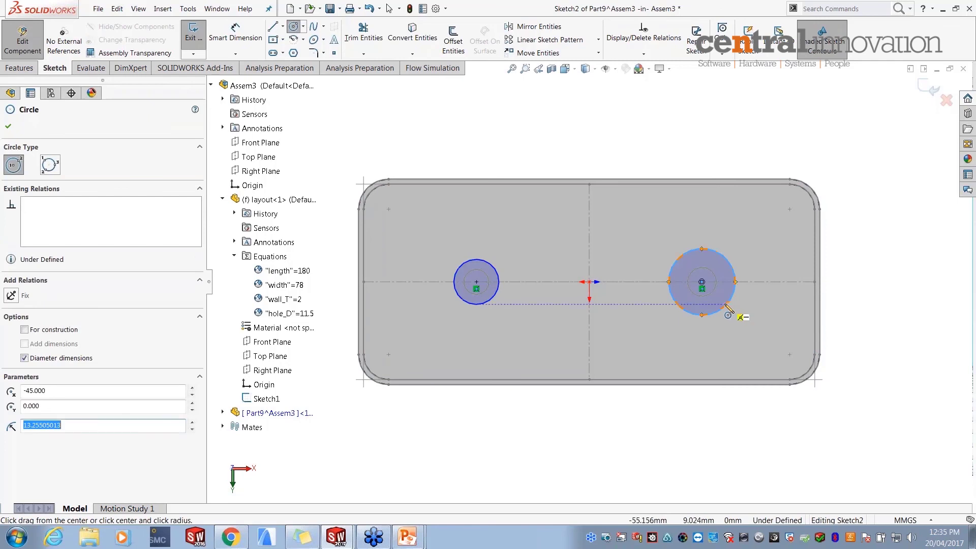
key(Escape)
- Add an equal relation between the two circles
click(487, 301)
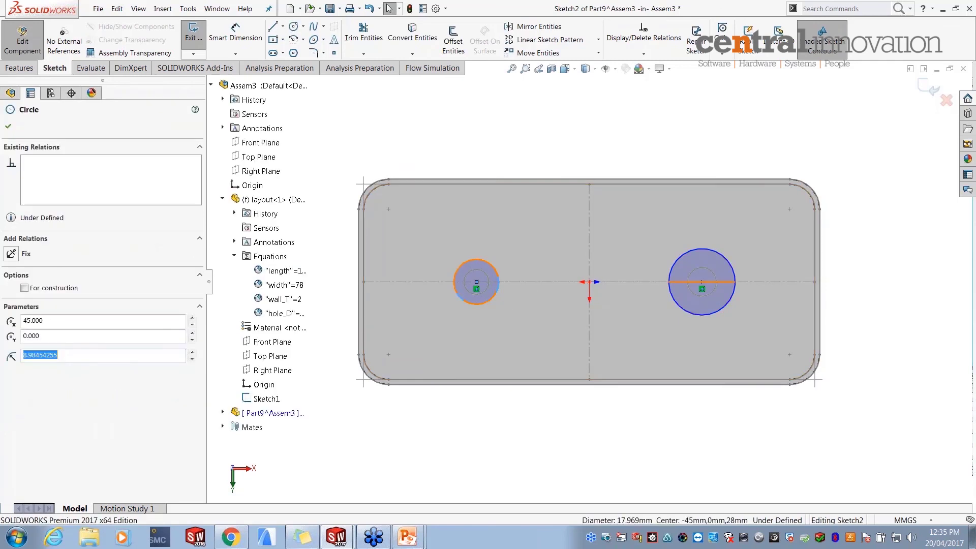
ctrl+click(684, 307)
click(759, 263)
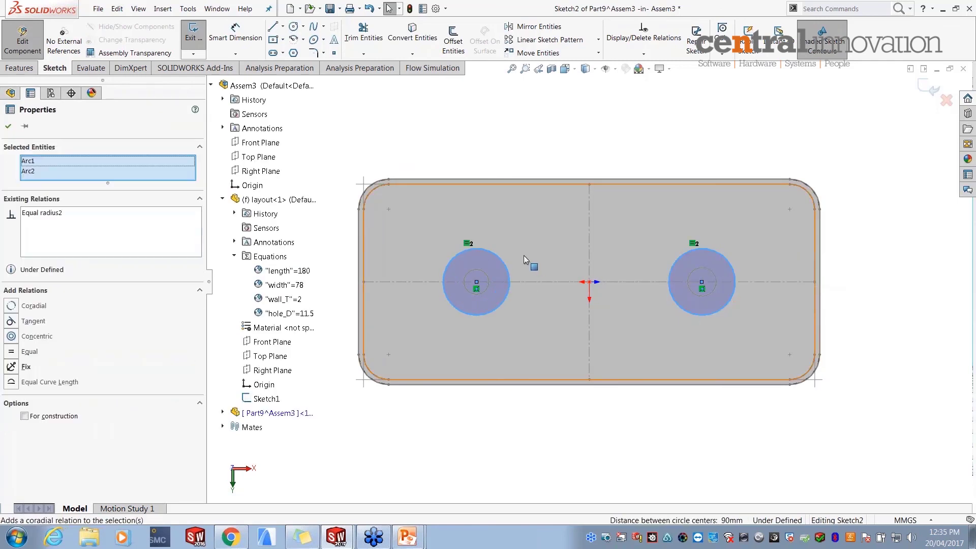
click(235, 34)
key(Escape)
key(Escape)
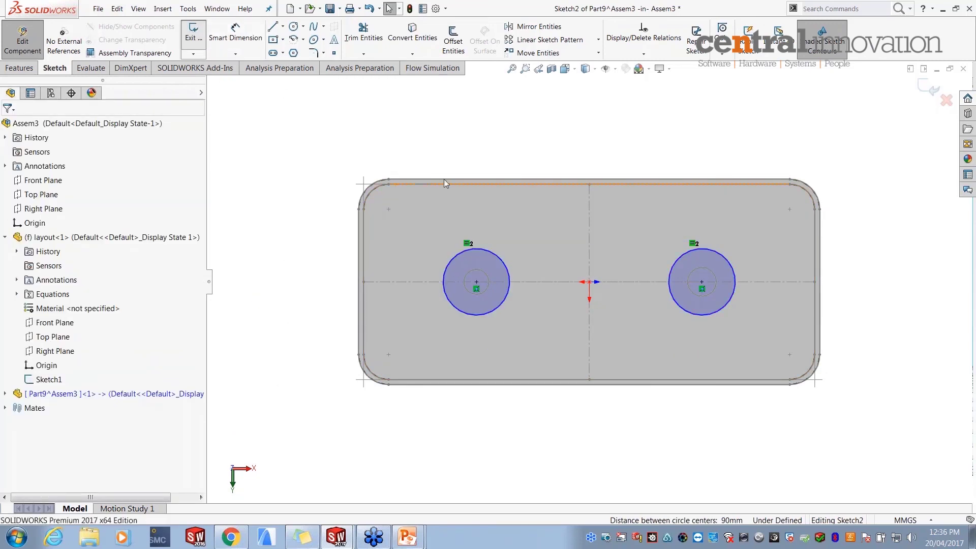
- Dimension one circle's diameter and link it to the layout part's hole_D global variable
click(236, 36)
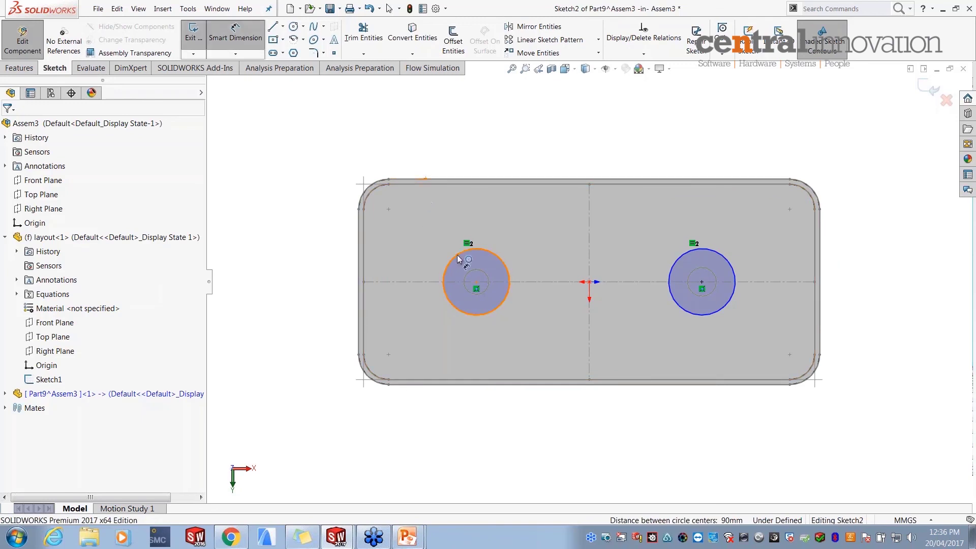
click(457, 254)
click(419, 207)
text(=)
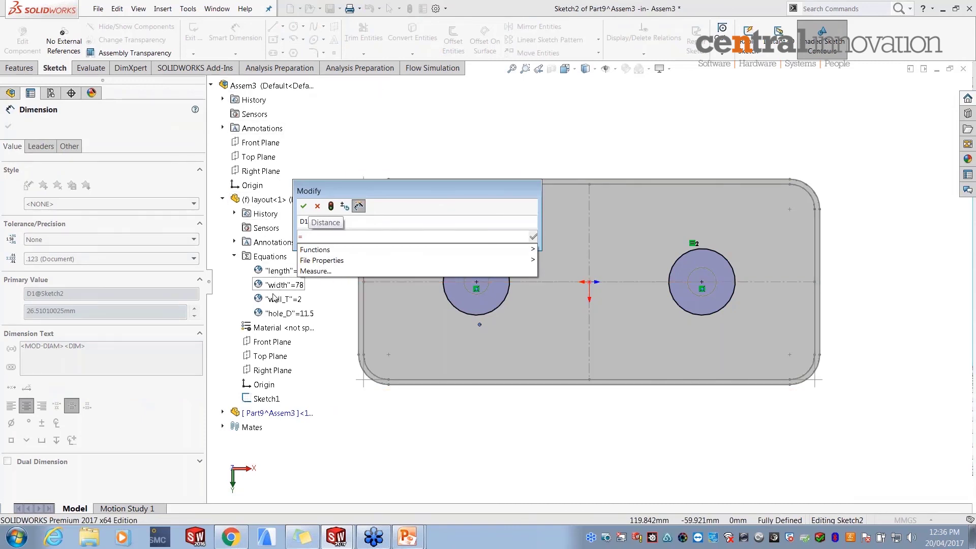
click(276, 312)
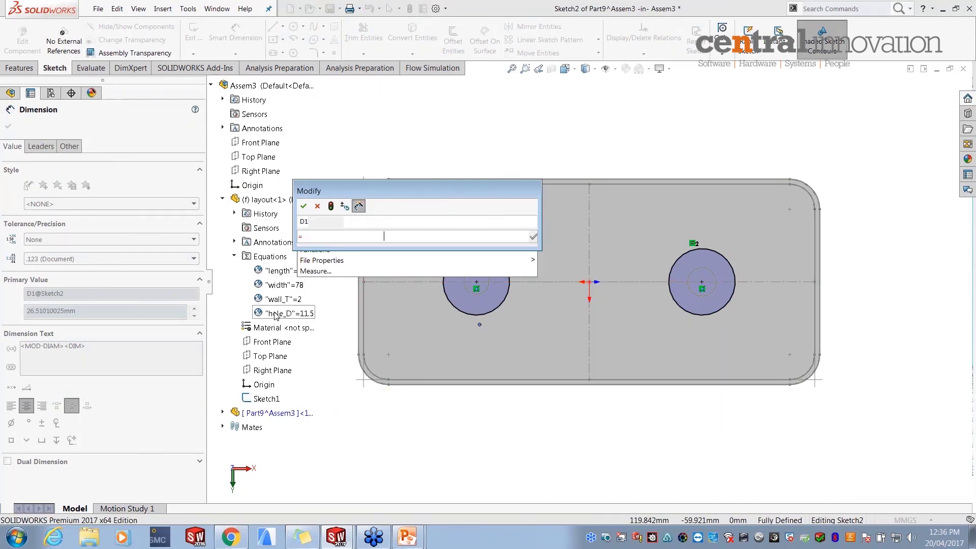
click(304, 206)
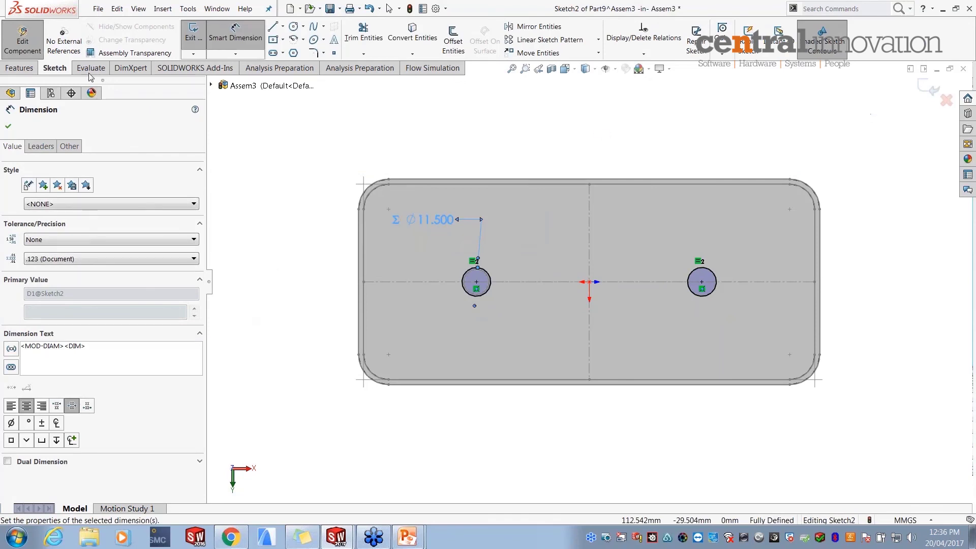
- Cut the two circles with a 30 mm blind Extruded Cut and return to editing the assembly
click(21, 73)
click(361, 45)
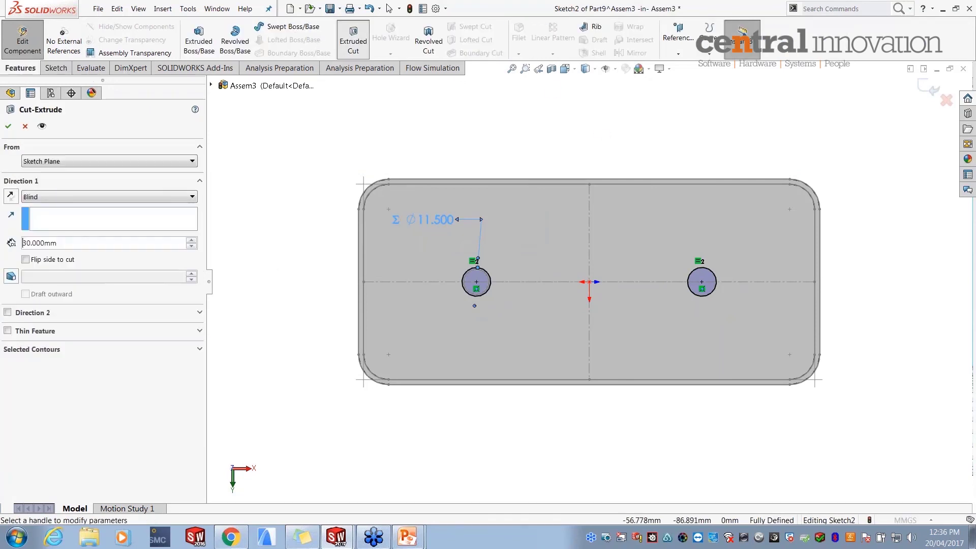
click(925, 87)
middle_drag(511, 163, 483, 330)
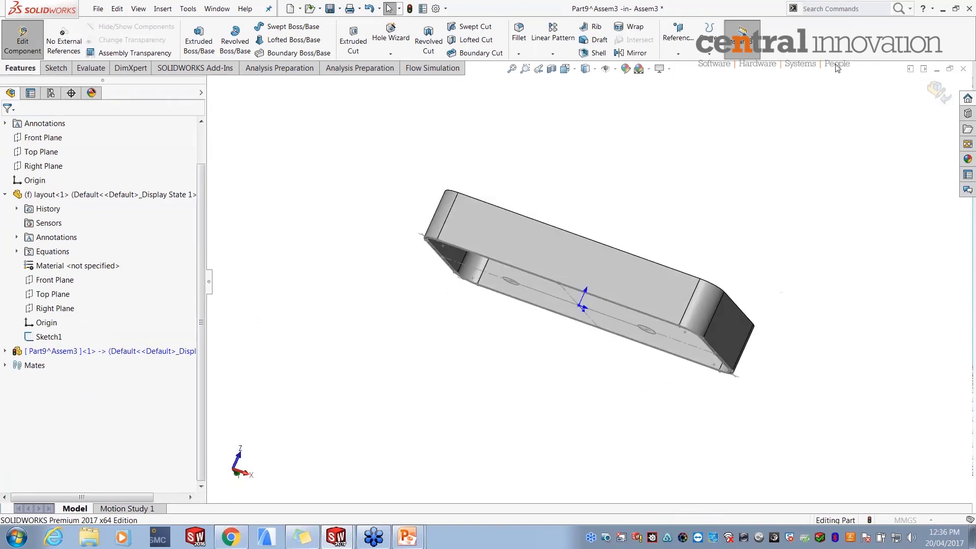
click(935, 91)
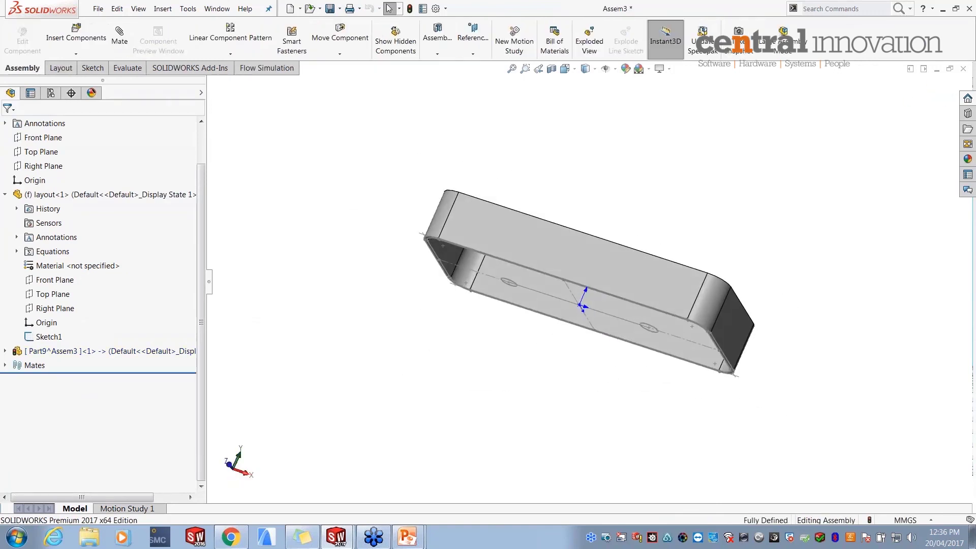
- Insert a second new part based on the Part_MM template, positioned on the assembly's Top Plane
scroll(702, 261, up, 2)
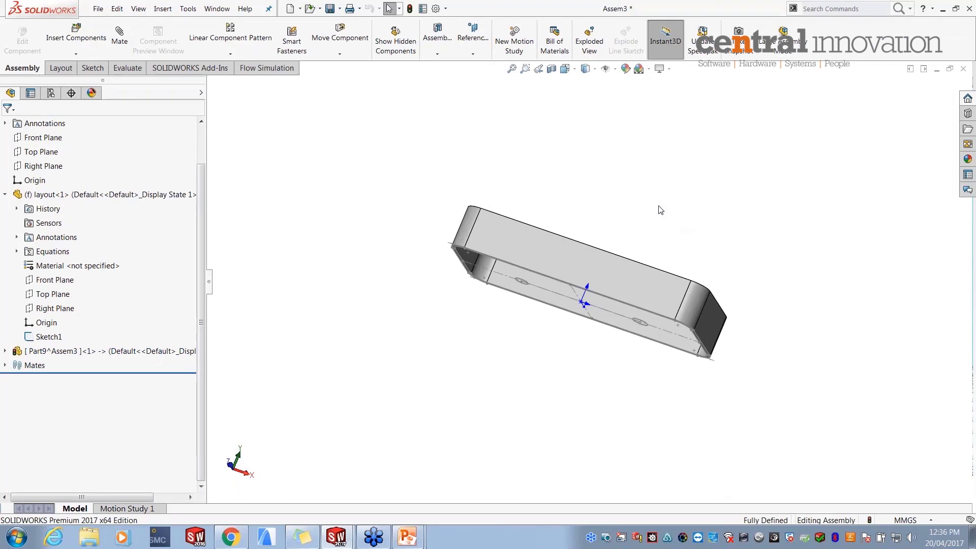
click(42, 153)
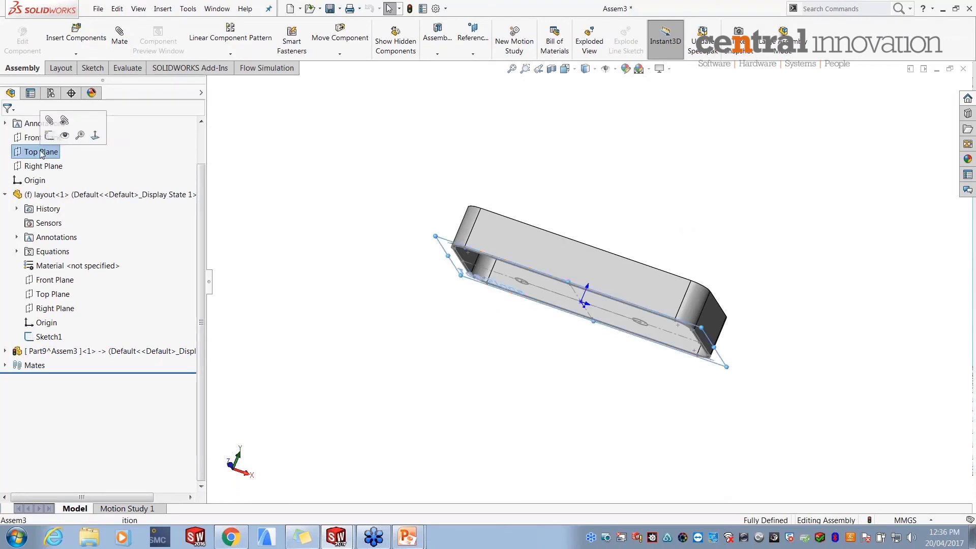
click(76, 55)
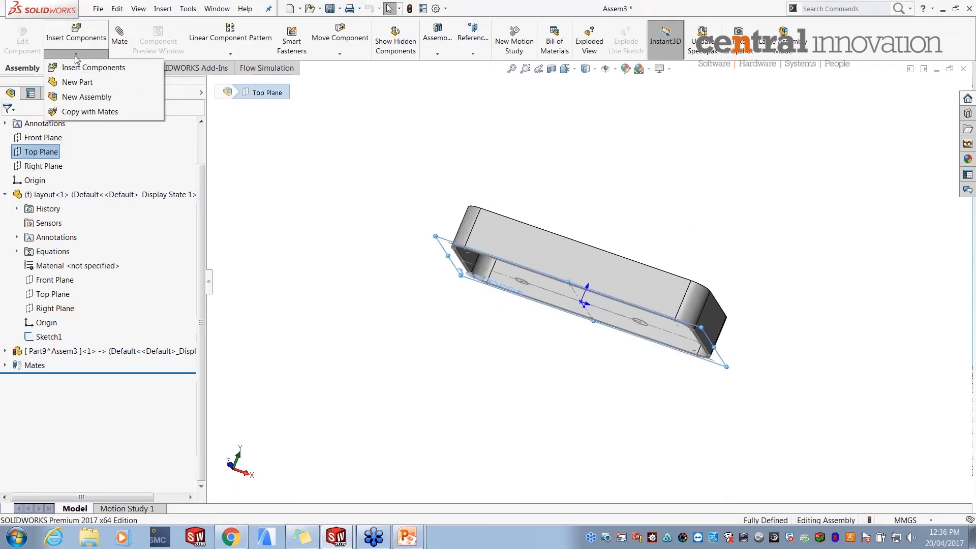
click(75, 83)
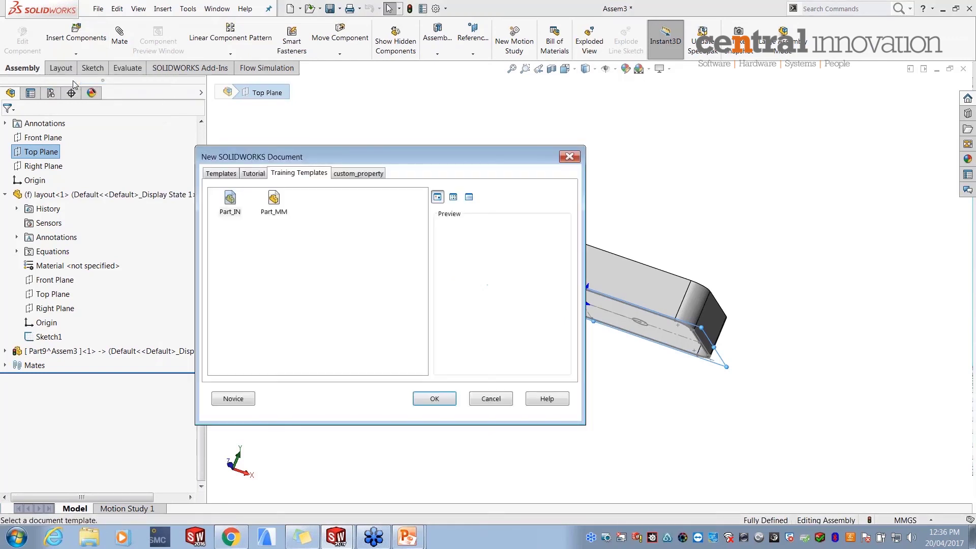
double_click(274, 198)
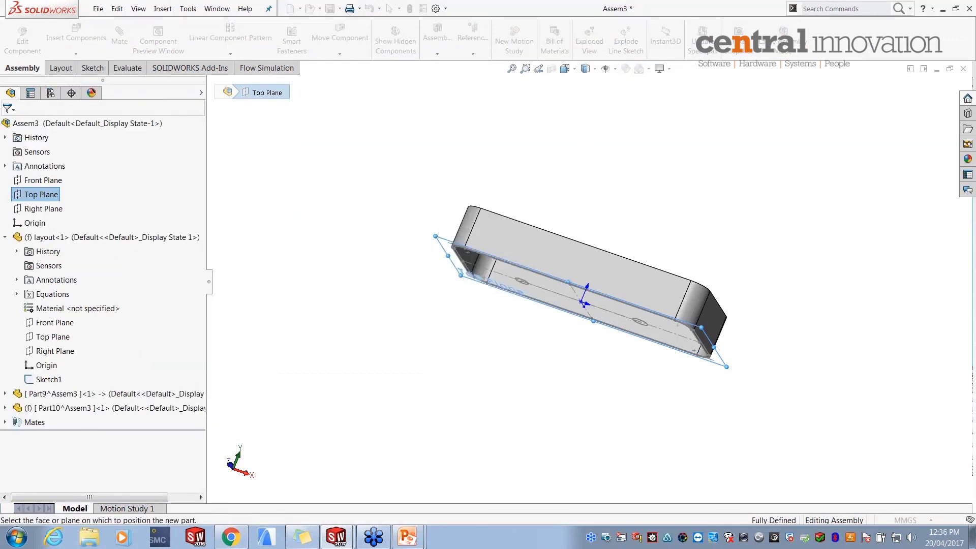
click(45, 198)
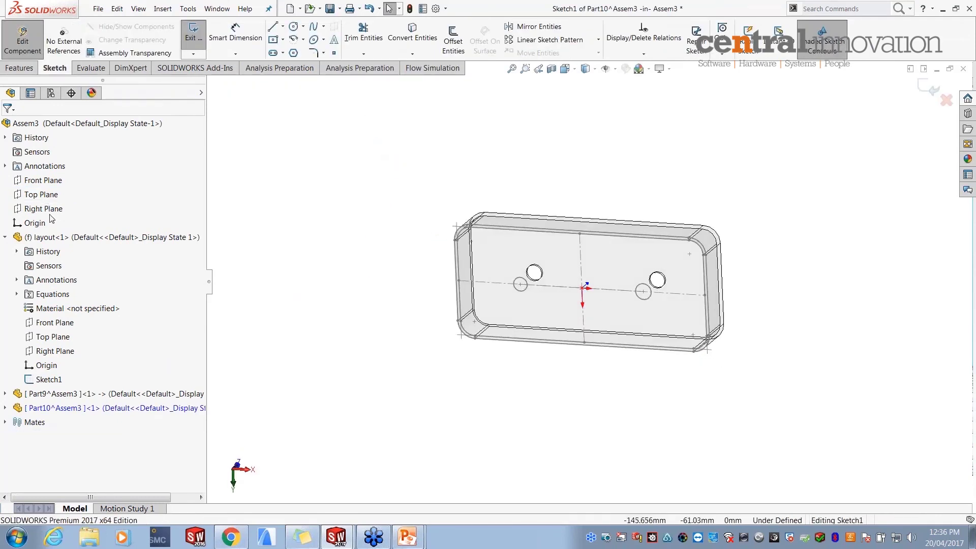
- Hide the first shelled part and convert the layout's outer rounded-rectangle chain into the second part's sketch
key(Tab)
scroll(474, 236, down, 4)
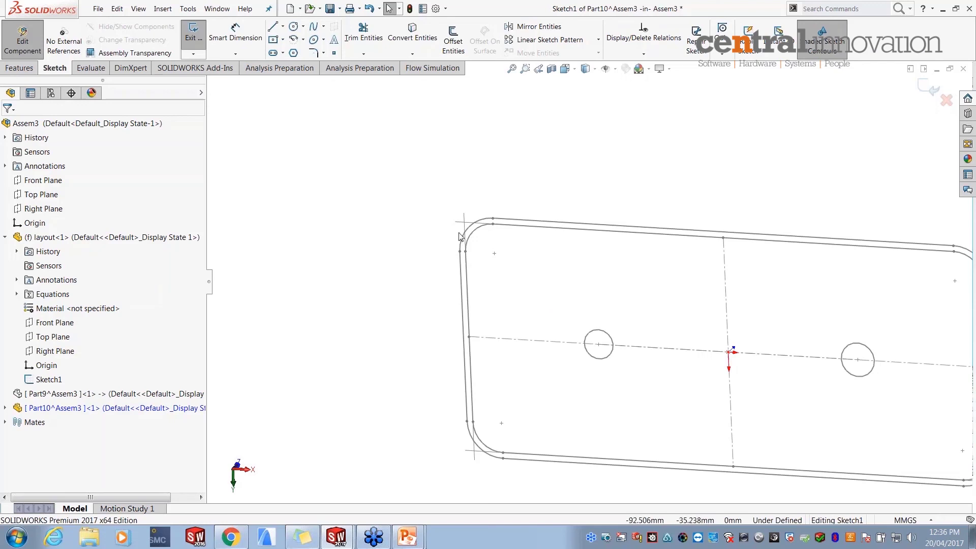
click(413, 33)
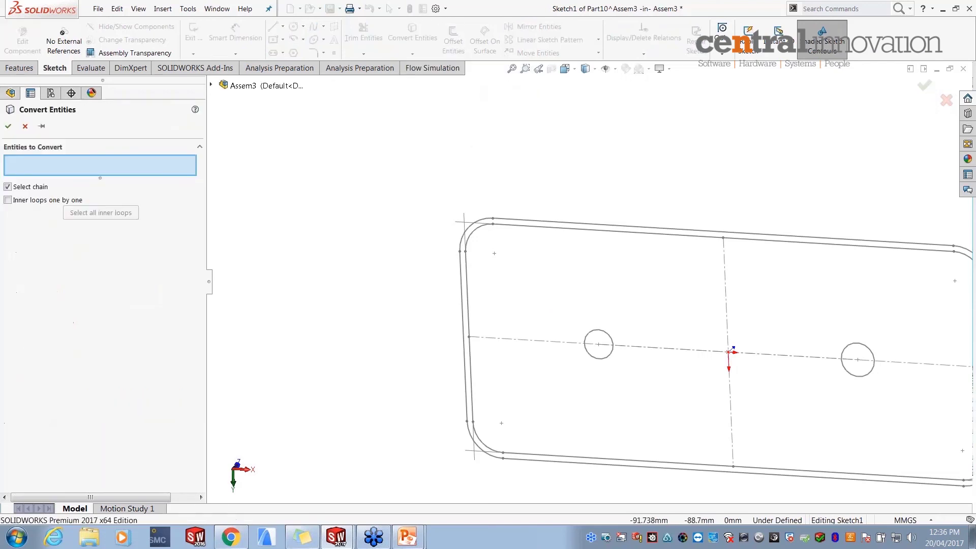
click(492, 220)
click(923, 86)
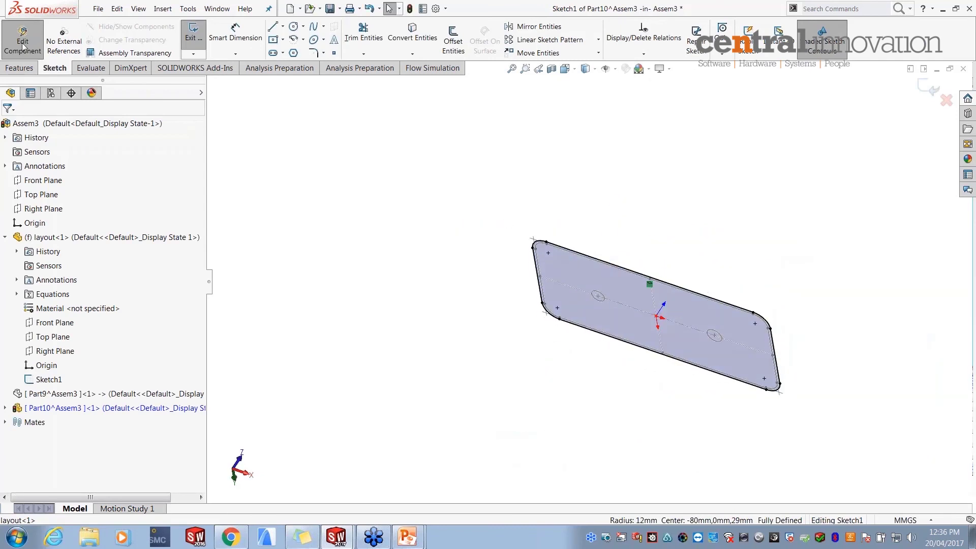
- Extrude the converted outline as a 30 mm blind boss in the reversed direction
click(18, 68)
click(191, 45)
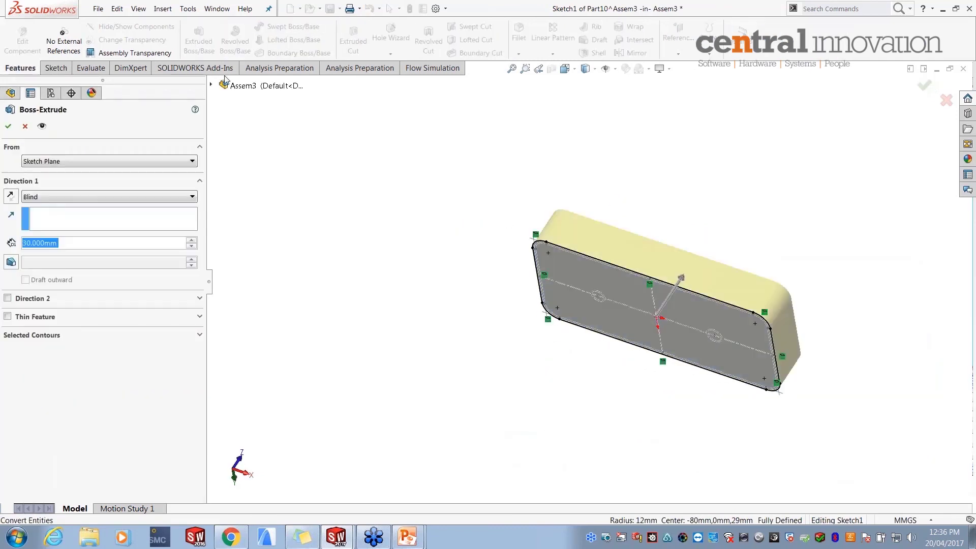
click(11, 197)
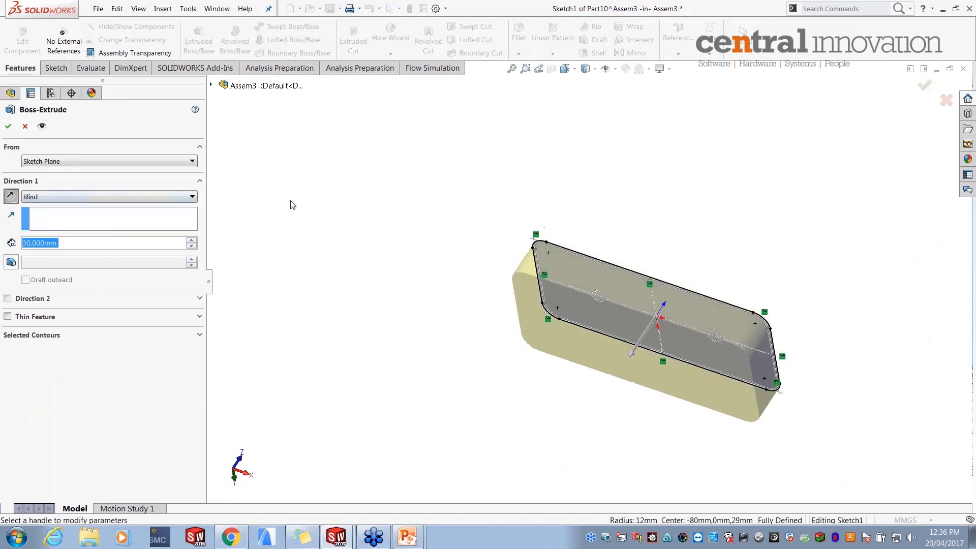
click(929, 89)
- Shell the second part with its thickness linked to the layout's wall_T variable, removing the face on the layout plane, and return to the assembly
middle_drag(737, 132, 590, 170)
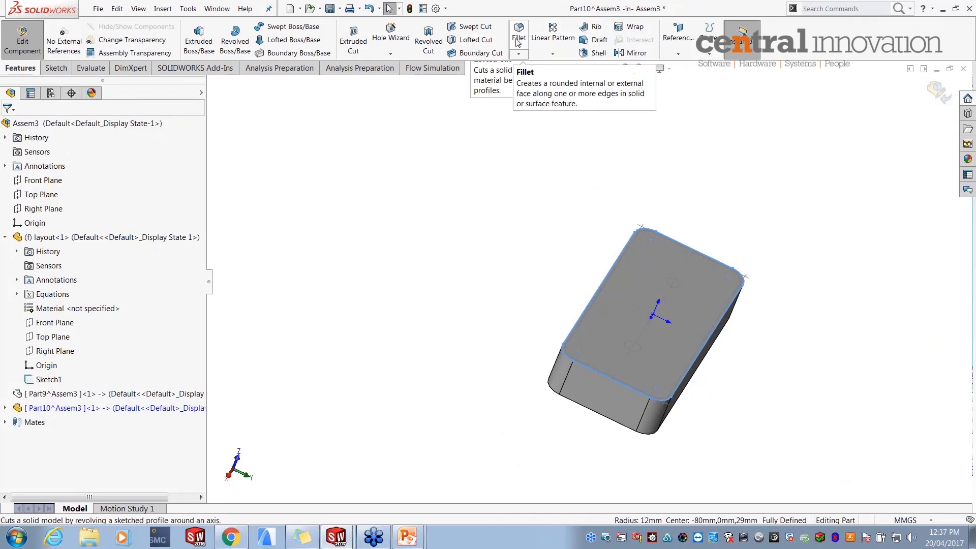
click(594, 53)
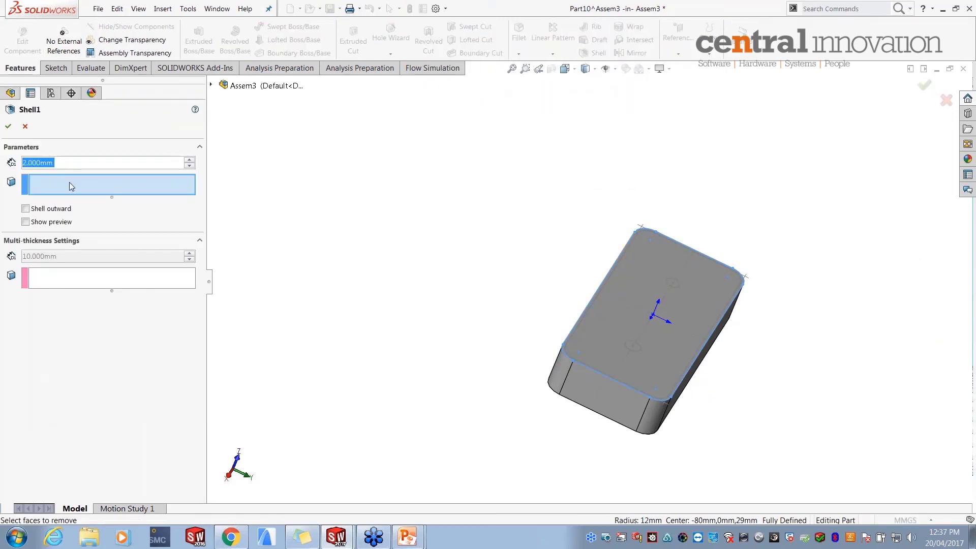
text(=)
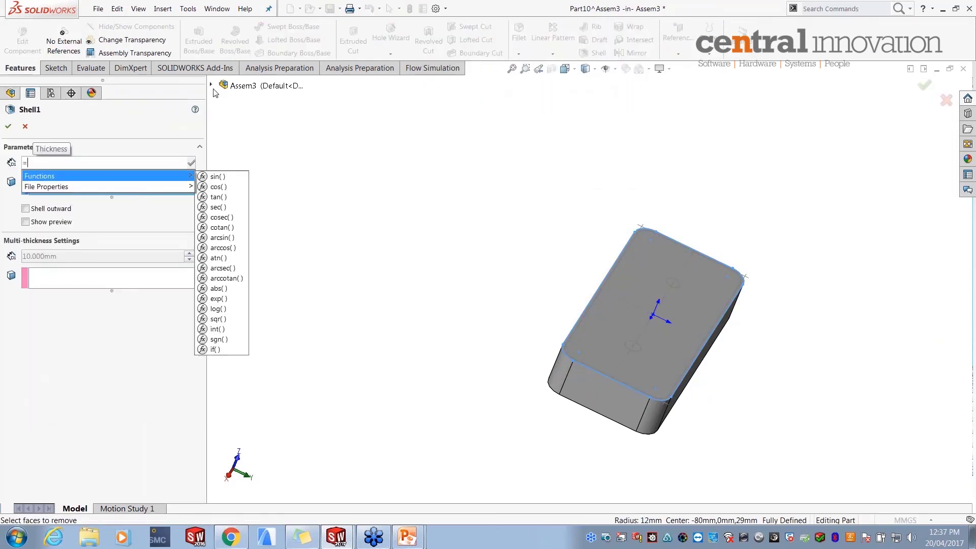
click(212, 86)
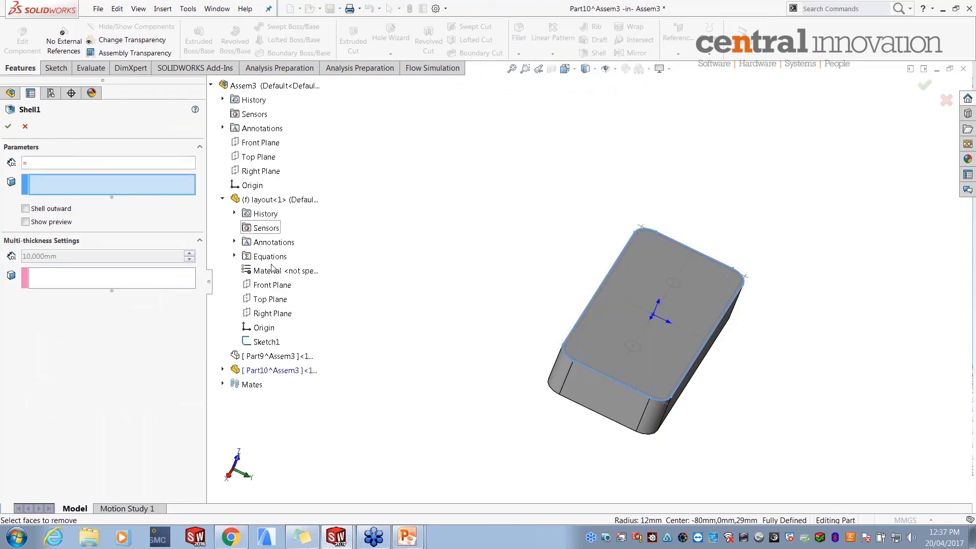
click(235, 257)
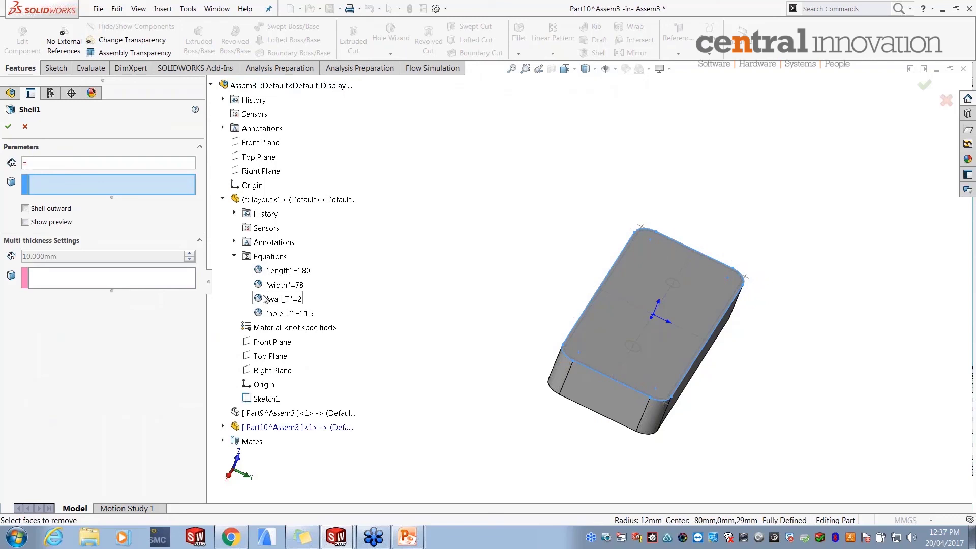
click(666, 326)
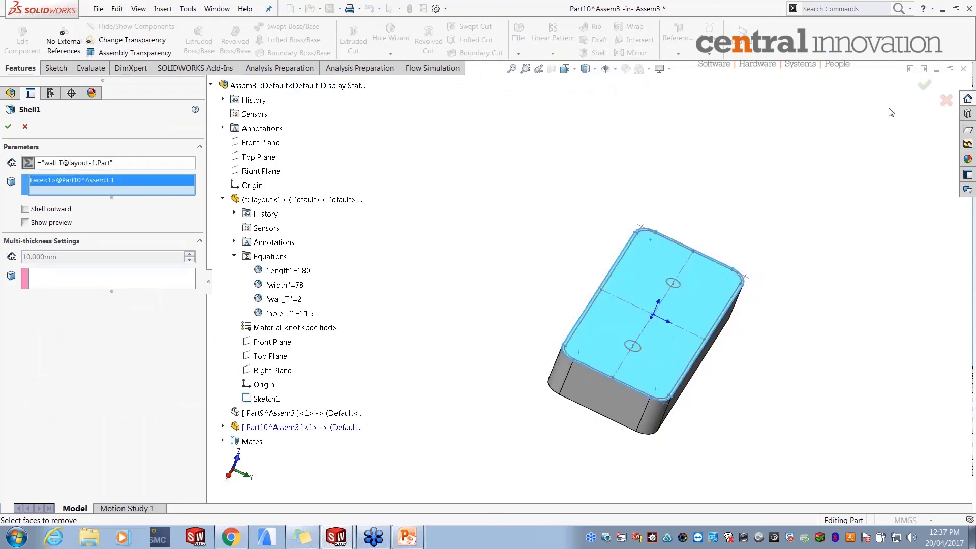
click(924, 86)
click(938, 92)
- Show the hidden first part again so both enclosure halves can be inspected around the layout sketch
middle_drag(570, 275, 640, 293)
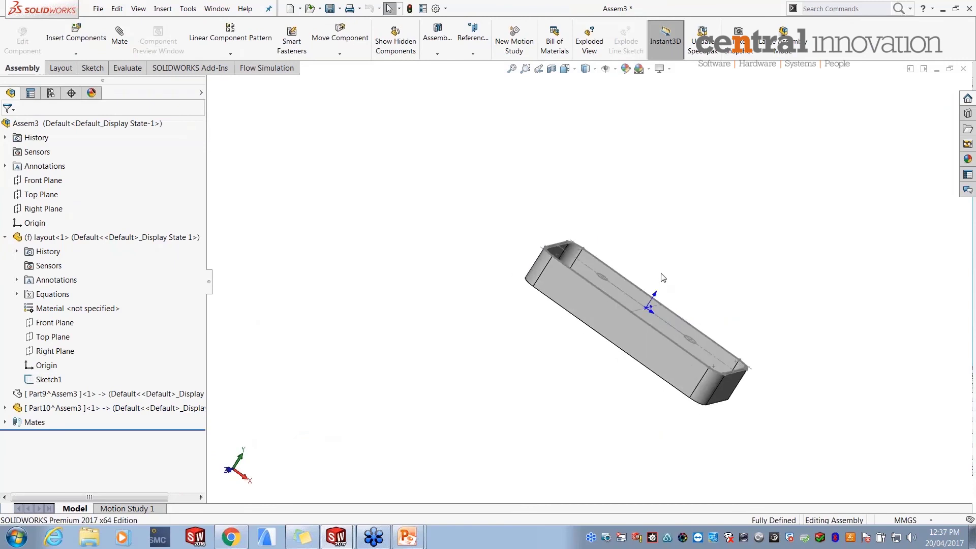
key(shift+Tab)
middle_drag(529, 261, 468, 246)
scroll(799, 365, down, 2)
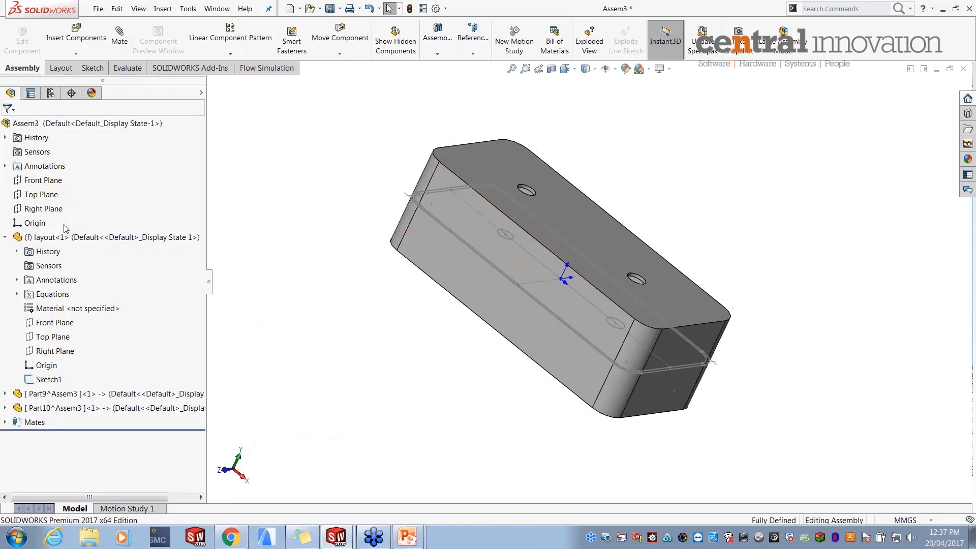
click(51, 238)
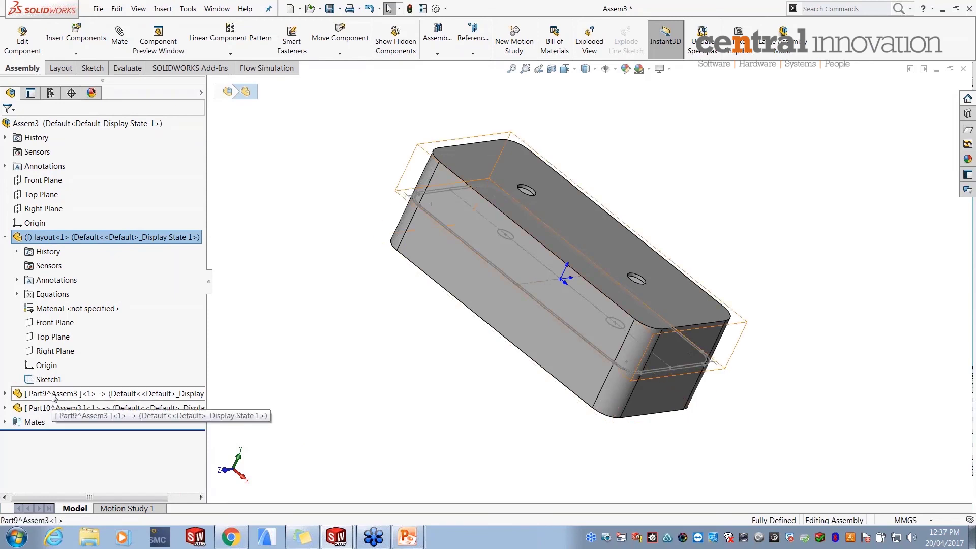
click(54, 410)
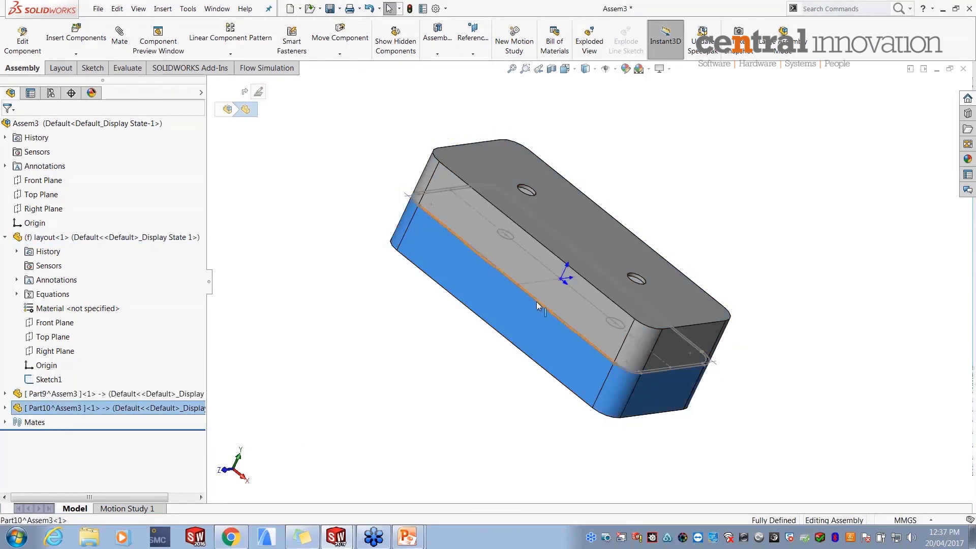
click(344, 155)
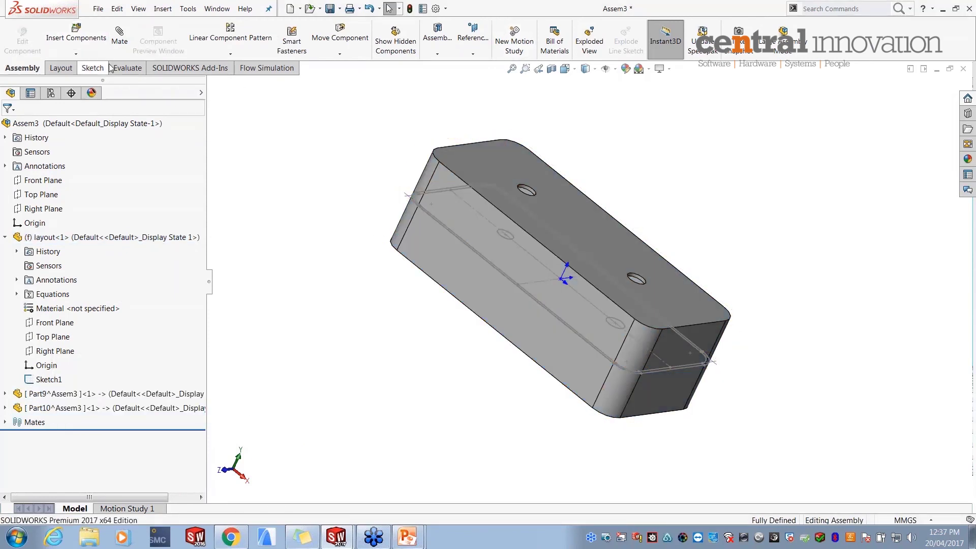
- Create an exploded view with the second part moved down and the first part moved up, away from the layout sketch
click(589, 40)
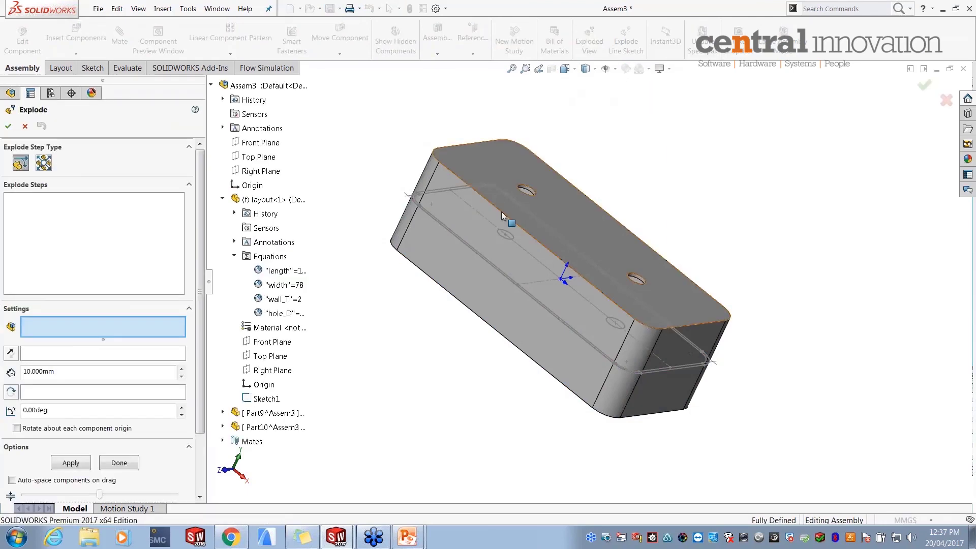
click(451, 273)
drag(570, 259, 522, 357)
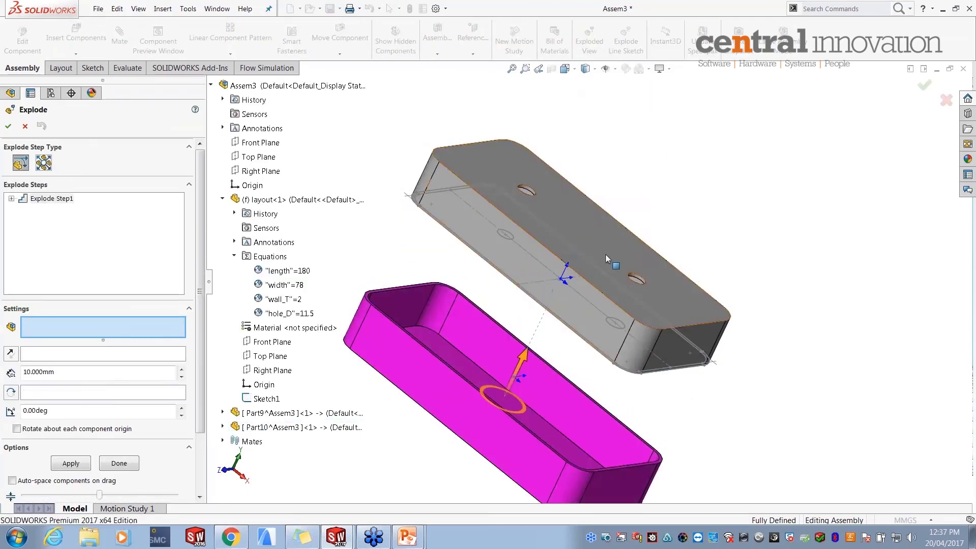
click(606, 255)
drag(591, 212, 638, 113)
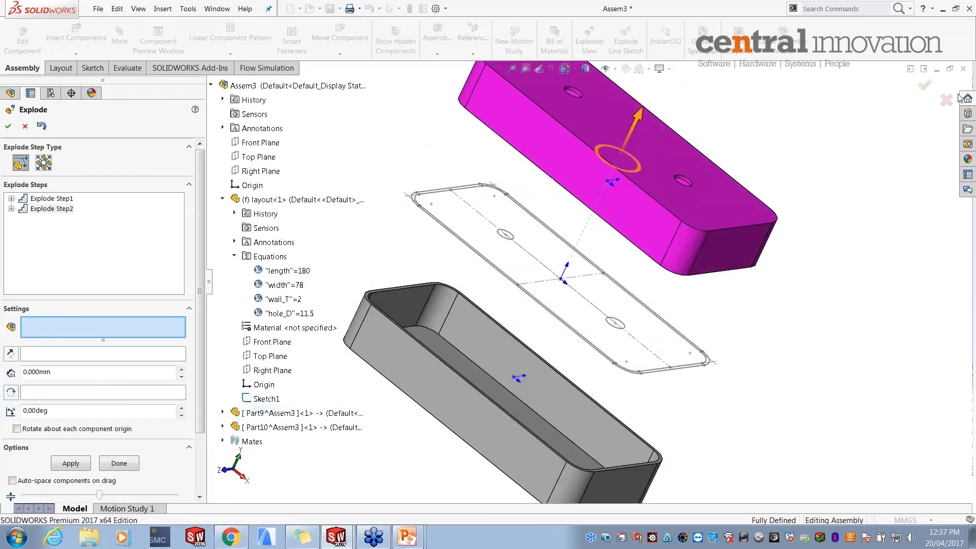
click(929, 86)
middle_drag(865, 176, 740, 298)
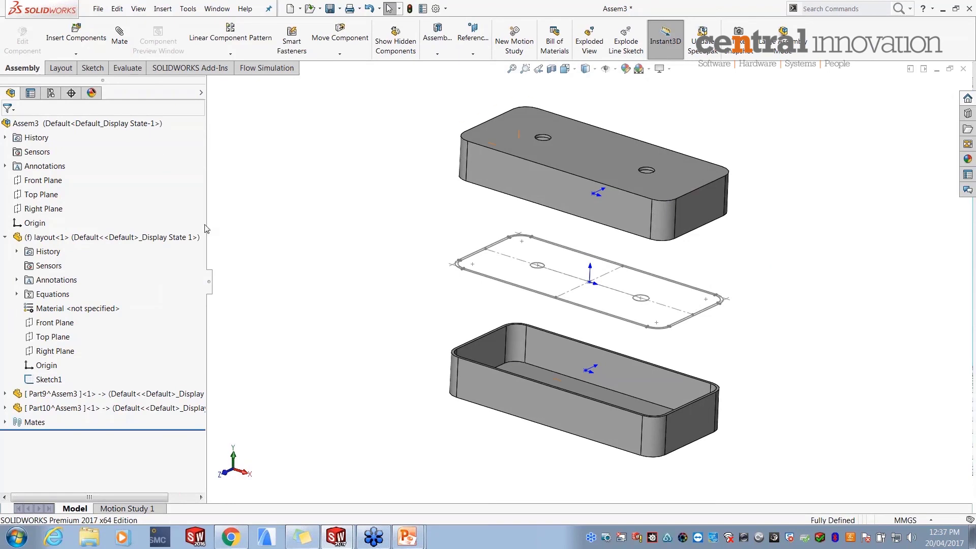
click(209, 281)
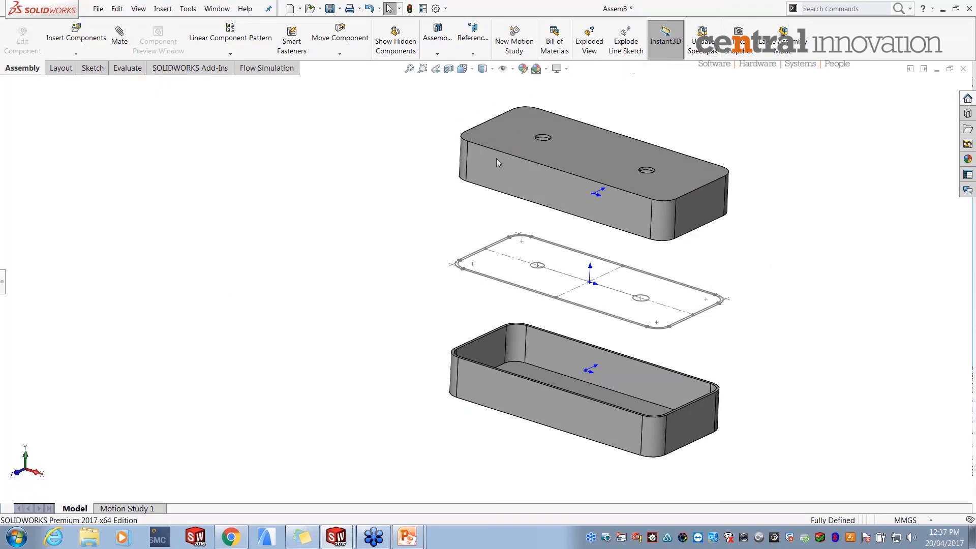
right_click(659, 278)
click(134, 156)
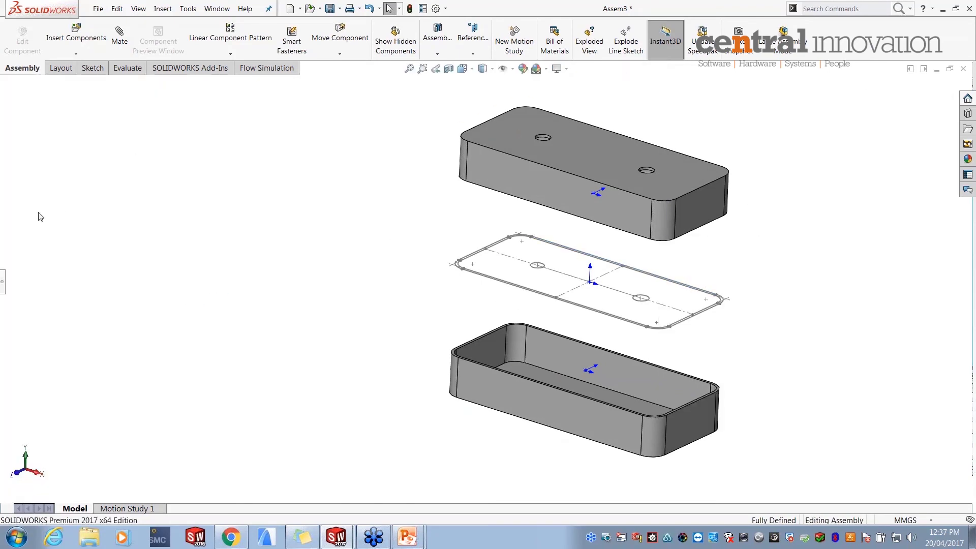
click(2, 282)
- Open the layout part in its own window and arrange it side by side with the assembly window
click(38, 236)
right_click(46, 237)
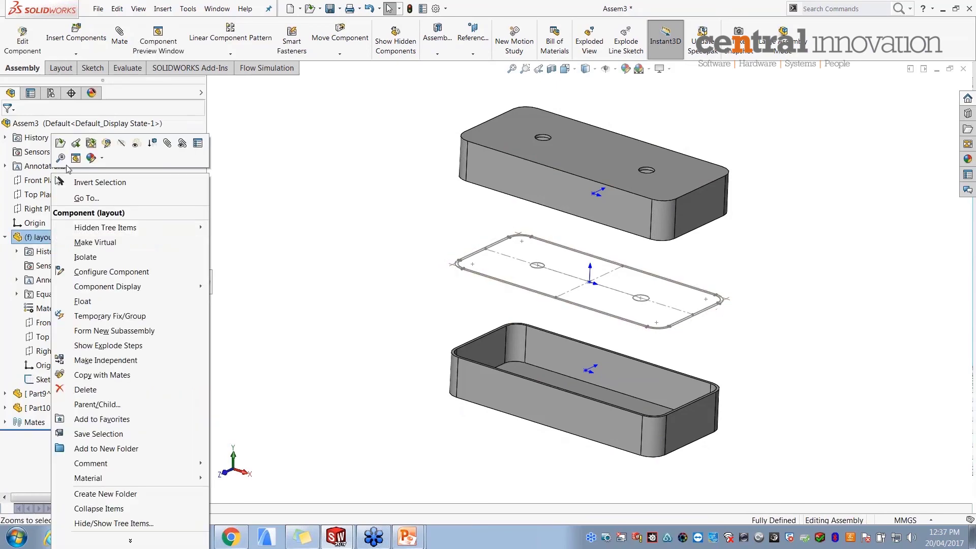
click(61, 144)
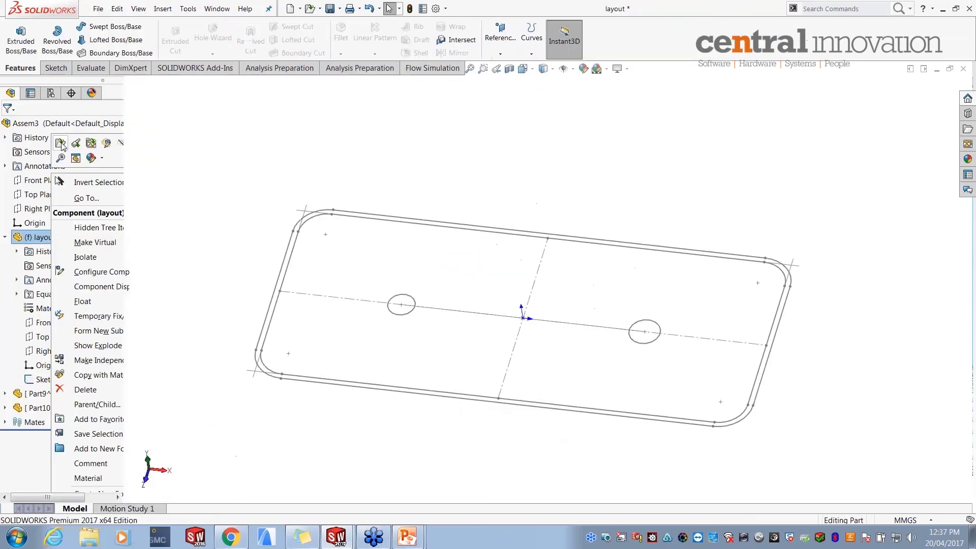
click(923, 68)
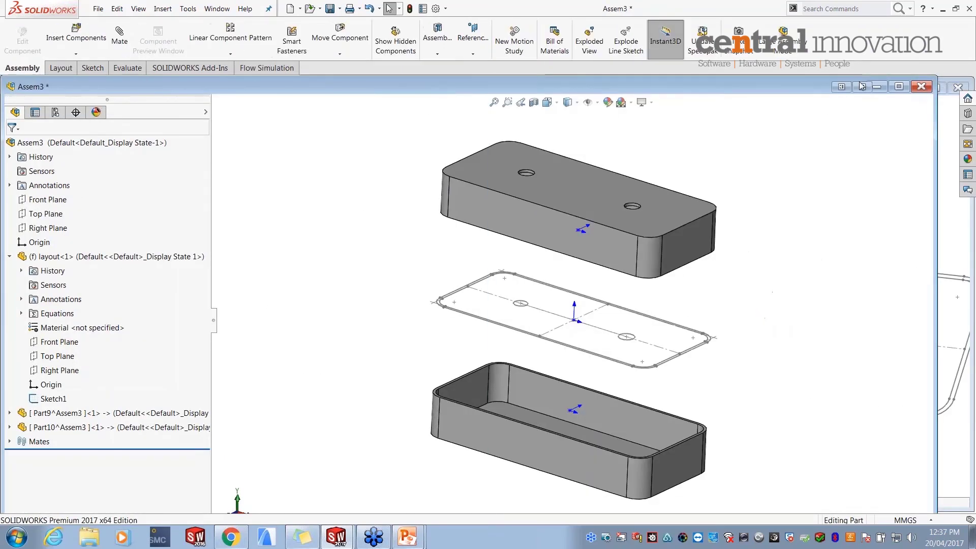
click(846, 88)
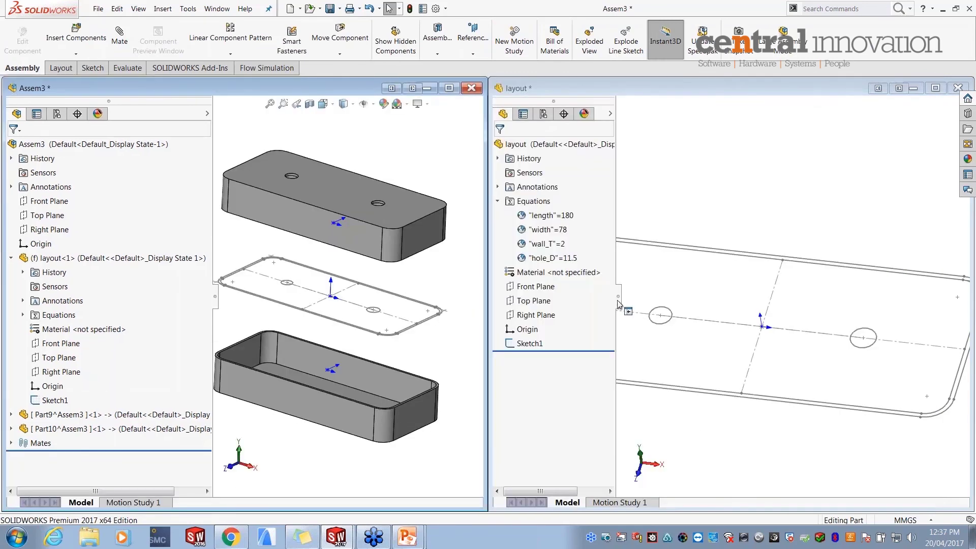
- Narrow the layout's feature tree and collapse the assembly's so both models fit fully in their windows
drag(617, 307, 563, 306)
scroll(765, 298, up, 3)
middle_drag(774, 280, 766, 290)
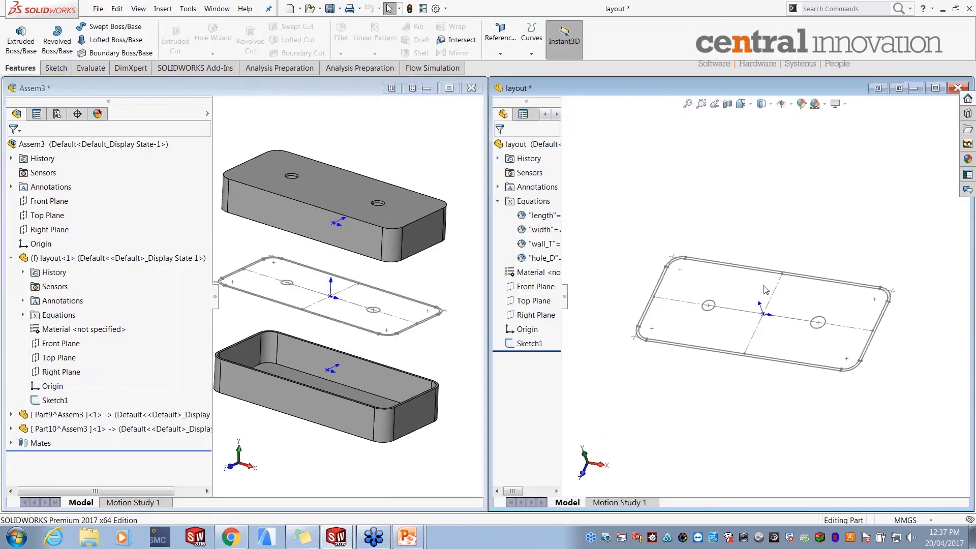
drag(215, 300, 8, 300)
ctrl+middle_drag(406, 336, 322, 342)
- Open the layout part's equations manager and set the length global variable to 200
click(726, 224)
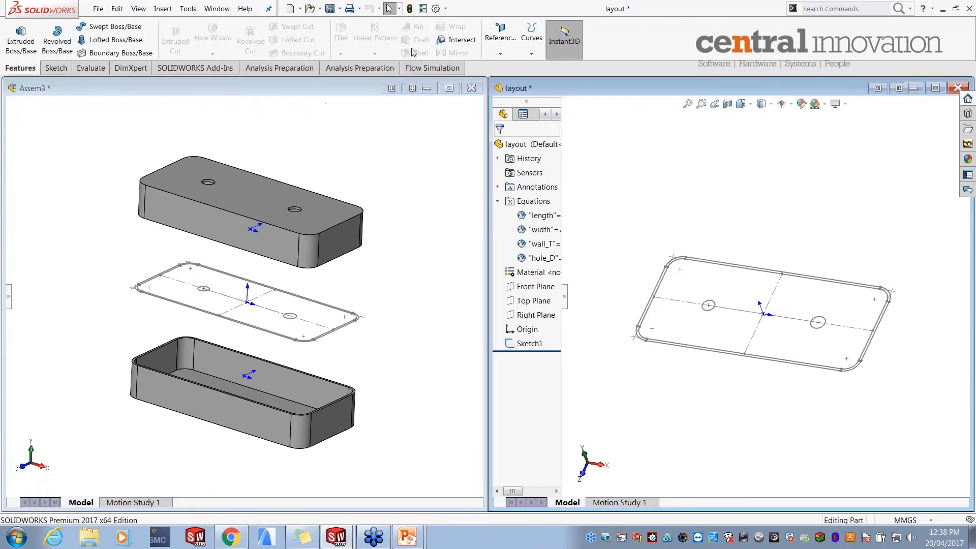
click(188, 9)
right_click(534, 203)
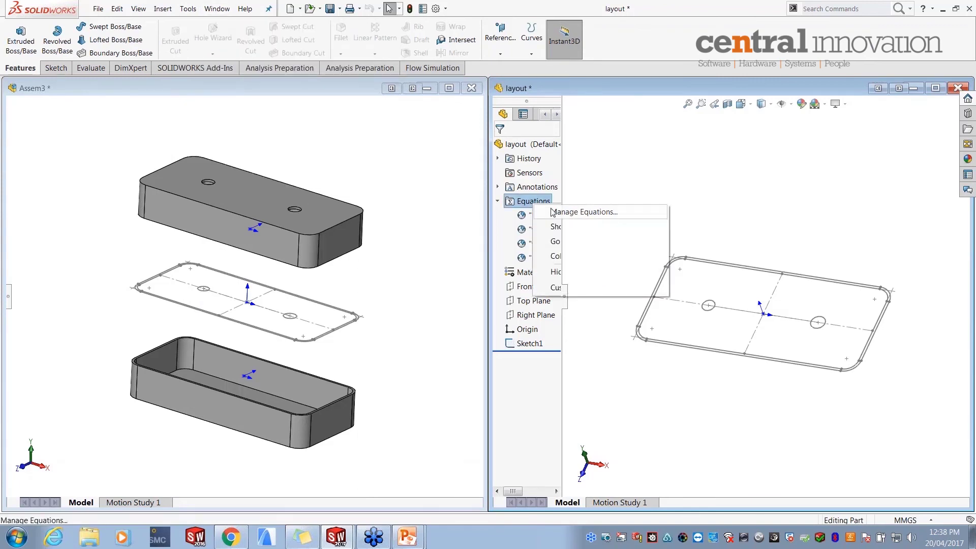
click(553, 212)
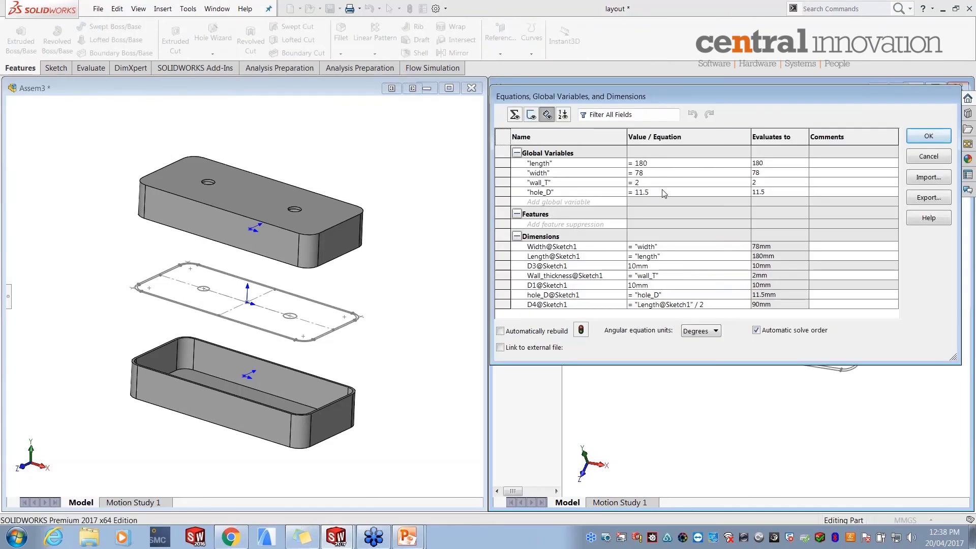
click(646, 163)
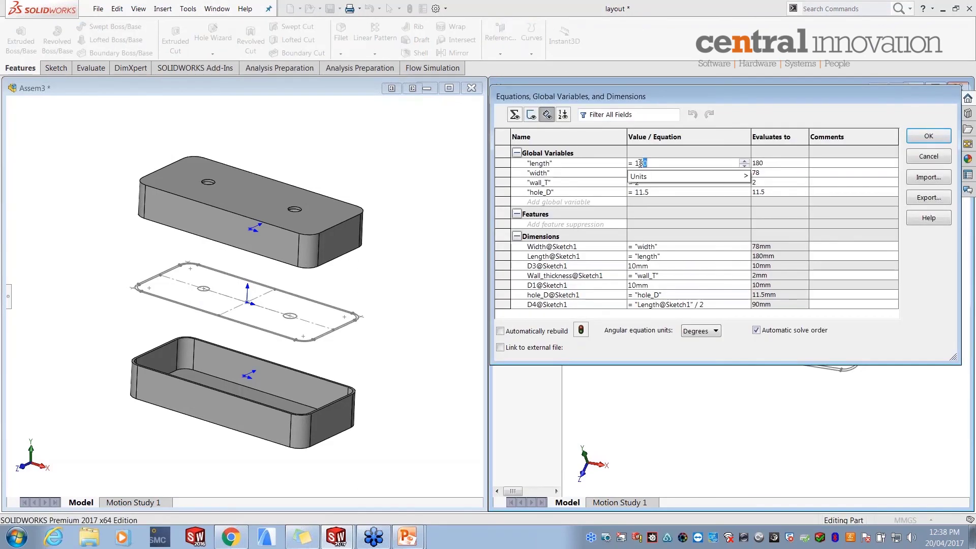
text(200)
- Set the wall_T global variable to 3 and hole_D to 15, and apply the equation changes
click(647, 183)
key(BackSpace)
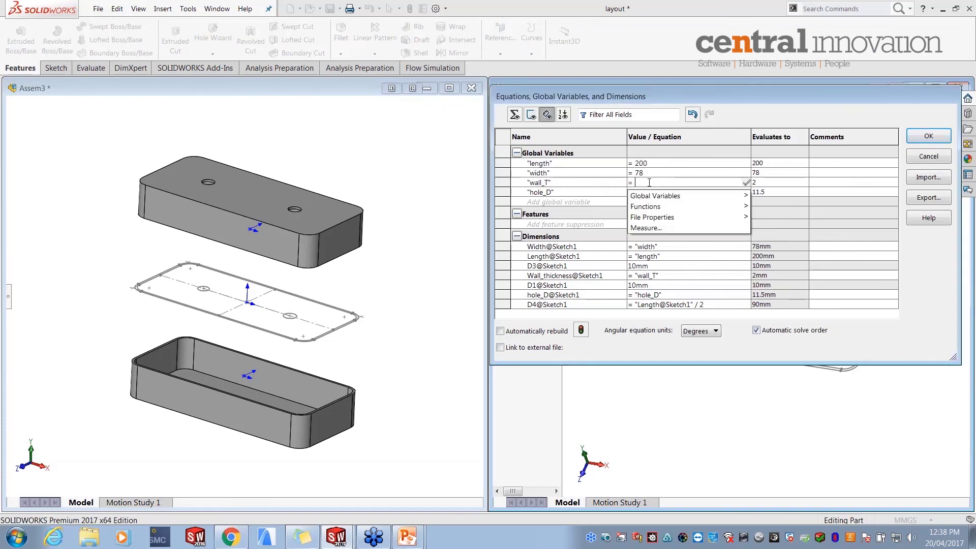
text(3)
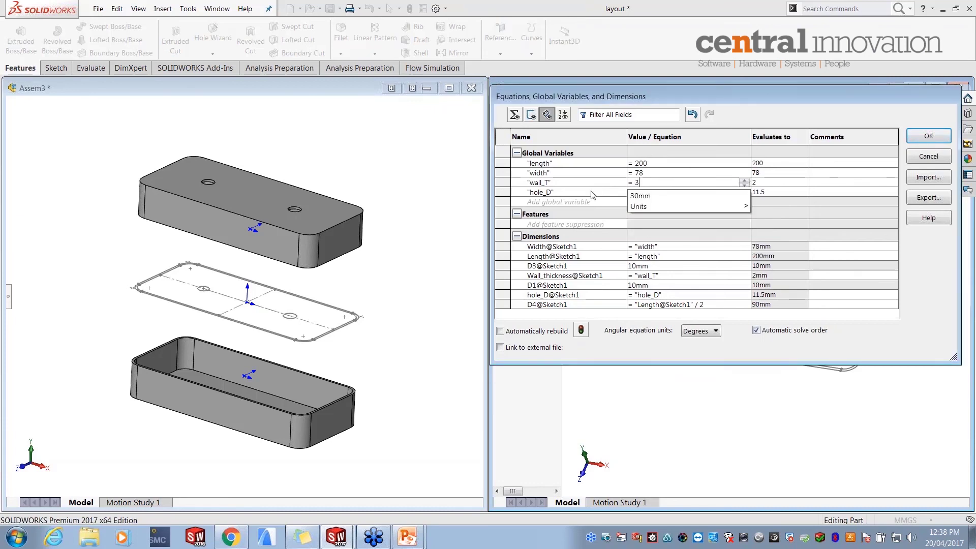
key(Return)
double_click(637, 191)
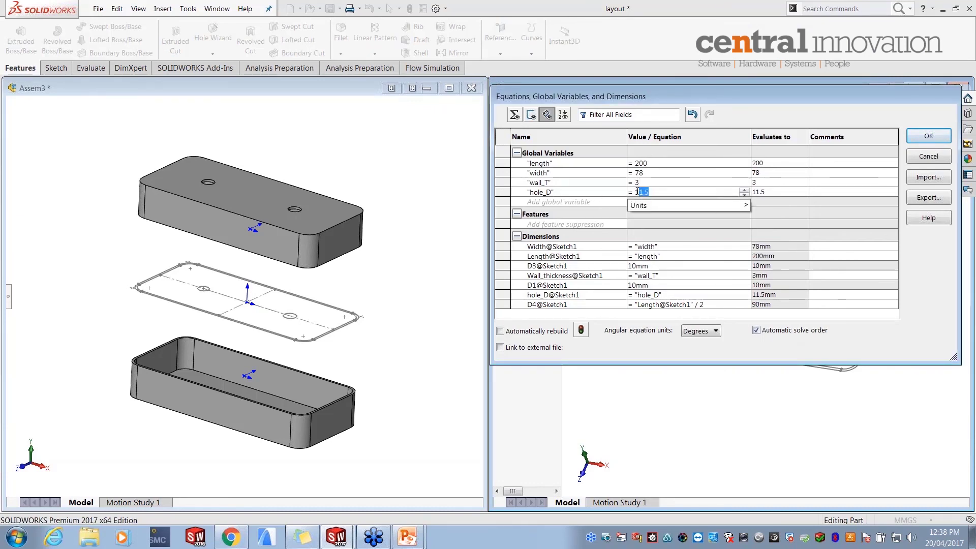
text(15)
click(937, 141)
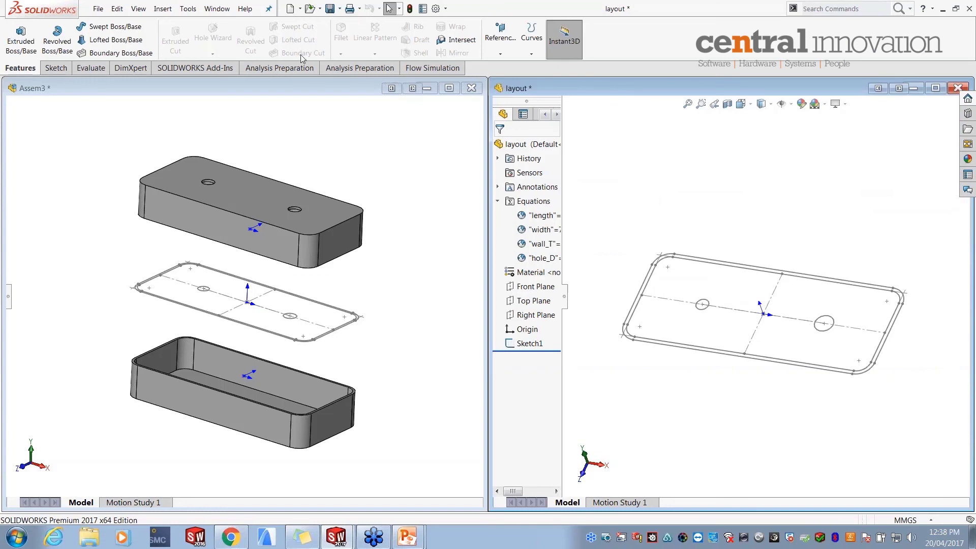
- Rebuild the assembly with the changed layout and widen the layout's feature tree to show the variables' full values
click(250, 89)
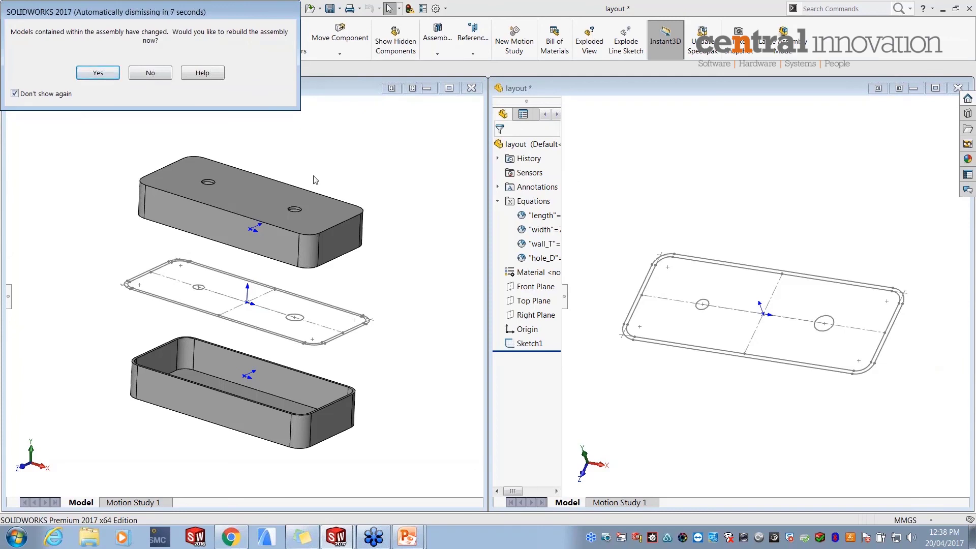
click(98, 73)
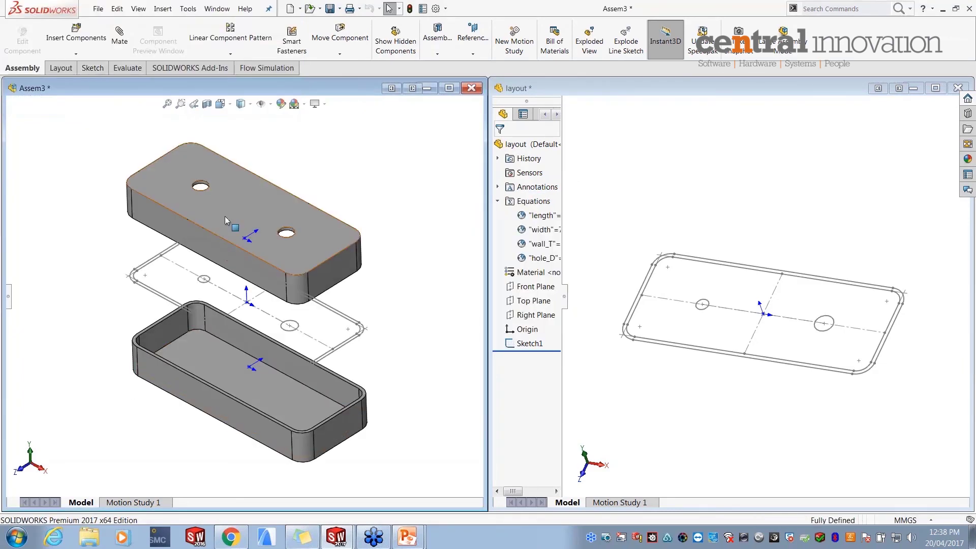
middle_drag(199, 314, 198, 270)
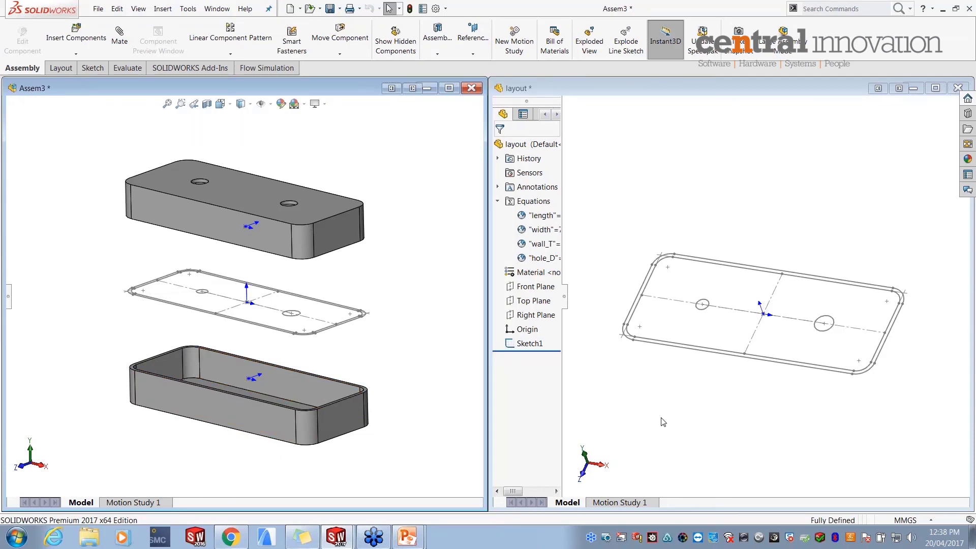
click(574, 311)
mouse_move(742, 323)
middle_down()
mouse_move(695, 319)
mouse_move(684, 376)
middle_up()
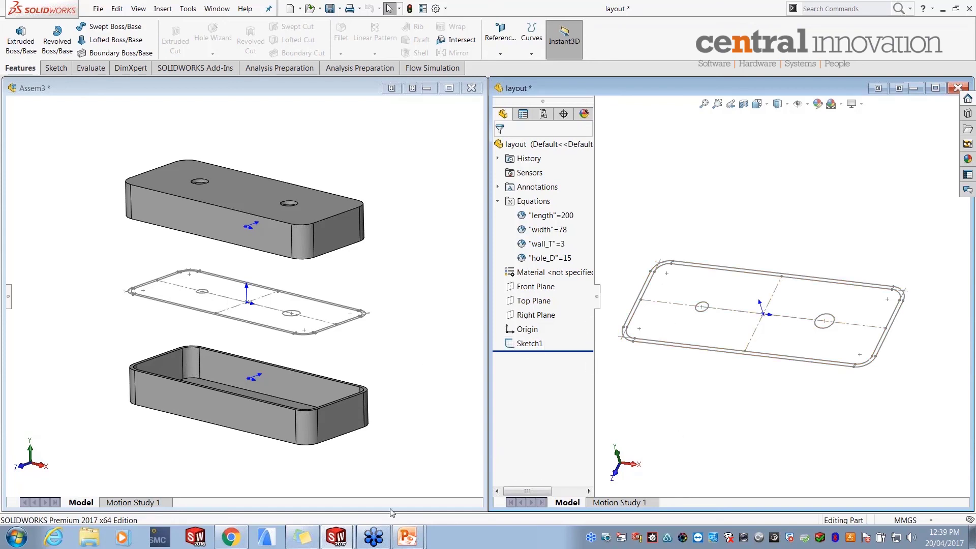
- Switch to the Submodeling in Simulation PowerPoint slide show and advance to the closing thank-you slide
mouse_move(407, 537)
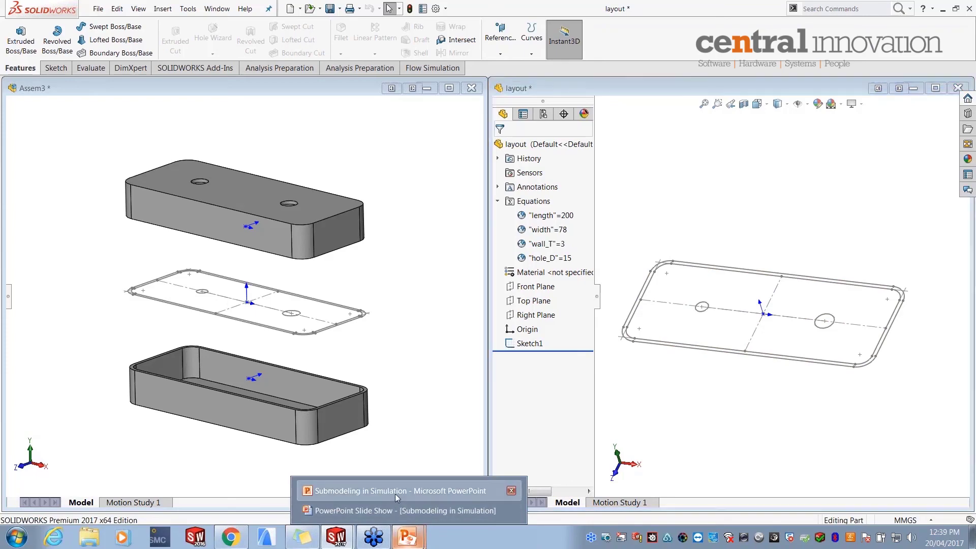
click(395, 508)
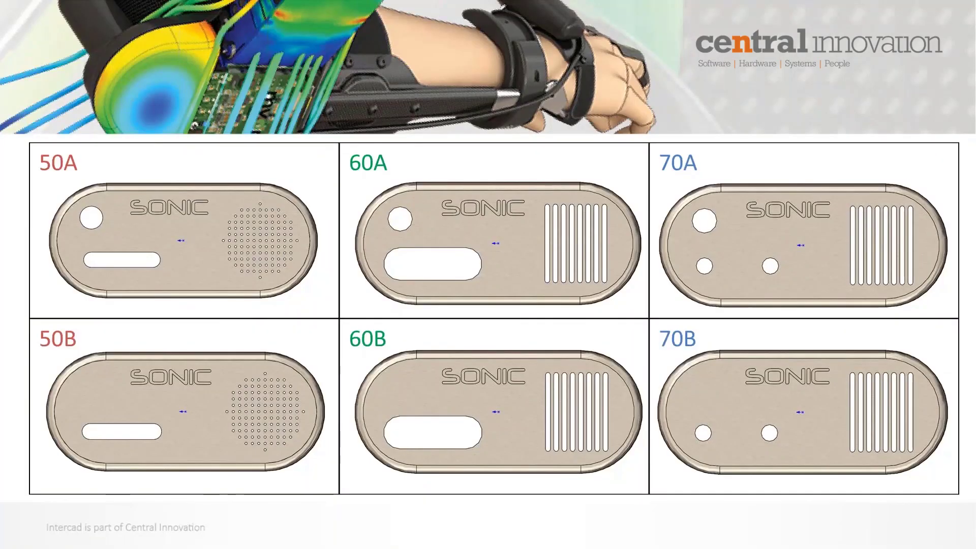
key(Right)
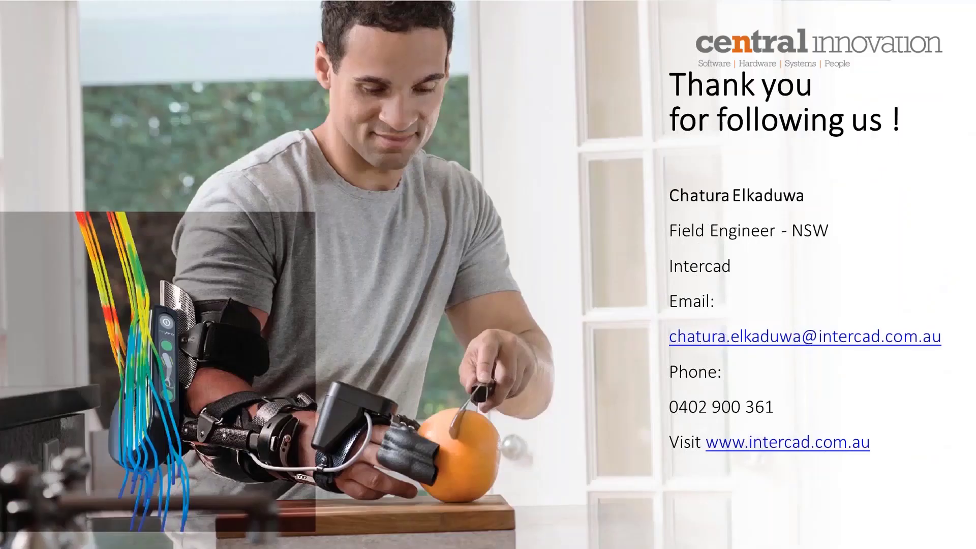